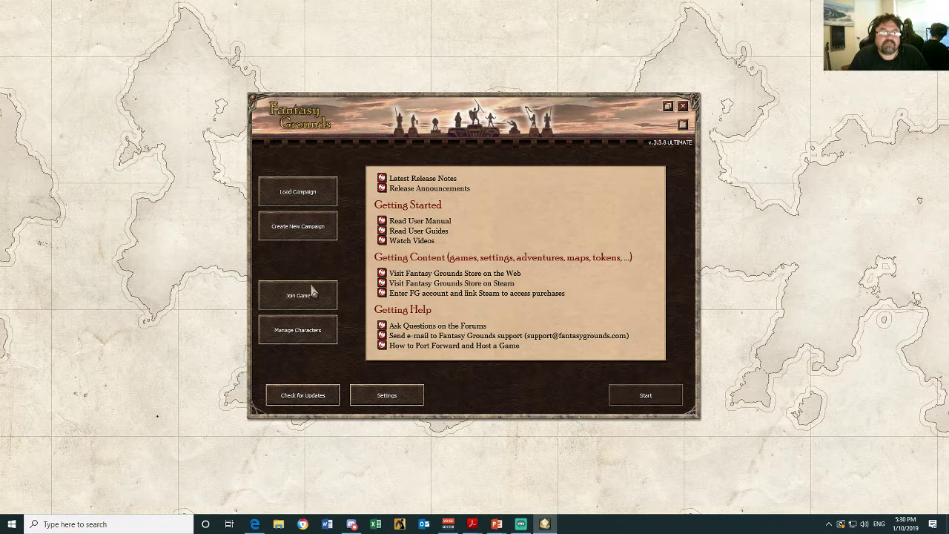
# - Open character management for the "Princes Of the Apocalypse" 5E campaign shown in bold in the played campaigns list
pyautogui.click(300, 333)
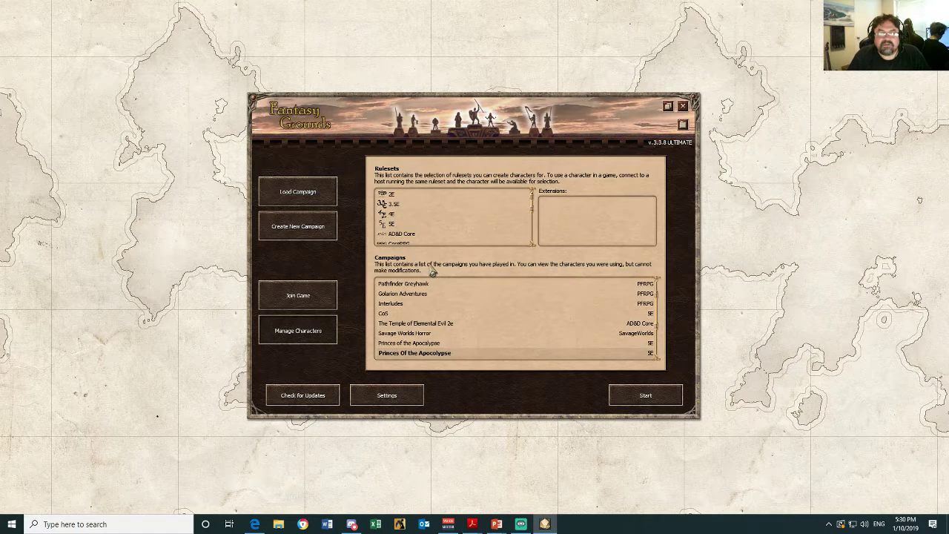
pyautogui.scroll(-2, 447, 320)
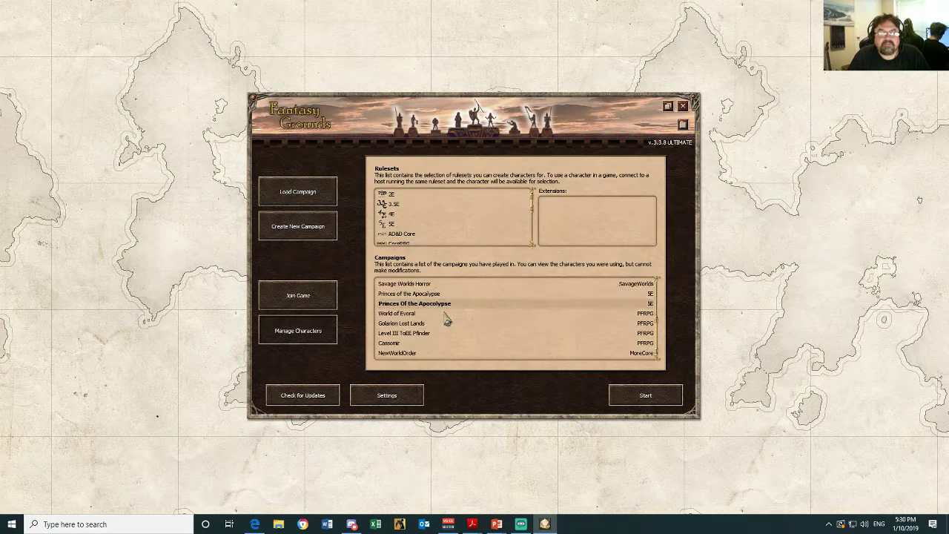
pyautogui.scroll(2, 442, 322)
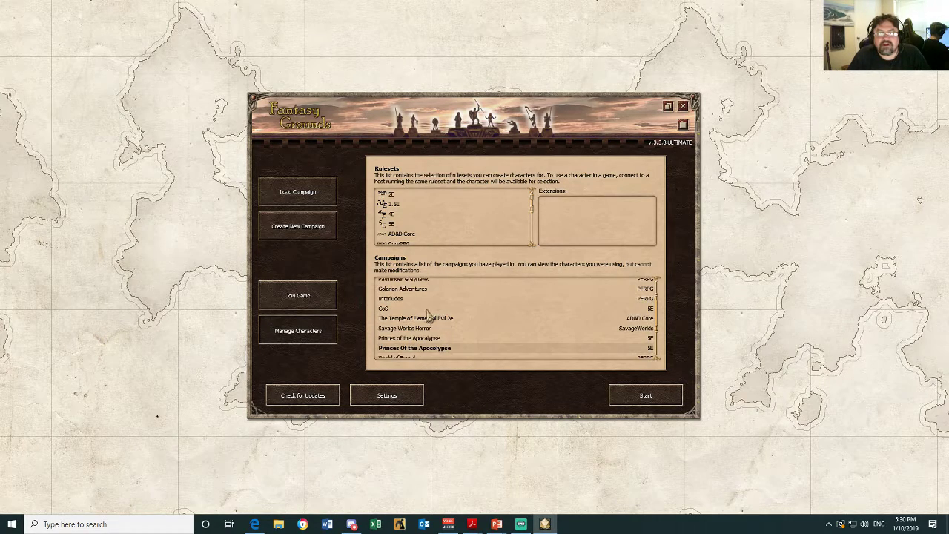
pyautogui.scroll(1, 419, 311)
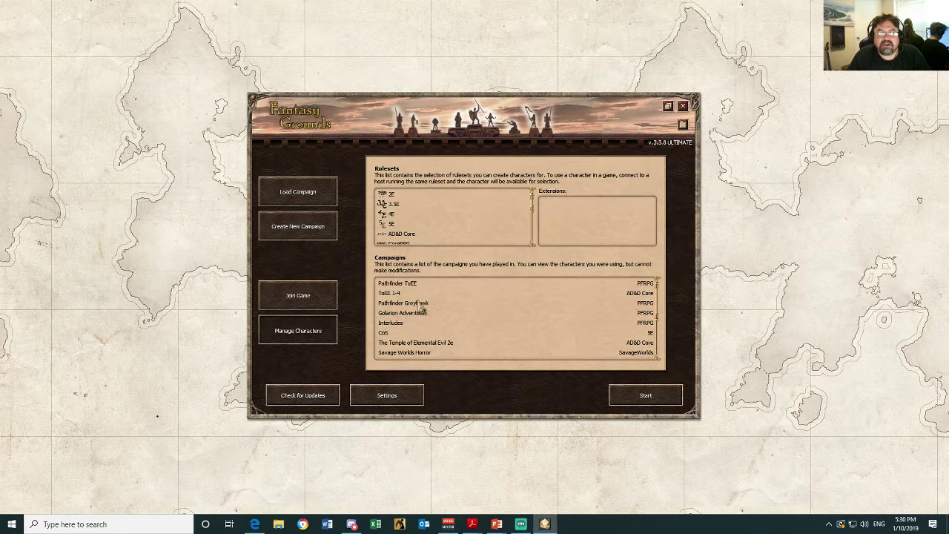
pyautogui.scroll(-2, 424, 312)
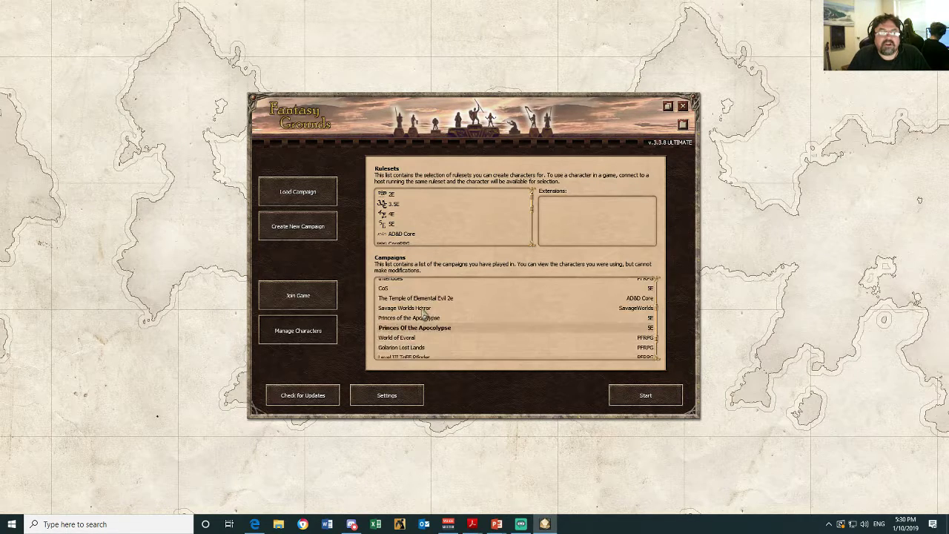
pyautogui.scroll(-1, 423, 310)
pyautogui.scroll(2, 423, 312)
pyautogui.scroll(-2, 443, 330)
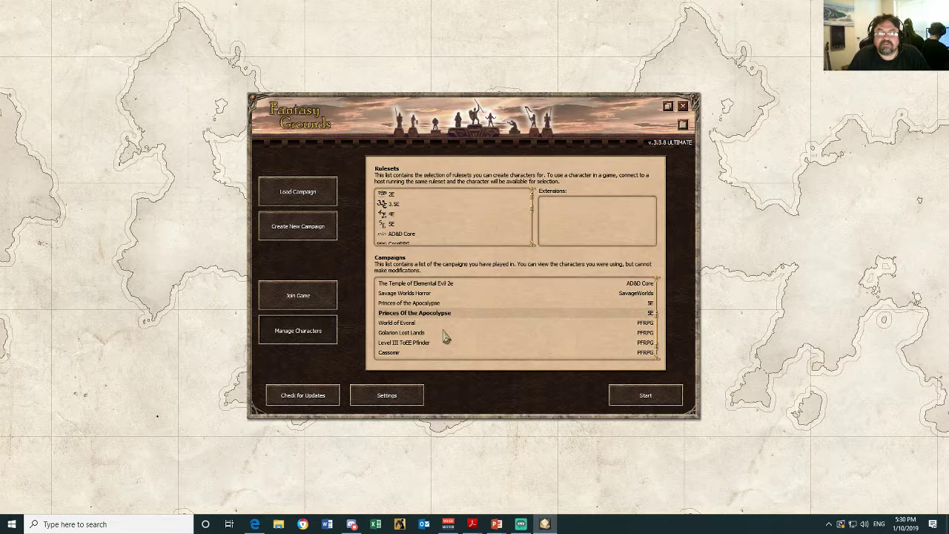
pyautogui.doubleClick(409, 314)
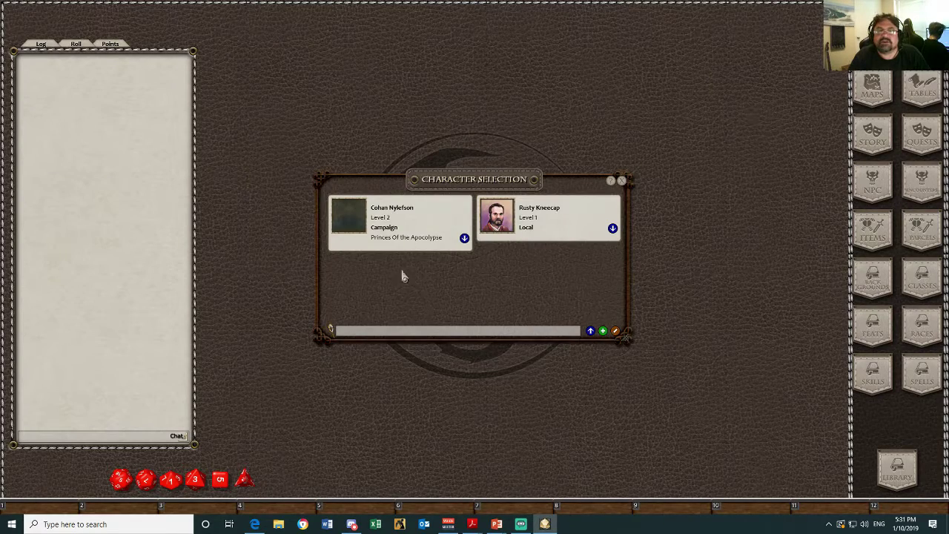
# - Open the level 2 campaign character's sheet and roll a Strength check
pyautogui.click(361, 224)
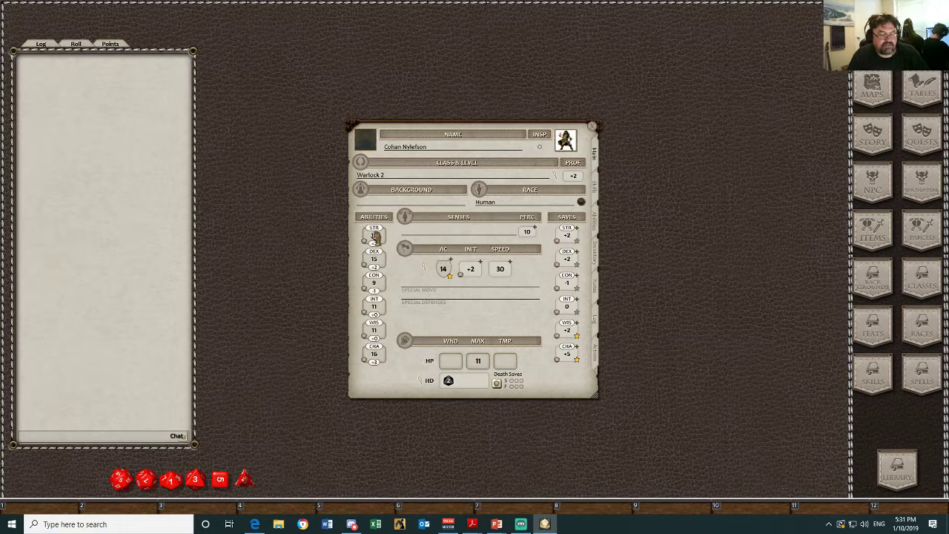
pyautogui.doubleClick(374, 236)
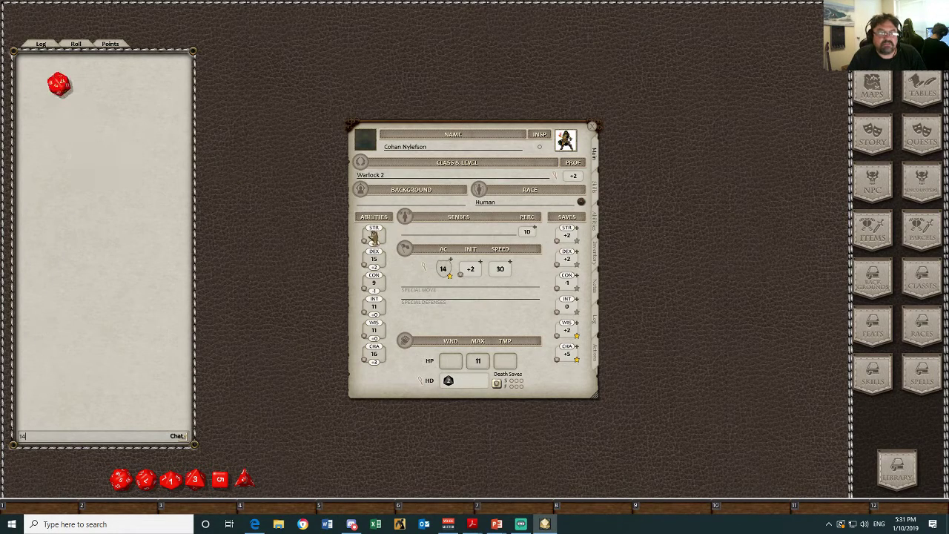
# - Review the character's skills, features, proficiencies and languages
pyautogui.click(597, 190)
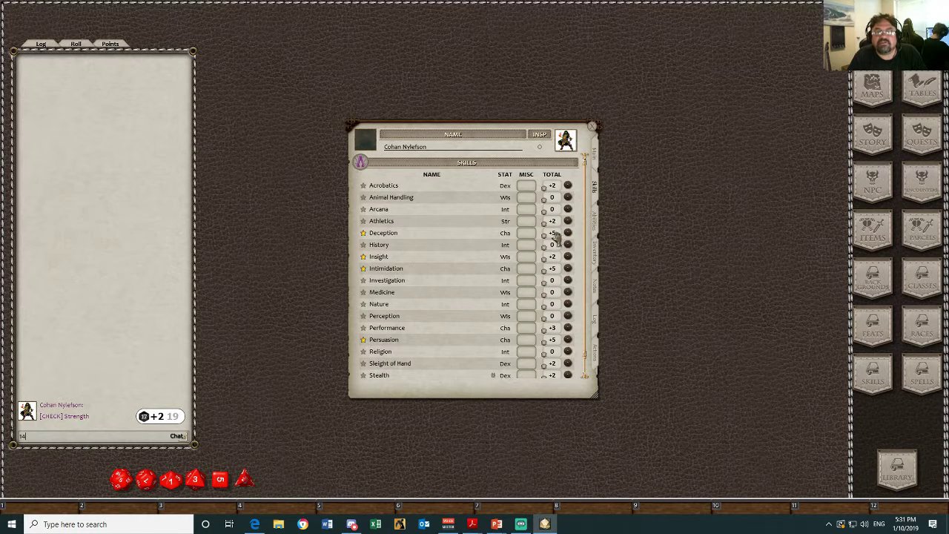
pyautogui.click(593, 250)
pyautogui.click(598, 220)
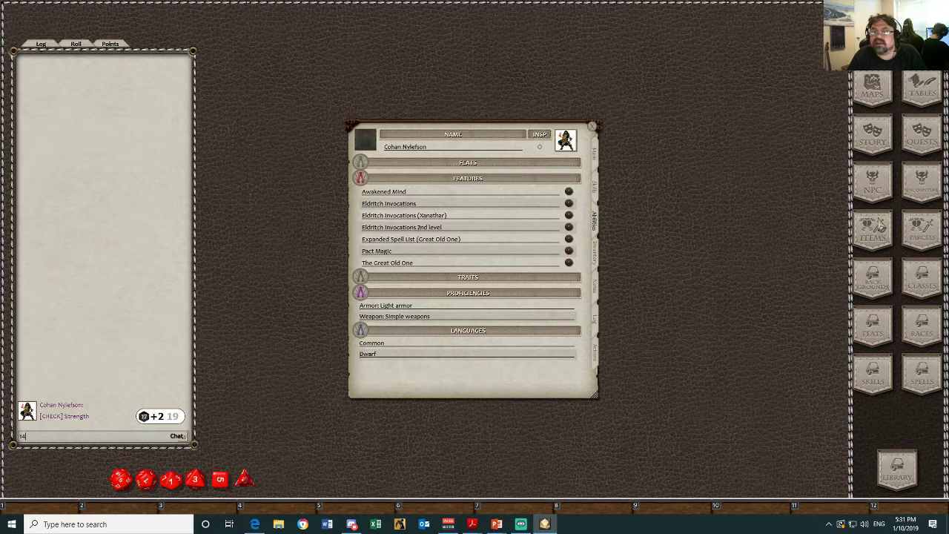
# - Browse the Items list beside the character sheet and close it
pyautogui.click(879, 231)
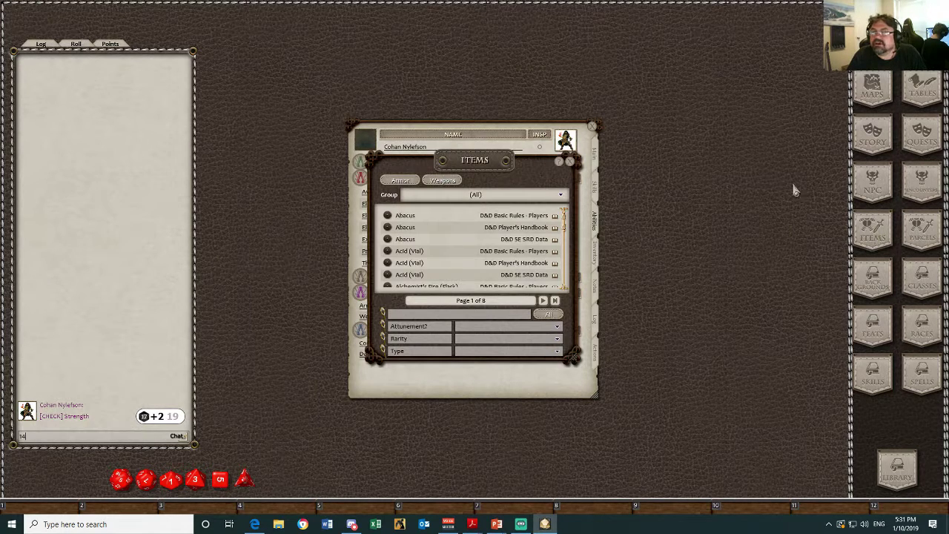
pyautogui.moveTo(423, 164); pyautogui.dragTo(719, 154)
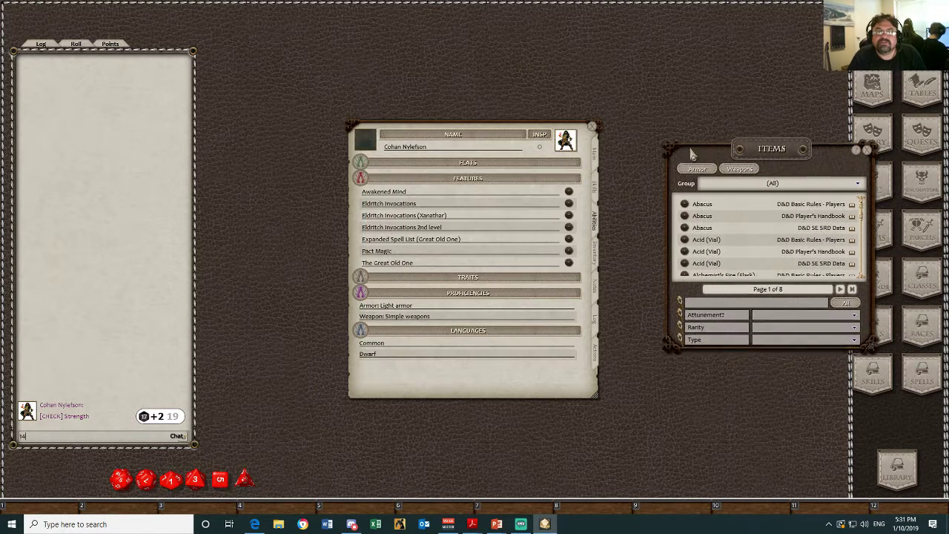
pyautogui.scroll(-5, 734, 259)
pyautogui.scroll(-1, 731, 255)
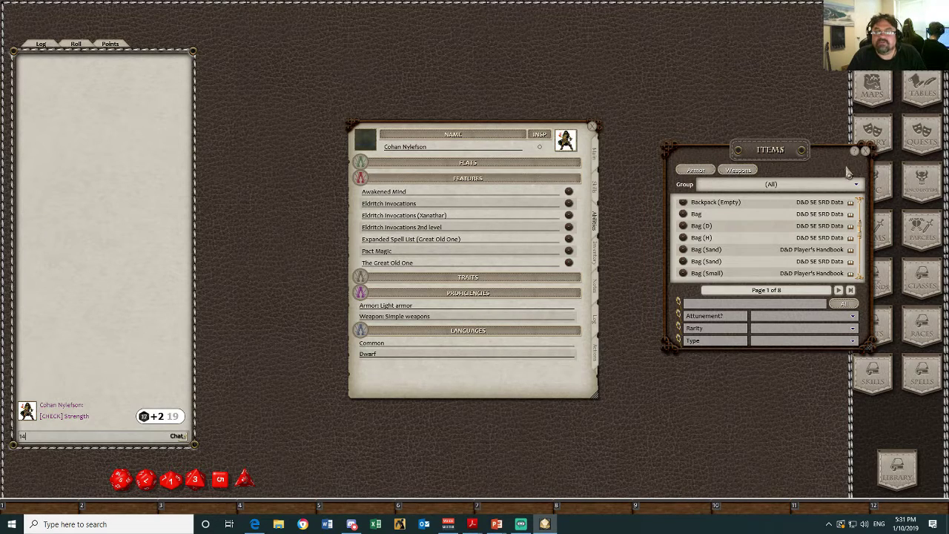
pyautogui.click(866, 152)
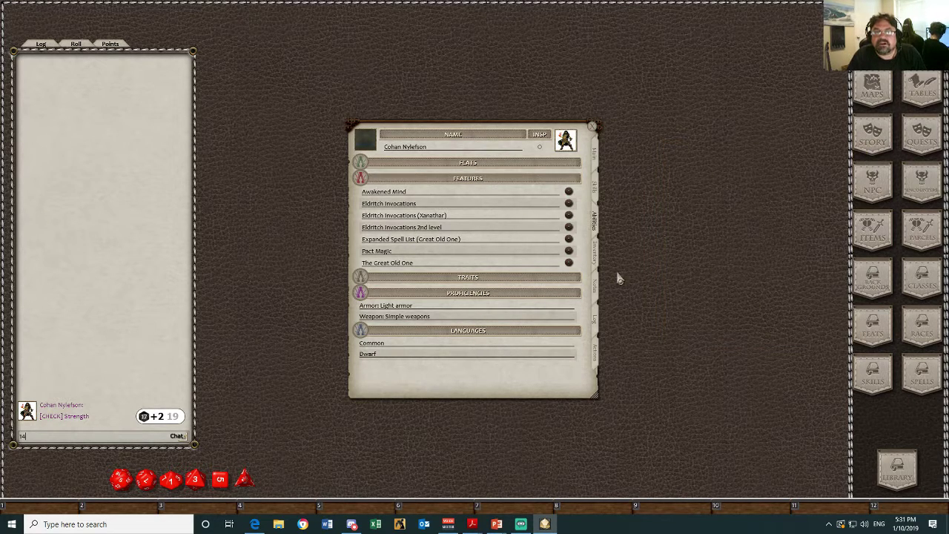
# - Review the character's inventory, actions and notes
pyautogui.click(597, 254)
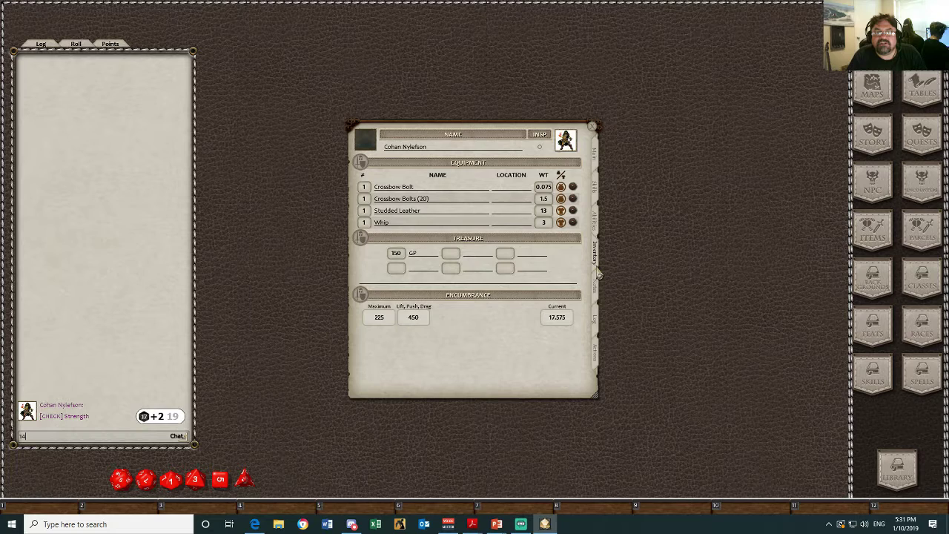
pyautogui.click(597, 361)
pyautogui.click(595, 285)
# - Create a new blank character from the character selection and close its empty sheet
pyautogui.click(873, 42)
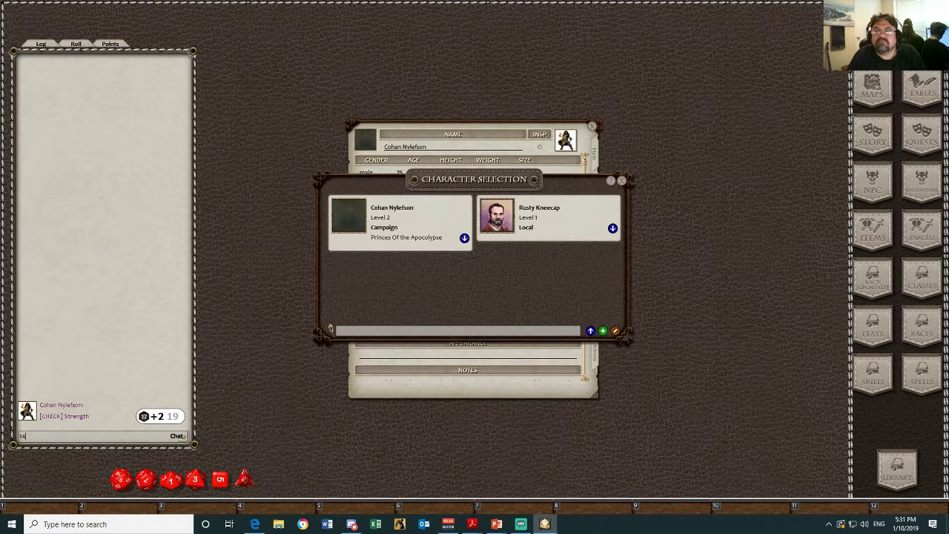
pyautogui.click(602, 332)
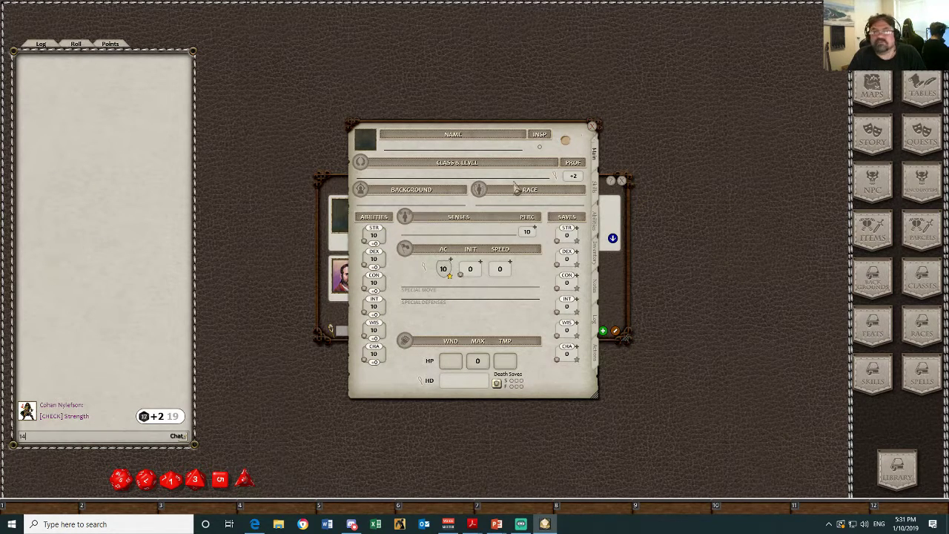
pyautogui.click(593, 127)
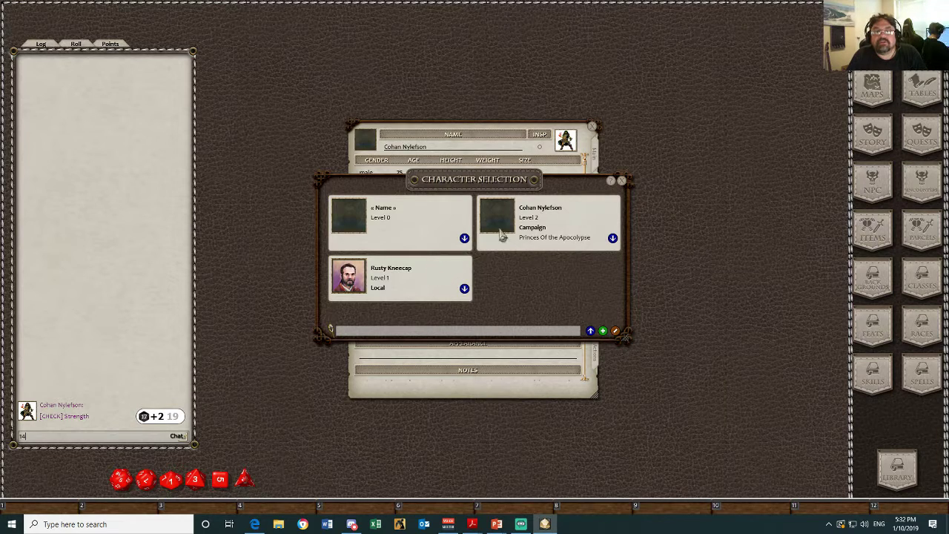
# - Close the character selection and the open character sheet, and return to the launcher
pyautogui.click(623, 181)
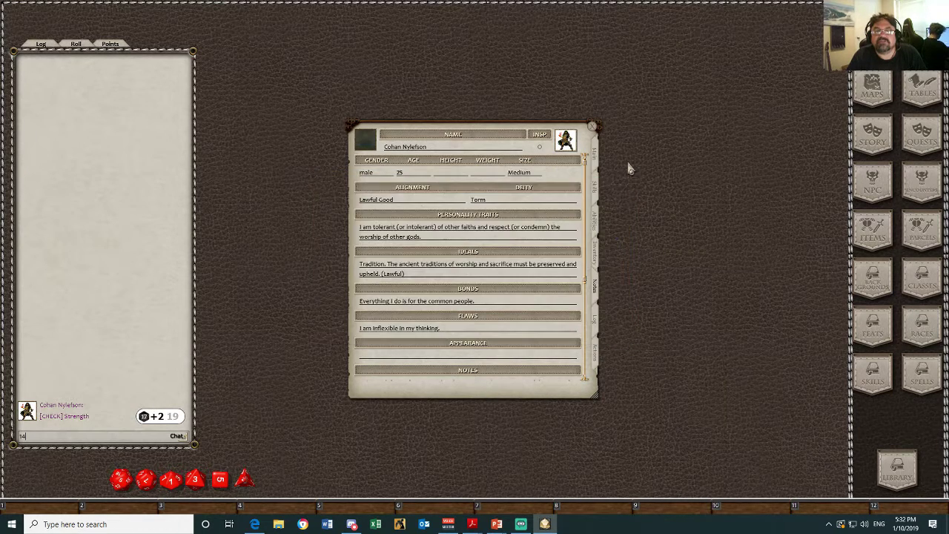
pyautogui.click(593, 127)
pyautogui.rightClick(548, 121)
pyautogui.click(548, 82)
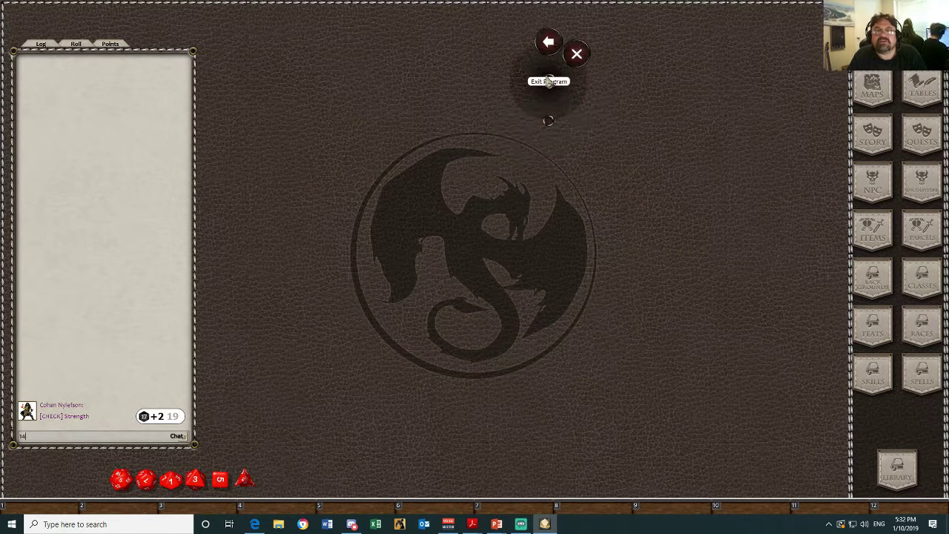
pyautogui.click(551, 44)
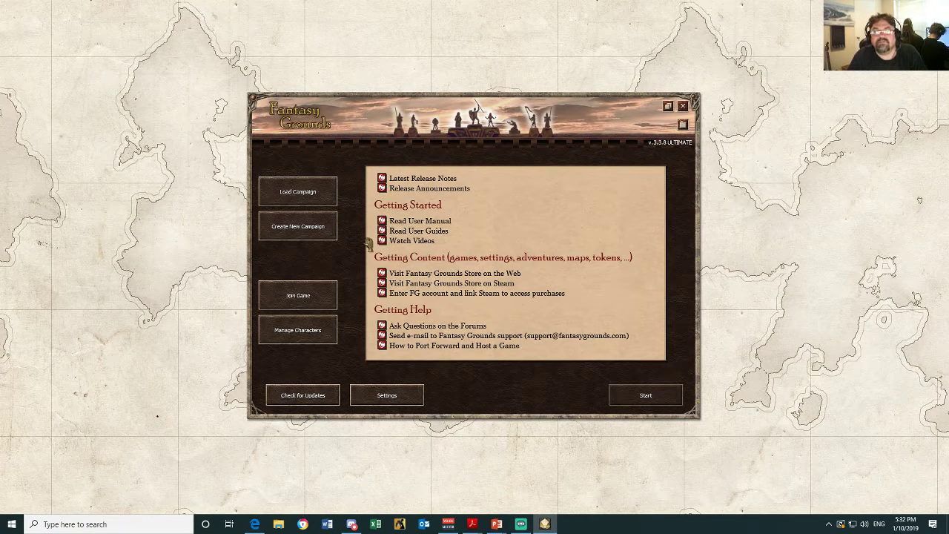
# - Start a new campaign named Tutorials with the 5E ruleset
pyautogui.click(299, 232)
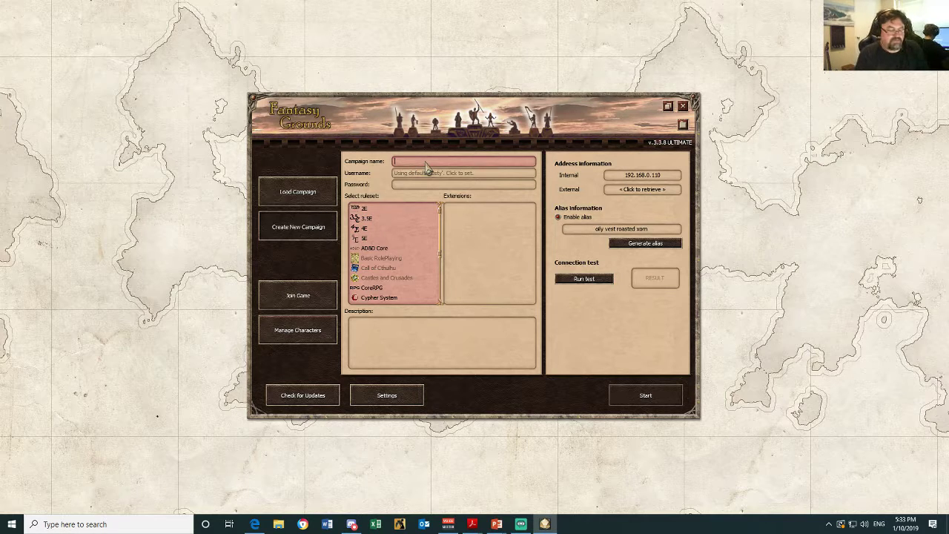
pyautogui.write('Tutorials')
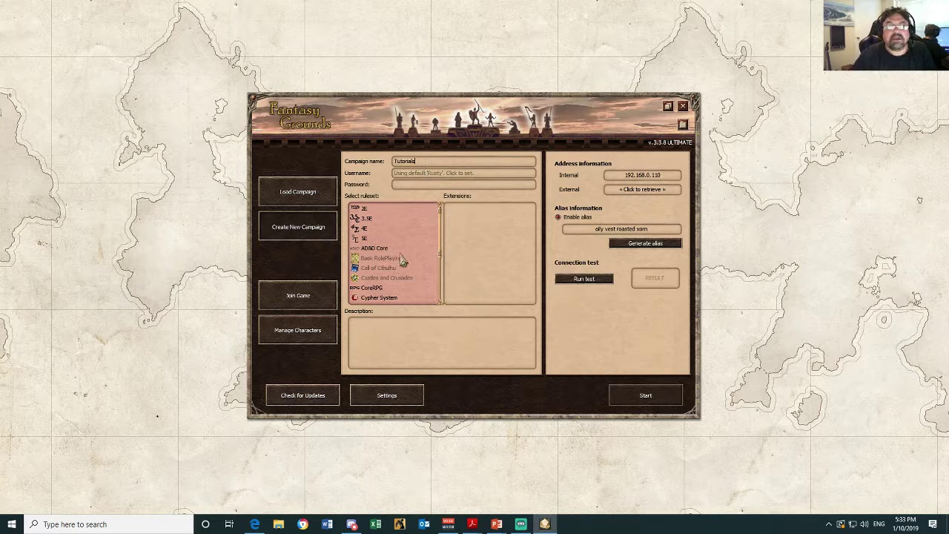
pyautogui.click(359, 238)
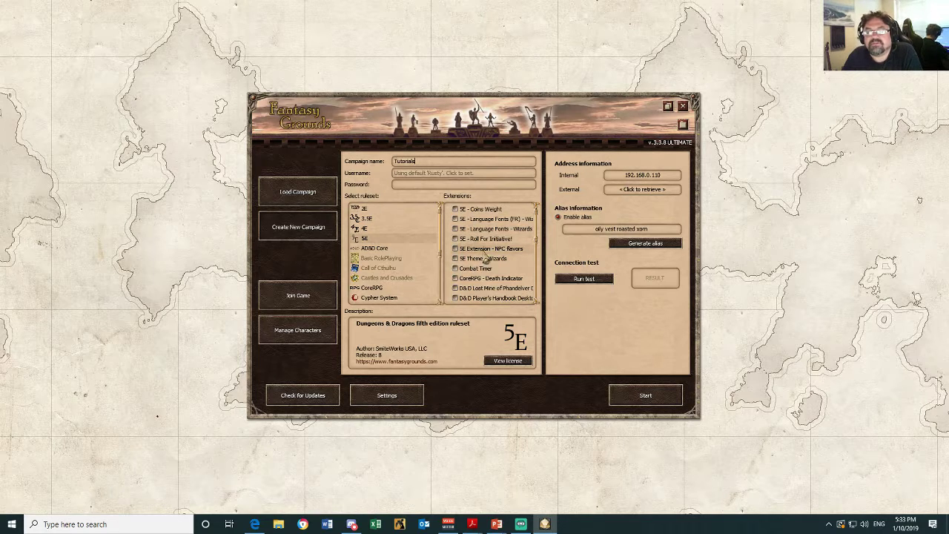
# - Look through the full list of extensions available for the 5E ruleset
pyautogui.scroll(-1, 482, 261)
pyautogui.scroll(1, 486, 258)
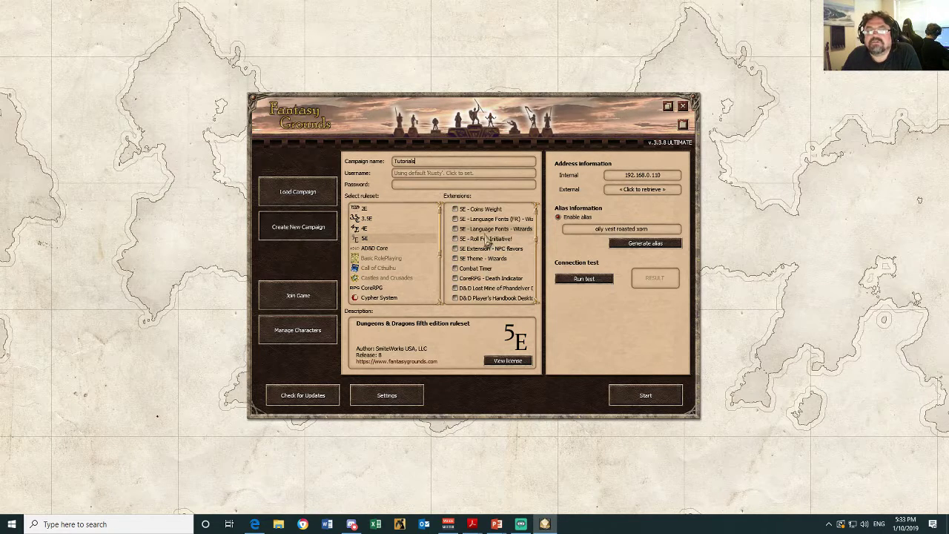
pyautogui.scroll(-1, 486, 253)
pyautogui.scroll(-1, 486, 252)
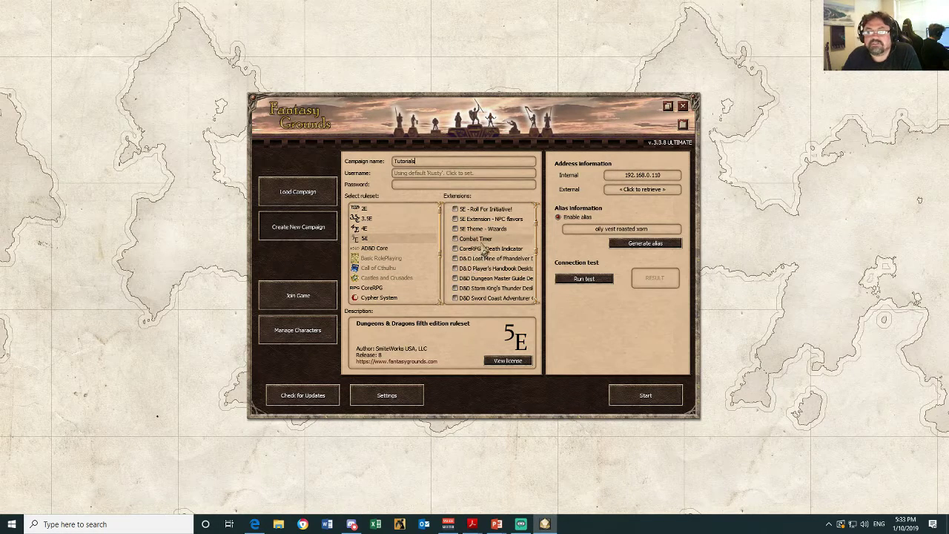
pyautogui.scroll(-1, 483, 252)
pyautogui.scroll(-6, 483, 254)
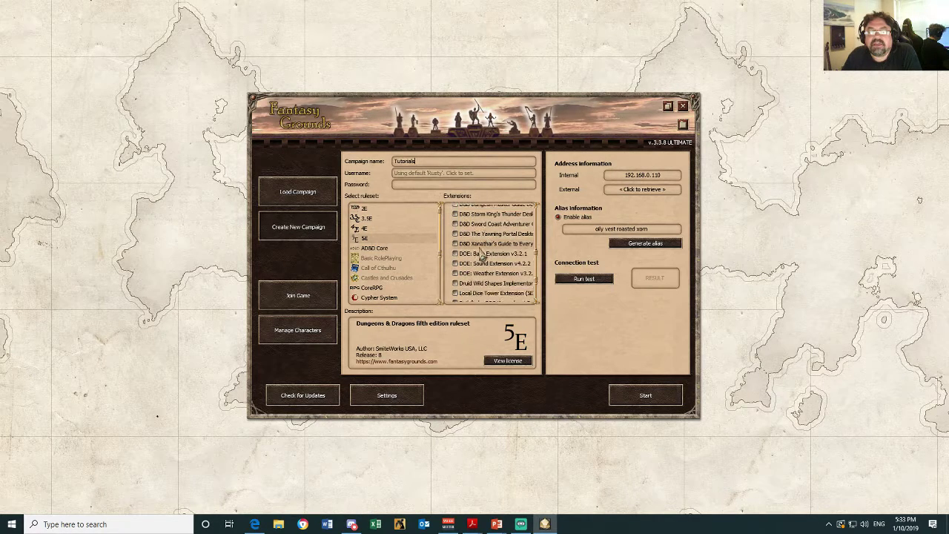
pyautogui.scroll(-1, 481, 254)
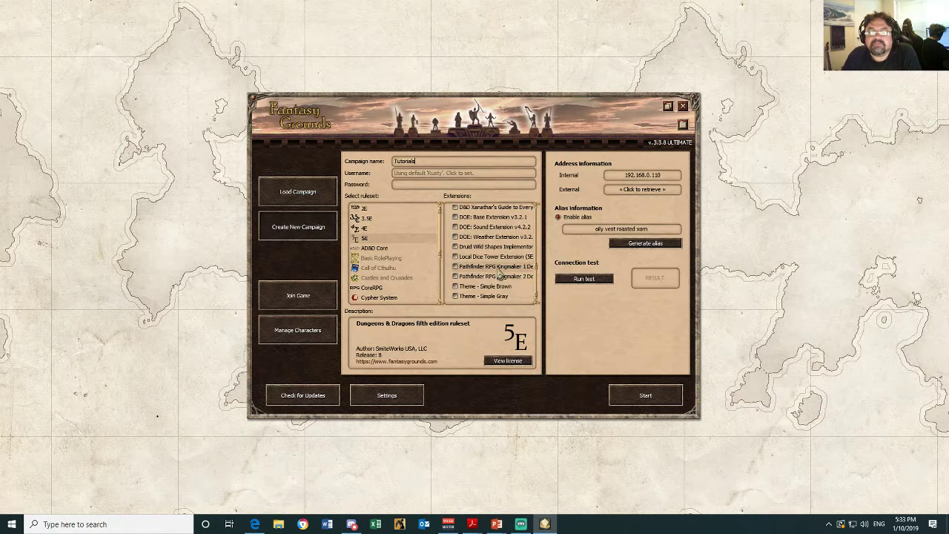
pyautogui.scroll(1, 487, 271)
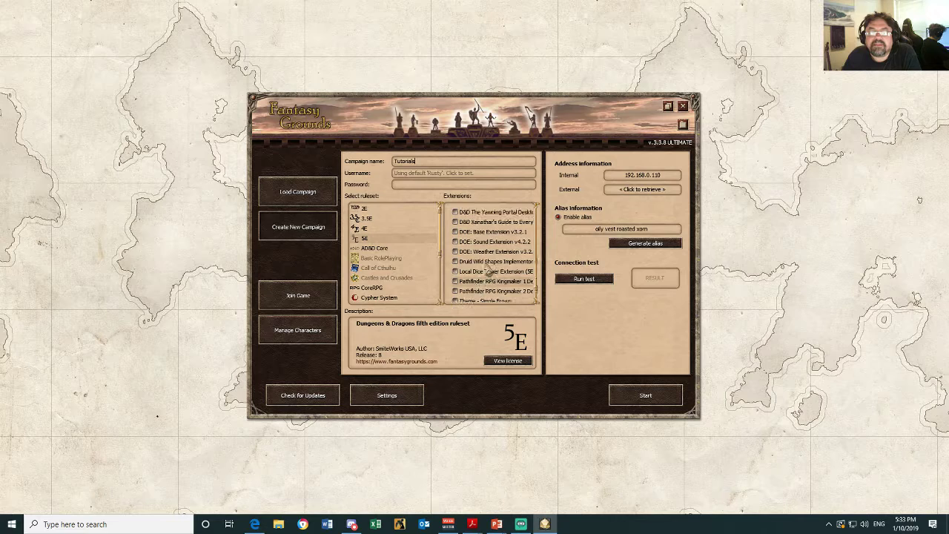
pyautogui.scroll(2, 488, 271)
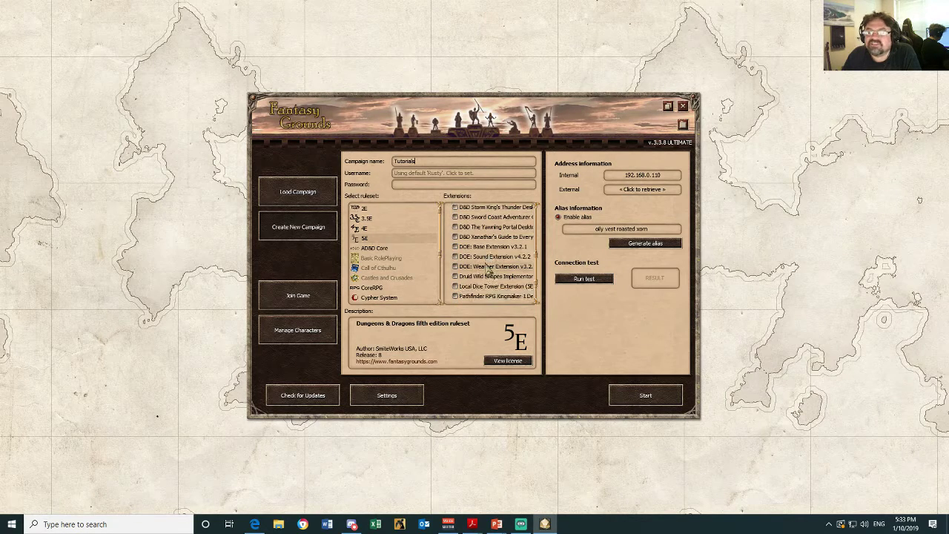
pyautogui.scroll(-3, 490, 275)
pyautogui.scroll(10, 493, 276)
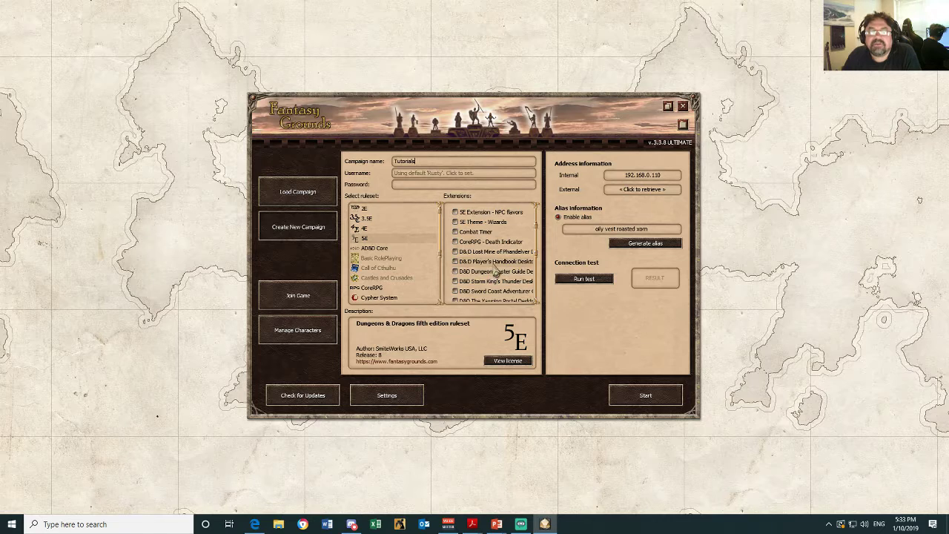
# - Enable the "5E Extension - NPC flavors" and "CoreRPG - Death Indicator" extensions for the campaign
pyautogui.click(455, 241)
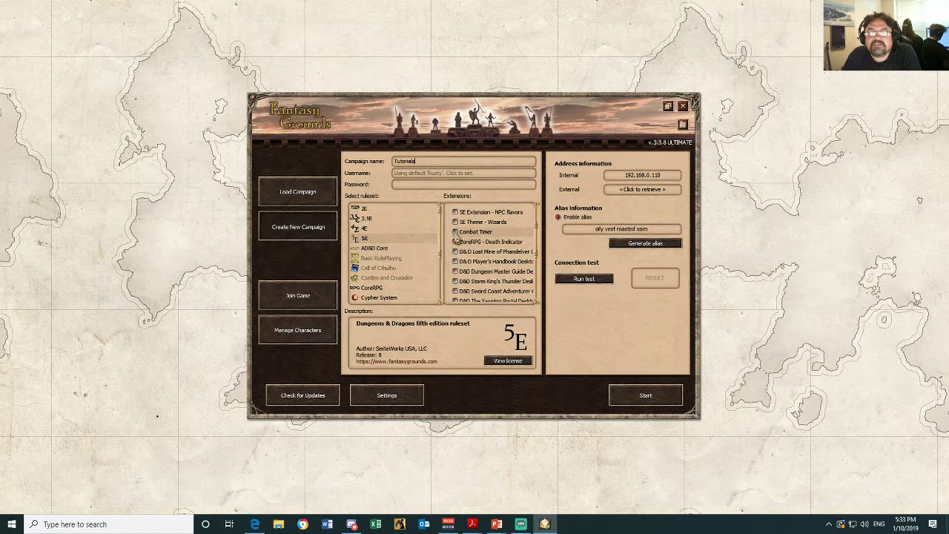
pyautogui.click(481, 232)
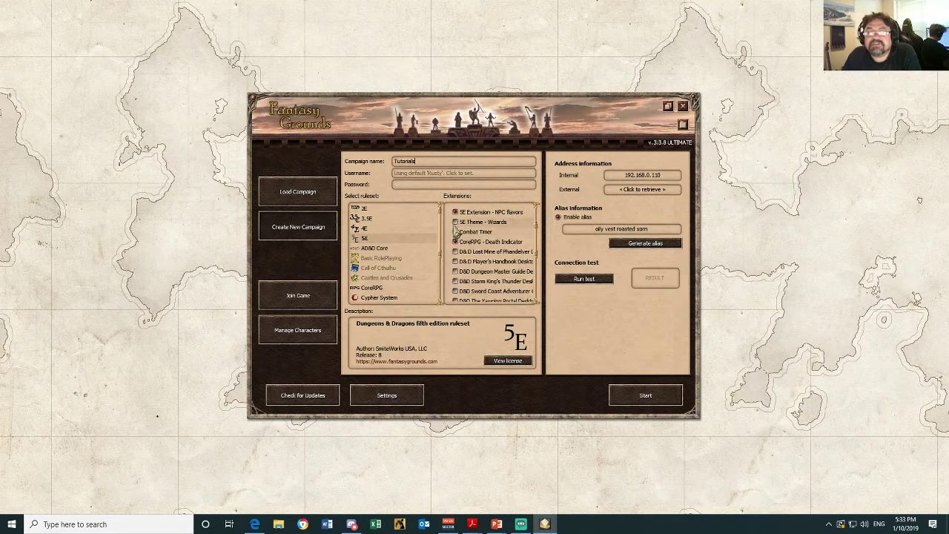
pyautogui.scroll(-4, 472, 252)
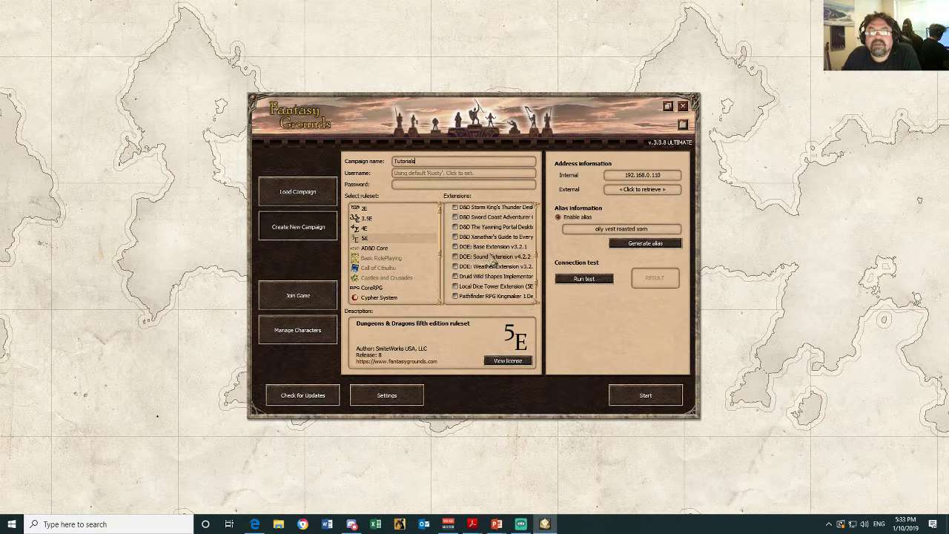
# - Enable the "5E - Roll For Initiative!" extension for the campaign
pyautogui.scroll(-1, 471, 255)
pyautogui.scroll(-1, 492, 266)
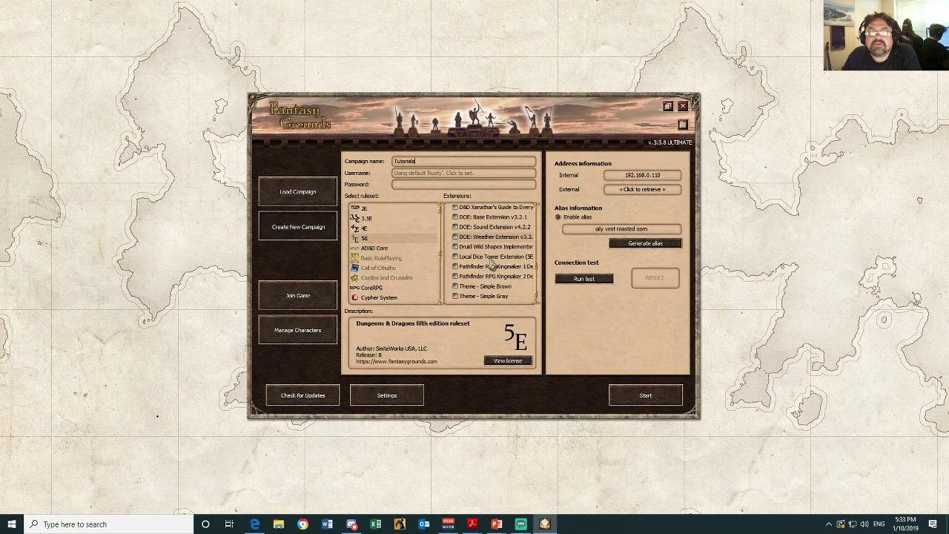
pyautogui.scroll(3, 491, 266)
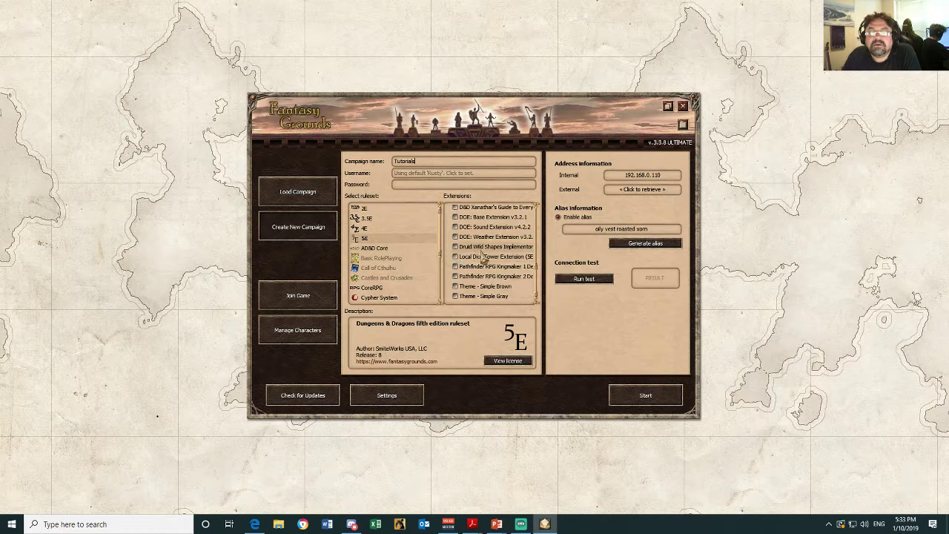
pyautogui.scroll(2, 484, 258)
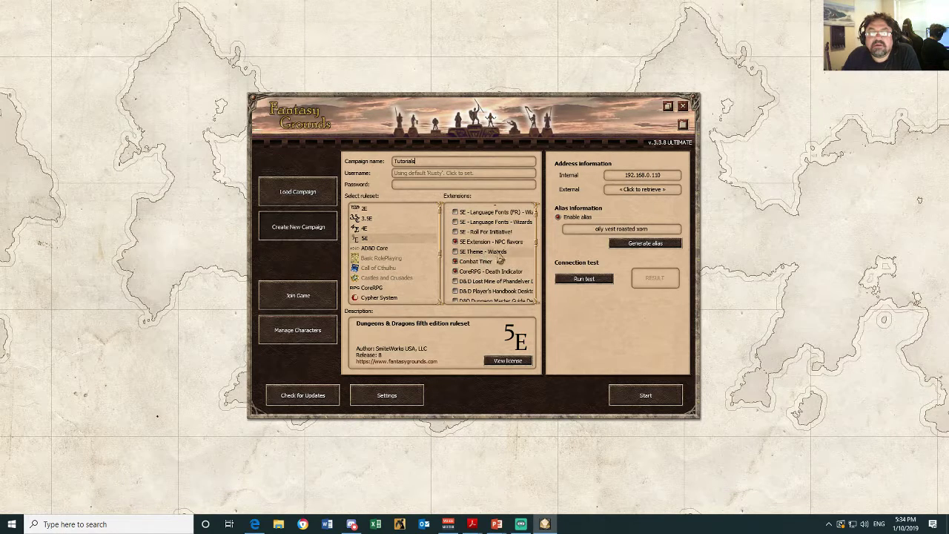
pyautogui.click(455, 232)
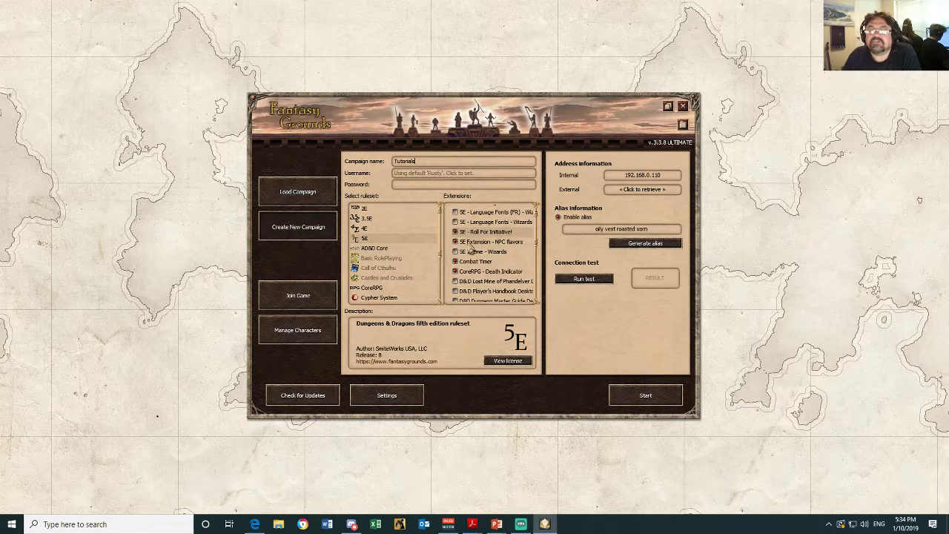
# - Keep the 5E ruleset selected, run the connection test, and start the Tutorials campaign
pyautogui.click(375, 240)
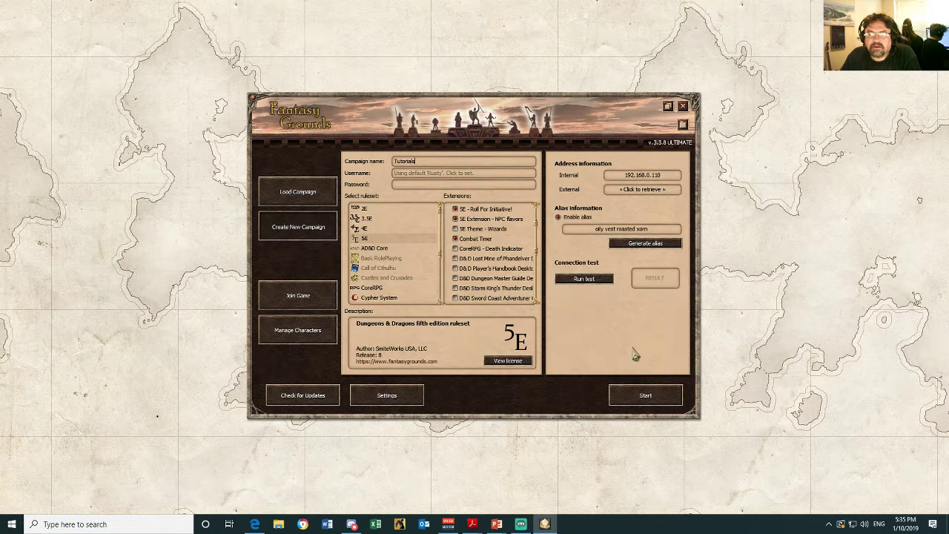
pyautogui.click(582, 279)
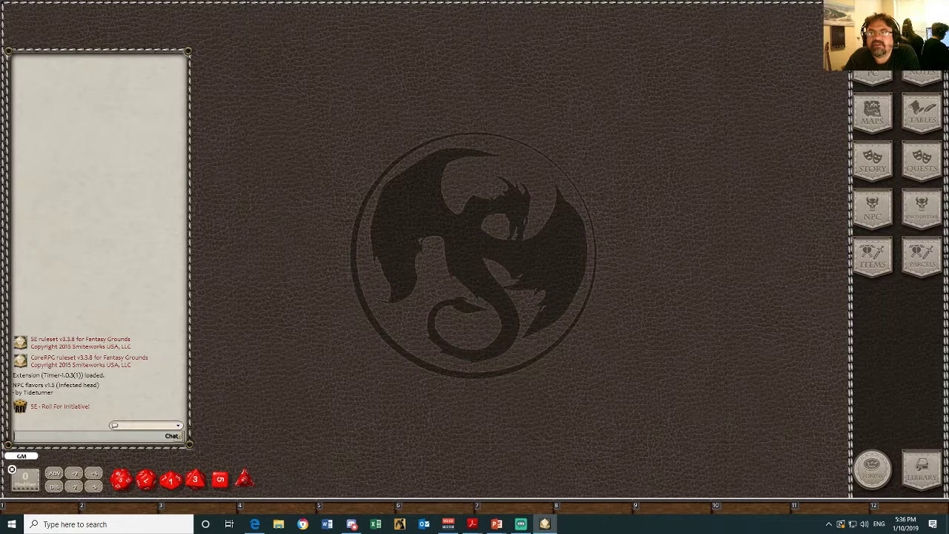
# - Open the Roll For Initiative window, choose the INIT roll under the extra options, and close the window
pyautogui.click(874, 37)
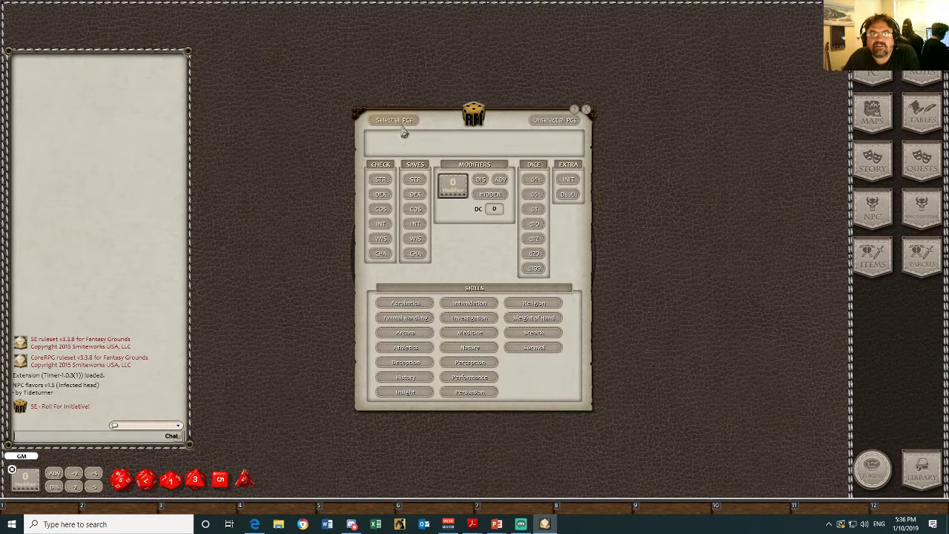
pyautogui.click(570, 180)
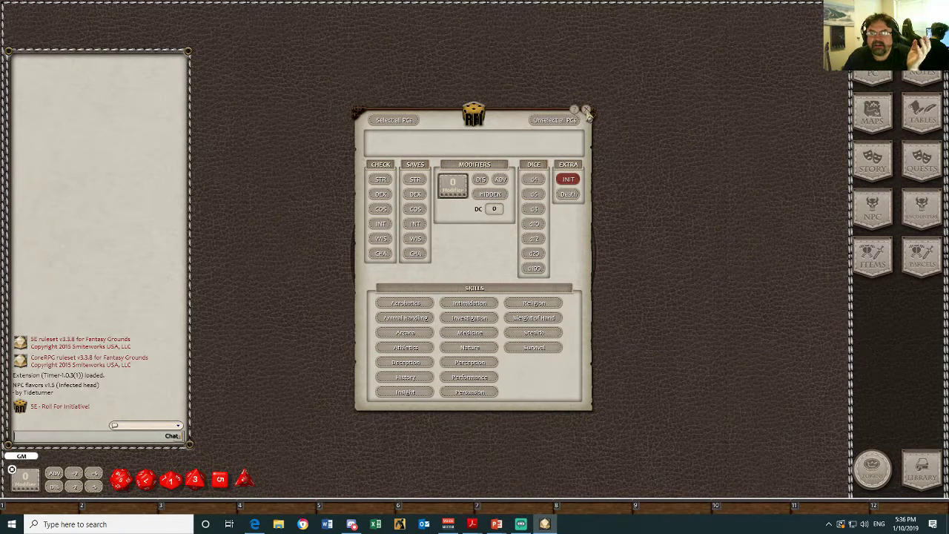
pyautogui.click(587, 111)
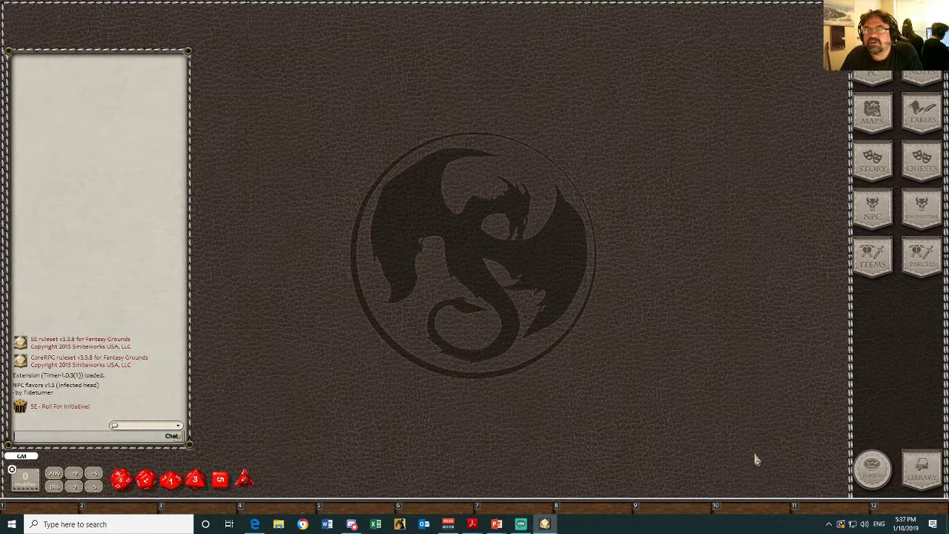
# - Open the library's data module activation list and look through the modules available for the campaign
pyautogui.click(927, 475)
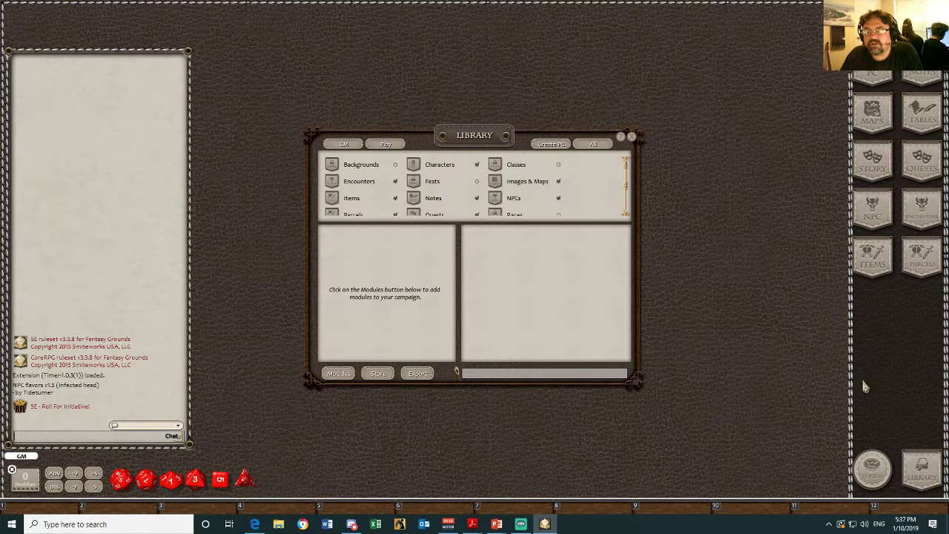
pyautogui.click(340, 378)
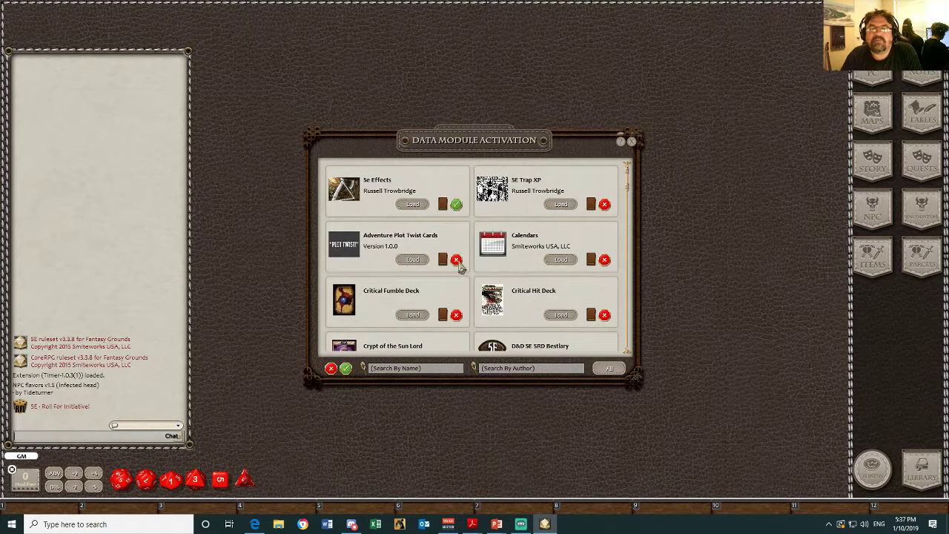
pyautogui.scroll(-1, 459, 267)
pyautogui.scroll(-2, 460, 268)
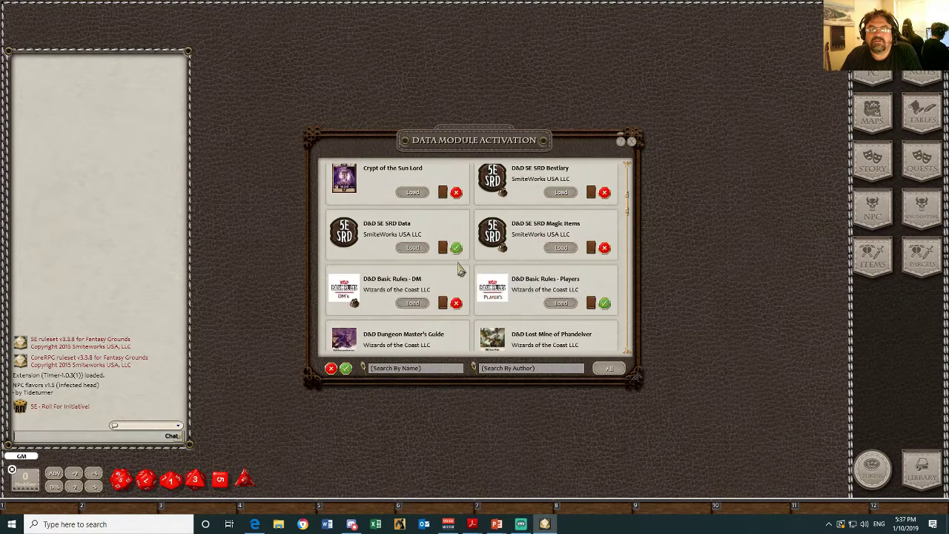
pyautogui.scroll(-4, 460, 271)
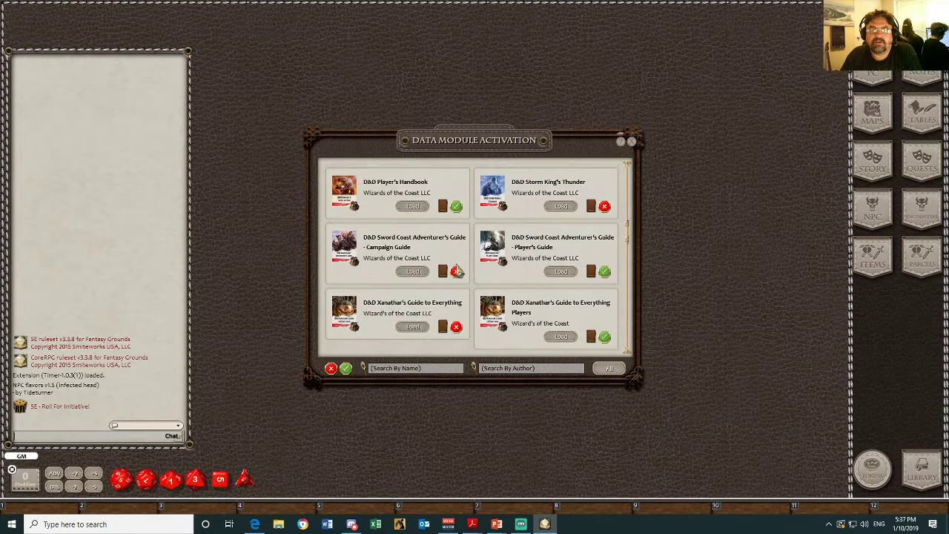
pyautogui.scroll(-5, 460, 270)
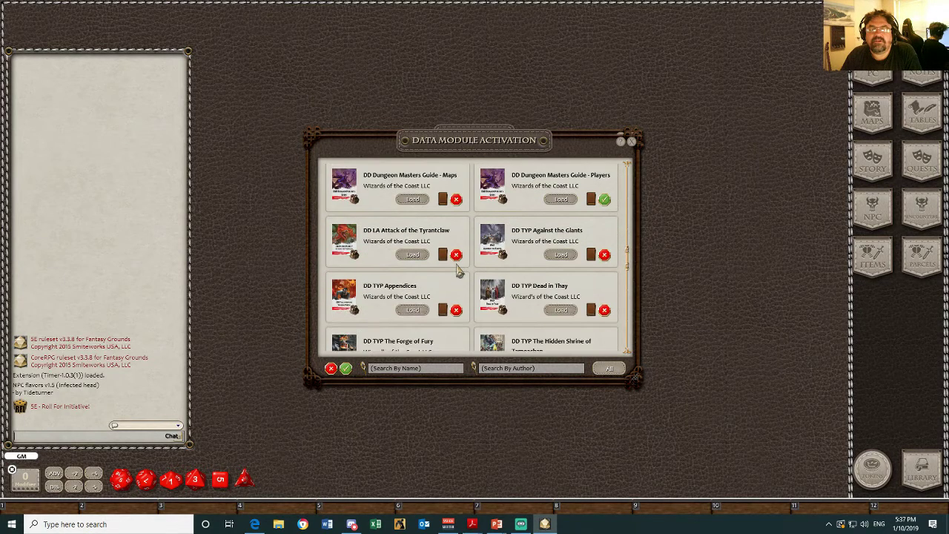
pyautogui.scroll(-1, 458, 272)
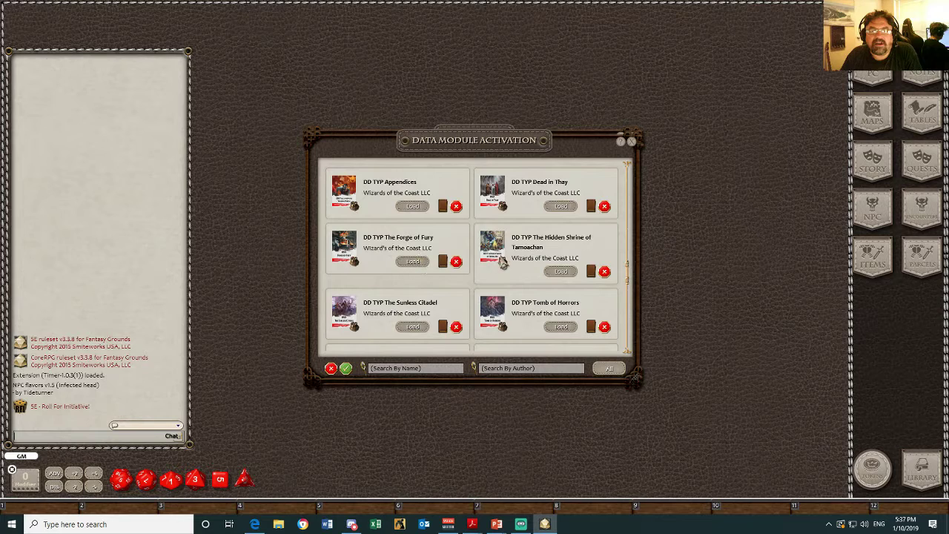
pyautogui.scroll(-3, 507, 266)
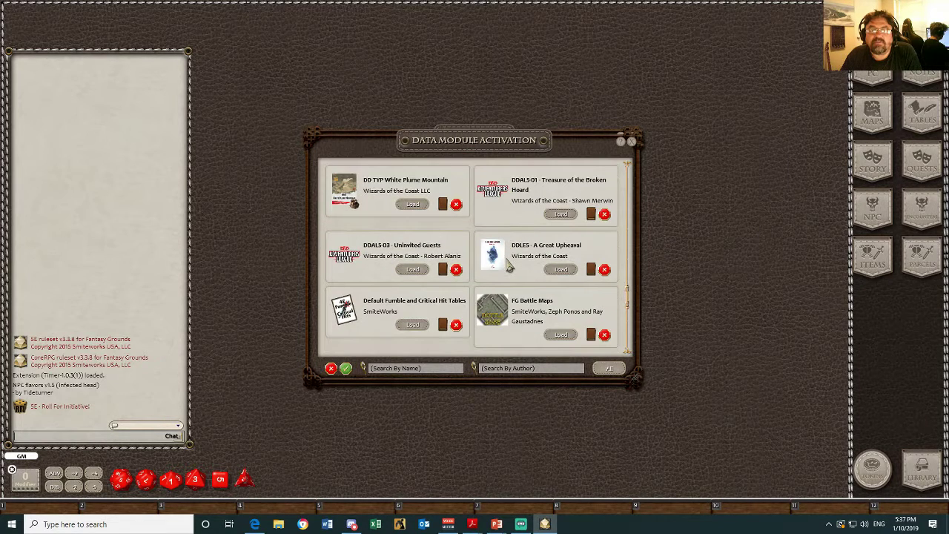
pyautogui.scroll(-4, 445, 296)
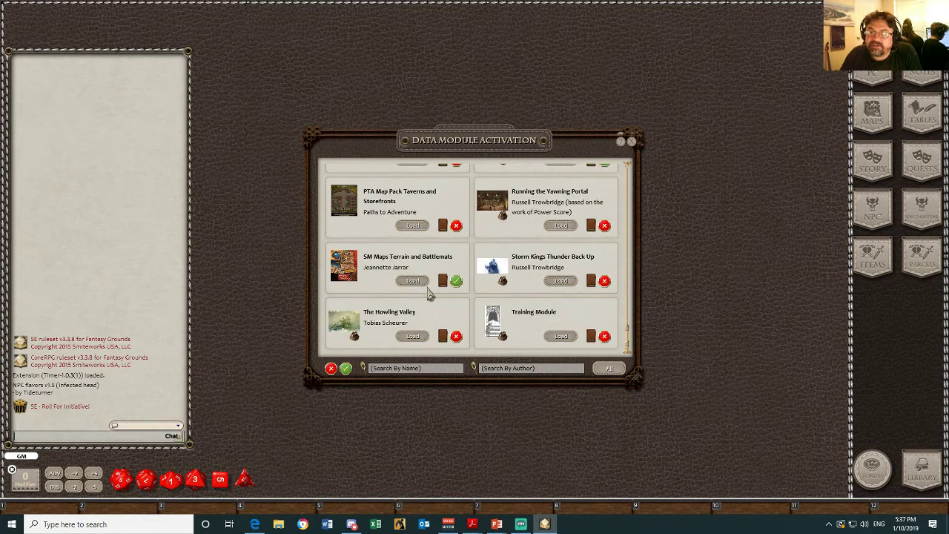
pyautogui.scroll(4, 428, 293)
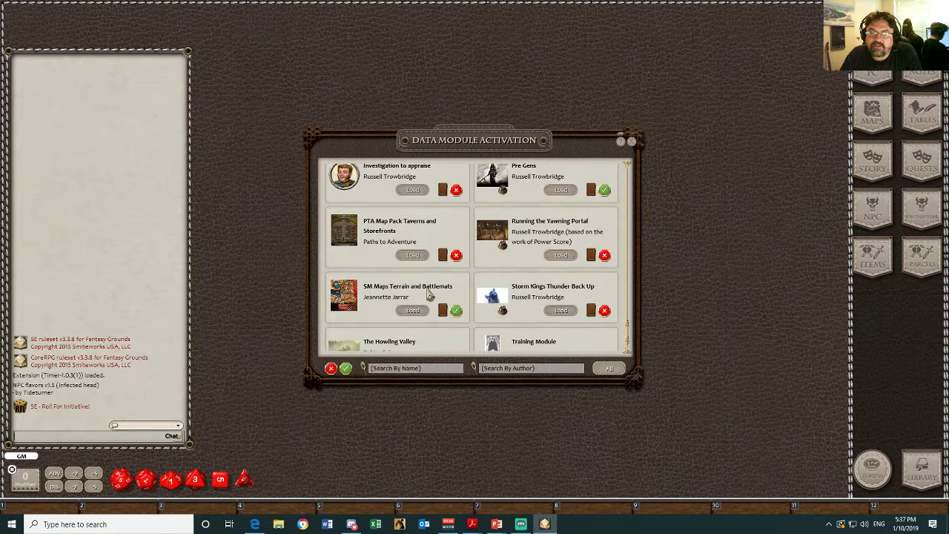
pyautogui.scroll(3, 427, 293)
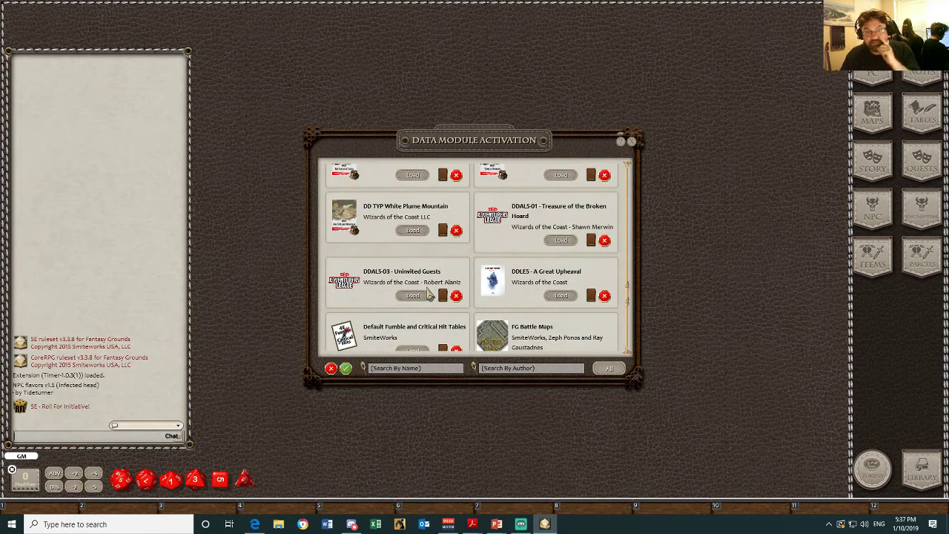
pyautogui.scroll(1, 428, 293)
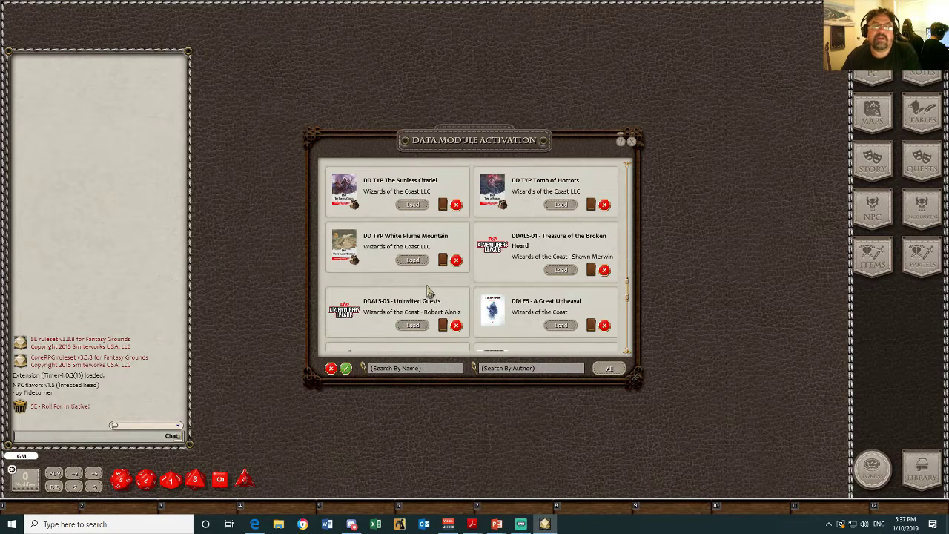
pyautogui.scroll(4, 435, 288)
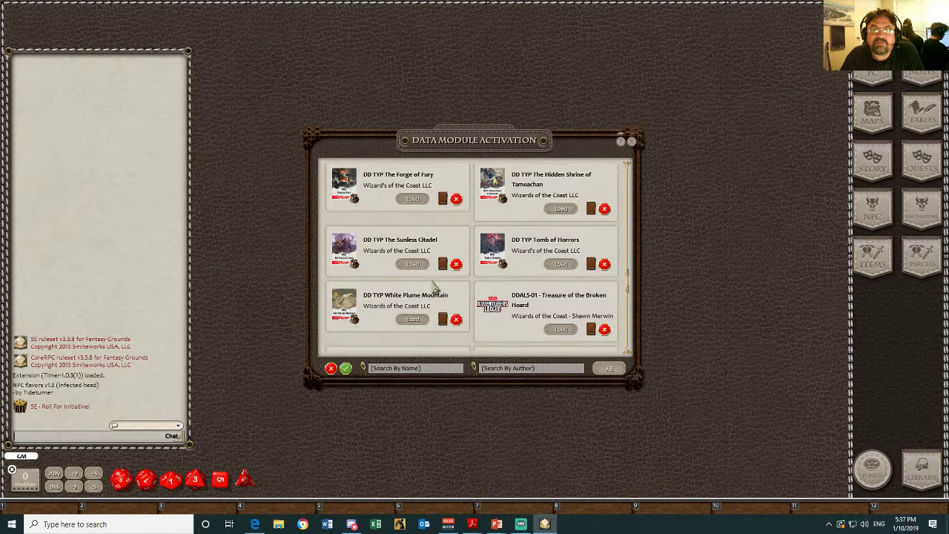
# - Load the "DD TYP The Hidden Shrine of Tamoachan" module
pyautogui.scroll(-1, 560, 321)
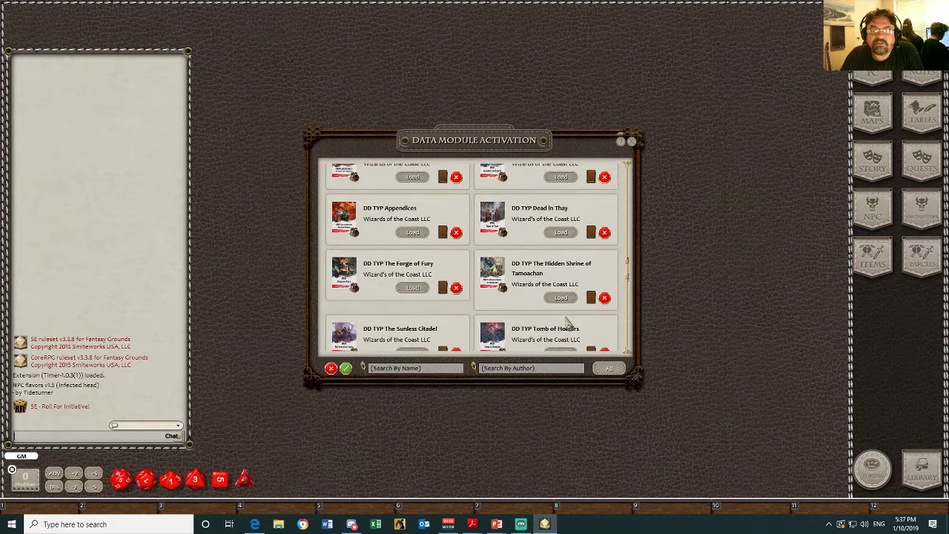
pyautogui.scroll(1, 560, 320)
pyautogui.scroll(-1, 559, 320)
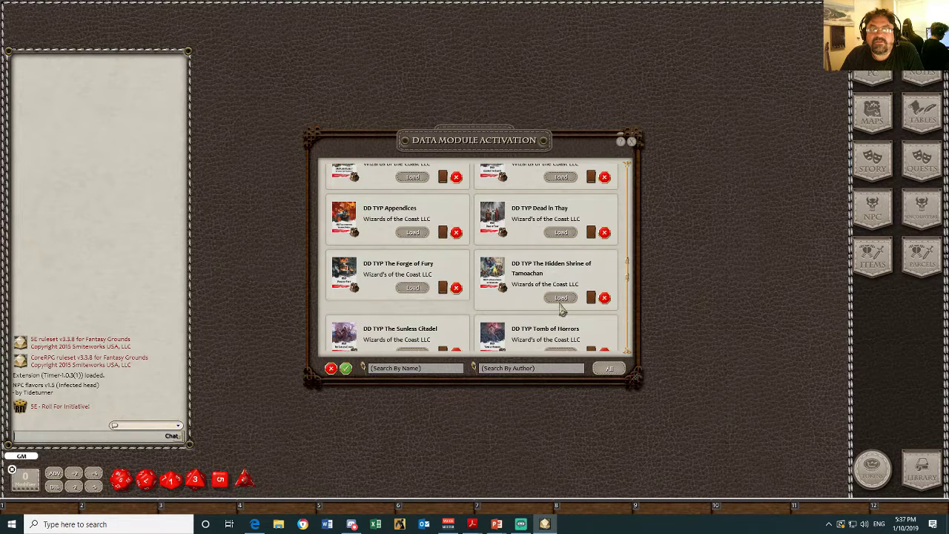
pyautogui.click(561, 298)
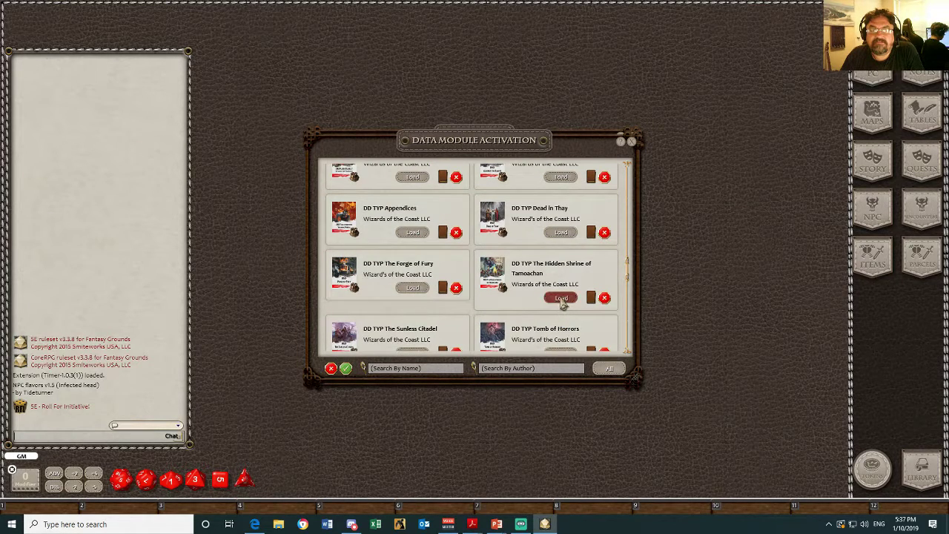
# - Load the "DD Dungeon Masters Guide - Players" and "DD Dungeon Masters Guide - Maps" modules
pyautogui.scroll(1, 508, 252)
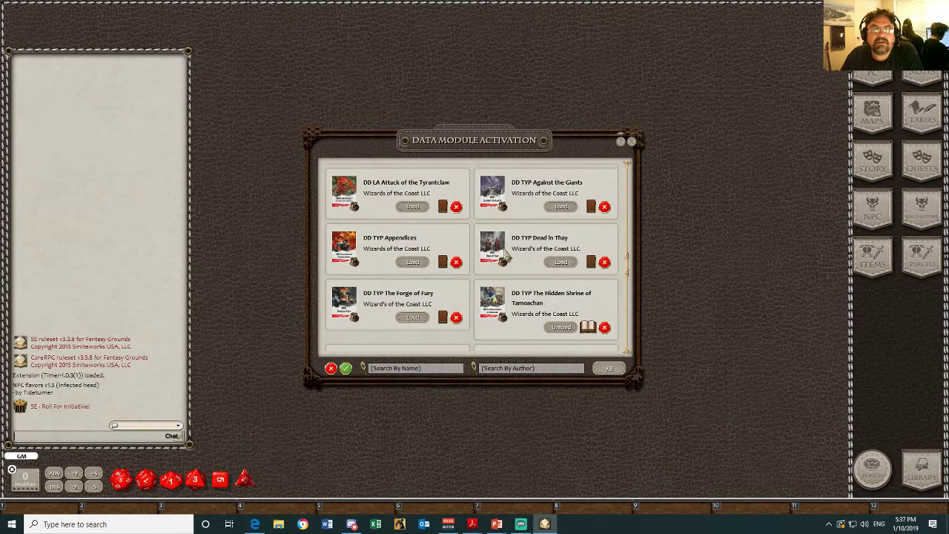
pyautogui.scroll(1, 442, 258)
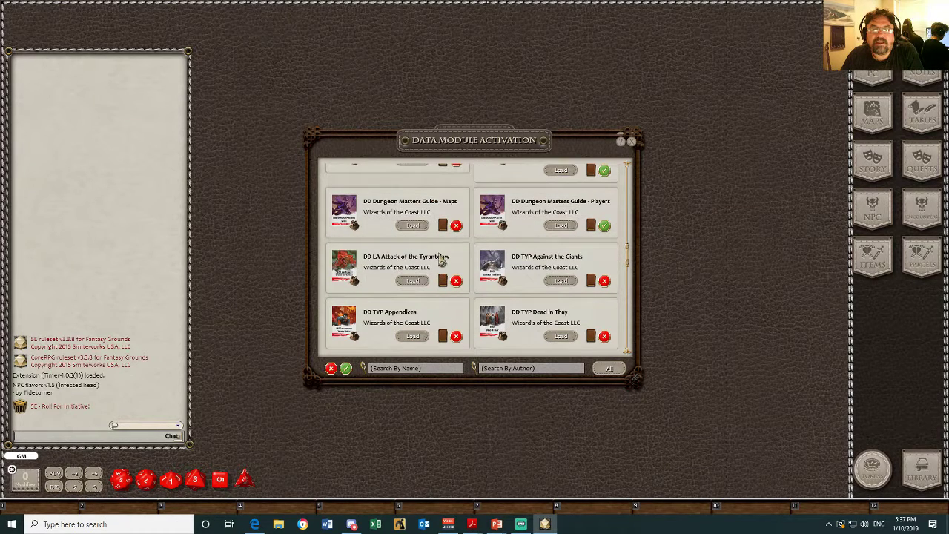
pyautogui.scroll(1, 441, 259)
pyautogui.click(561, 284)
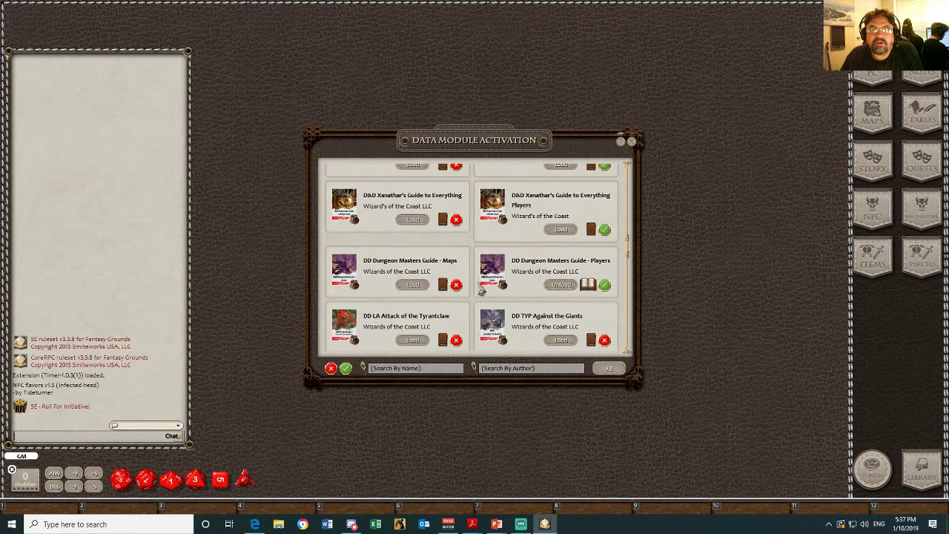
pyautogui.click(413, 285)
# - Load both "D&D Xanathar's Guide to Everything" modules and both "D&D Sword Coast Adventurer's Guide" modules, campaign and player's
pyautogui.scroll(1, 421, 246)
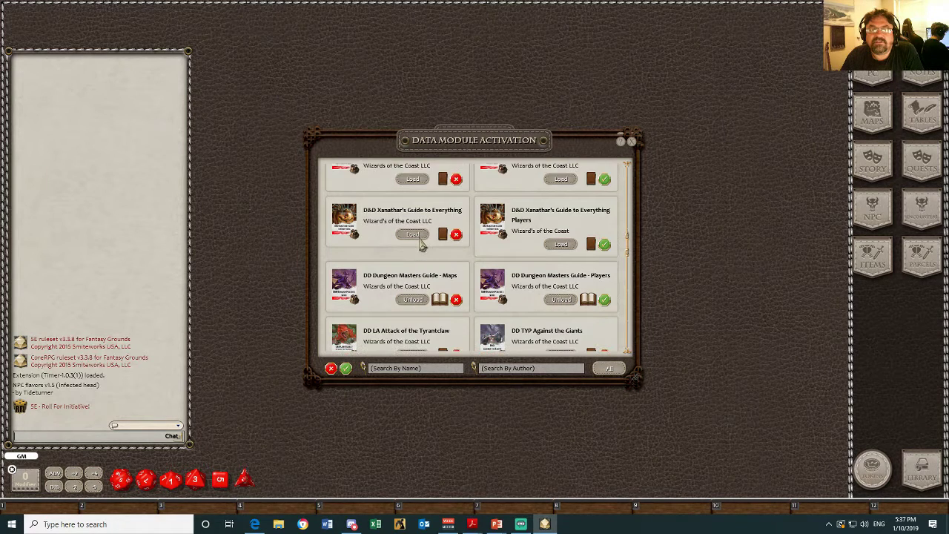
pyautogui.click(415, 235)
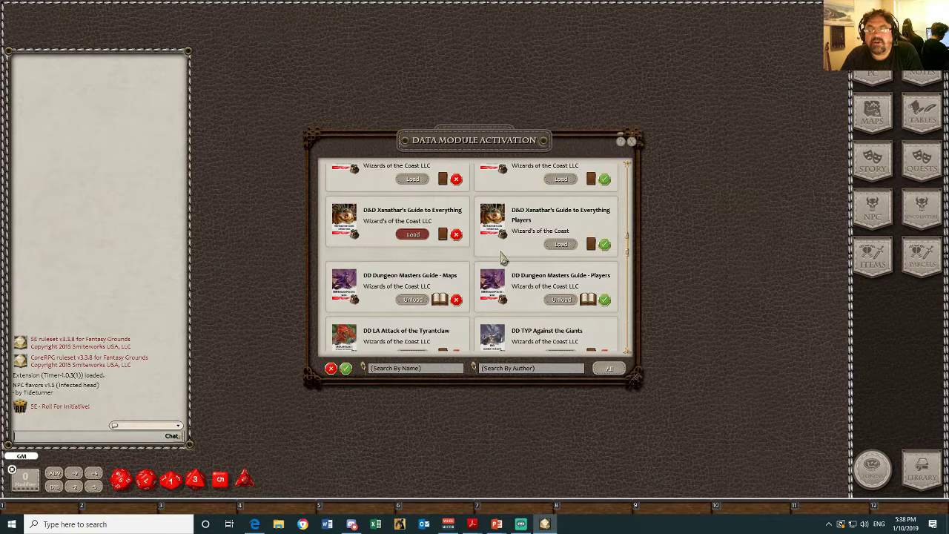
pyautogui.scroll(1, 533, 261)
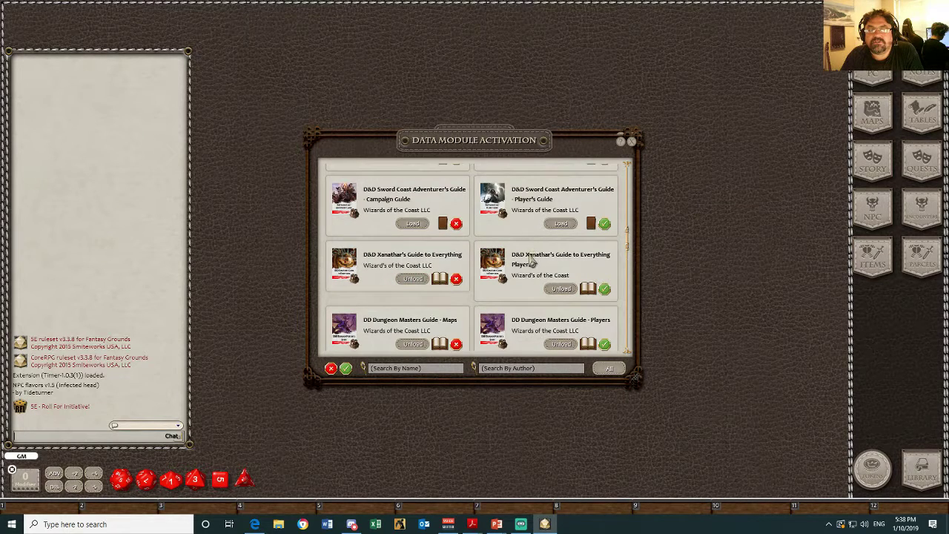
pyautogui.click(415, 224)
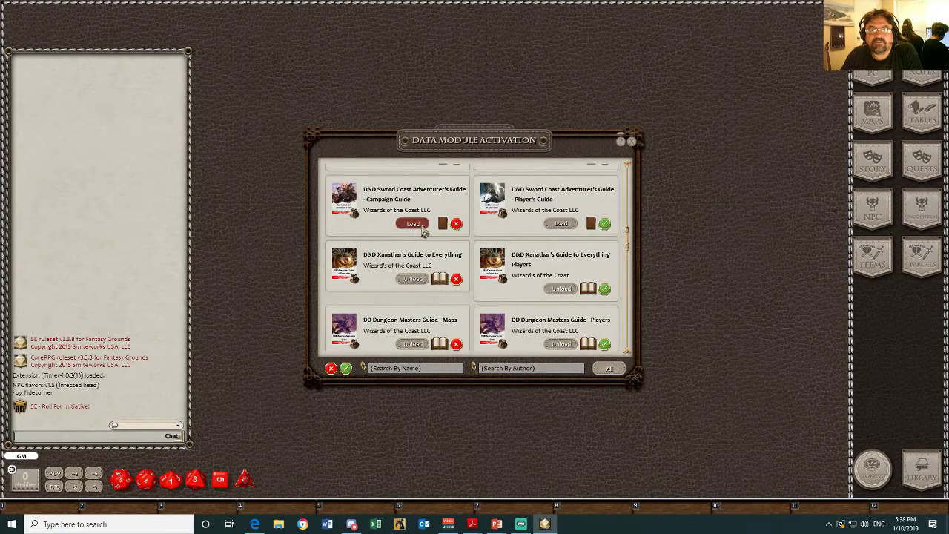
pyautogui.click(559, 225)
# - Load the "D&D Player's Handbook" module
pyautogui.scroll(2, 525, 245)
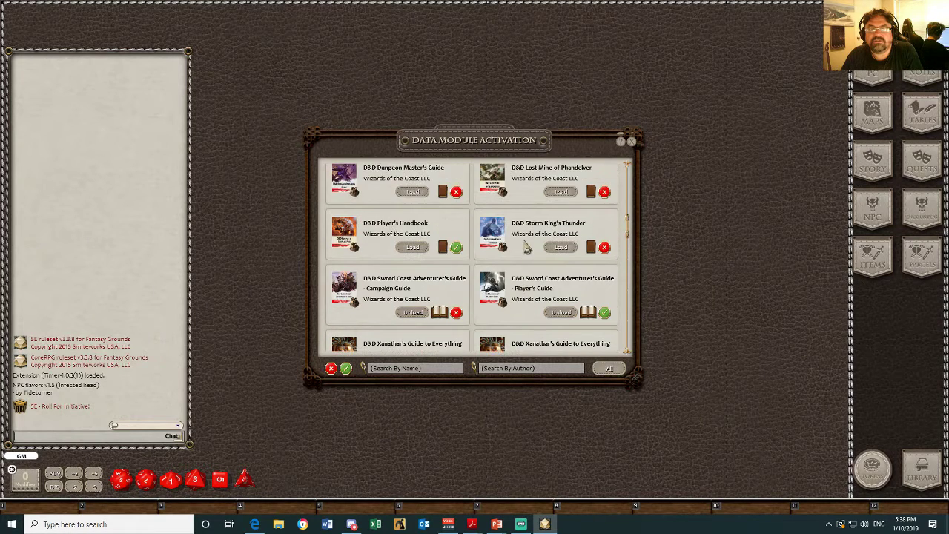
pyautogui.click(414, 248)
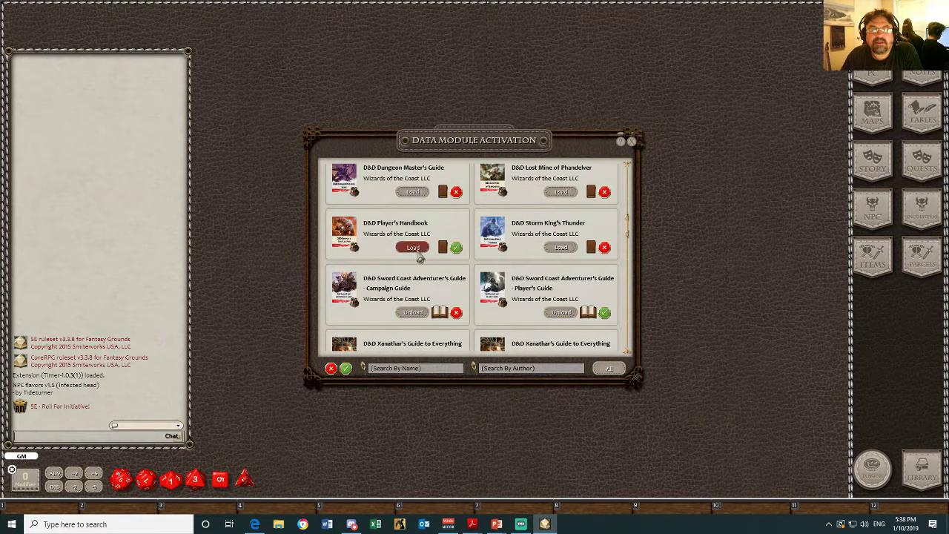
pyautogui.scroll(4, 447, 232)
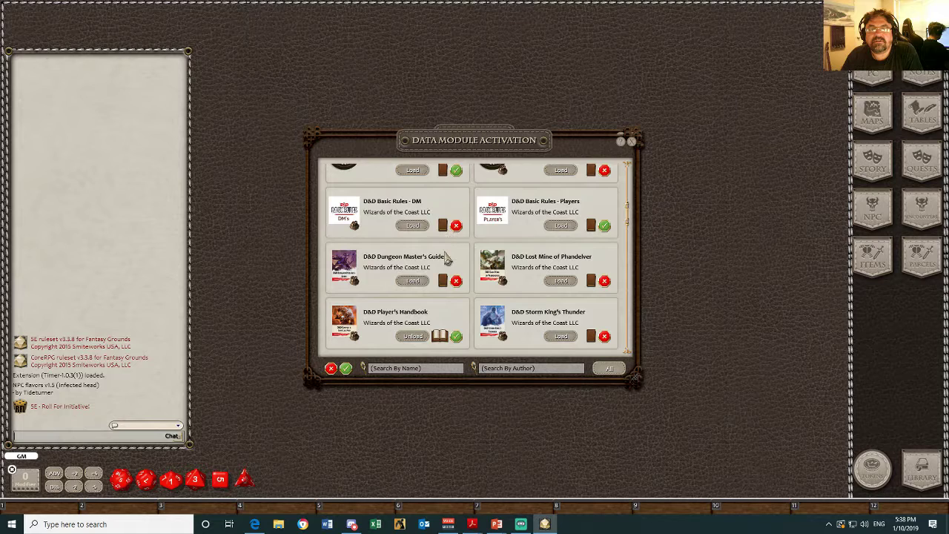
pyautogui.scroll(3, 447, 256)
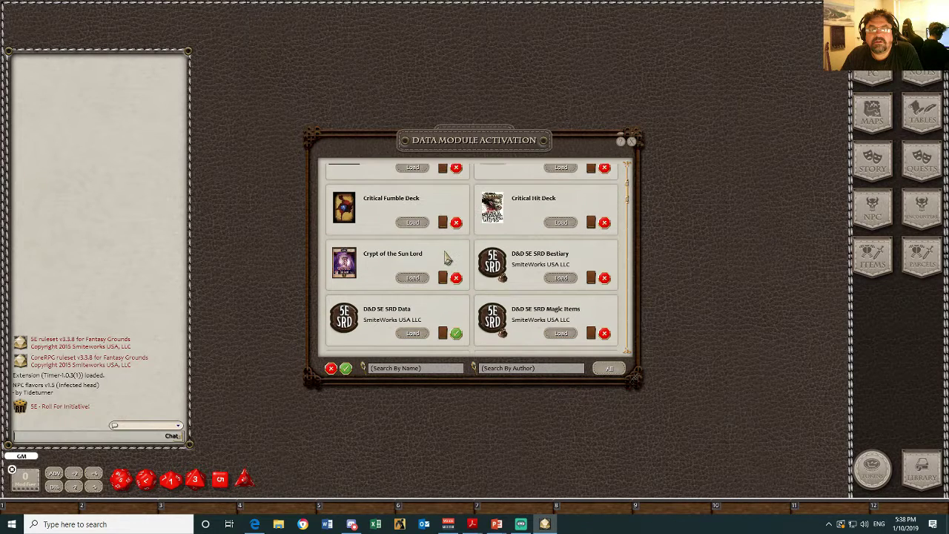
# - Load the Critical Fumble Deck and Critical Hit Deck modules
pyautogui.scroll(1, 447, 259)
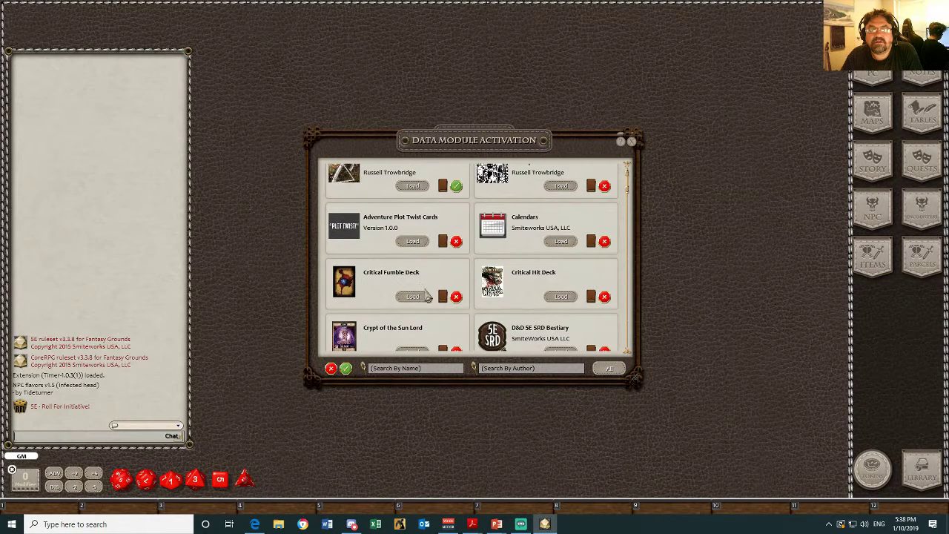
pyautogui.click(412, 297)
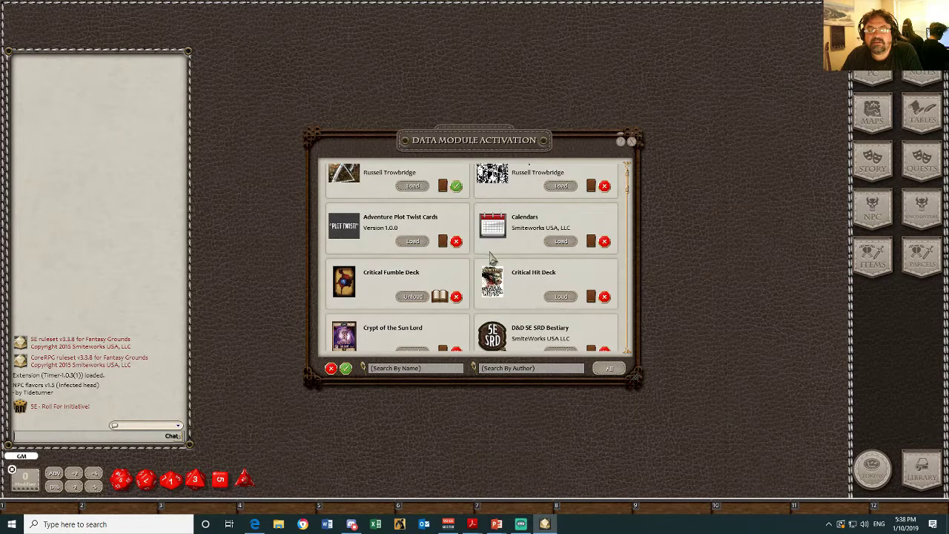
pyautogui.scroll(1, 437, 254)
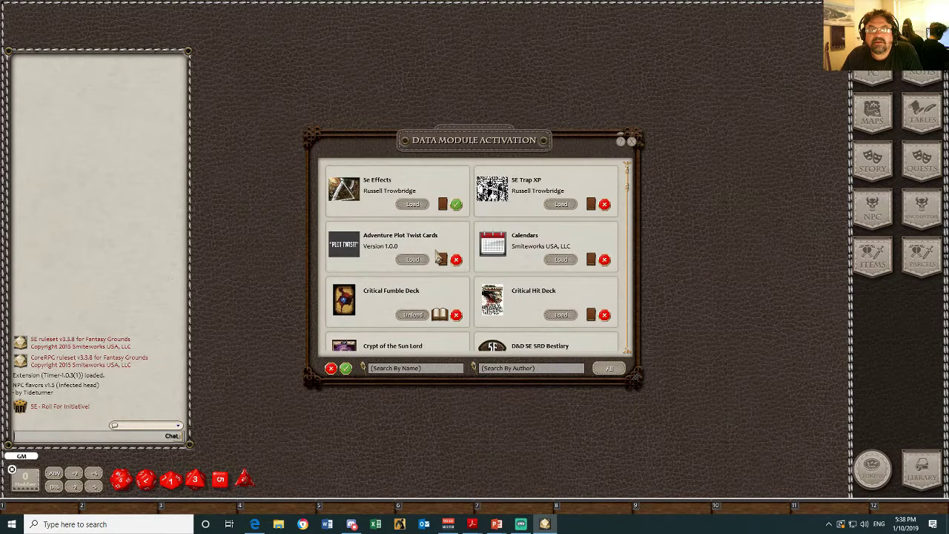
pyautogui.click(561, 315)
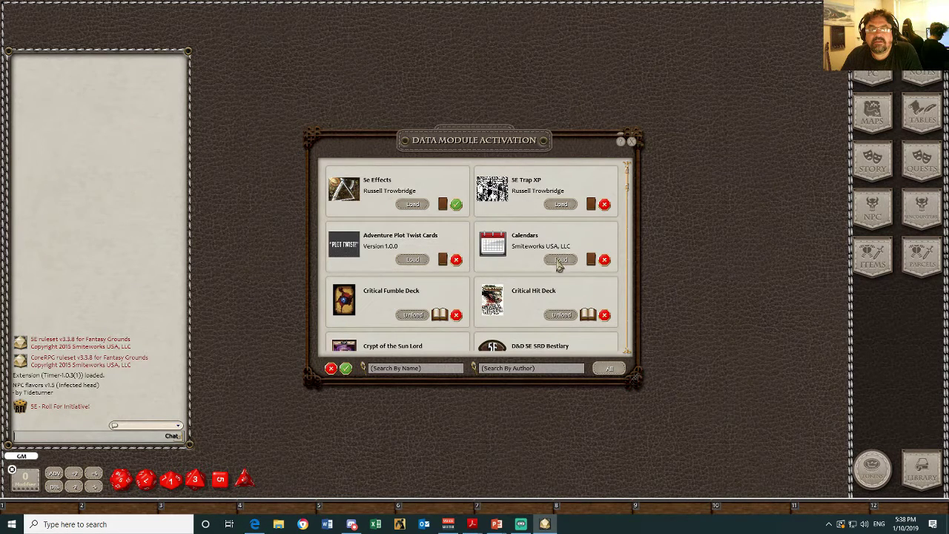
# - Load the Calendars, Adventure Plot Twist Cards, 5e Effects and 5E Trap XP modules, and close the module activation window
pyautogui.click(561, 259)
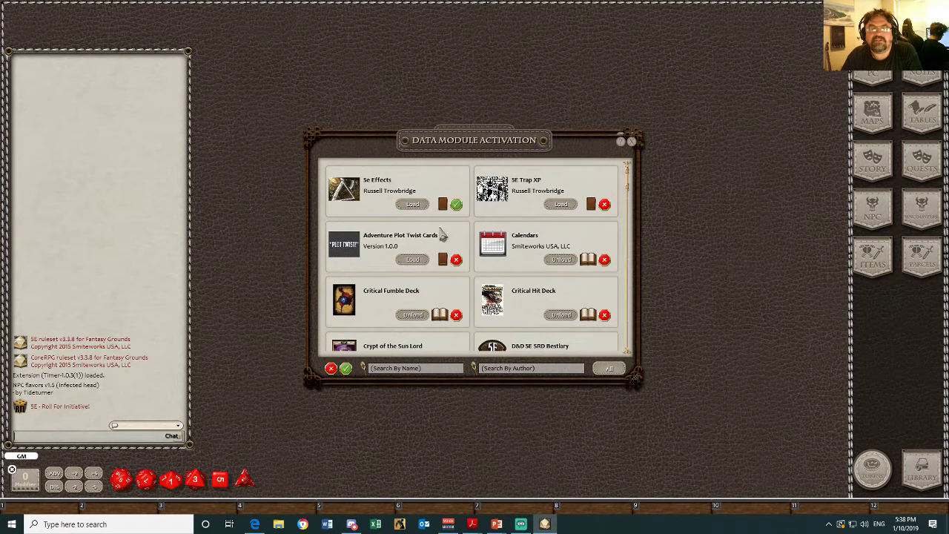
pyautogui.click(413, 259)
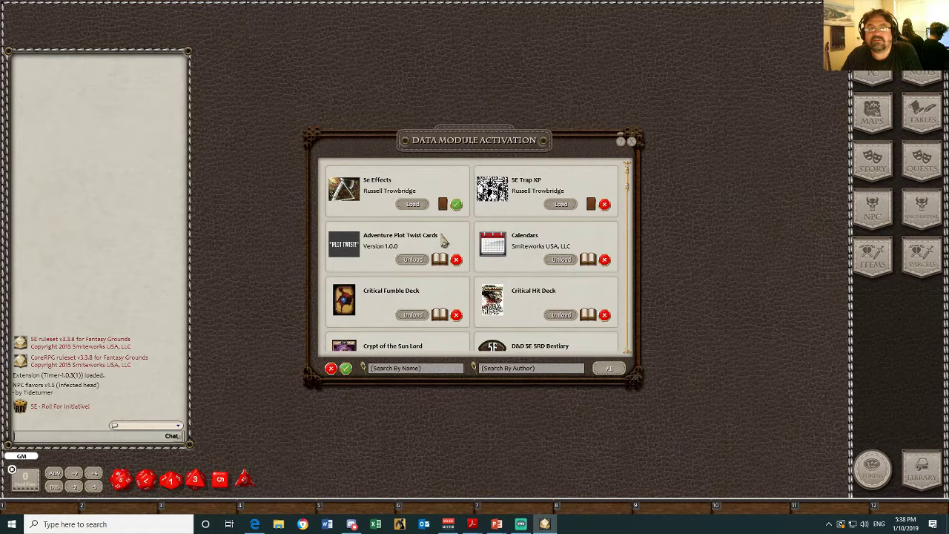
pyautogui.click(413, 204)
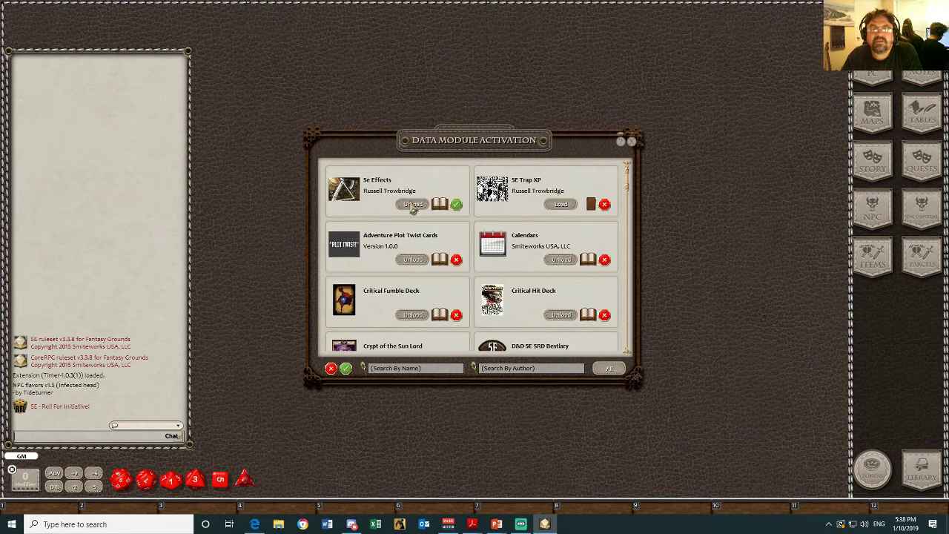
pyautogui.click(561, 205)
pyautogui.scroll(-3, 511, 215)
pyautogui.scroll(-20, 511, 215)
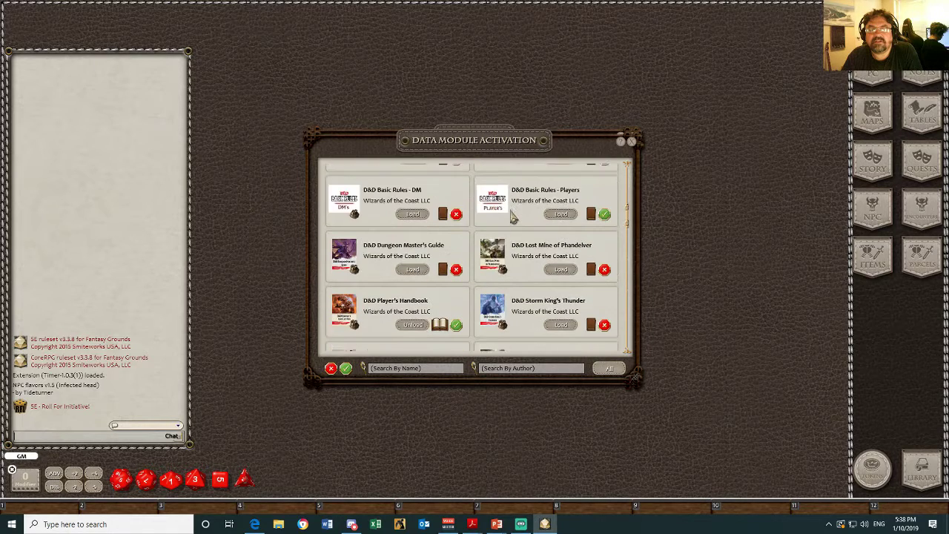
pyautogui.scroll(-10, 511, 215)
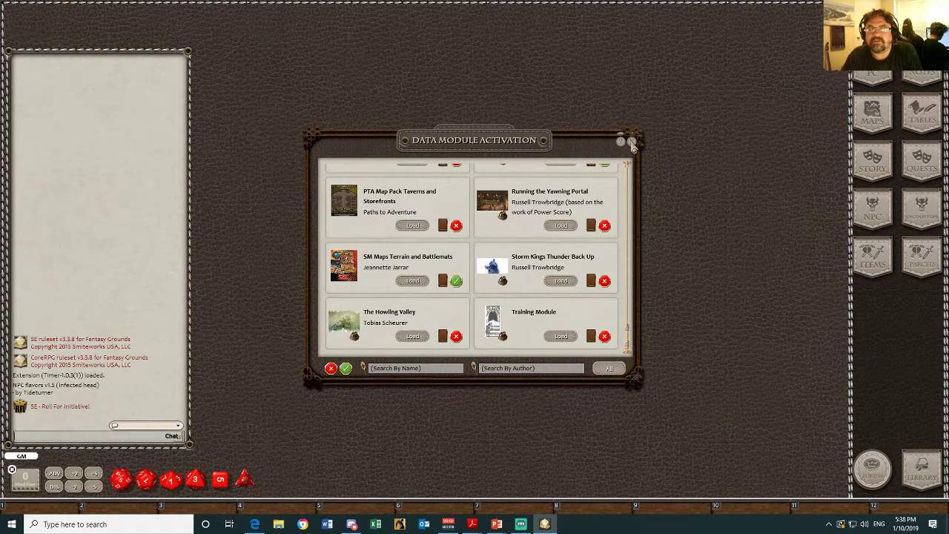
pyautogui.click(632, 143)
pyautogui.click(632, 138)
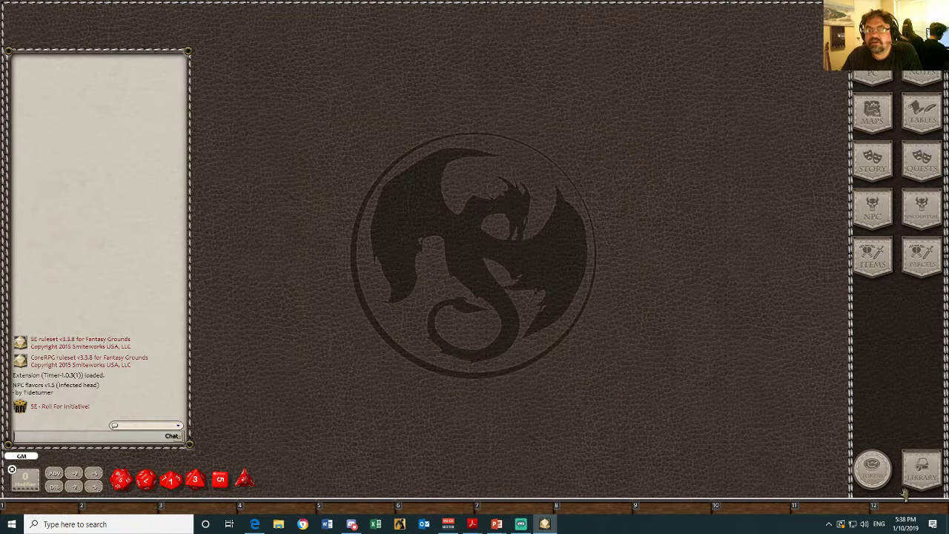
# - Open the library and show all record categories in the sidebar
pyautogui.click(912, 464)
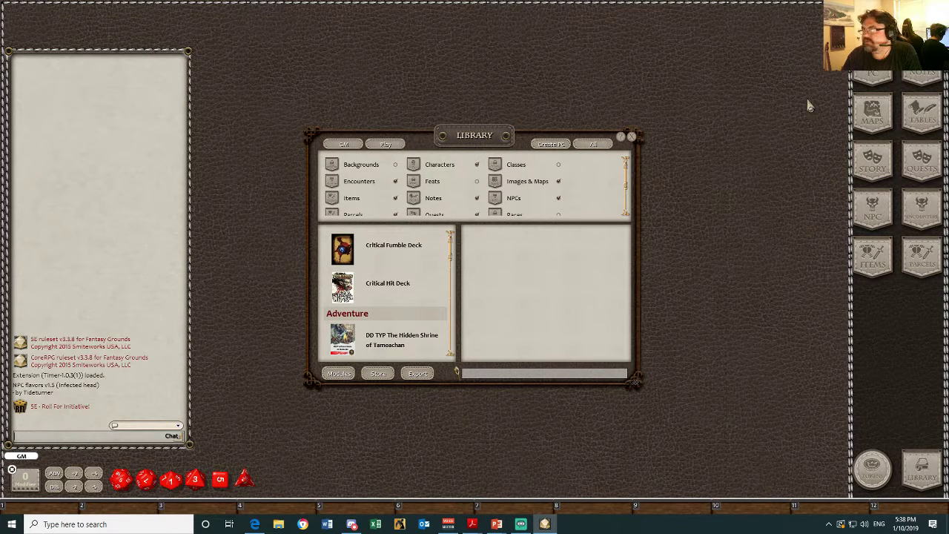
pyautogui.click(594, 146)
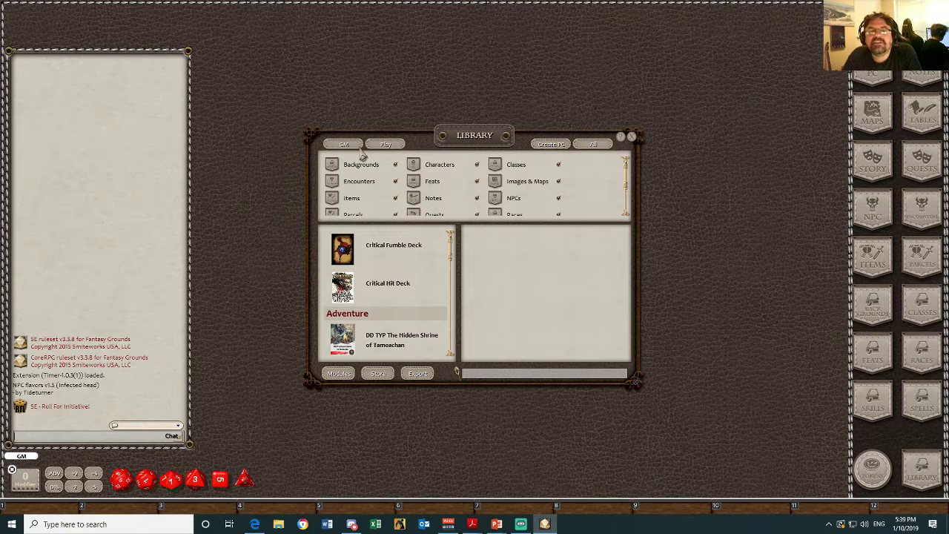
# - Try the Create PC, Play and GM sidebar presets, and return to the All preset
pyautogui.click(553, 146)
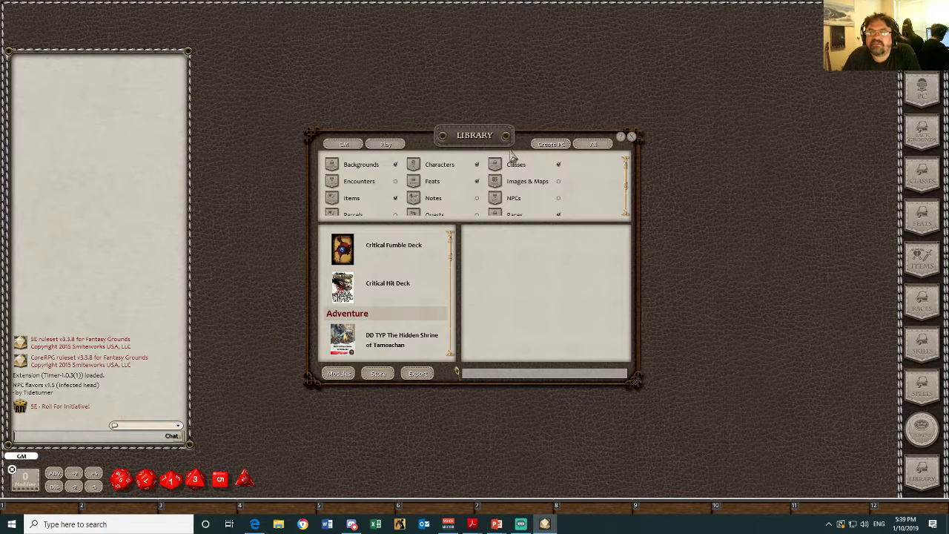
pyautogui.click(386, 146)
pyautogui.click(347, 145)
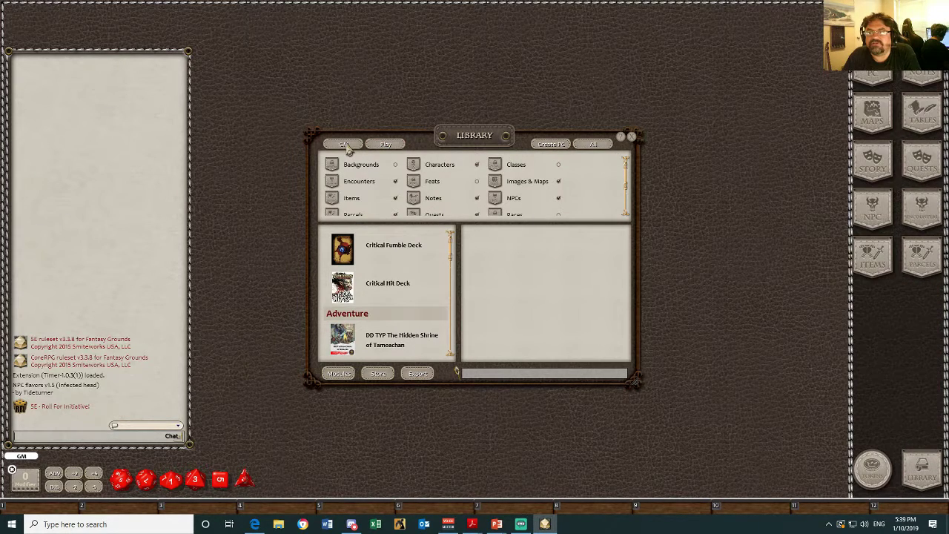
pyautogui.click(603, 146)
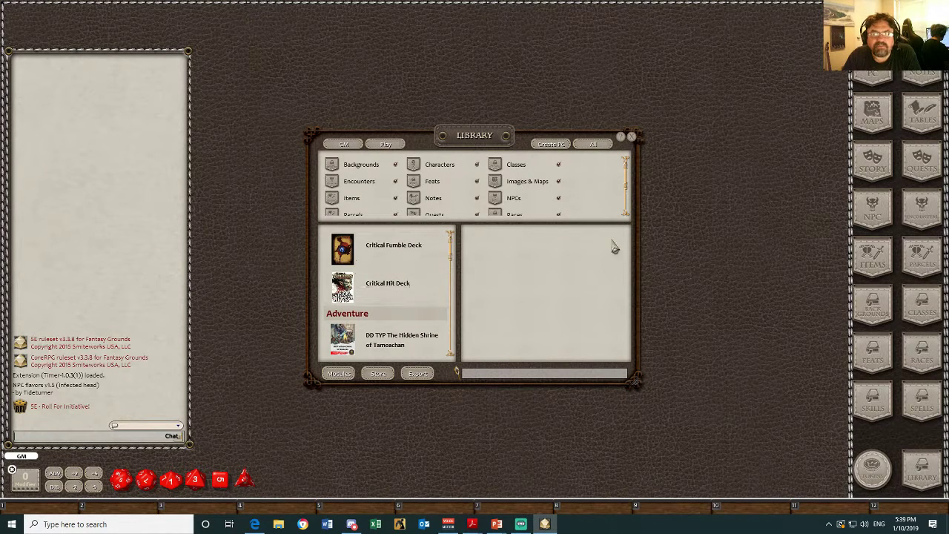
# - Open the contents of the D&D Player's Handbook from the library's Core Rules modules
pyautogui.scroll(-3, 370, 315)
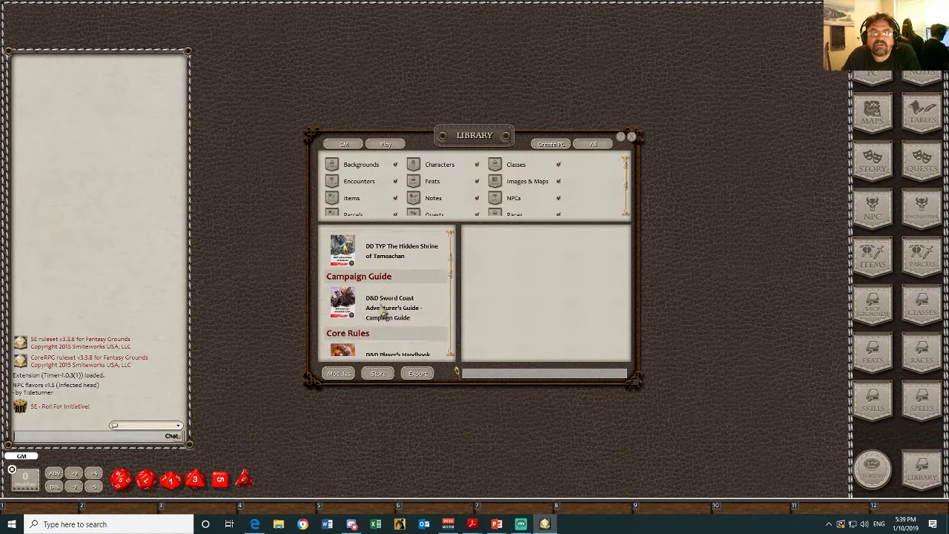
pyautogui.scroll(-2, 387, 290)
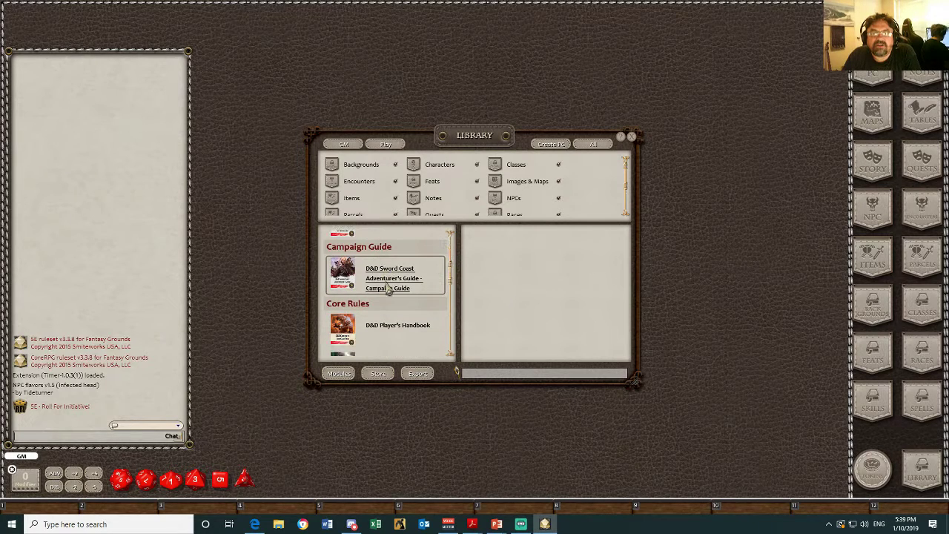
pyautogui.scroll(-2, 389, 293)
pyautogui.click(387, 290)
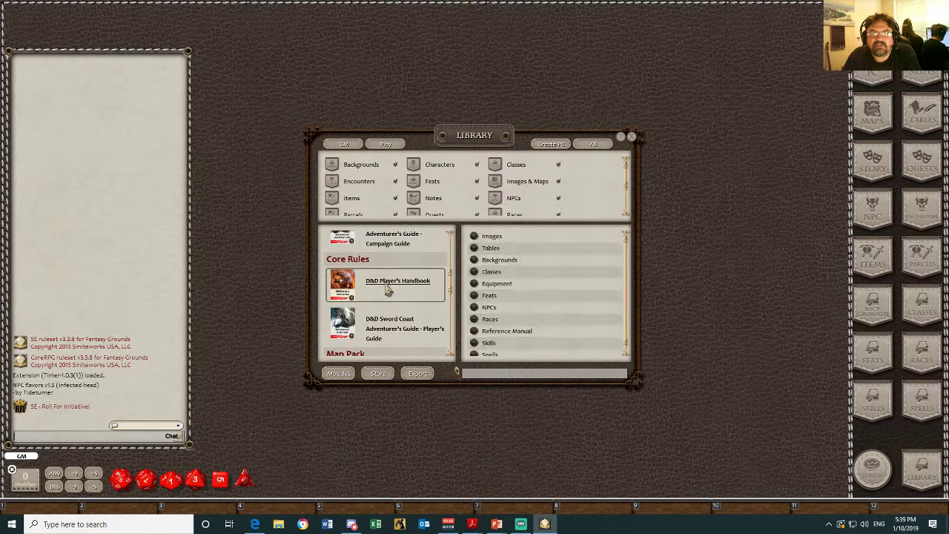
# - View the Bard2 artwork from the Player's Handbook images, and close both the picture and the image list
pyautogui.click(491, 235)
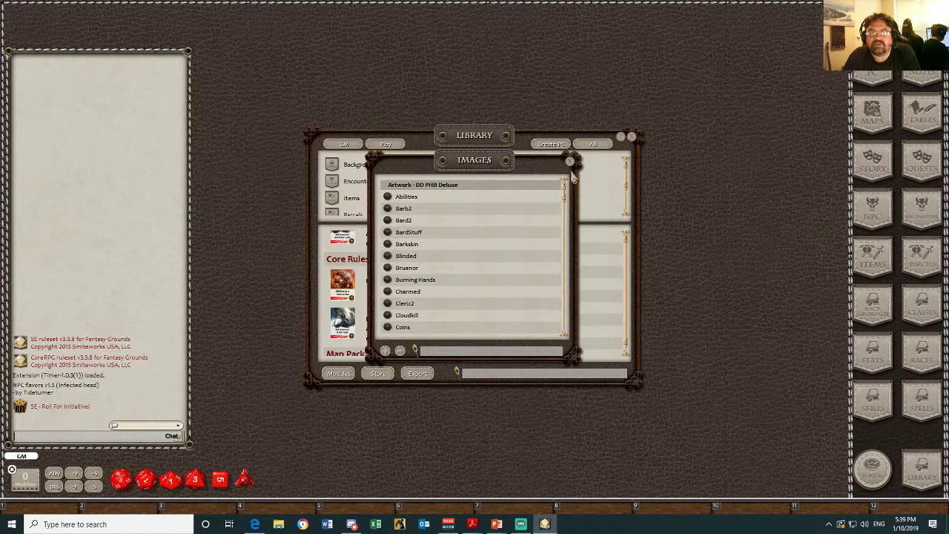
pyautogui.click(388, 221)
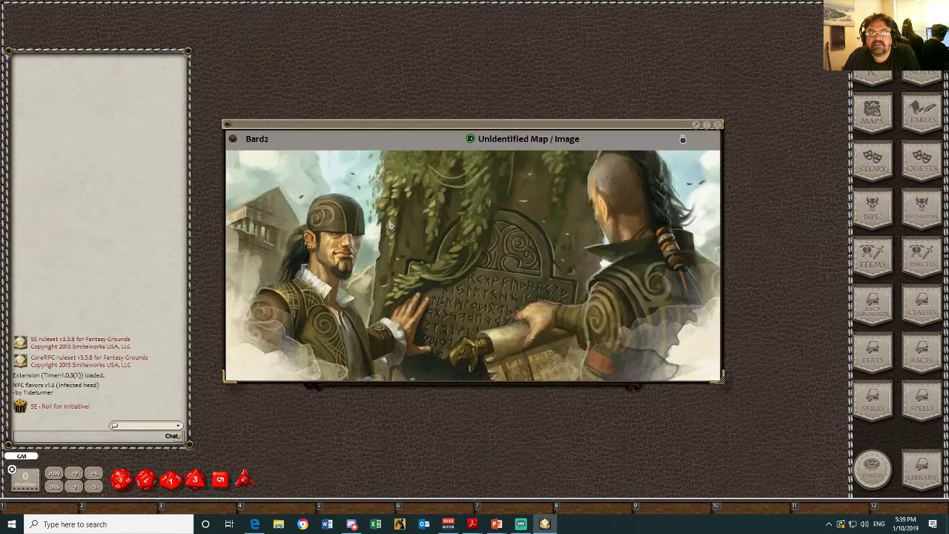
pyautogui.click(718, 127)
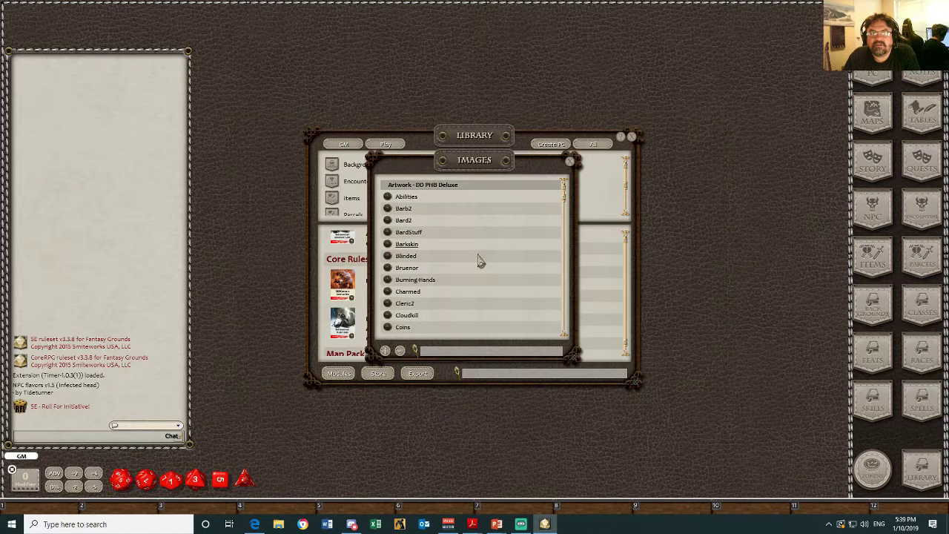
pyautogui.click(570, 164)
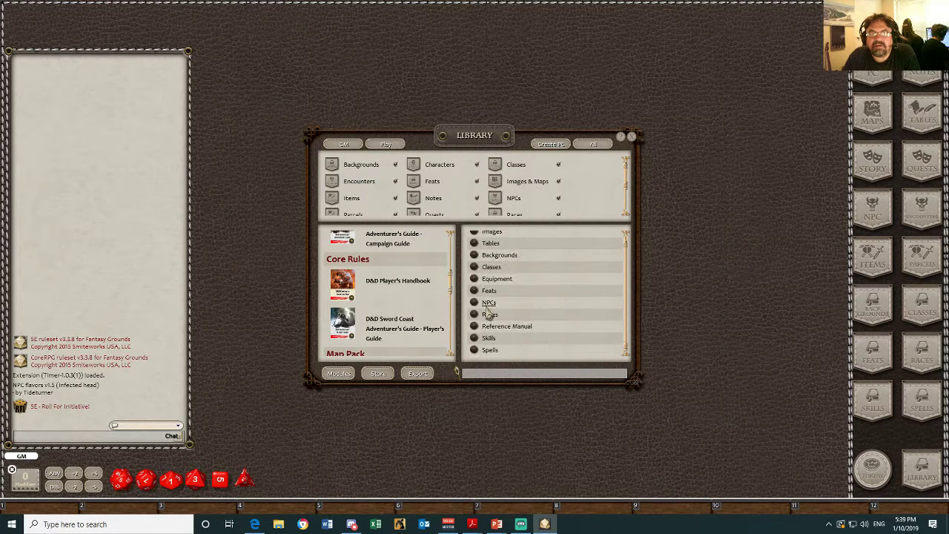
# - Open the Player's Handbook reference manual and expand its Introduction and Chapter 1: Creating a Character
pyautogui.click(498, 333)
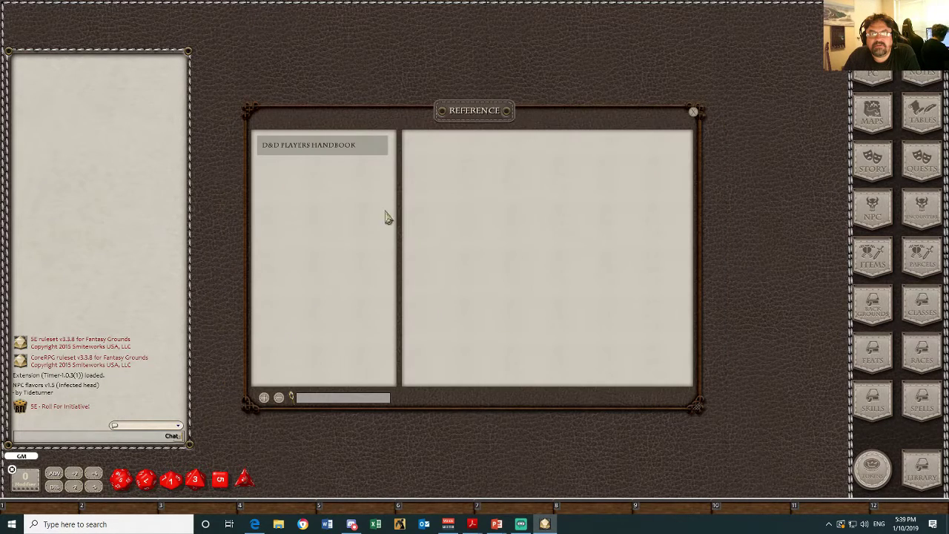
pyautogui.click(290, 152)
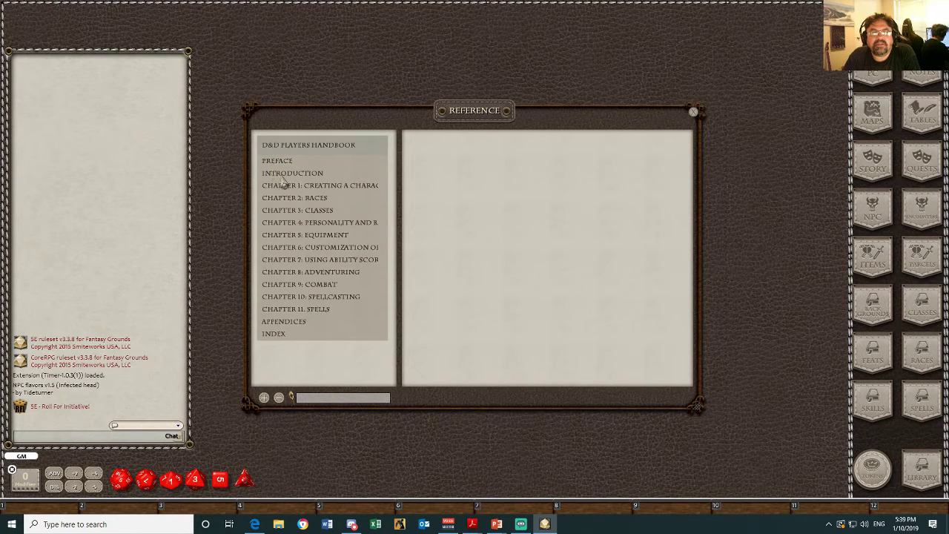
pyautogui.click(286, 173)
pyautogui.click(308, 245)
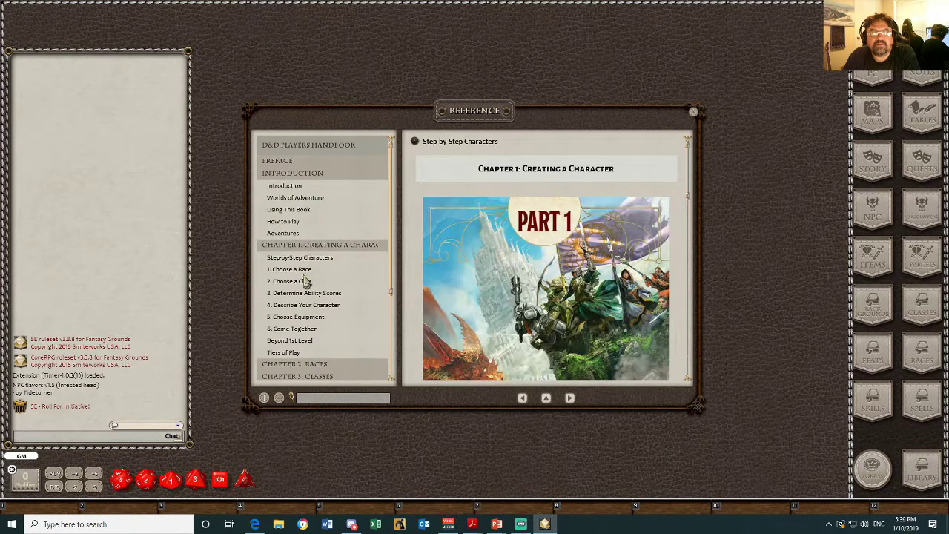
# - Read through the "2. Choose a Class" and "3. Determine Ability Scores" pages of Chapter 1
pyautogui.click(301, 282)
pyautogui.scroll(-10, 419, 306)
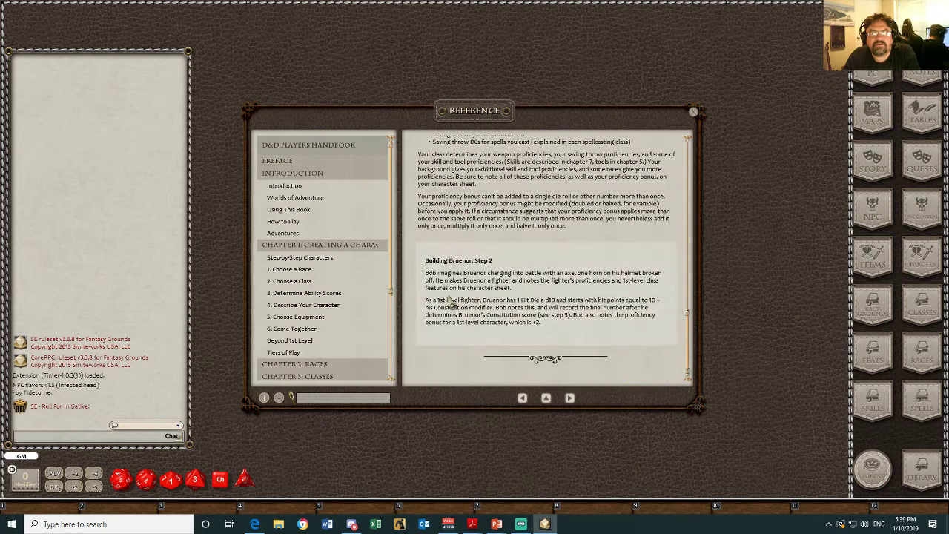
pyautogui.click(290, 295)
pyautogui.scroll(-8, 491, 279)
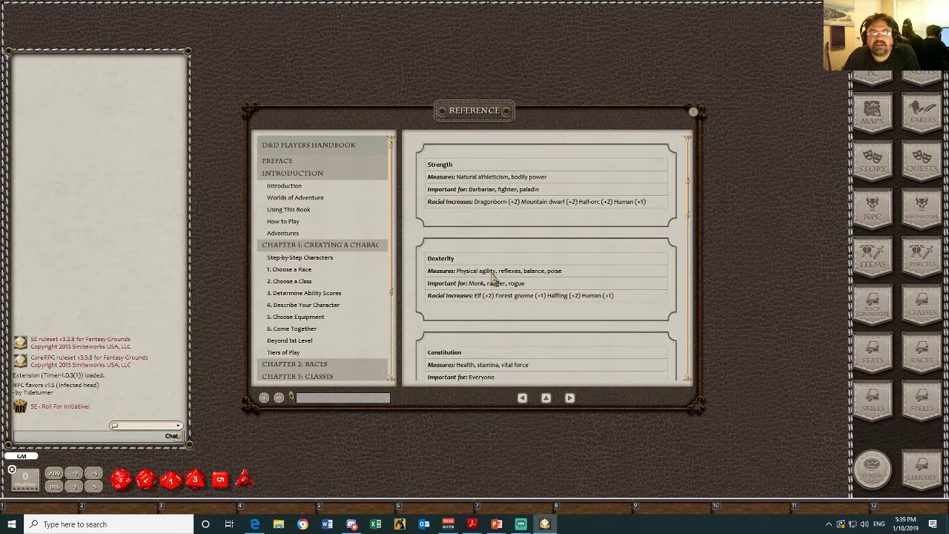
pyautogui.scroll(-5, 333, 301)
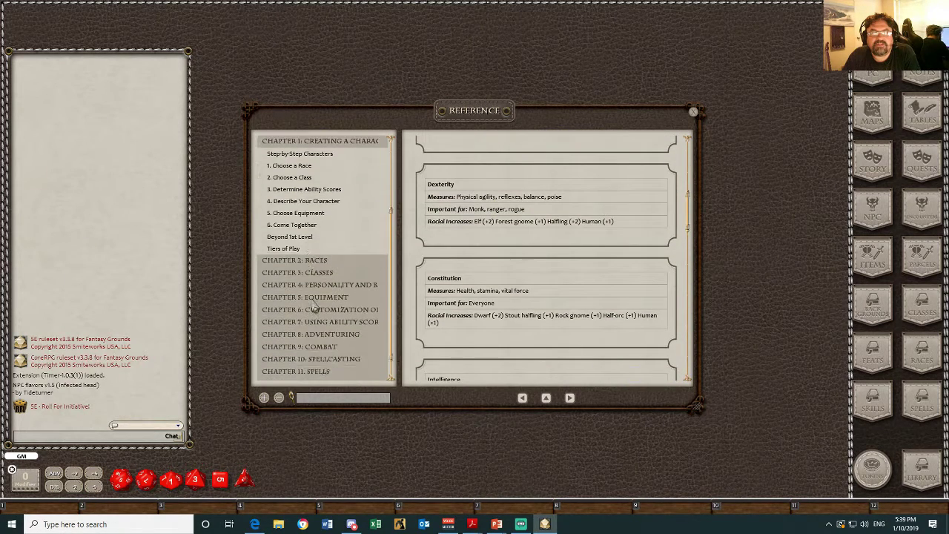
# - Look through the opening page of Chapter 2: Races, and close the reference manual and the library
pyautogui.click(317, 248)
pyautogui.scroll(-5, 445, 278)
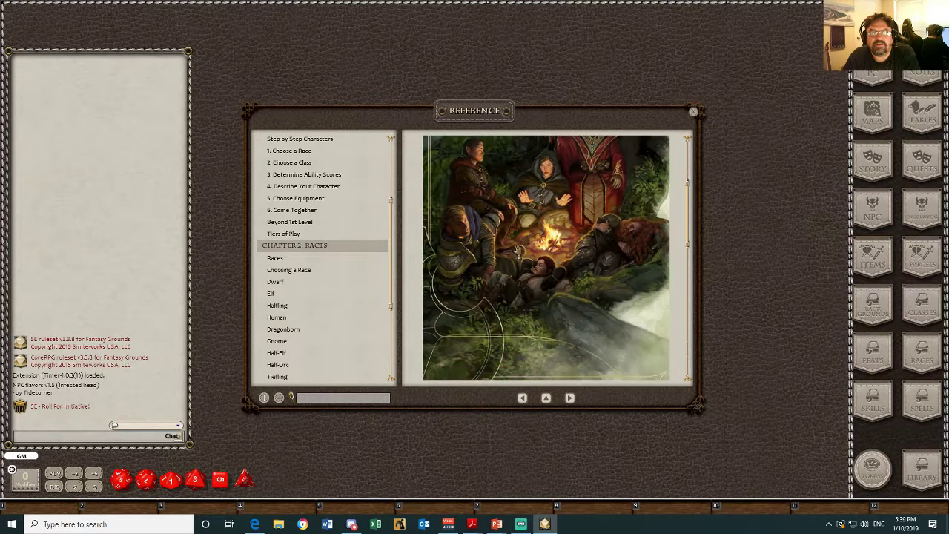
pyautogui.scroll(-1, 447, 279)
pyautogui.scroll(-1, 333, 303)
pyautogui.scroll(1, 333, 303)
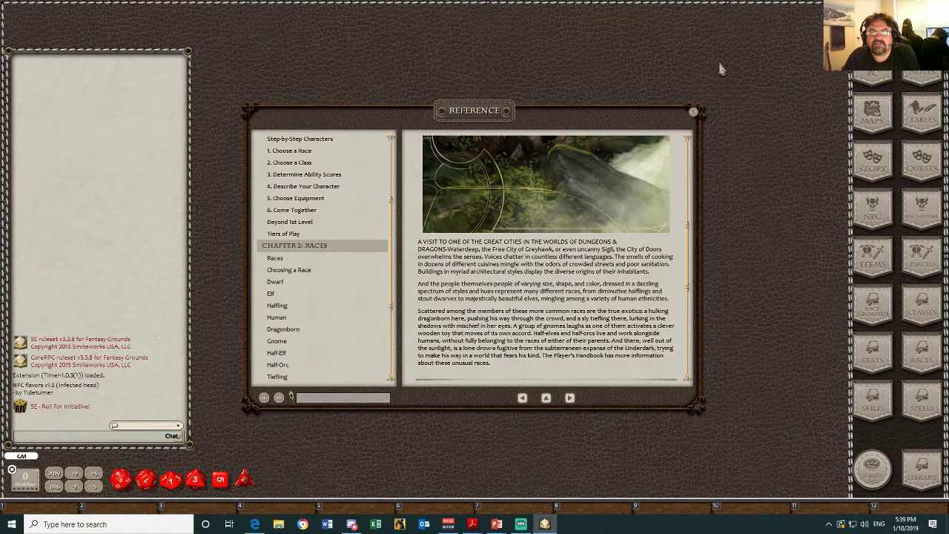
pyautogui.click(695, 109)
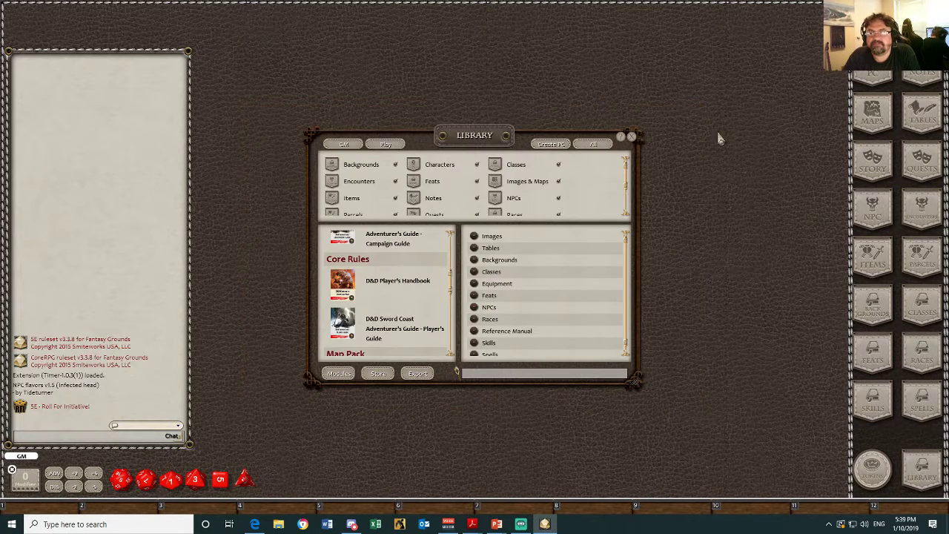
pyautogui.click(632, 138)
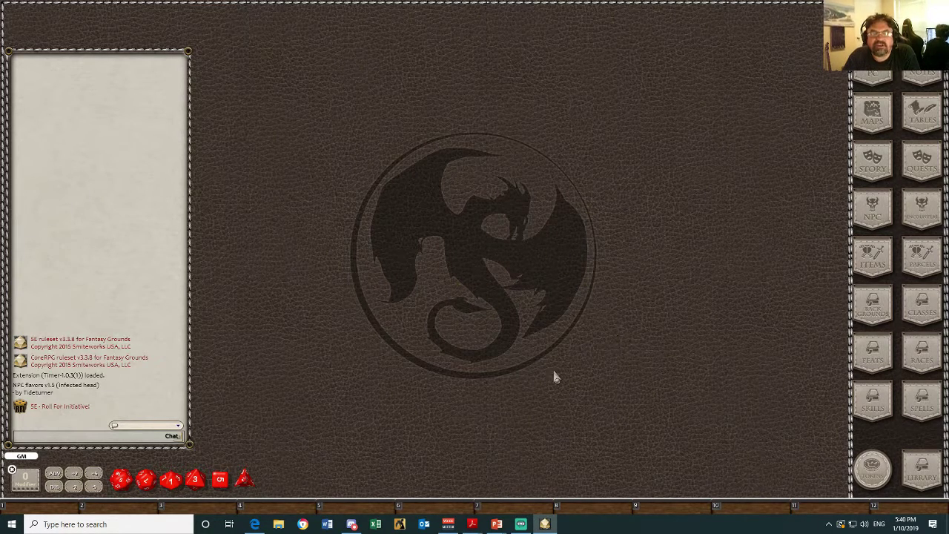
# - Exit the program from the campaign desktop and confirm the exit
pyautogui.rightClick(686, 257)
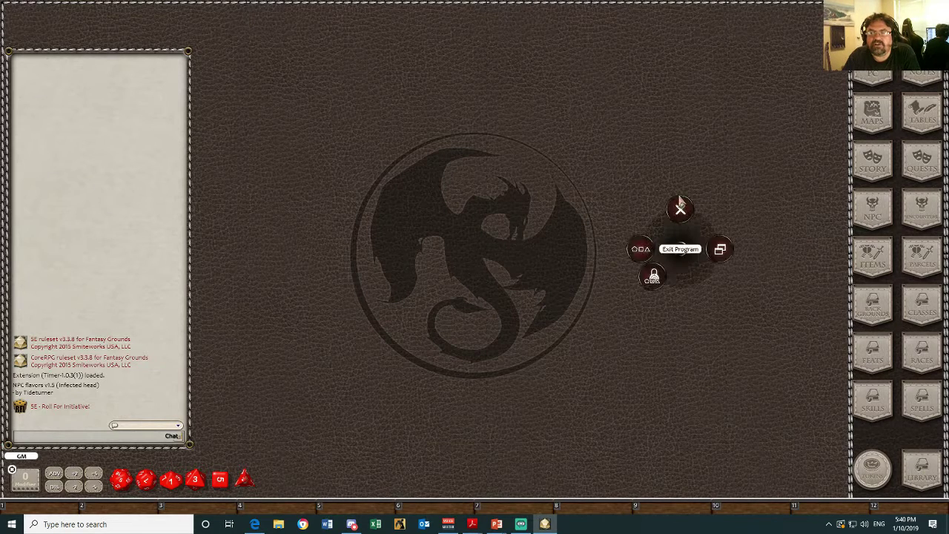
pyautogui.rightClick(548, 109)
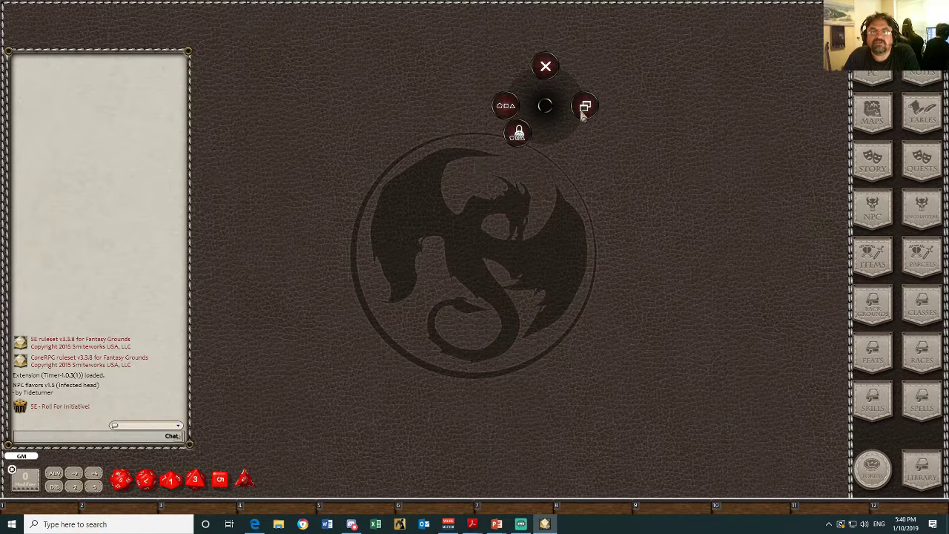
pyautogui.click(546, 68)
pyautogui.click(544, 30)
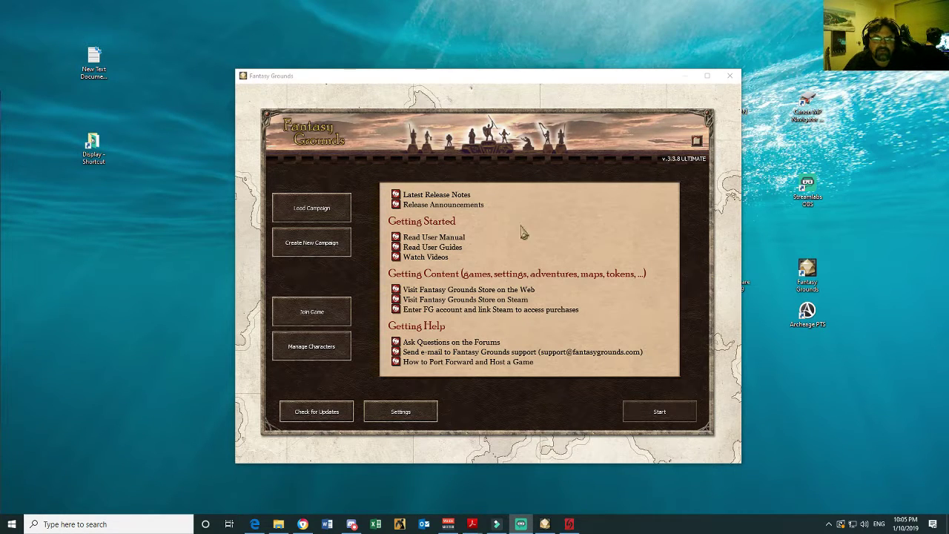
# - View the options for joining a game, and load and start the existing Storm King's Thunder campaign
pyautogui.click(316, 315)
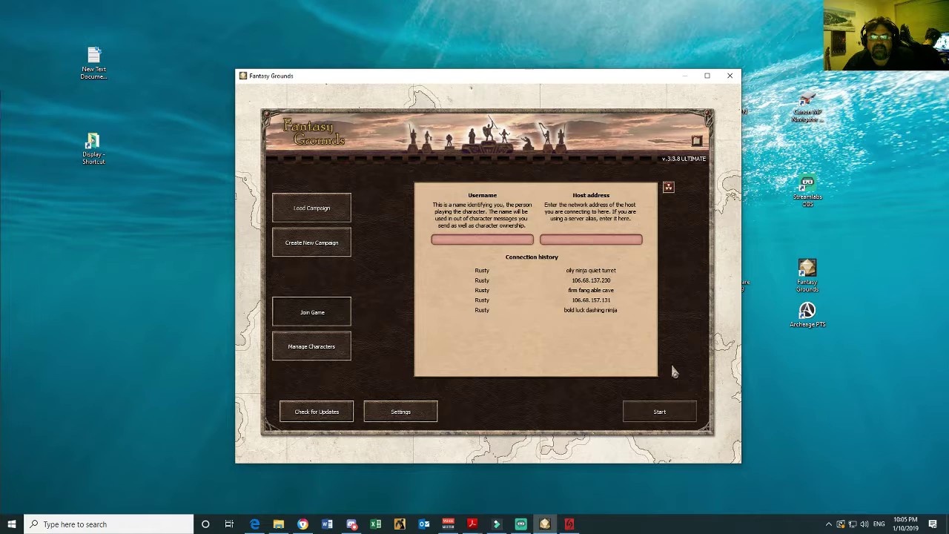
pyautogui.click(318, 211)
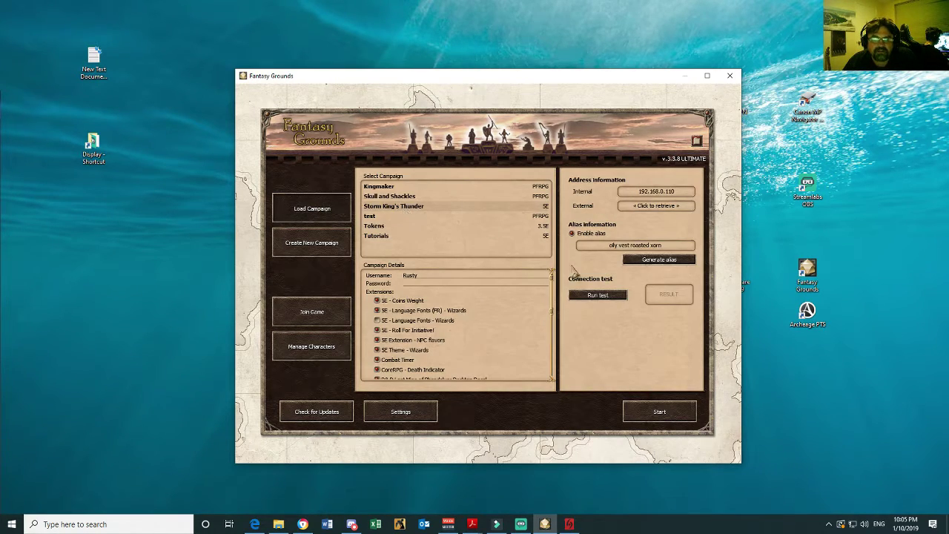
pyautogui.click(665, 416)
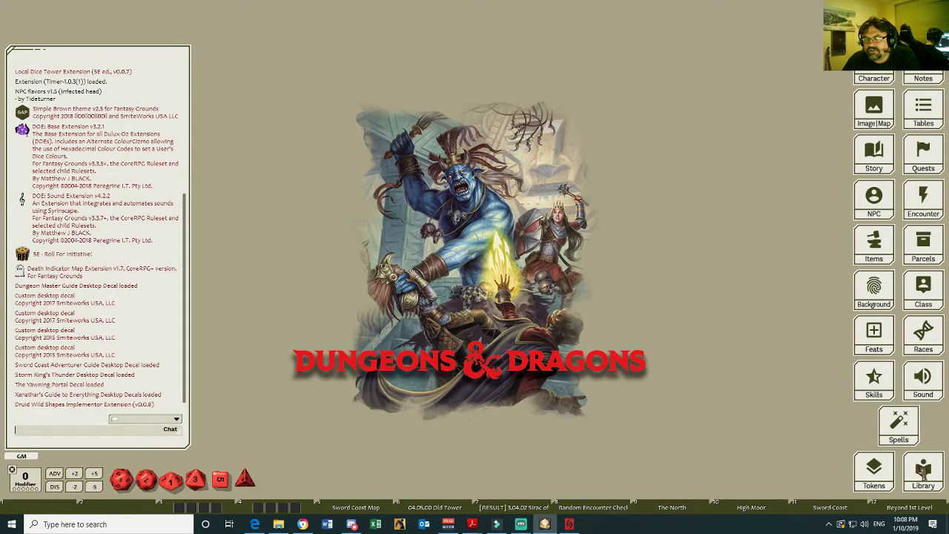
# - Open the library's data module activation list and examine which D&D modules are loaded and allowed for players
pyautogui.click(921, 468)
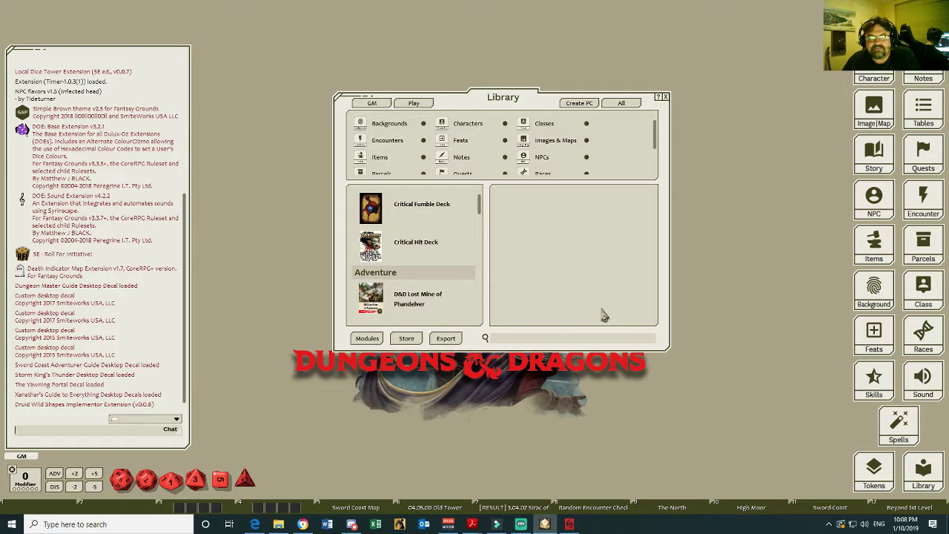
pyautogui.click(367, 339)
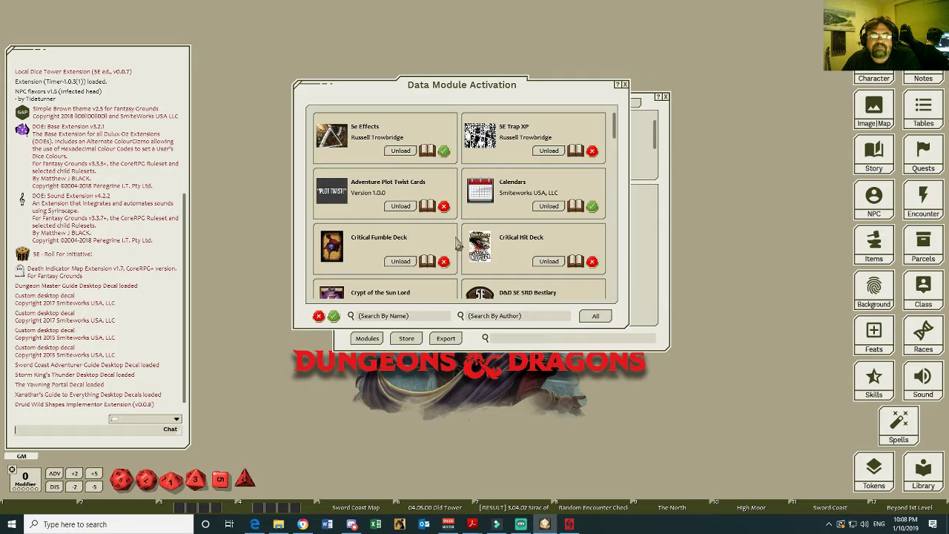
pyautogui.scroll(-1, 462, 235)
pyautogui.scroll(-1, 462, 236)
pyautogui.scroll(1, 423, 234)
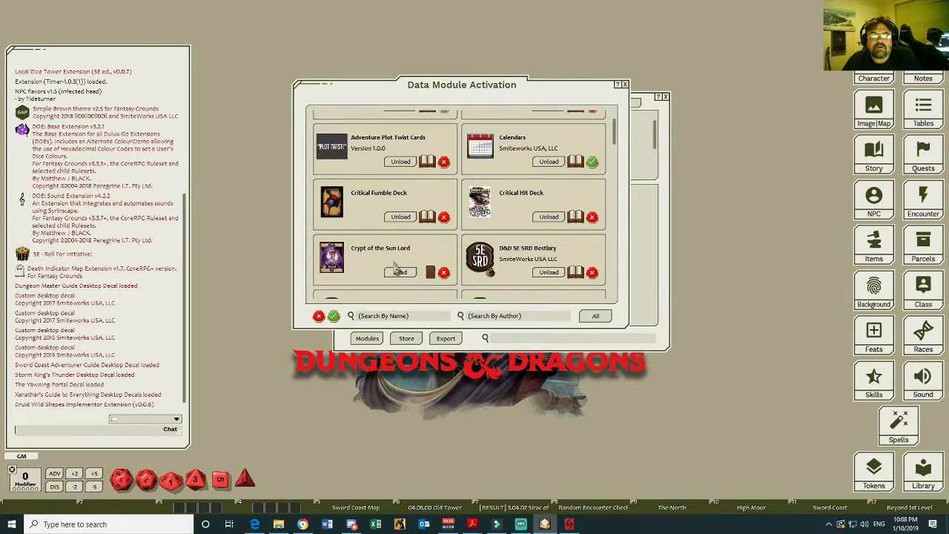
pyautogui.scroll(-1, 396, 268)
pyautogui.scroll(-2, 398, 267)
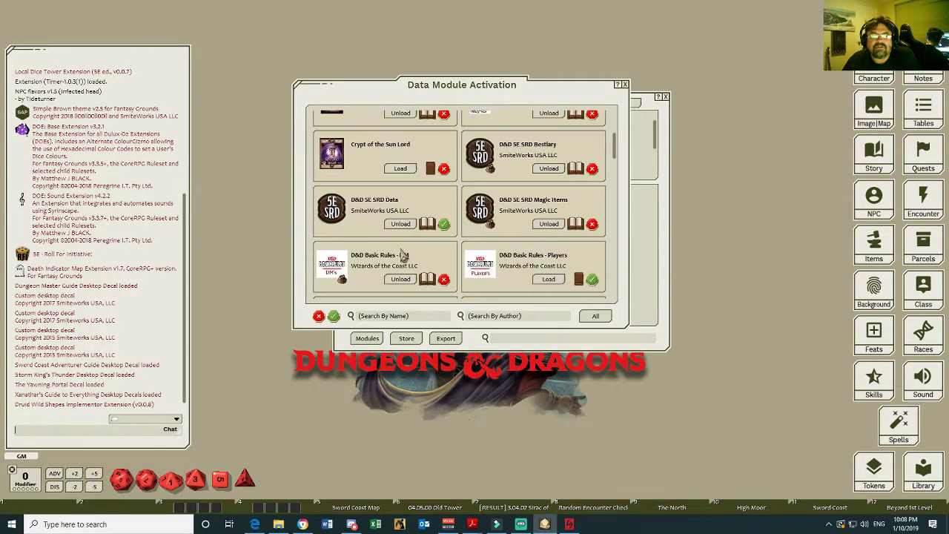
pyautogui.scroll(-2, 415, 213)
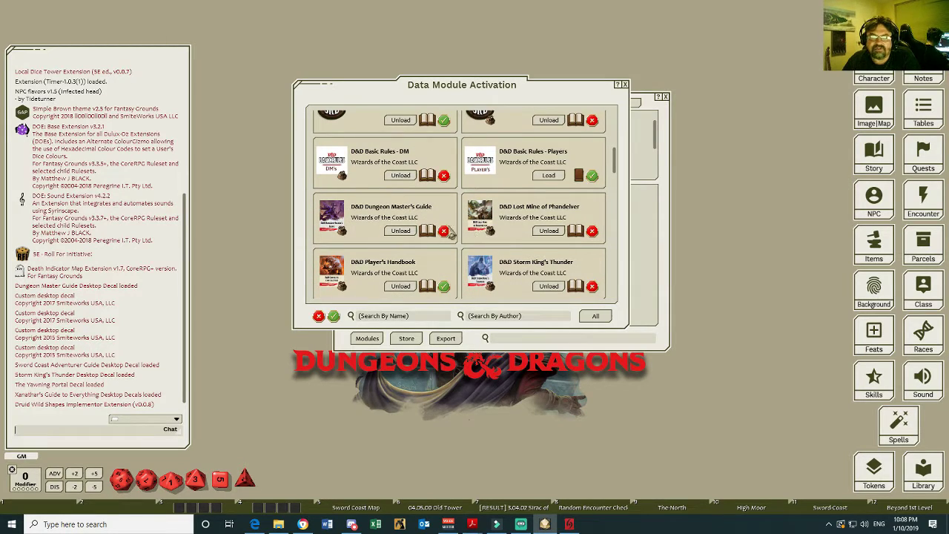
pyautogui.scroll(-1, 404, 267)
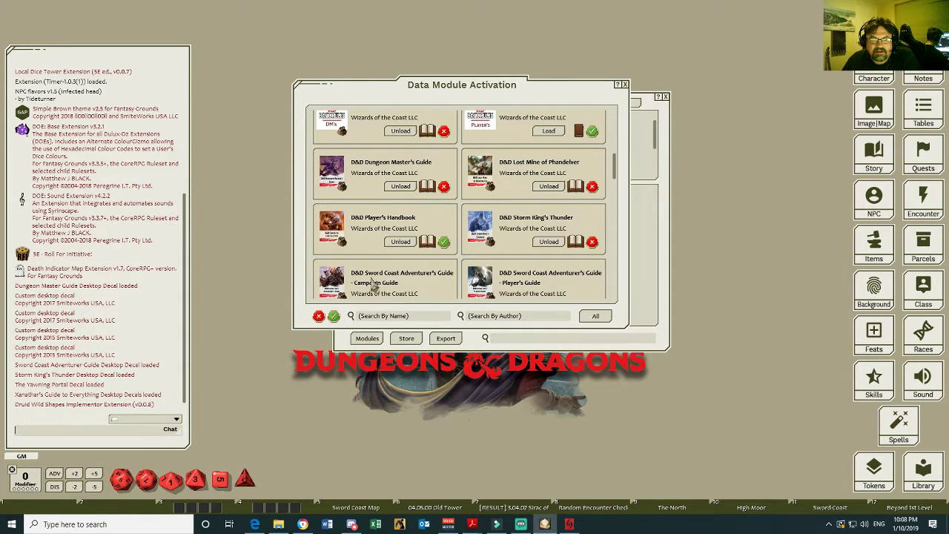
pyautogui.scroll(1, 378, 266)
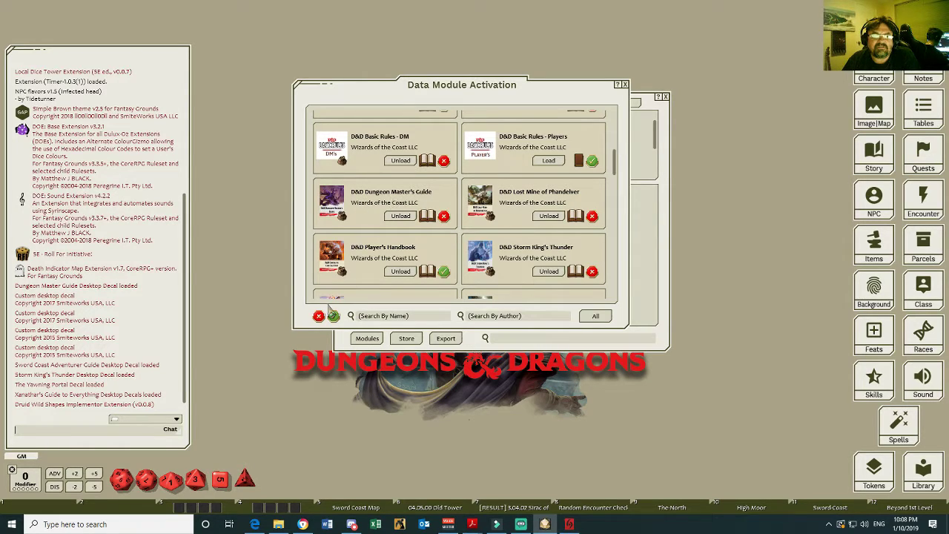
# - Allow player access to the D&D Dungeon Master's Guide module, block it again, and close the module activation list
pyautogui.click(450, 216)
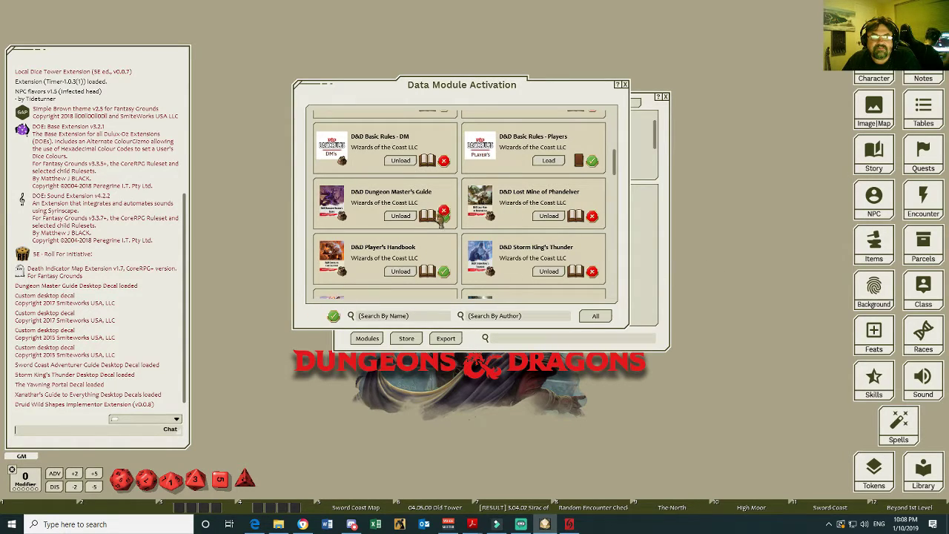
pyautogui.click(444, 217)
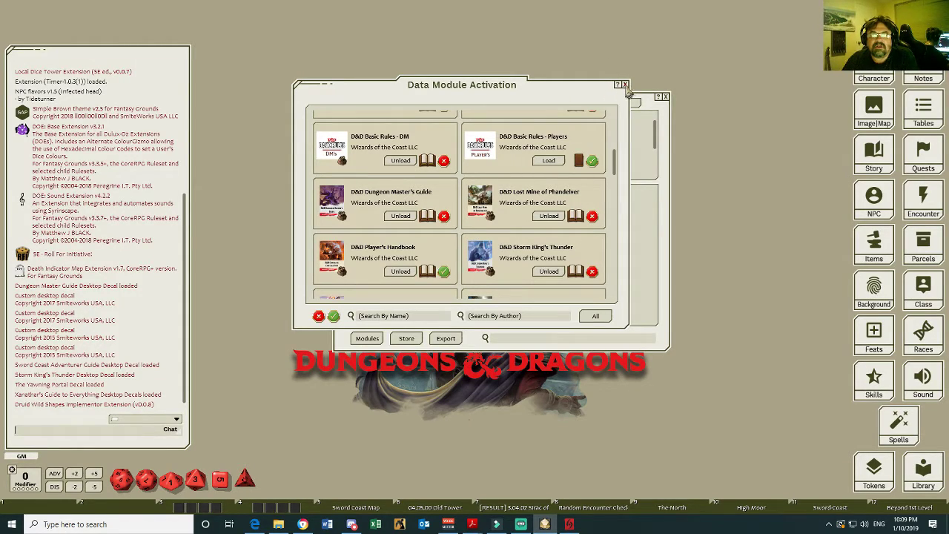
pyautogui.click(624, 86)
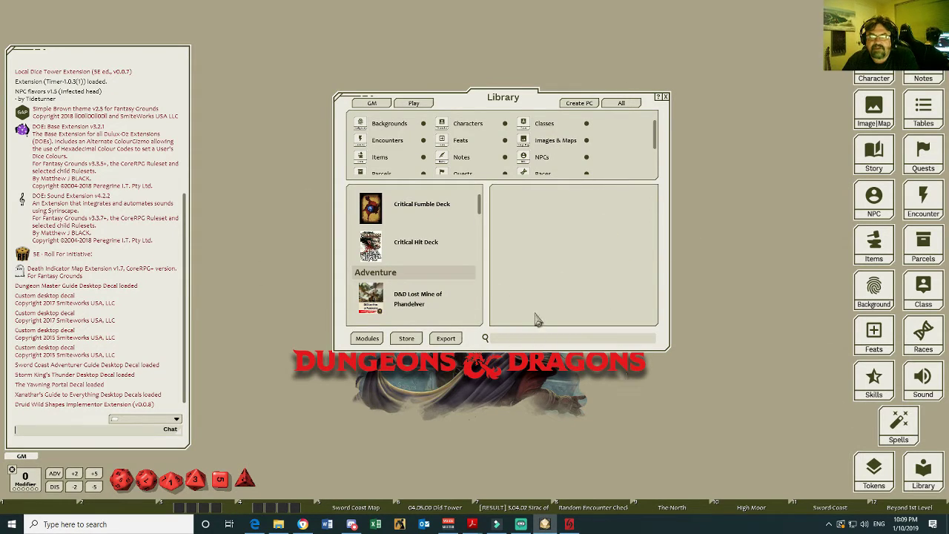
# - Find the D&D Player's Handbook in the library, open its reference manual, and expand its chapter list
pyautogui.scroll(-2, 431, 259)
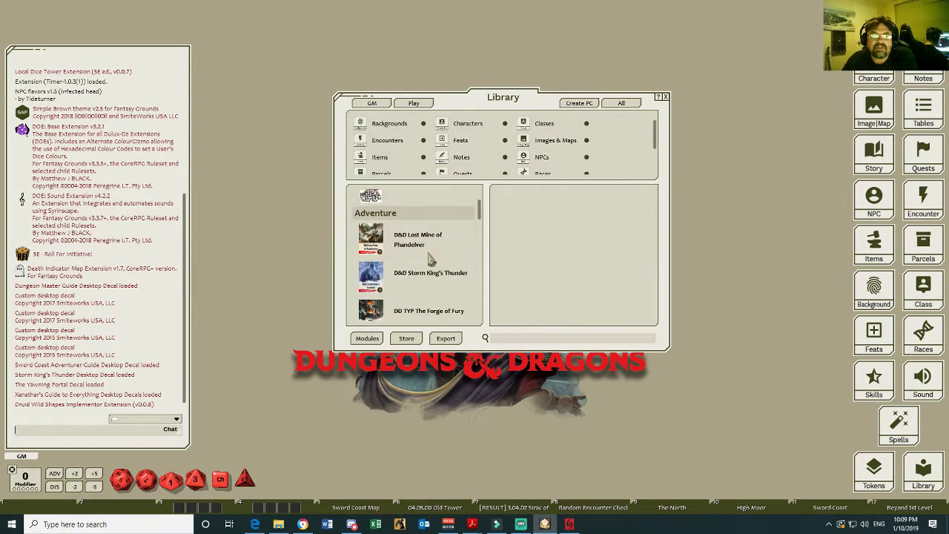
pyautogui.scroll(-4, 430, 259)
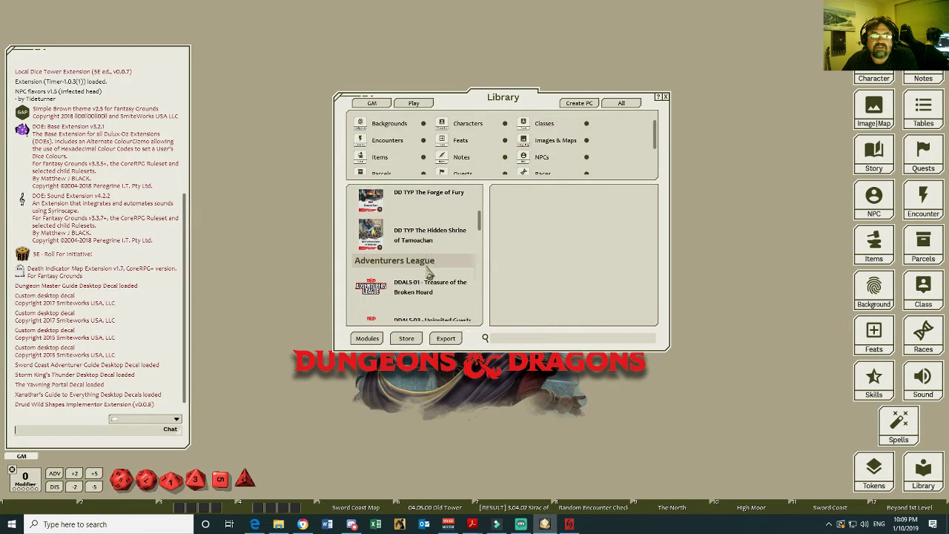
pyautogui.scroll(-8, 430, 275)
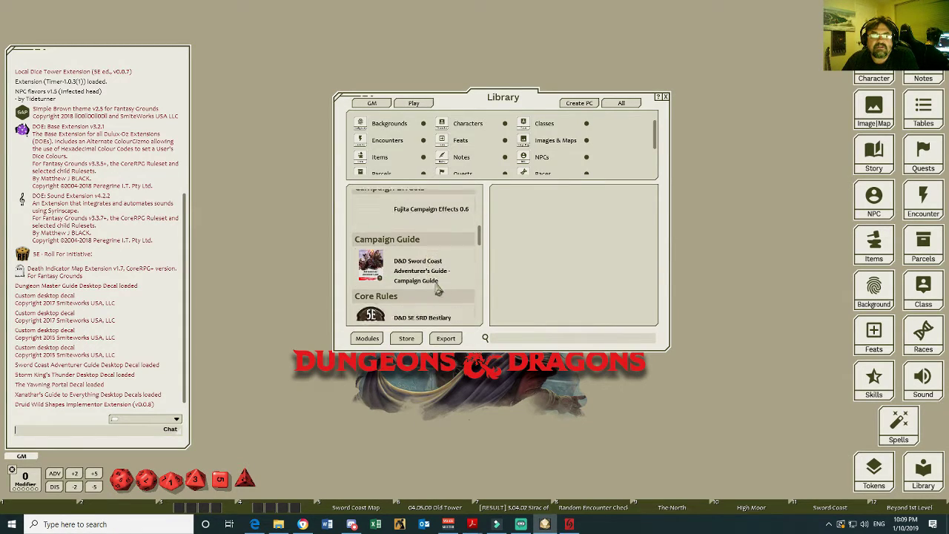
pyautogui.scroll(-3, 460, 282)
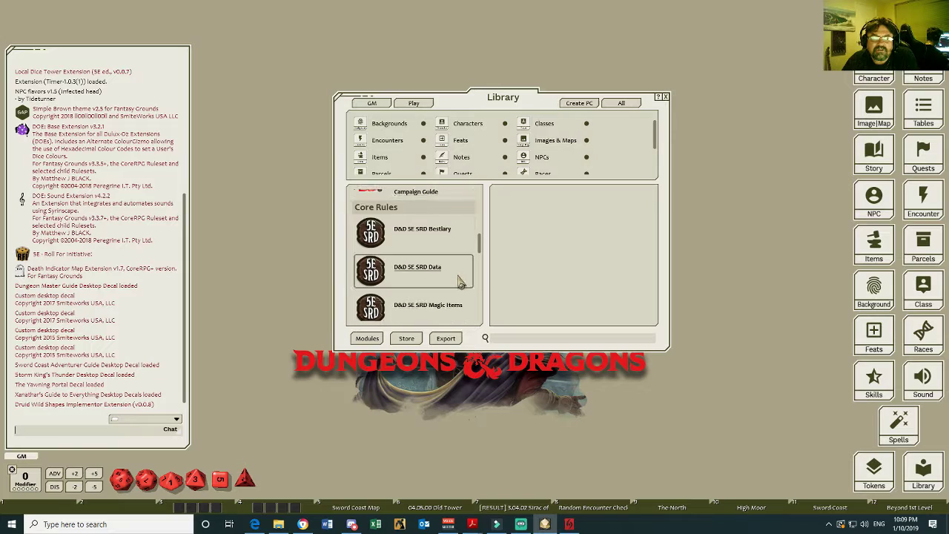
pyautogui.scroll(-5, 456, 275)
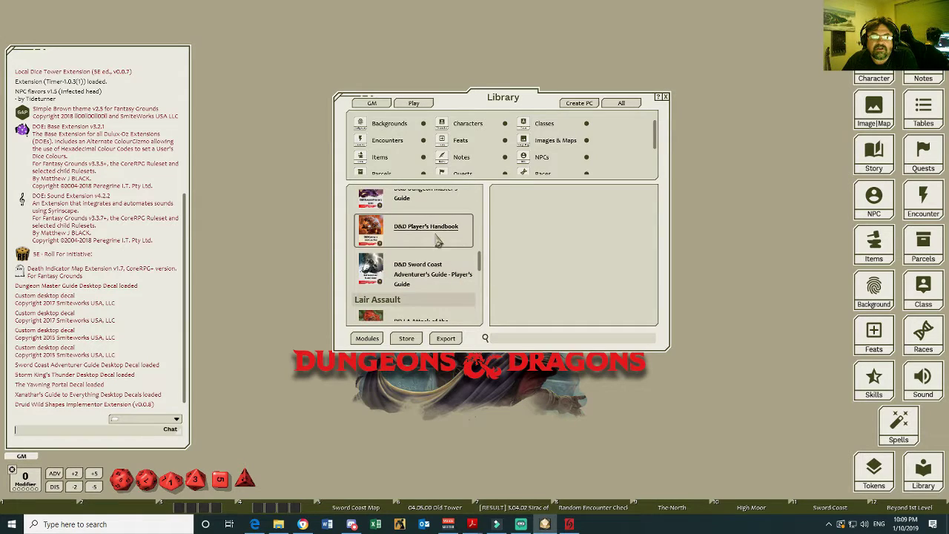
pyautogui.click(437, 239)
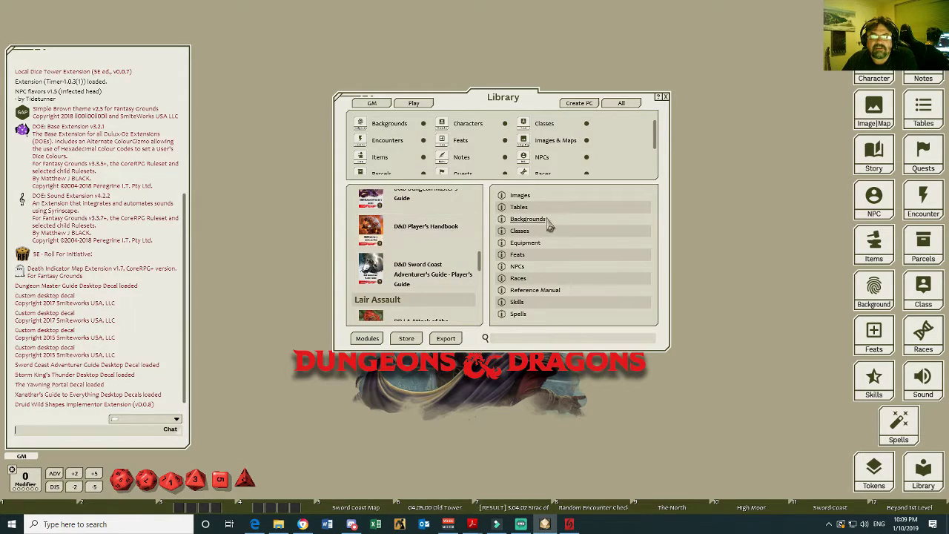
pyautogui.click(552, 292)
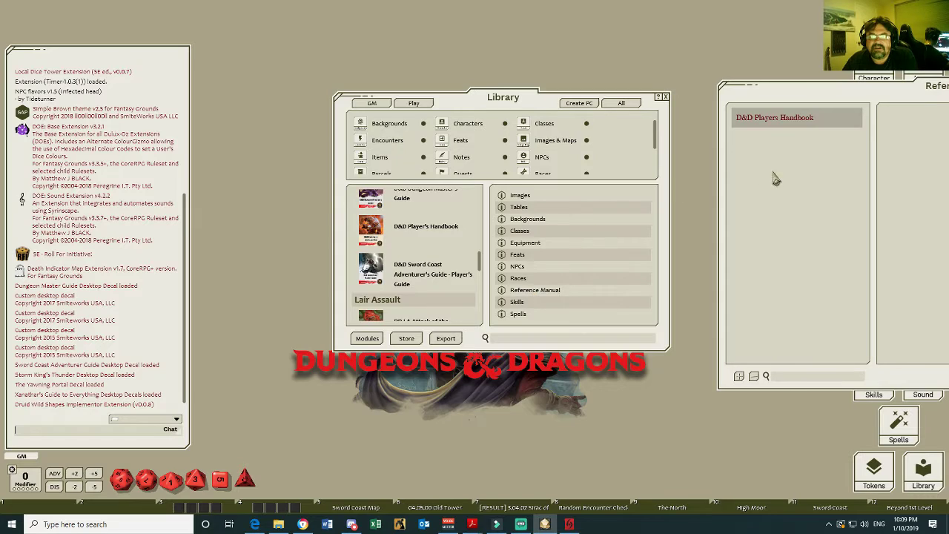
pyautogui.click(774, 119)
# - Move the library and reference windows apart and open the reference manual of D&D Xanathar's Guide to Everything Players
pyautogui.scroll(-3, 447, 245)
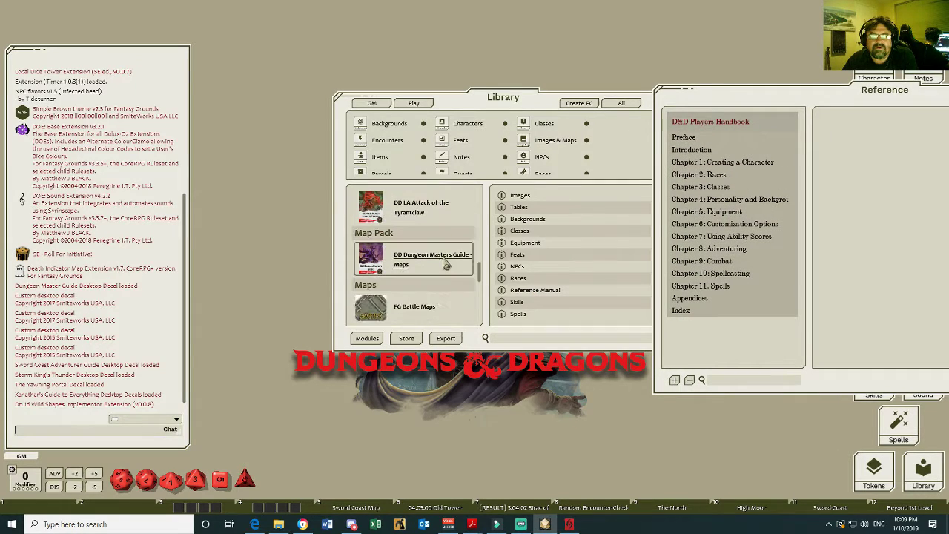
pyautogui.scroll(-6, 448, 267)
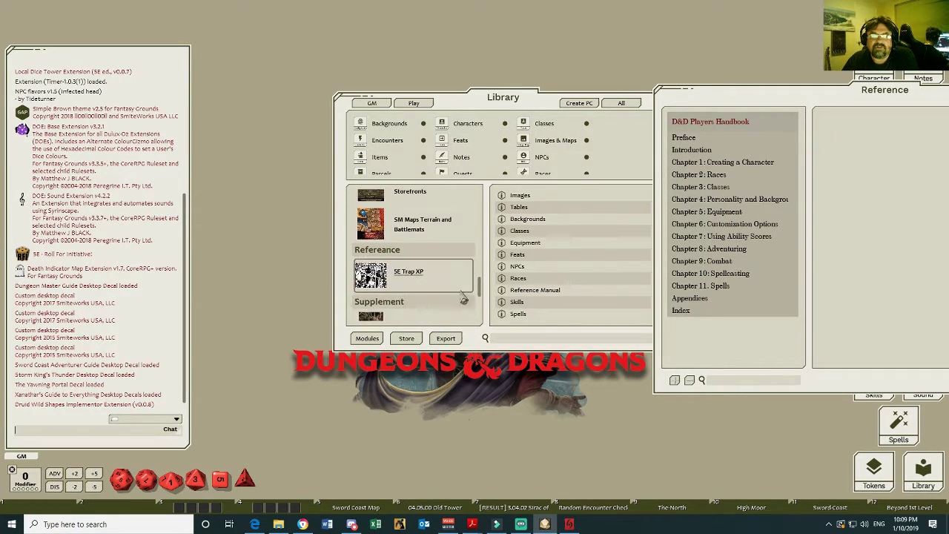
pyautogui.moveTo(693, 103); pyautogui.dragTo(652, 137)
pyautogui.moveTo(444, 100); pyautogui.dragTo(341, 80)
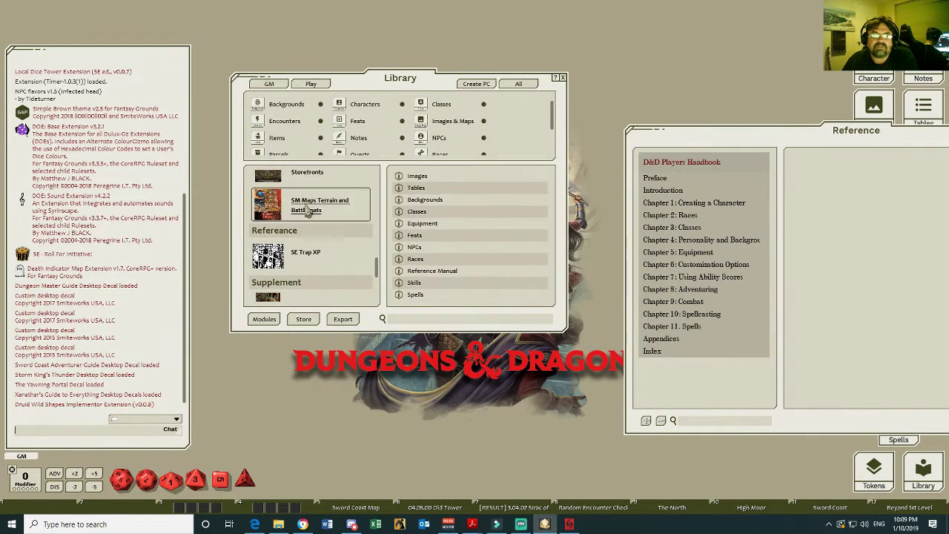
pyautogui.scroll(-3, 307, 211)
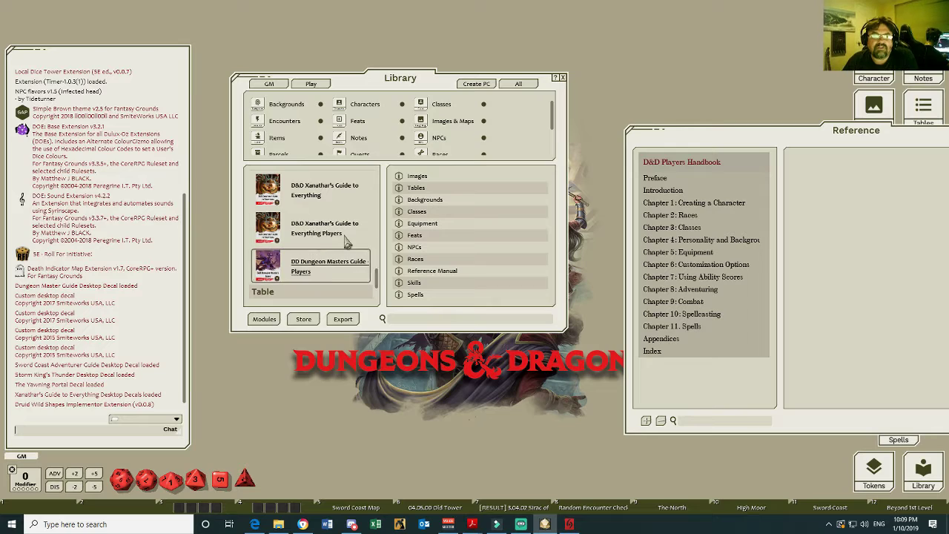
pyautogui.click(345, 242)
pyautogui.click(426, 259)
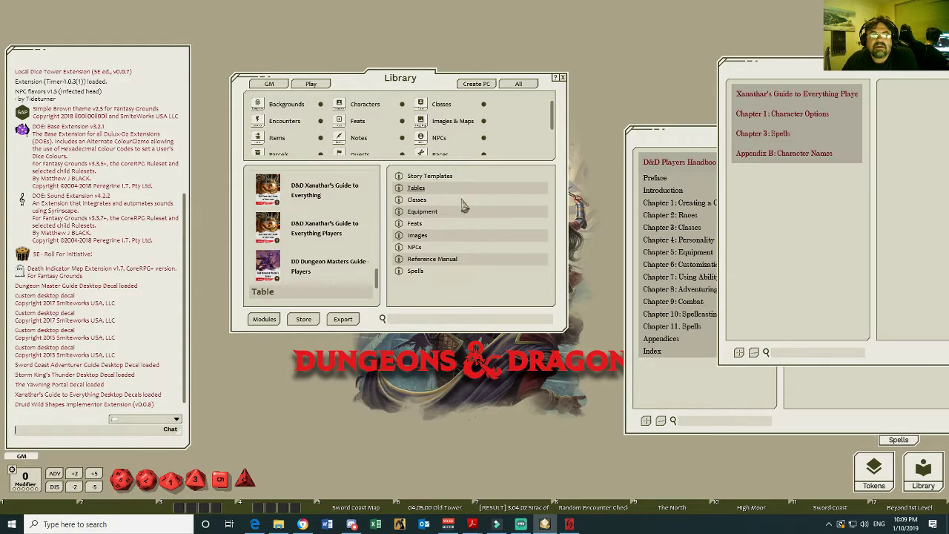
# - Bring the Xanathar's Guide manual fully into view, look through the Spells page of Chapter 3, and close the manual
pyautogui.moveTo(788, 69); pyautogui.dragTo(452, 100)
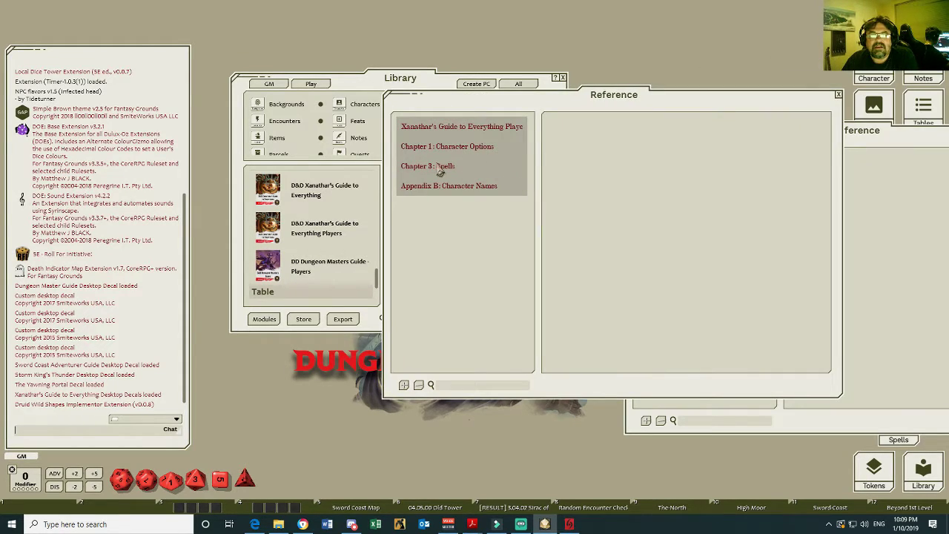
pyautogui.click(442, 168)
pyautogui.click(435, 184)
pyautogui.scroll(-5, 621, 200)
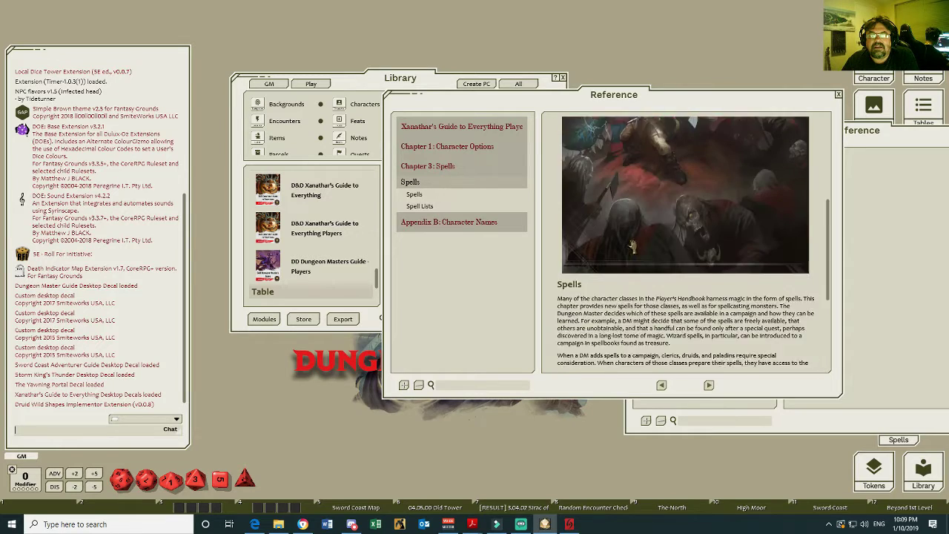
pyautogui.click(838, 95)
# - Close the D&D Players Handbook reference manual and the library
pyautogui.moveTo(795, 140); pyautogui.dragTo(492, 146)
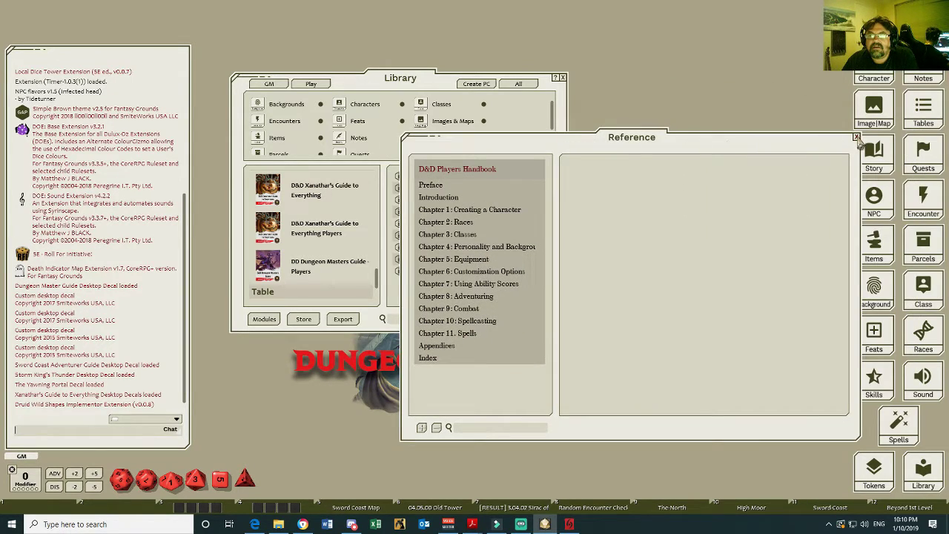
pyautogui.click(858, 139)
pyautogui.click(562, 77)
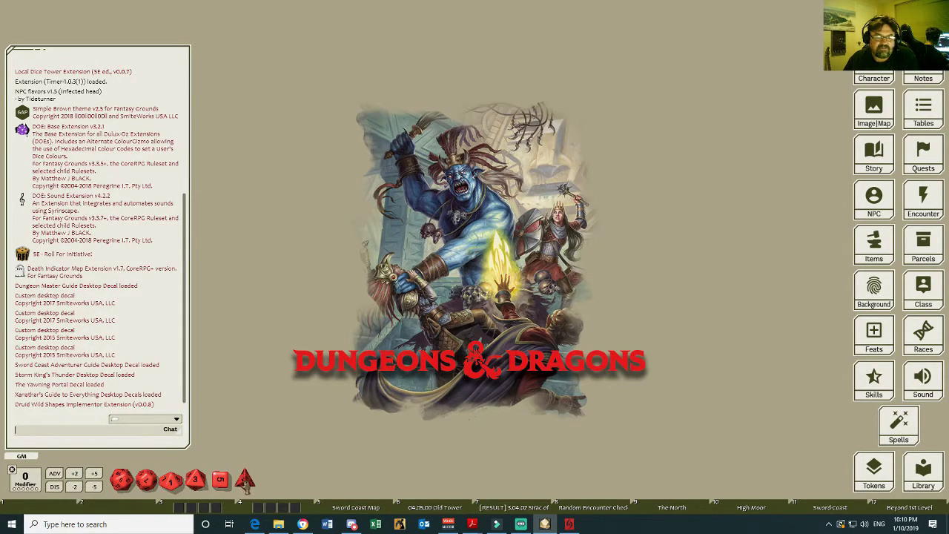
# - Roll a single d4 into the chat, and roll two d4s together using the die's quantity choices
pyautogui.moveTo(245, 480); pyautogui.dragTo(89, 340)
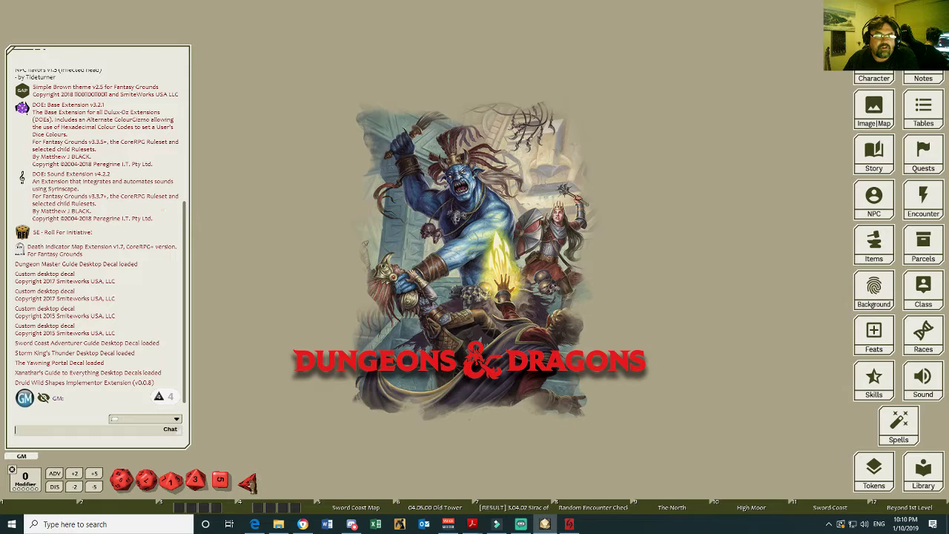
pyautogui.rightClick(247, 474)
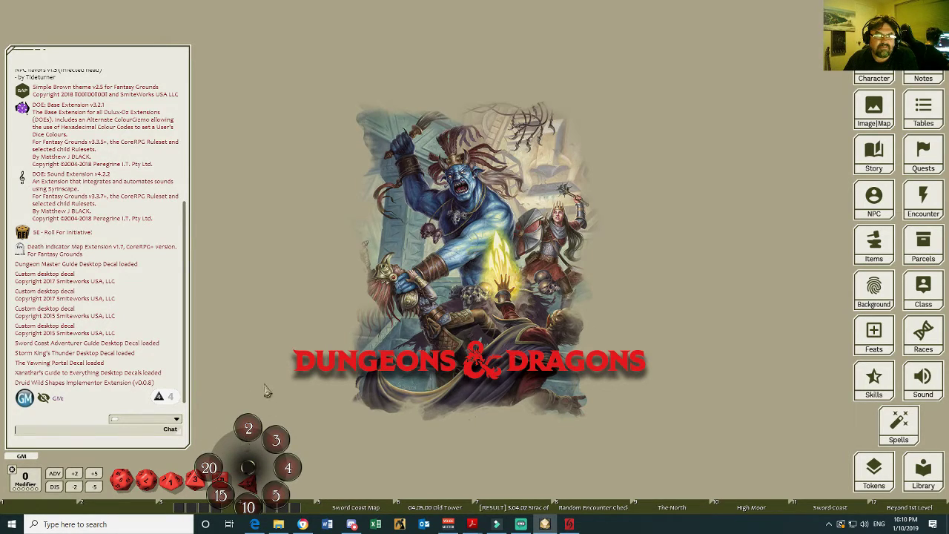
pyautogui.click(249, 428)
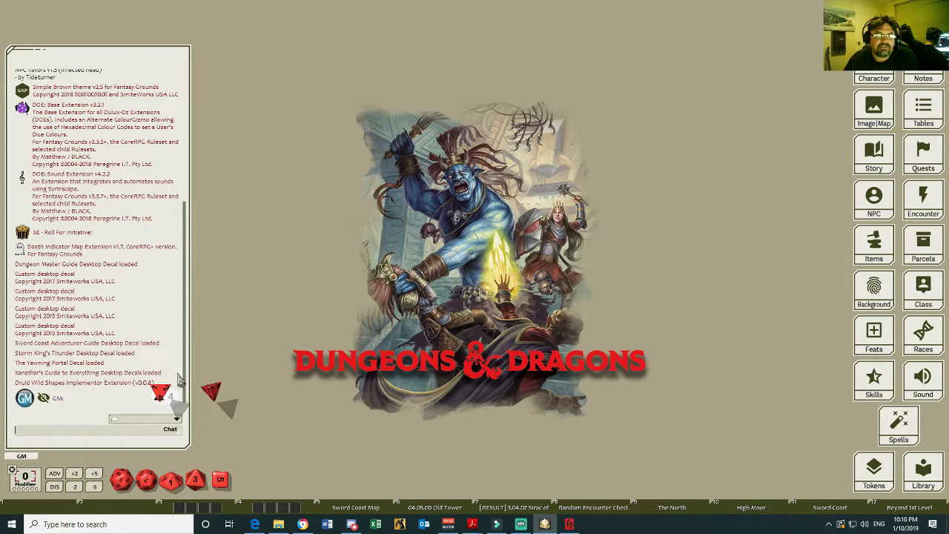
# - Roll one of the alternative die types offered by the d6 into the chat
pyautogui.rightClick(220, 475)
pyautogui.click(191, 440)
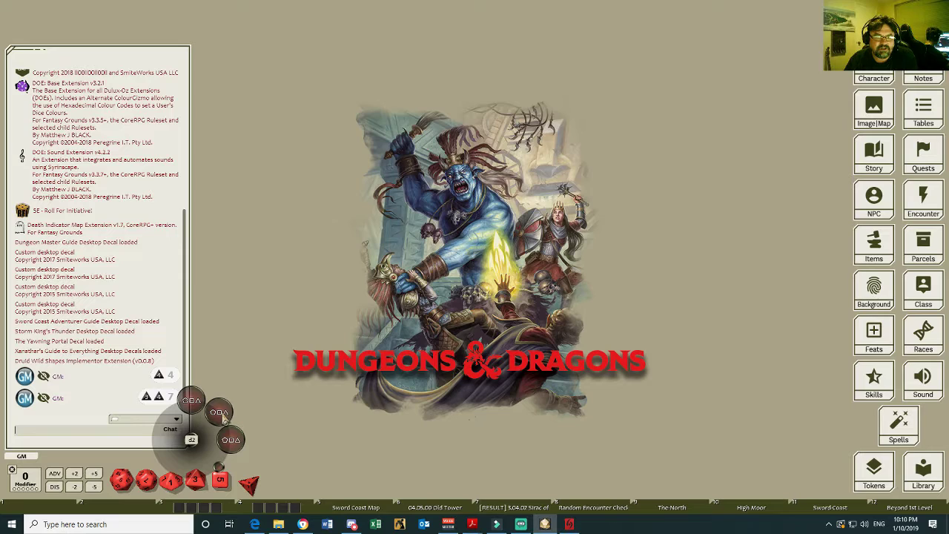
pyautogui.click(231, 441)
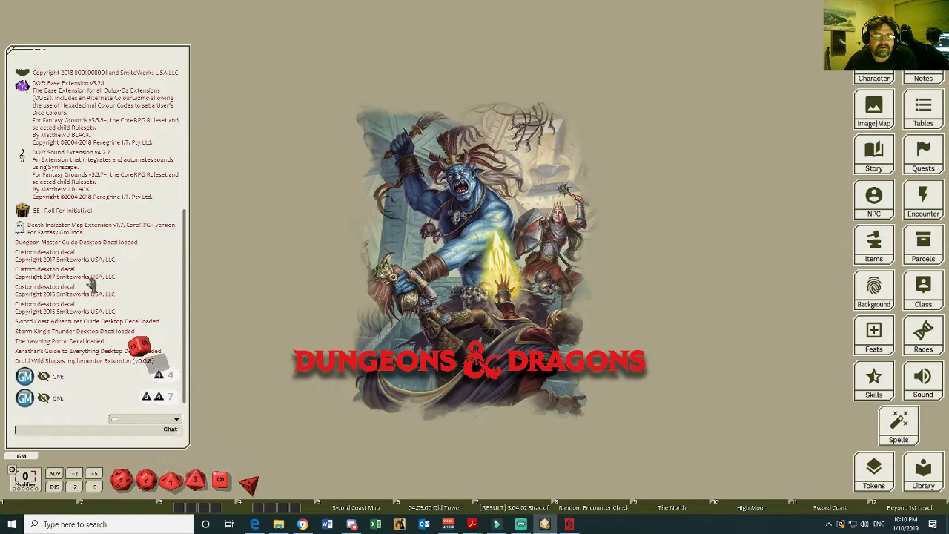
# - Roll a percentile d100 into the chat using the alternative die types of the d10
pyautogui.rightClick(171, 480)
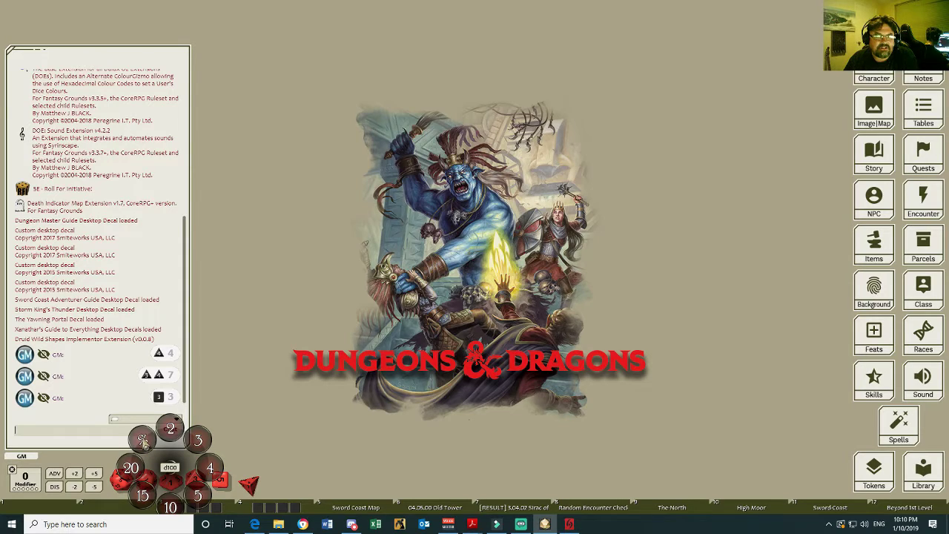
pyautogui.click(143, 439)
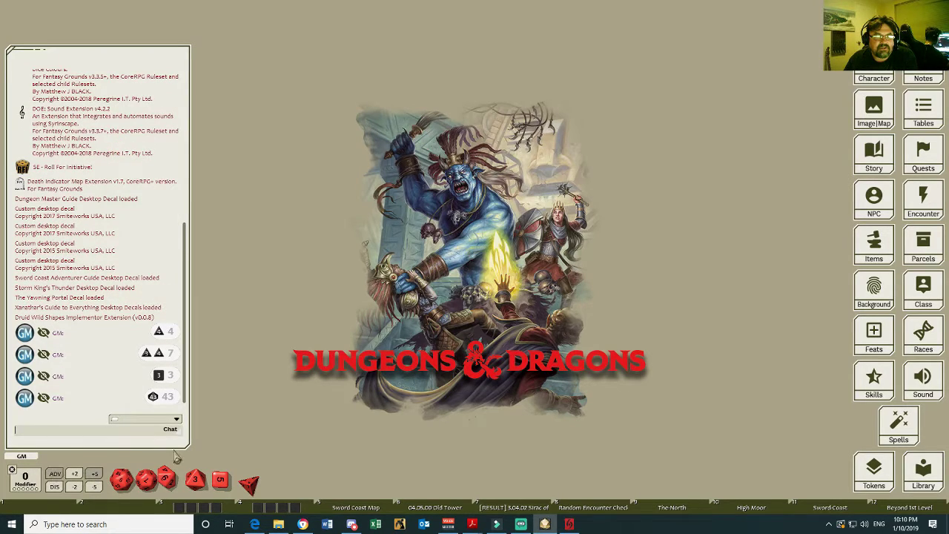
# - Roll the d20 into the chat with a +5 modifier, with advantage, and with a custom +9 modifier
pyautogui.moveTo(121, 480); pyautogui.dragTo(288, 469)
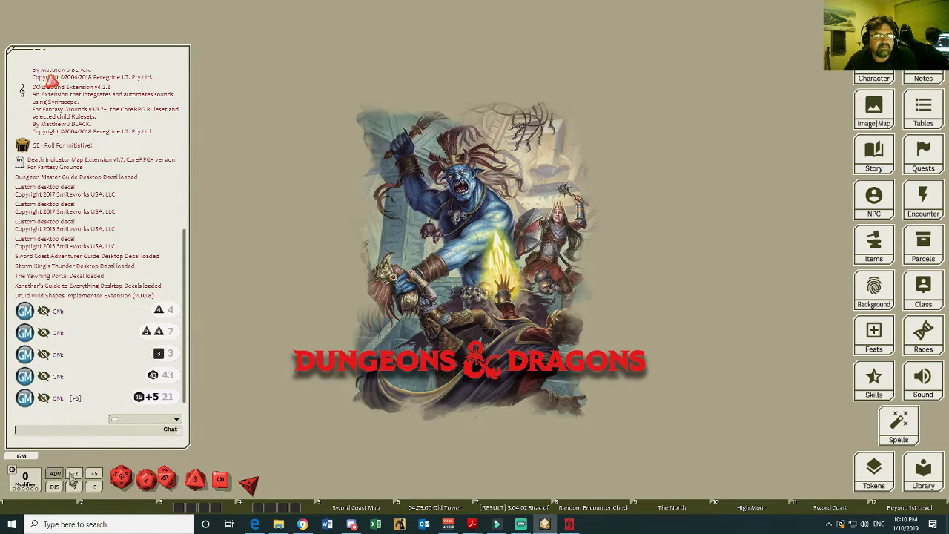
pyautogui.moveTo(121, 480); pyautogui.dragTo(87, 393)
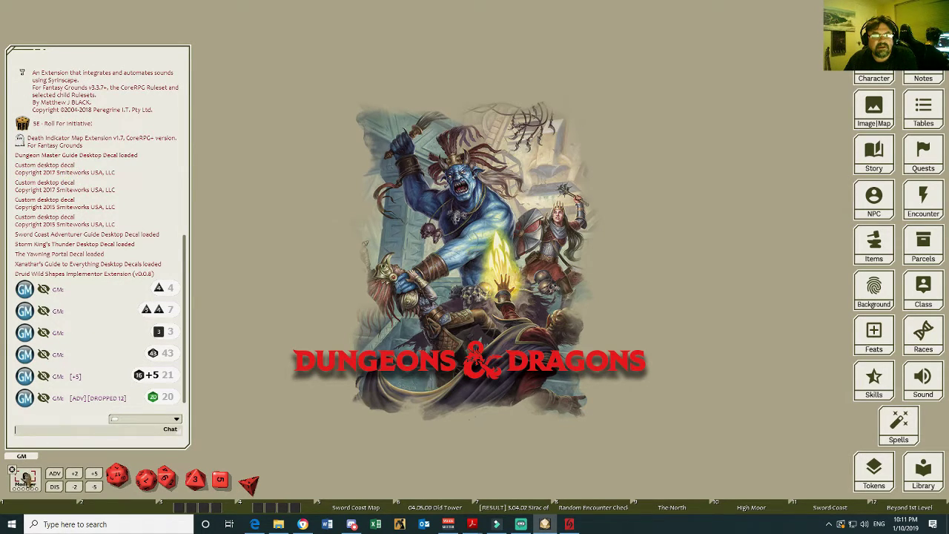
pyautogui.scroll(1, 23, 478)
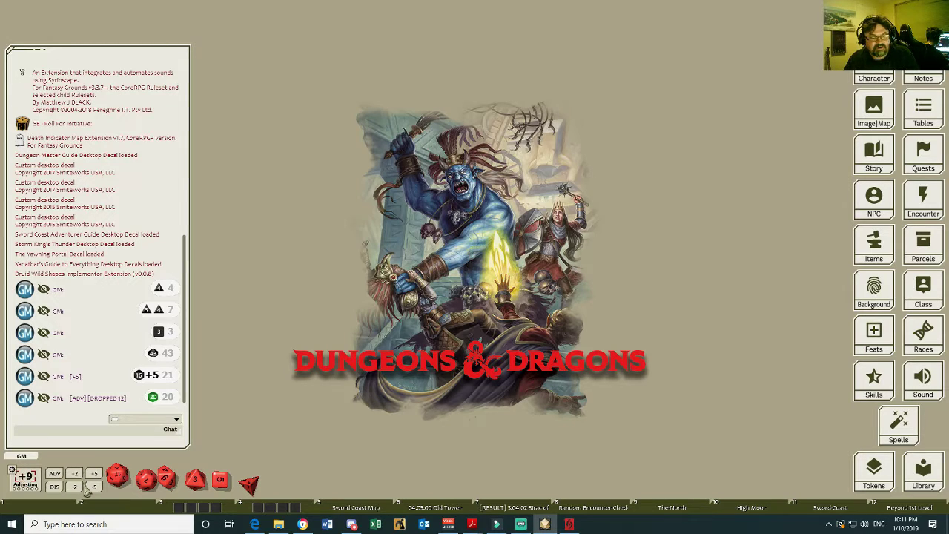
pyautogui.moveTo(117, 478); pyautogui.dragTo(185, 430)
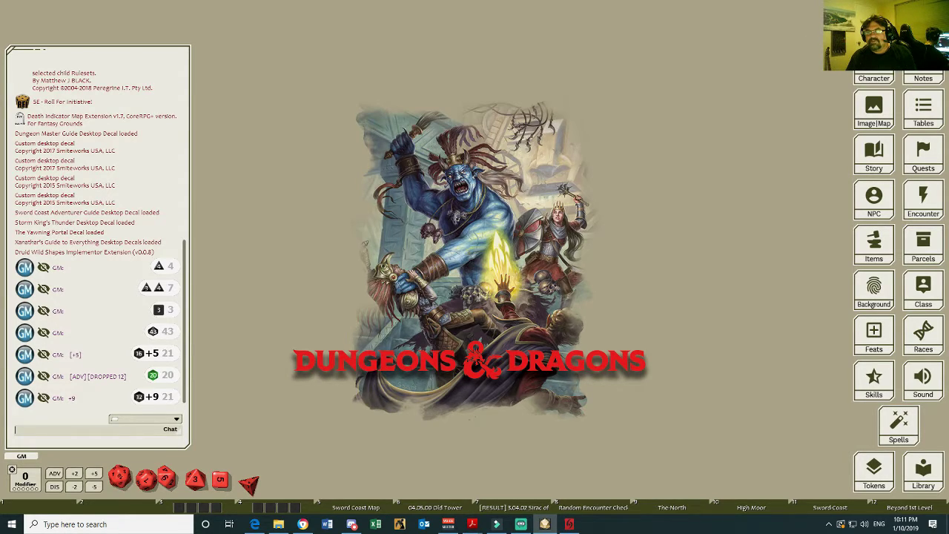
# - Open the Combat Tracker and move it clear of the chat window
pyautogui.click(864, 18)
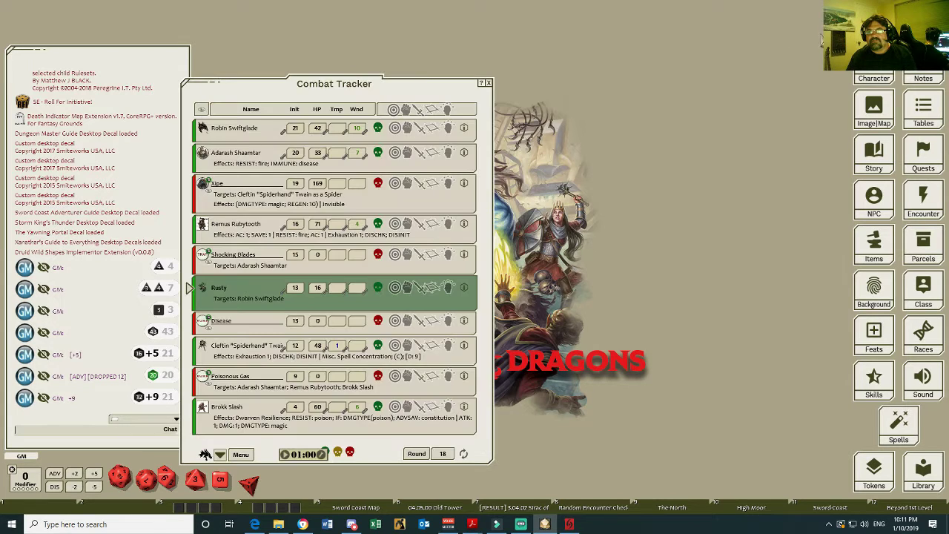
pyautogui.moveTo(443, 79); pyautogui.dragTo(644, 39)
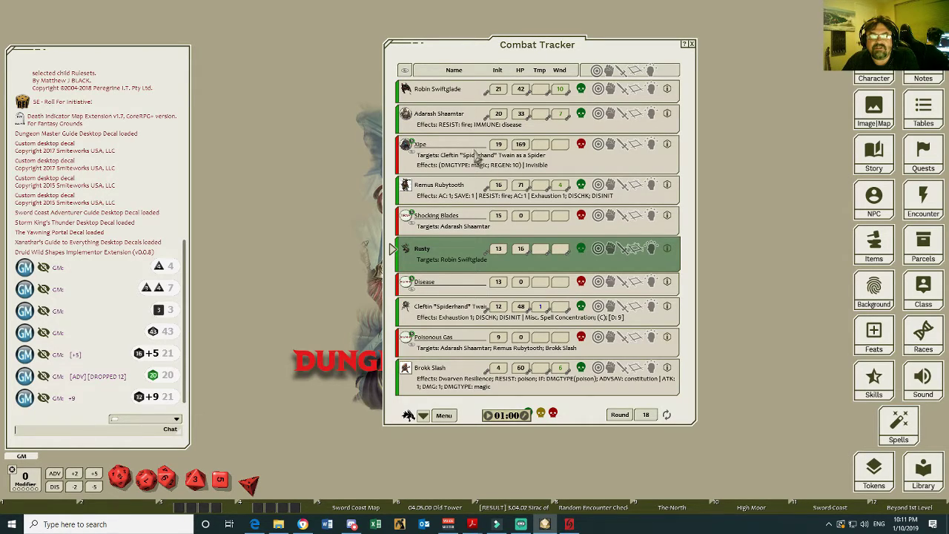
# - Give the turn to the first combatant in the tracker and switch its faction to hostile and back to friendly
pyautogui.click(393, 92)
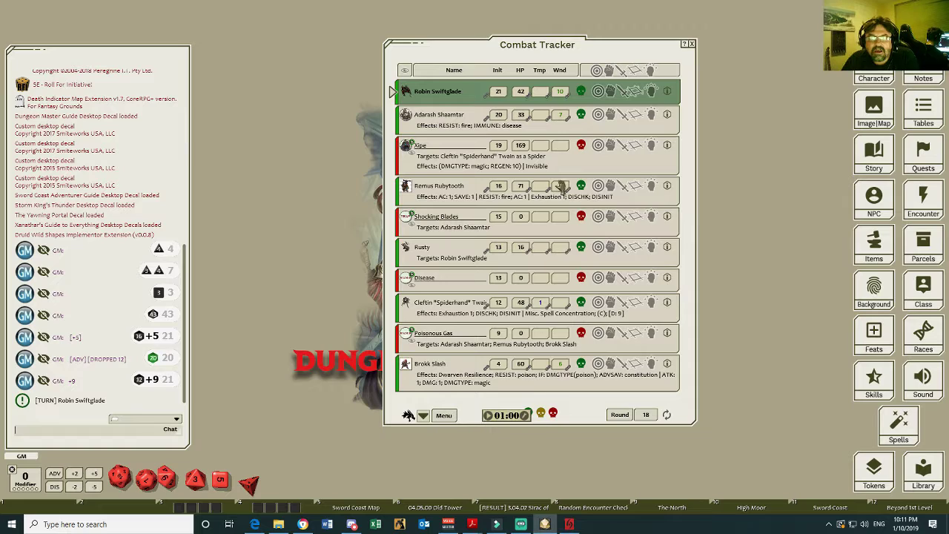
pyautogui.click(581, 92)
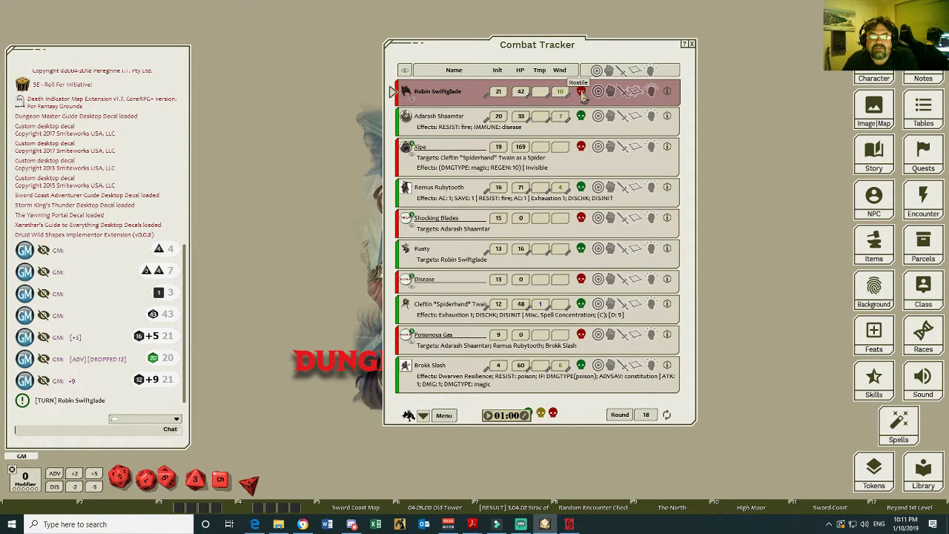
pyautogui.click(581, 92)
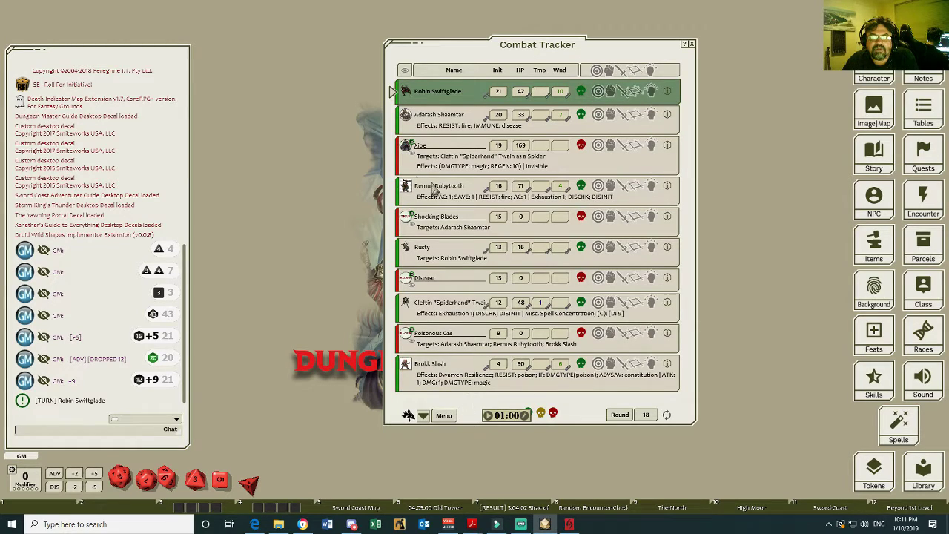
# - Give the turn to Shocking Blades and cycle its faction through the available options back to hostile
pyautogui.click(391, 219)
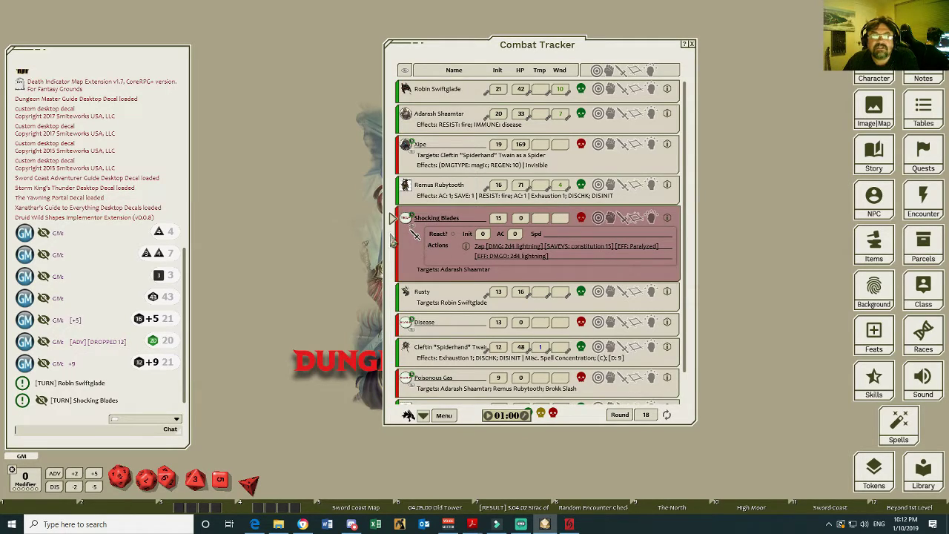
pyautogui.click(582, 218)
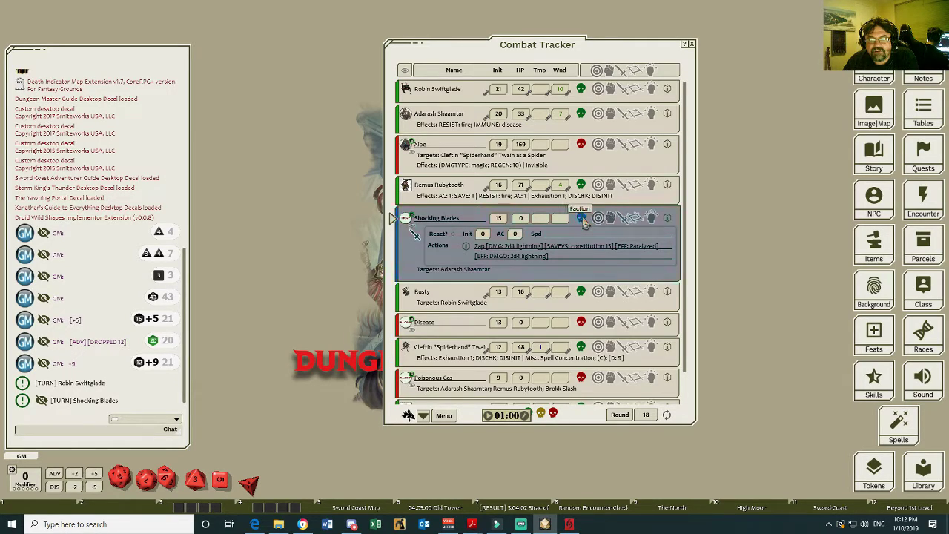
pyautogui.click(582, 218)
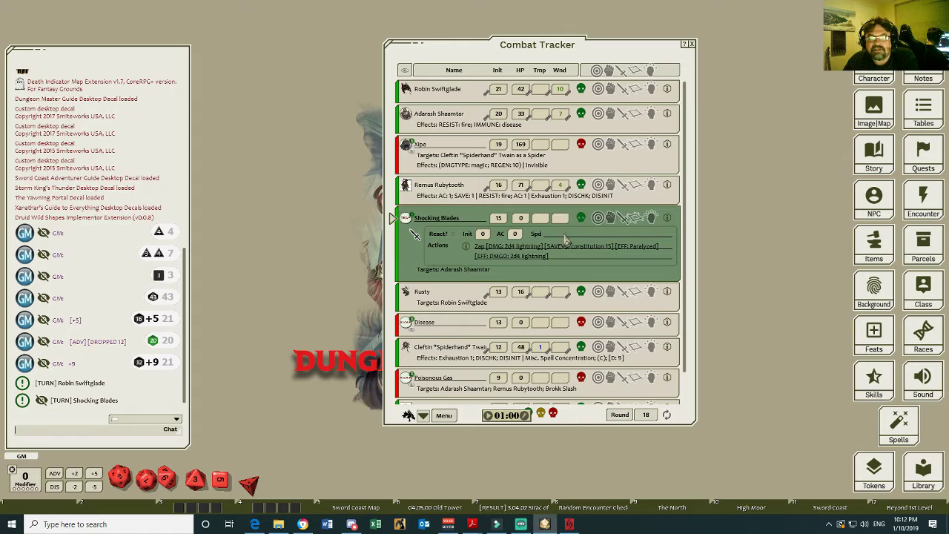
pyautogui.click(581, 218)
pyautogui.click(582, 218)
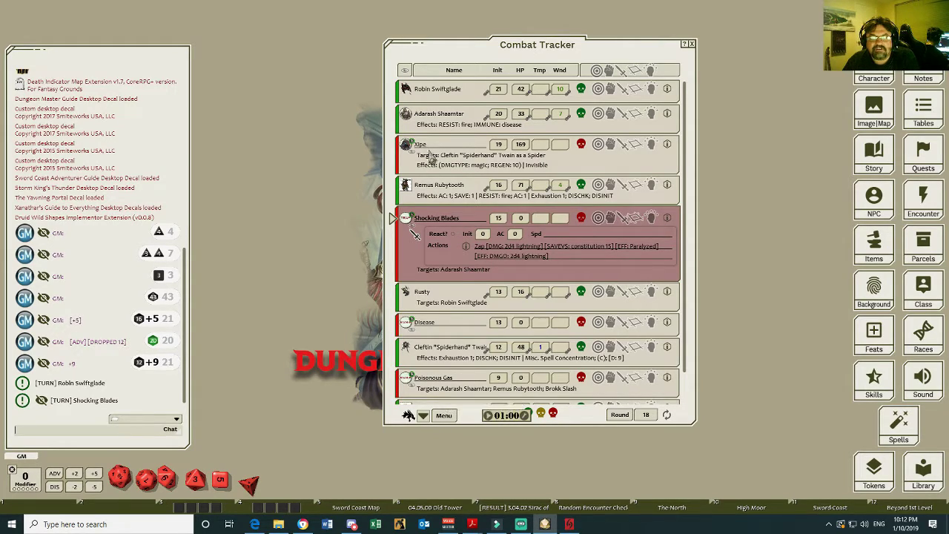
# - Try to start the combat timer and advance the turn to Rusty and on to Disease
pyautogui.click(490, 416)
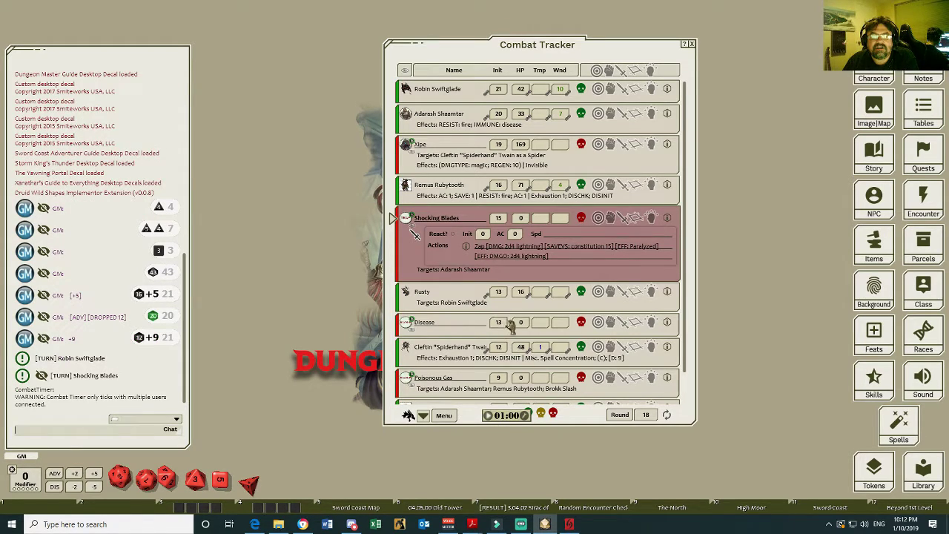
pyautogui.click(422, 417)
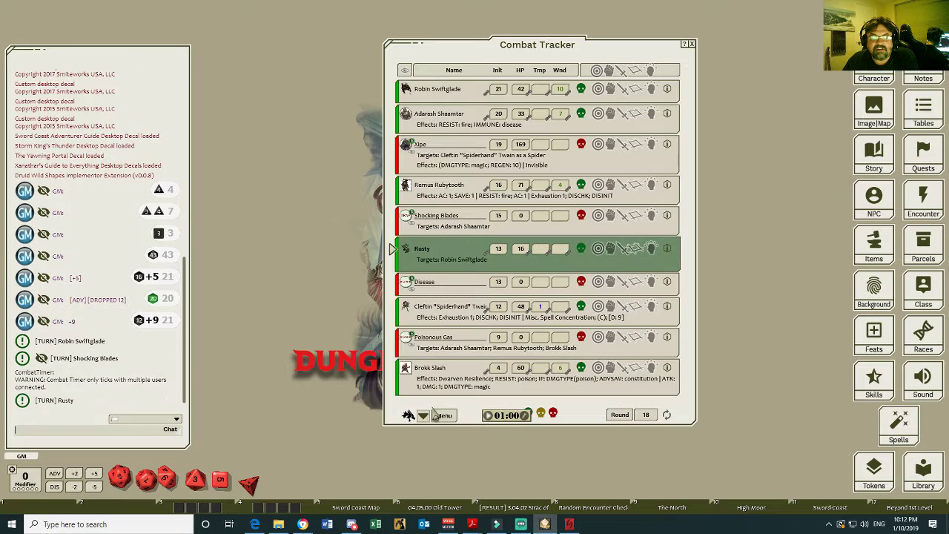
pyautogui.click(490, 417)
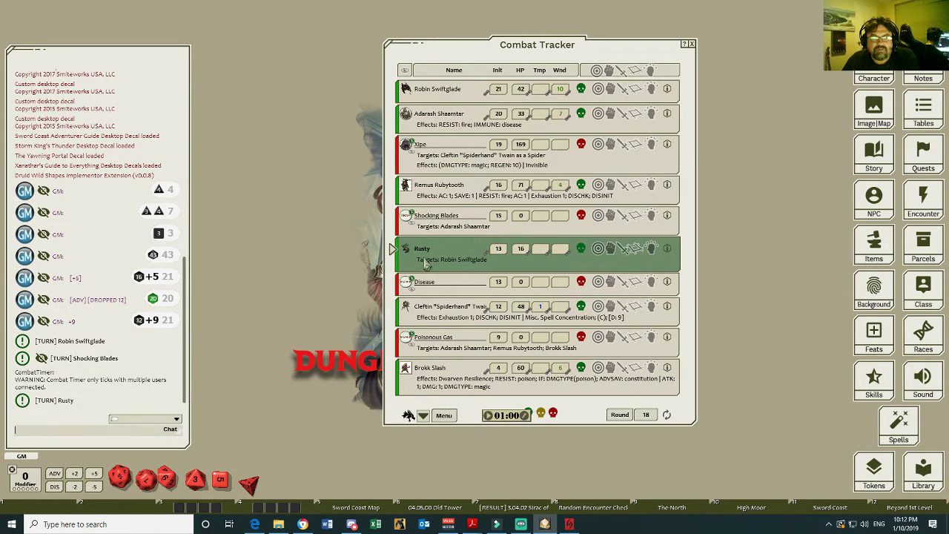
pyautogui.click(424, 418)
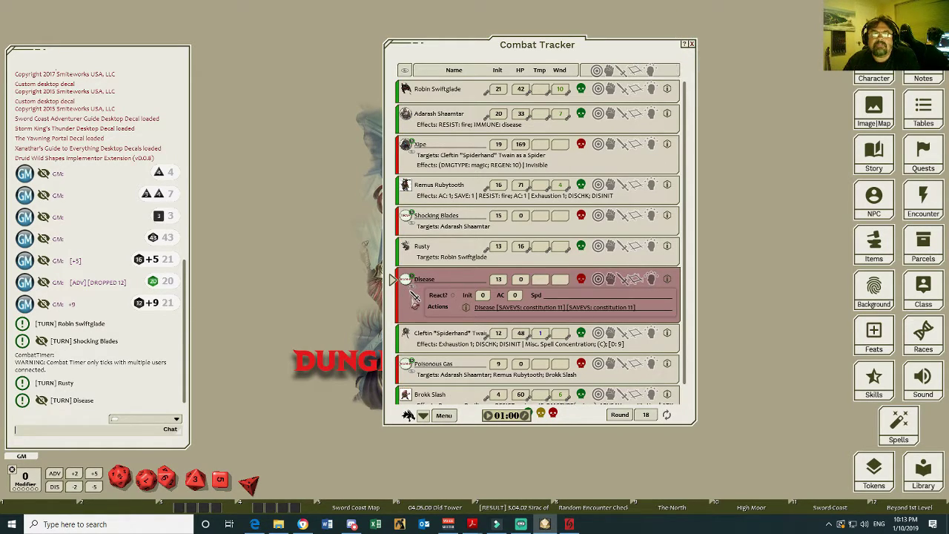
# - Return the turn to the first combatant and cycle its faction back to friendly
pyautogui.click(397, 93)
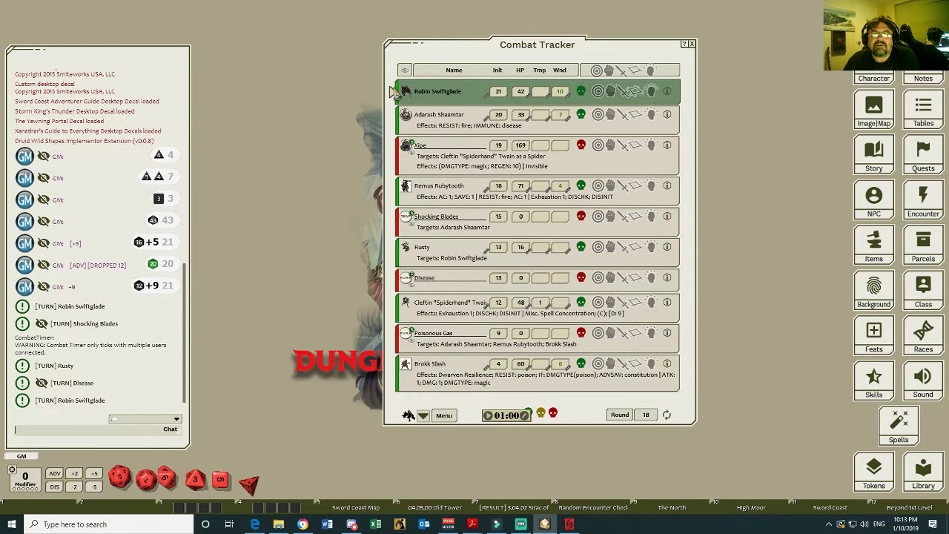
pyautogui.click(582, 91)
pyautogui.click(582, 91)
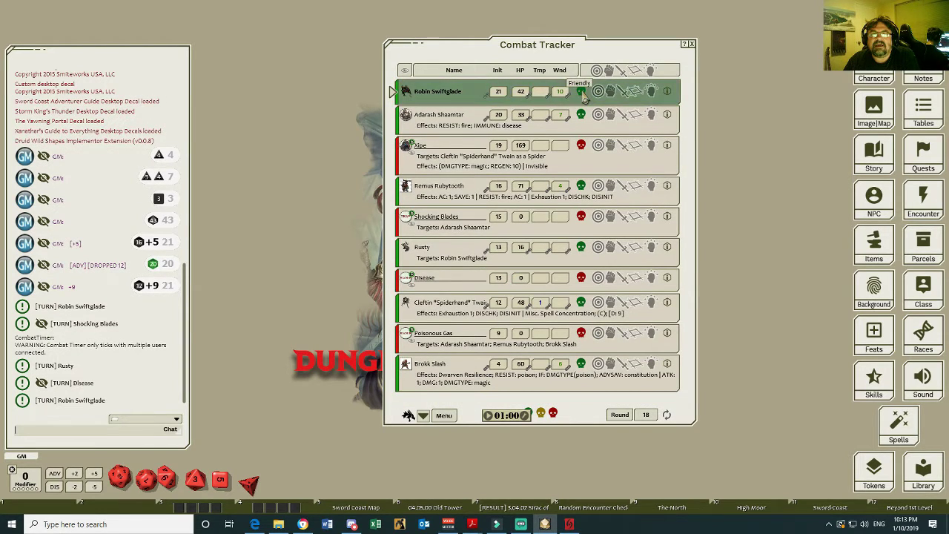
# - Expand the first combatant's targeting, ability scores, combat, size and reach, and effects sections in the Combat Tracker
pyautogui.click(598, 92)
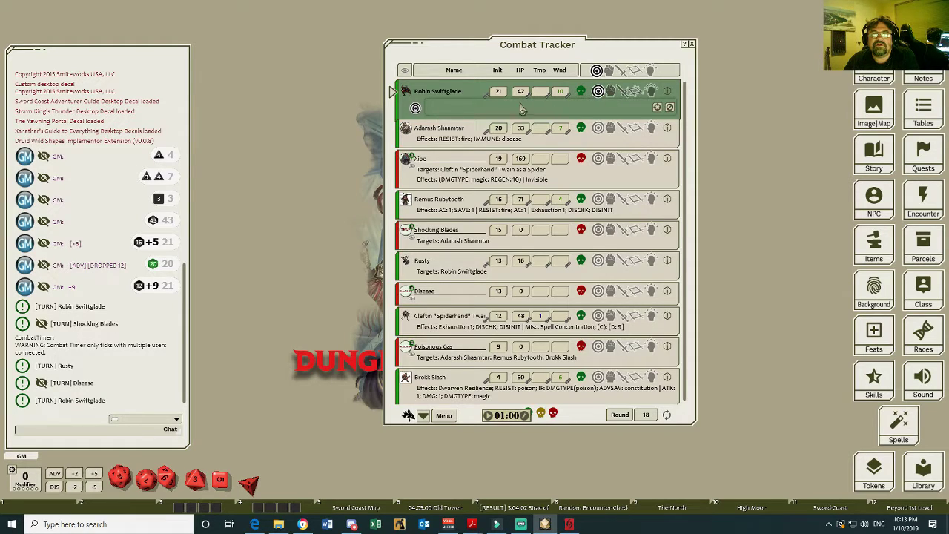
pyautogui.click(610, 92)
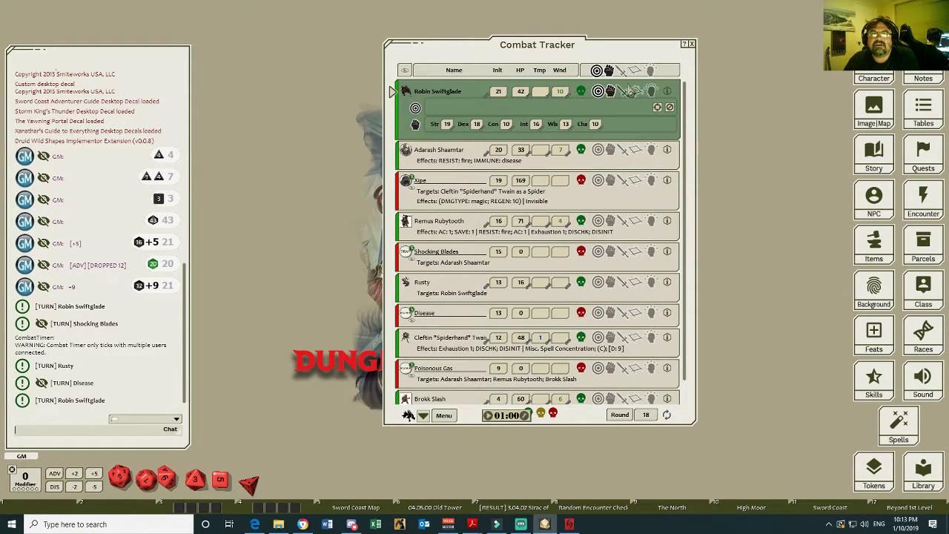
pyautogui.click(624, 92)
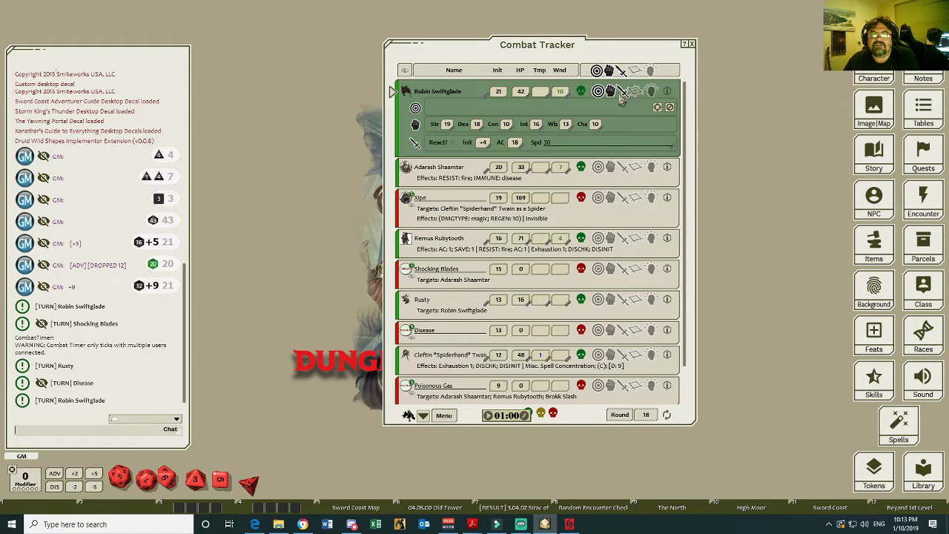
pyautogui.click(634, 92)
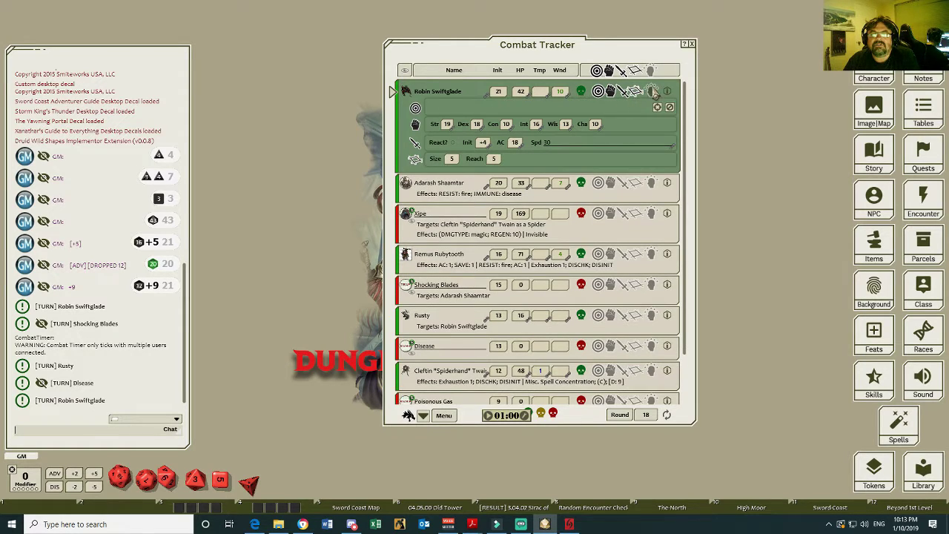
pyautogui.click(651, 91)
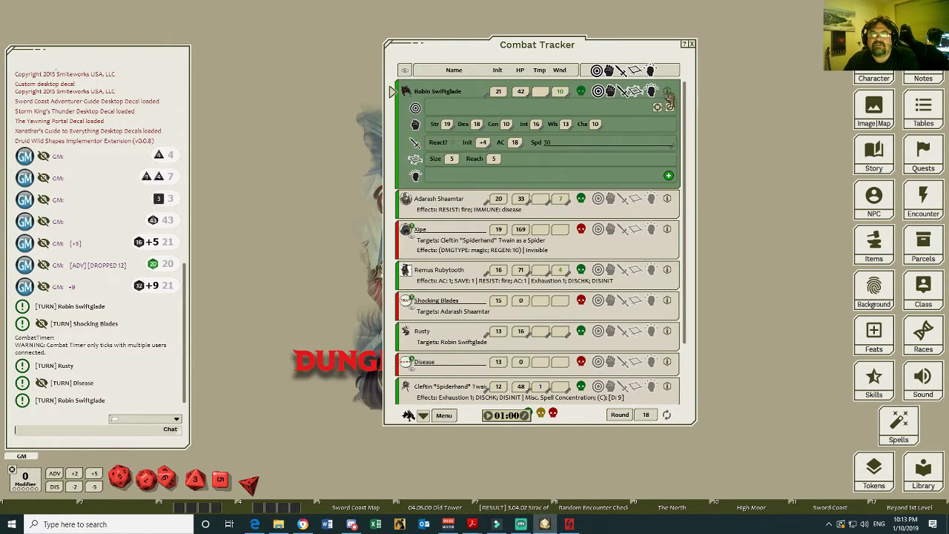
# - View the first combatant's character sheet from the tracker, close it, and close the Combat Tracker
pyautogui.click(669, 92)
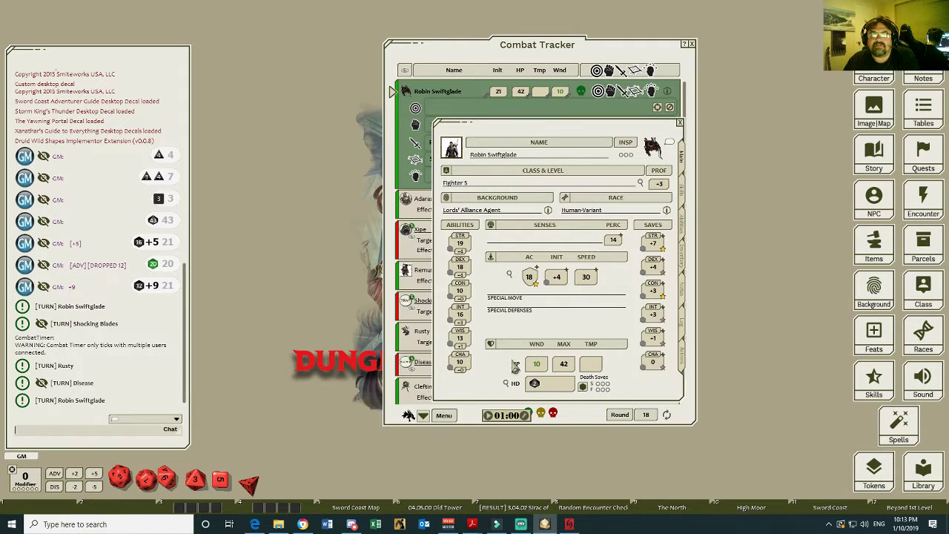
pyautogui.click(679, 122)
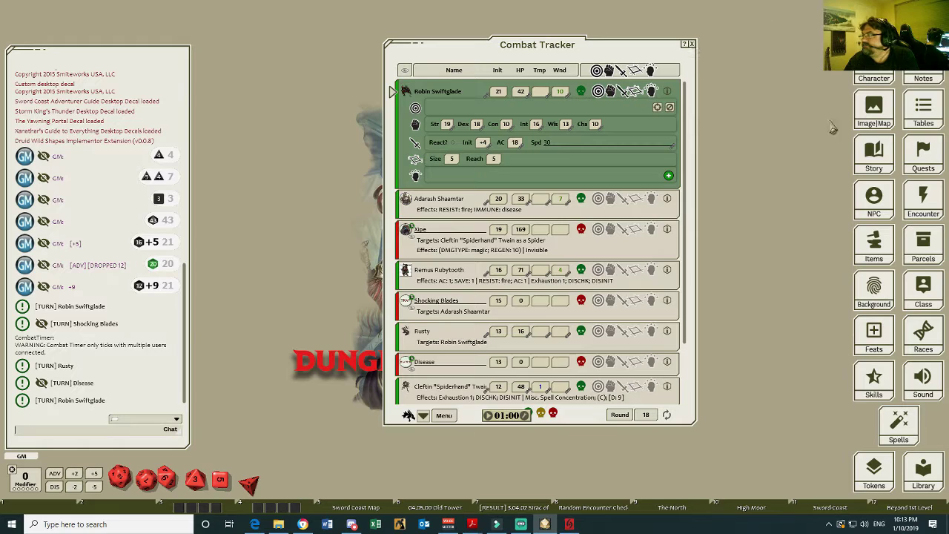
pyautogui.click(691, 43)
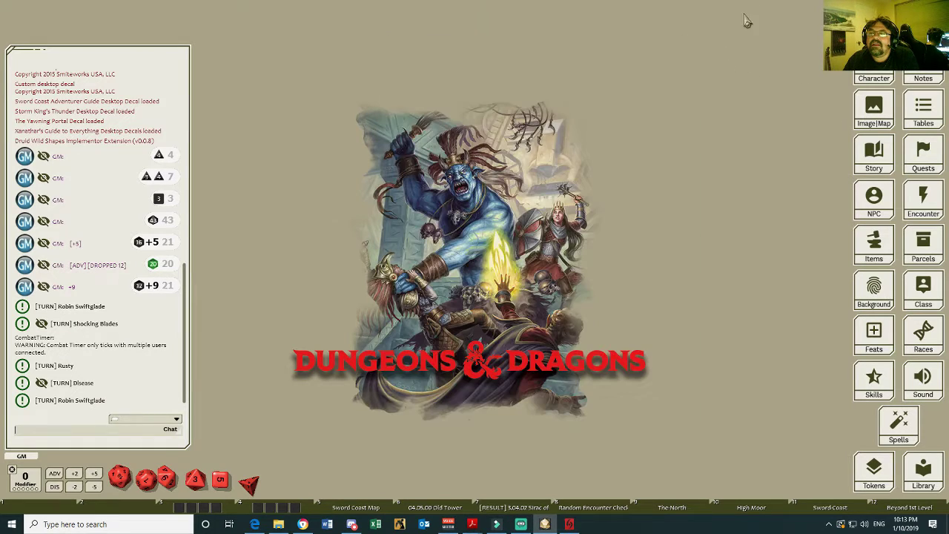
pyautogui.click(863, 19)
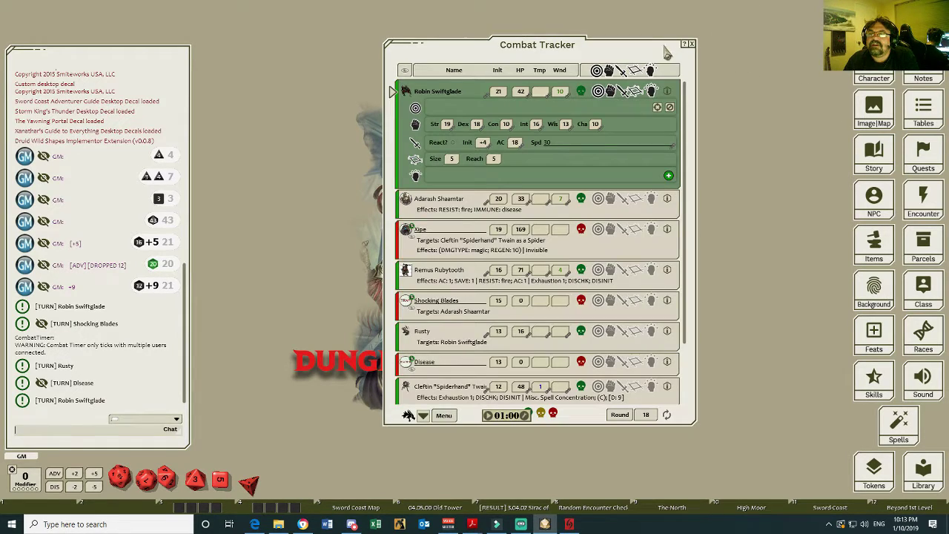
pyautogui.click(691, 45)
# - Open the Party Sheet and look at its main overview and inventory pages
pyautogui.click(886, 17)
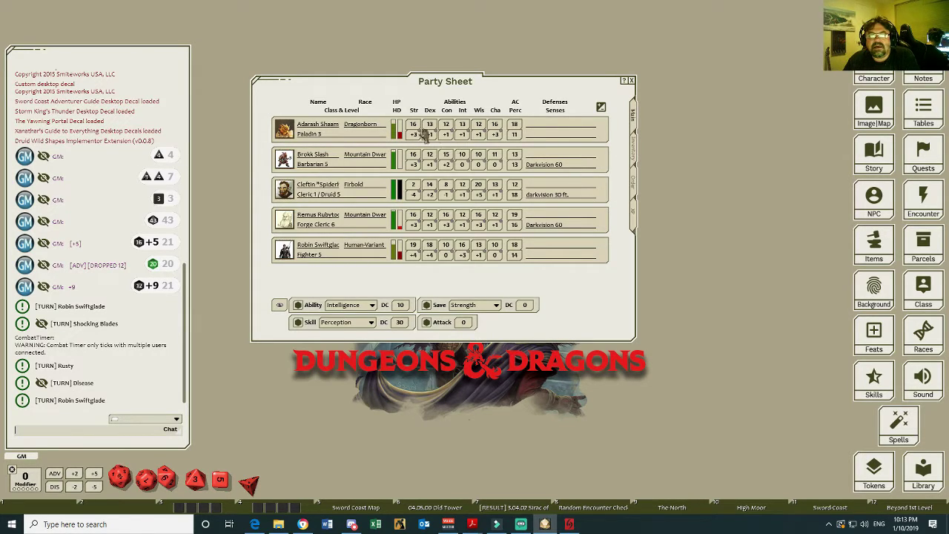
pyautogui.click(634, 158)
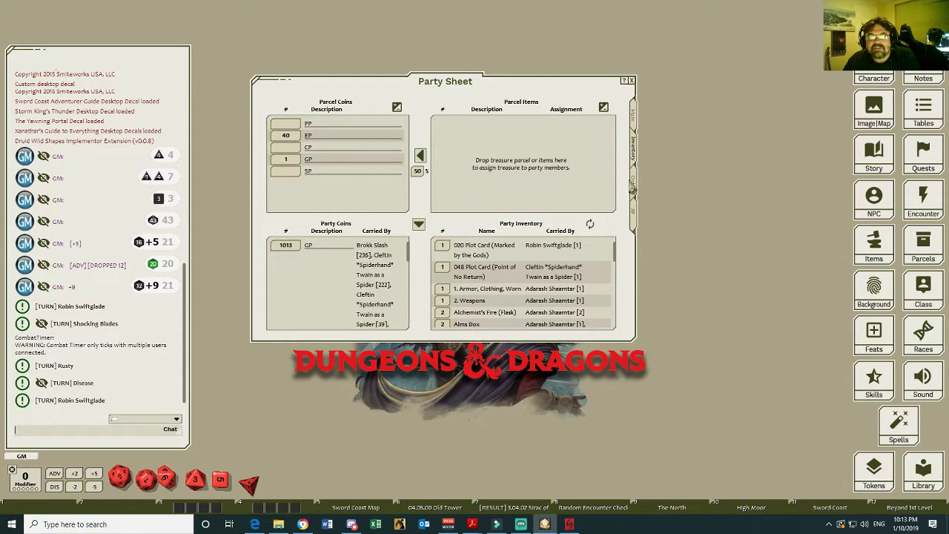
# - Place the tokens of the second, third and fourth watch-order members on the Party Sheet's Marching & Formation grid
pyautogui.click(635, 185)
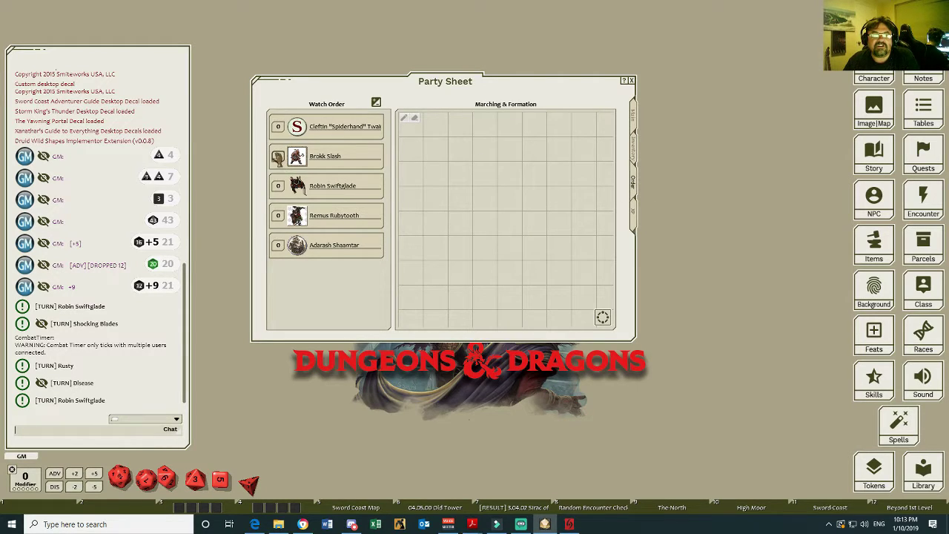
pyautogui.moveTo(298, 157); pyautogui.dragTo(509, 190)
pyautogui.moveTo(296, 187); pyautogui.dragTo(512, 245)
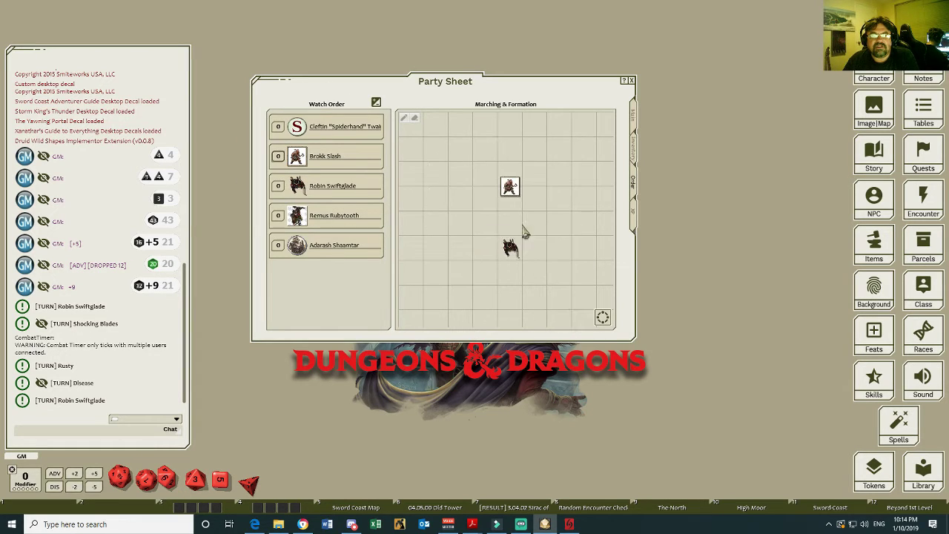
pyautogui.moveTo(298, 217); pyautogui.dragTo(499, 212)
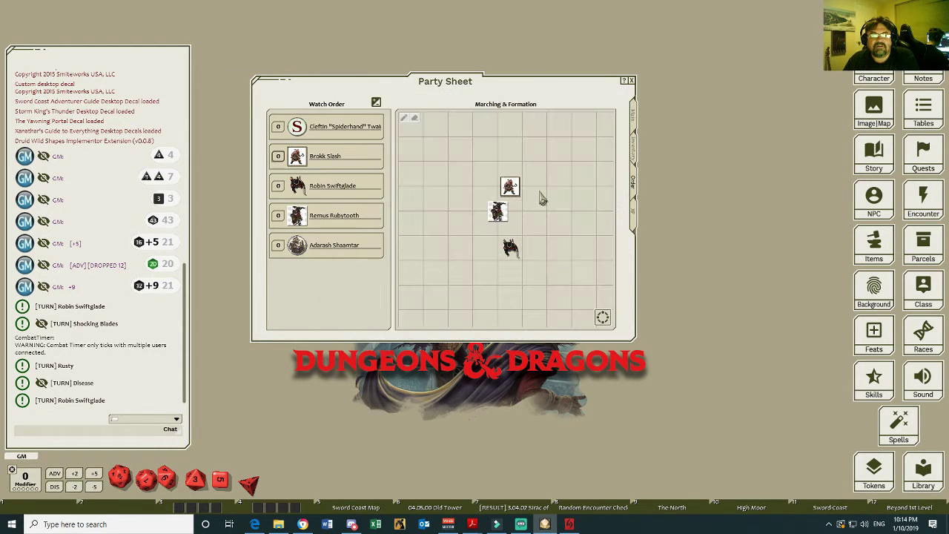
# - Place the fifth watch-order member's token on the Marching & Formation grid, and view the Party Sheet's XP page before closing it
pyautogui.moveTo(297, 247); pyautogui.dragTo(548, 212)
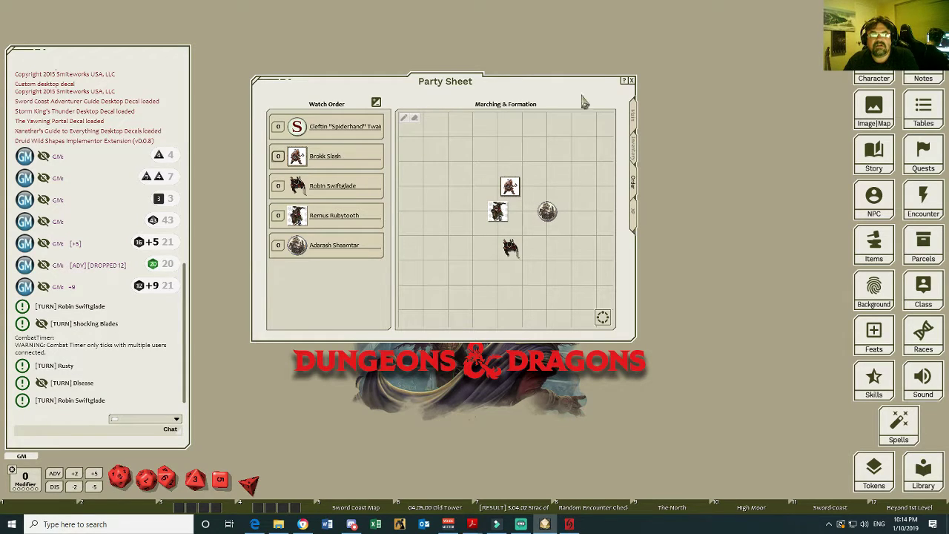
pyautogui.click(635, 216)
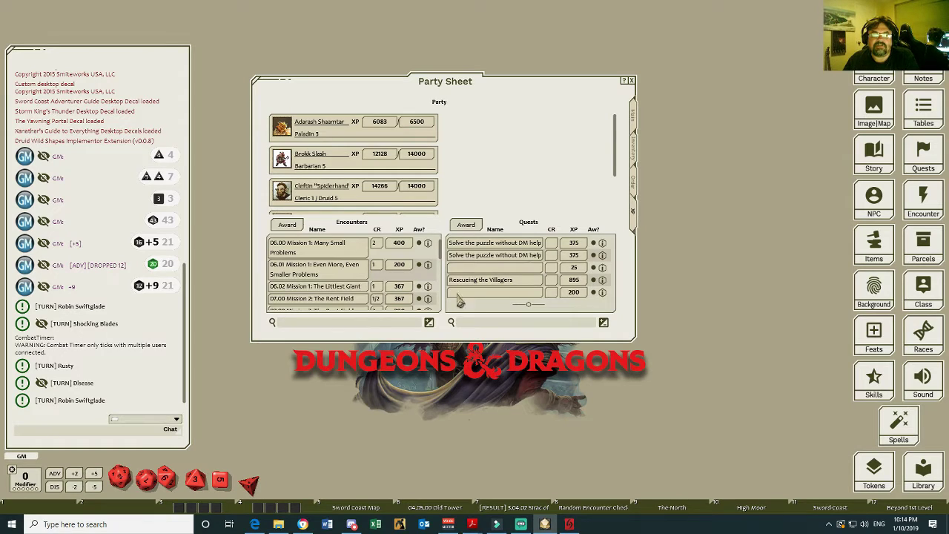
pyautogui.click(631, 80)
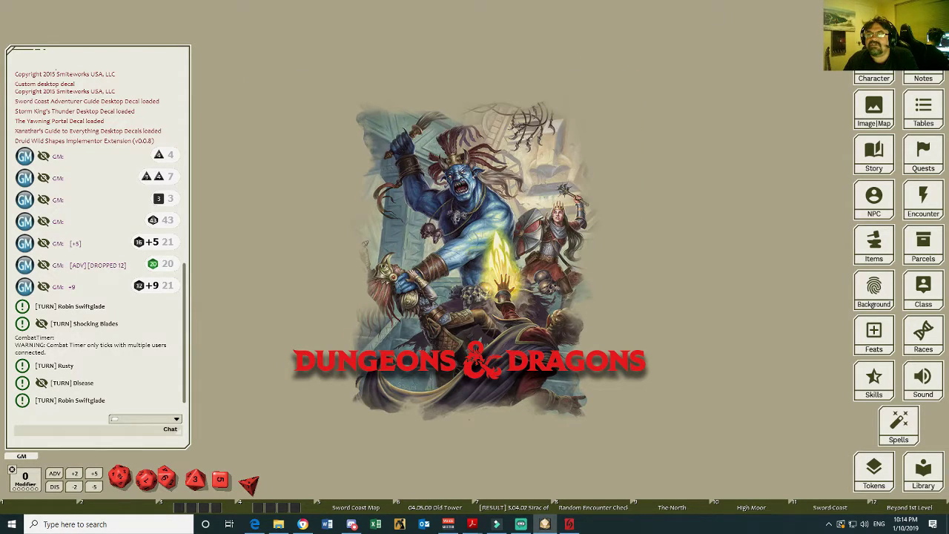
# - Create a Calendar log entry for 6th Mirtul, 1485, and inspect its GM and Player note fields, leaving both blank
pyautogui.click(899, 29)
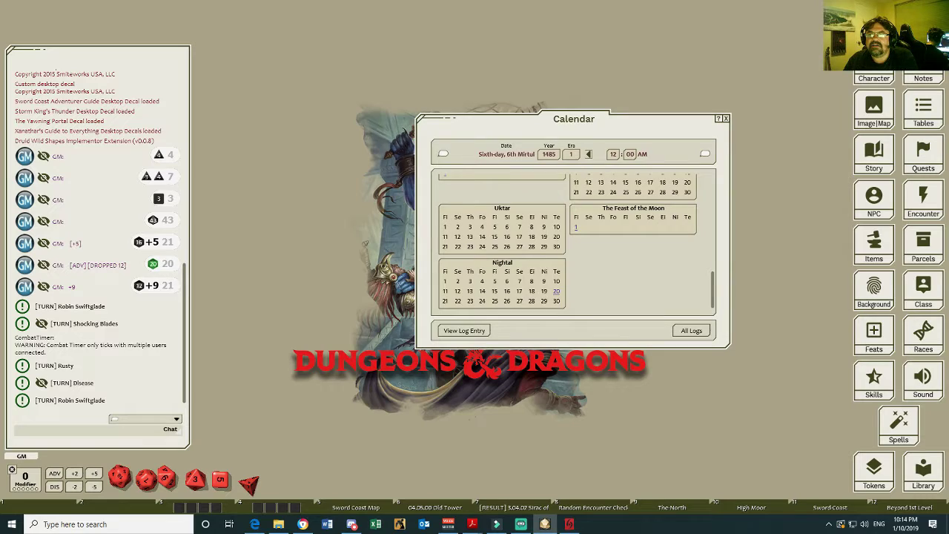
pyautogui.click(519, 229)
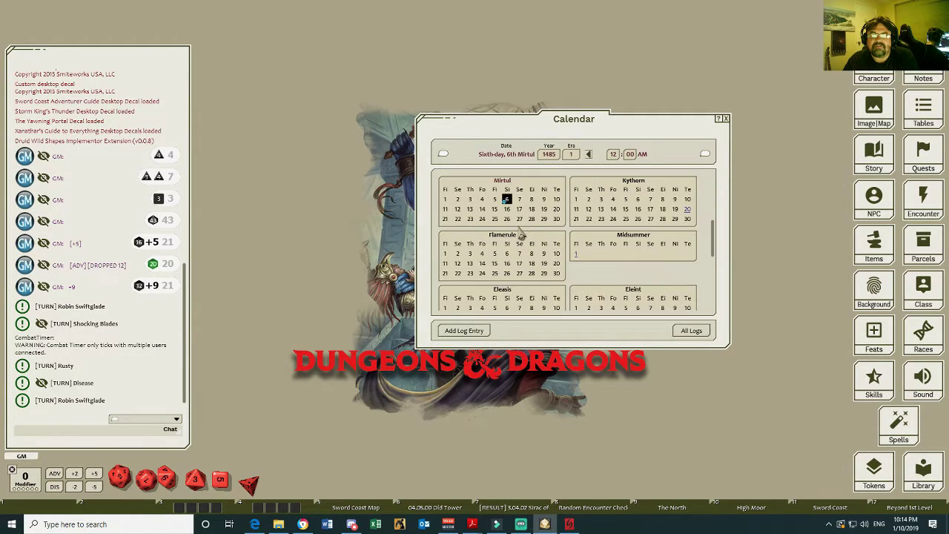
pyautogui.doubleClick(508, 201)
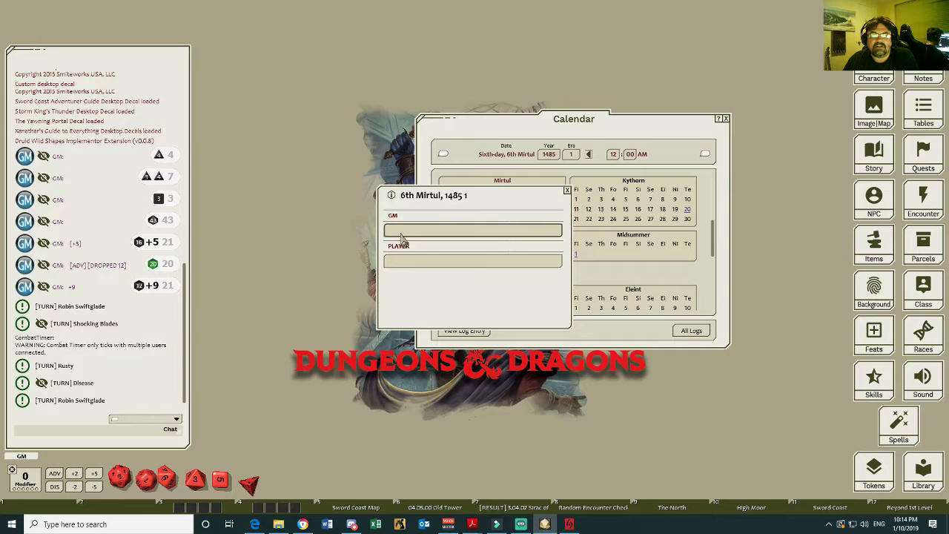
pyautogui.click(567, 190)
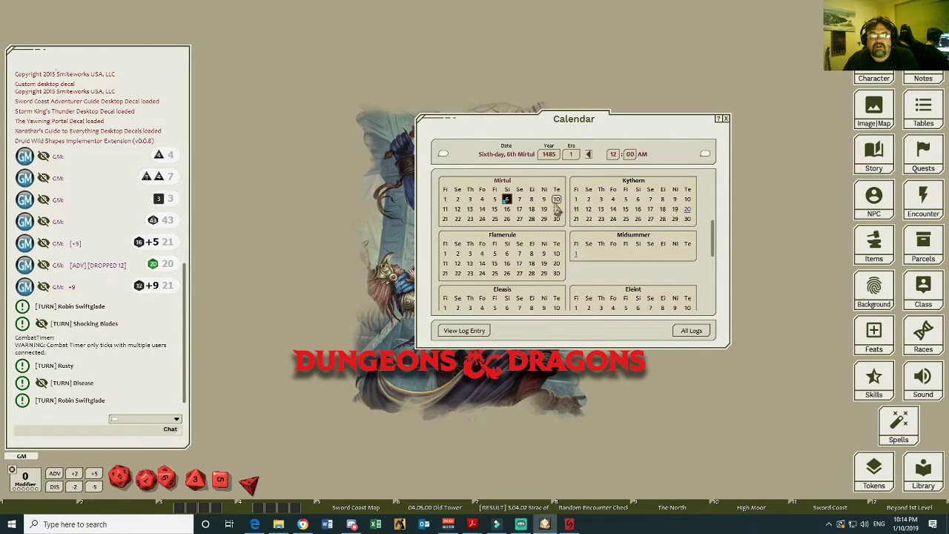
pyautogui.doubleClick(511, 205)
pyautogui.click(411, 231)
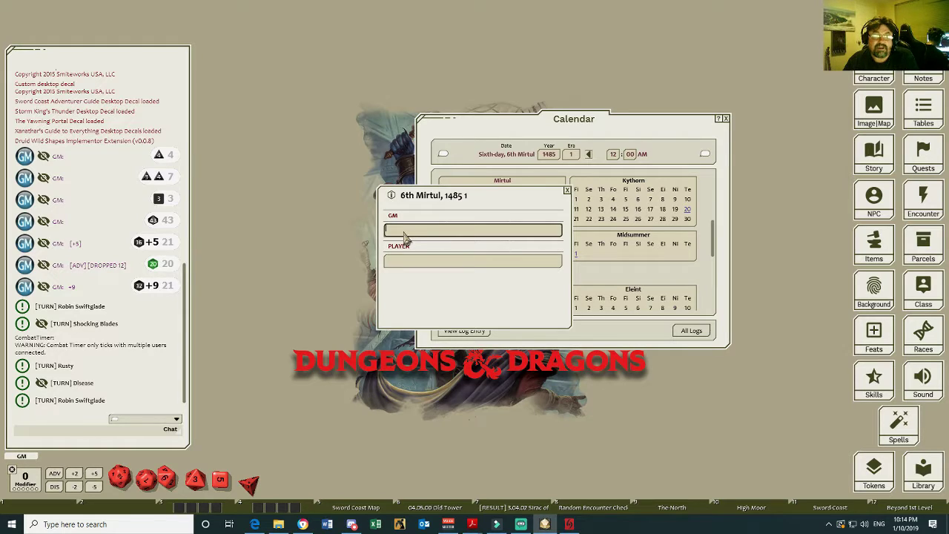
pyautogui.click(410, 261)
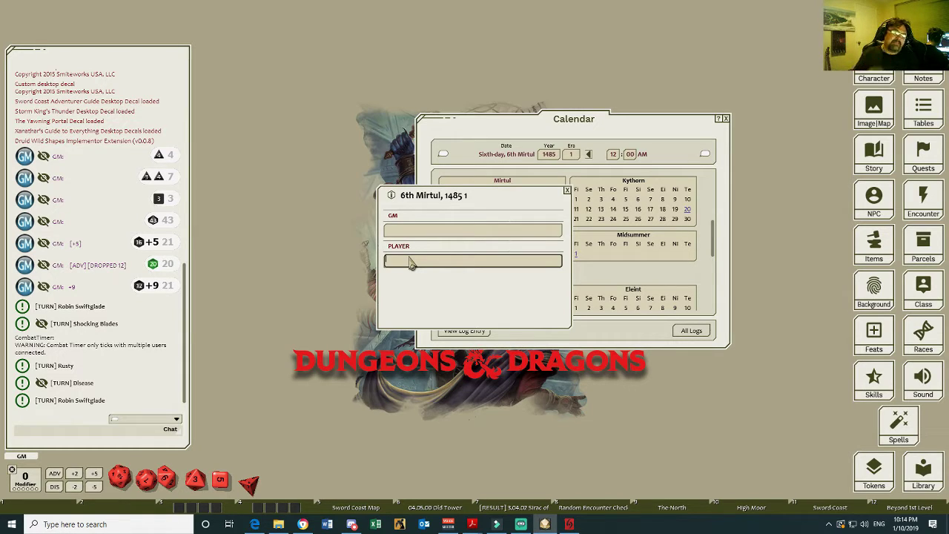
pyautogui.click(568, 191)
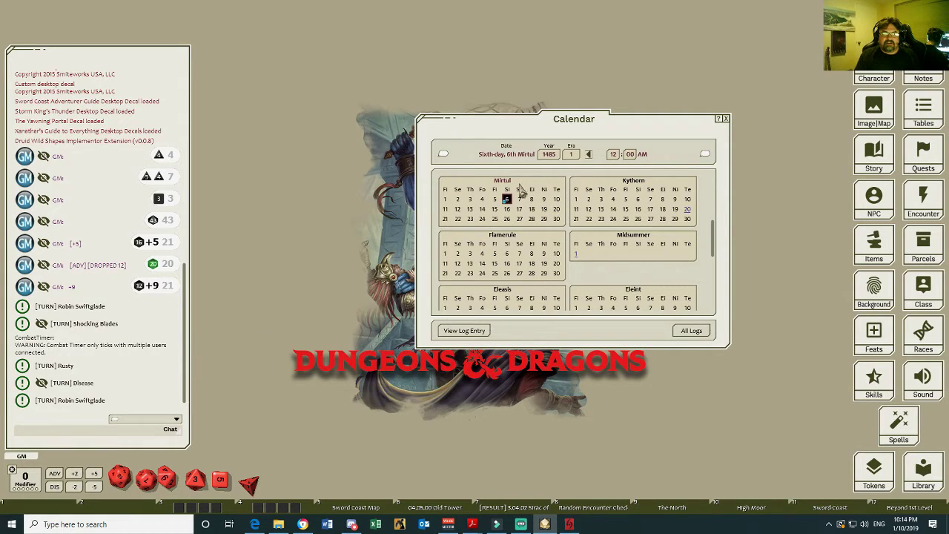
# - Post the current campaign date to the chat, and close the Calendar
pyautogui.click(443, 155)
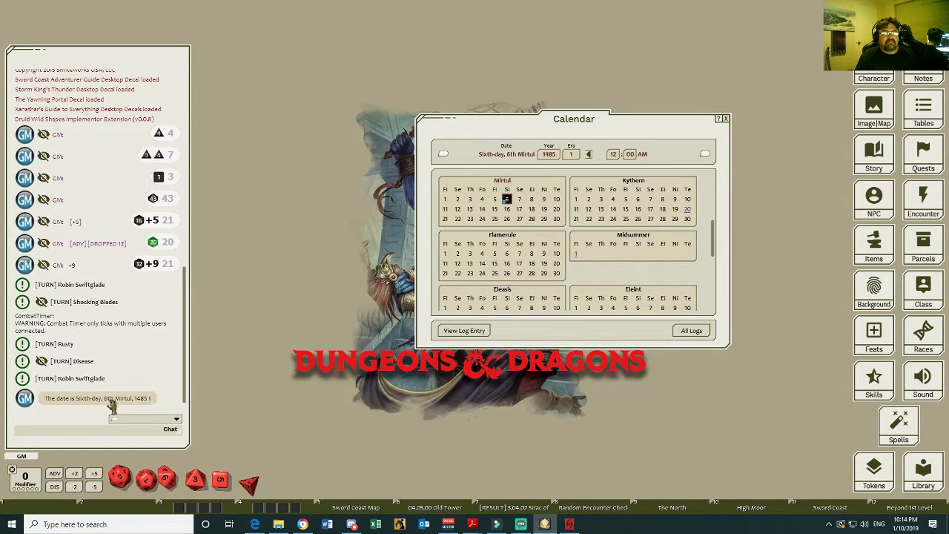
pyautogui.click(726, 119)
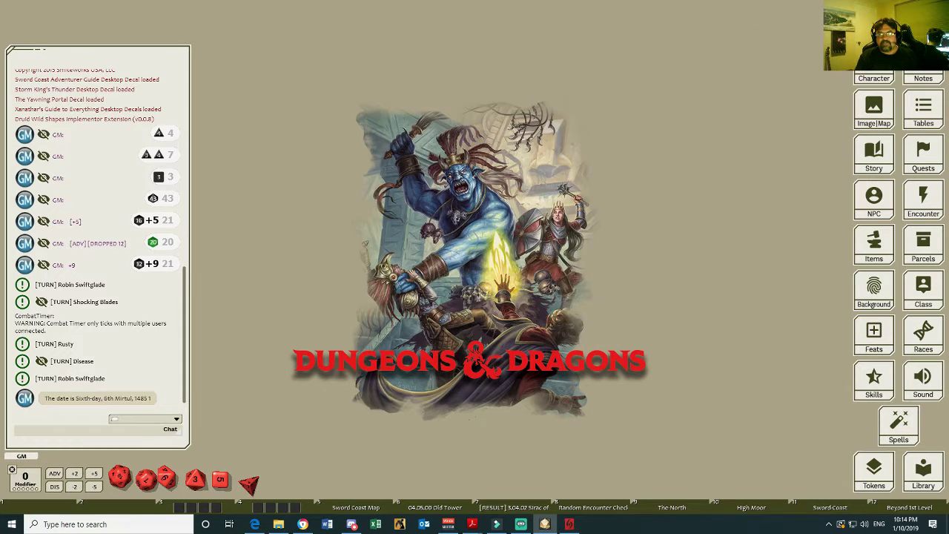
# - Open the dice colour picker and shift the dice colour through orange and yellow to bright green
pyautogui.click(932, 16)
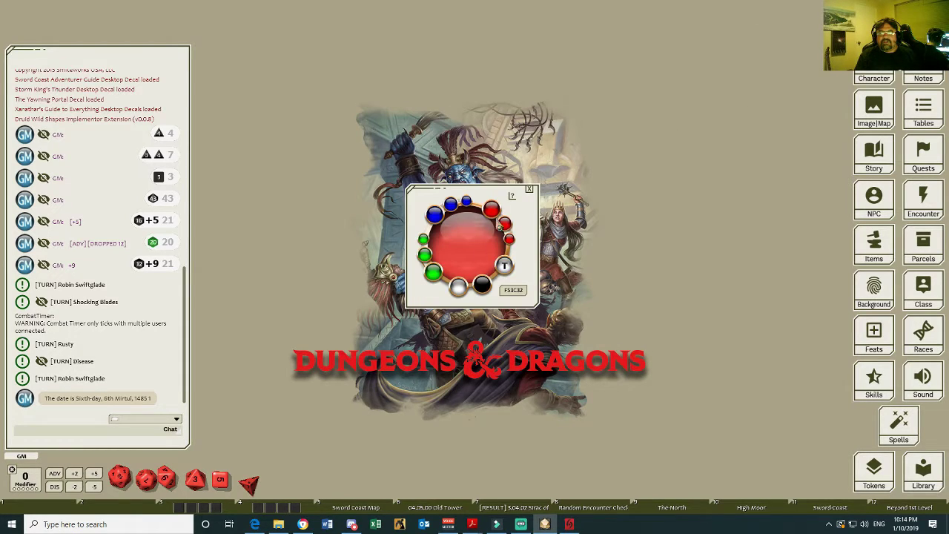
pyautogui.click(440, 276)
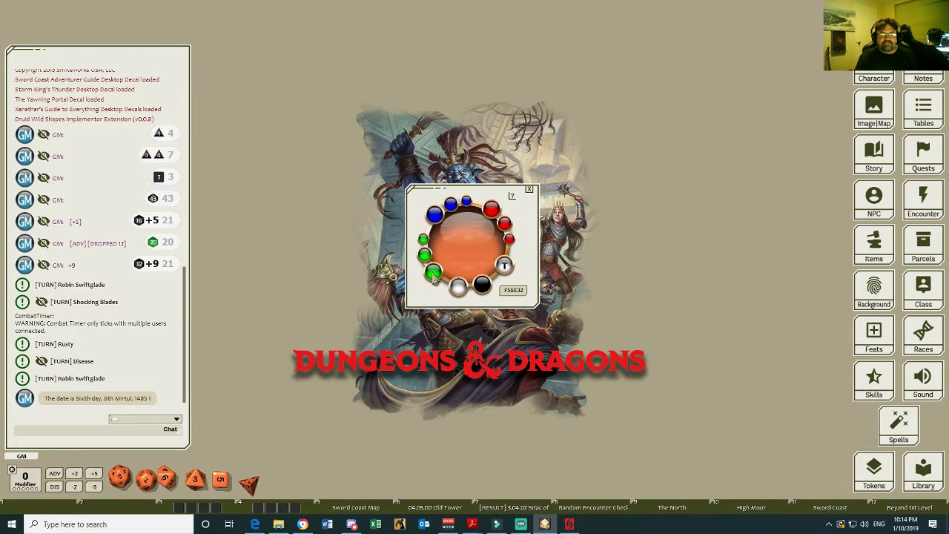
pyautogui.click(433, 273)
pyautogui.moveTo(457, 256); pyautogui.dragTo(448, 271)
pyautogui.click(424, 287)
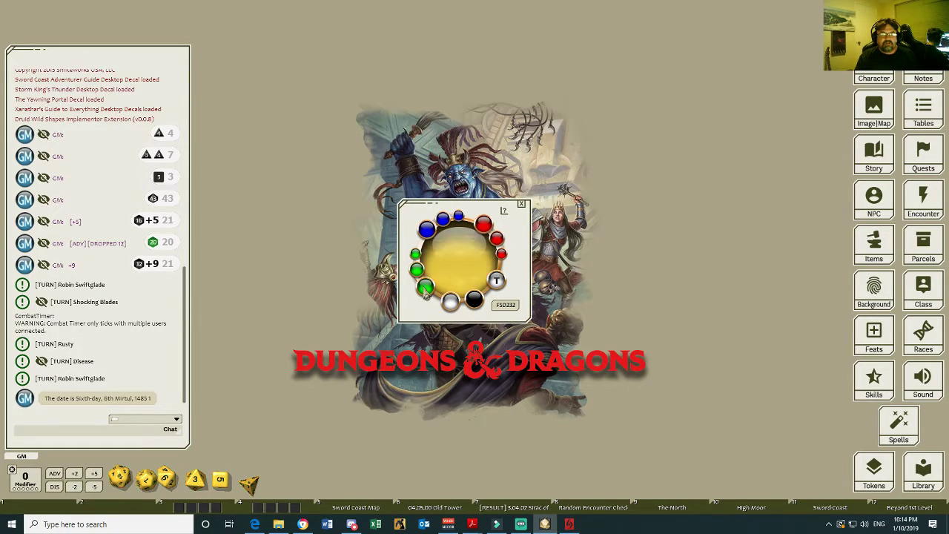
pyautogui.click(424, 288)
pyautogui.click(424, 287)
pyautogui.click(424, 288)
pyautogui.click(424, 288)
pyautogui.click(425, 291)
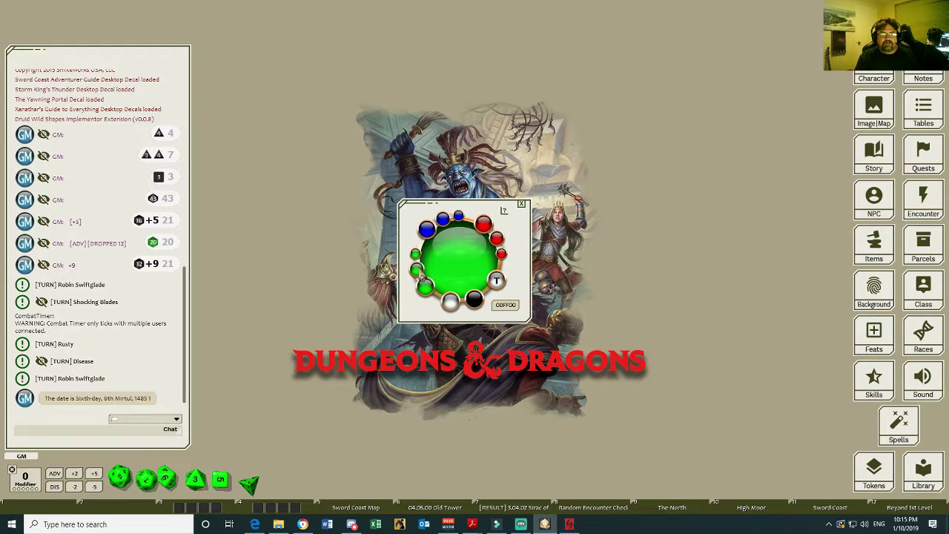
# - Change the dice colour back to red, F50000, and set the dice number colour to black
pyautogui.click(502, 257)
pyautogui.click(502, 256)
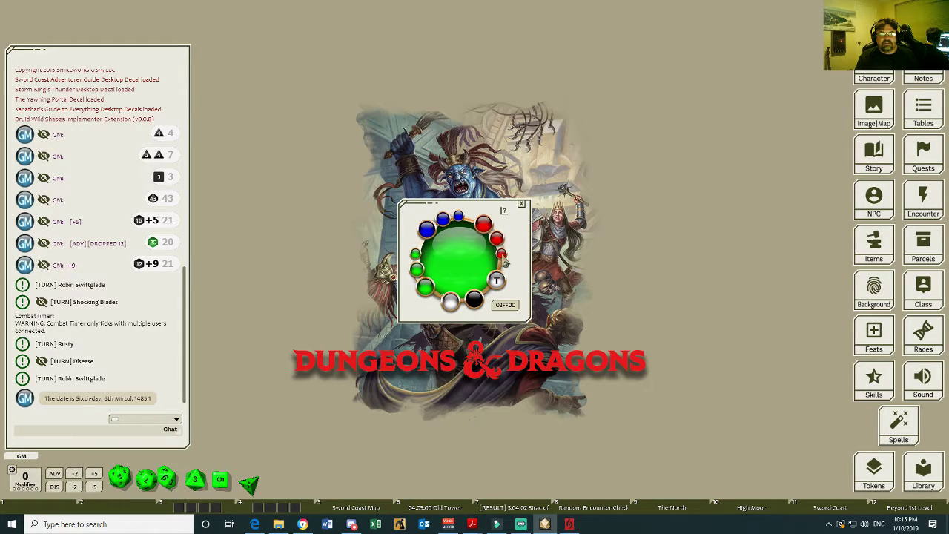
pyautogui.click(503, 257)
pyautogui.click(484, 224)
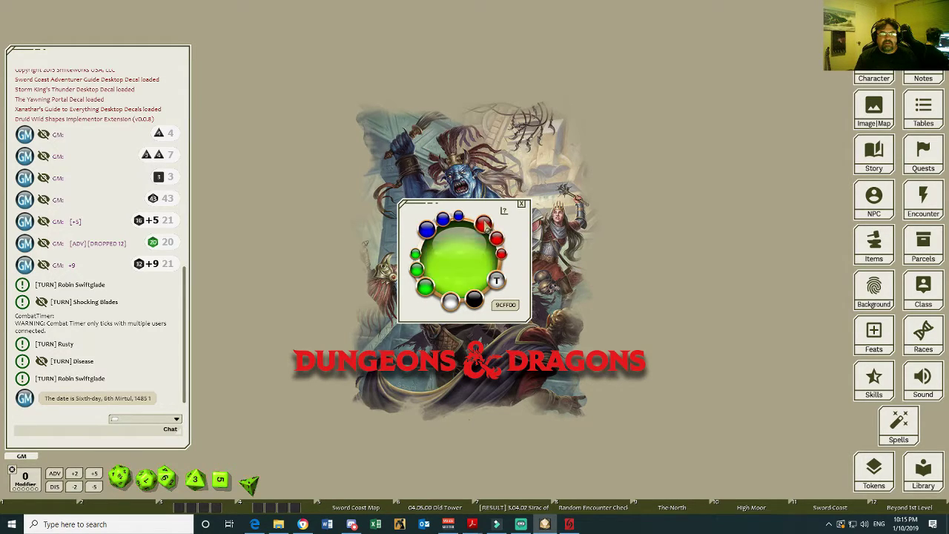
pyautogui.click(485, 225)
pyautogui.click(484, 225)
pyautogui.click(484, 225)
pyautogui.click(484, 225)
pyautogui.click(484, 225)
pyautogui.click(484, 224)
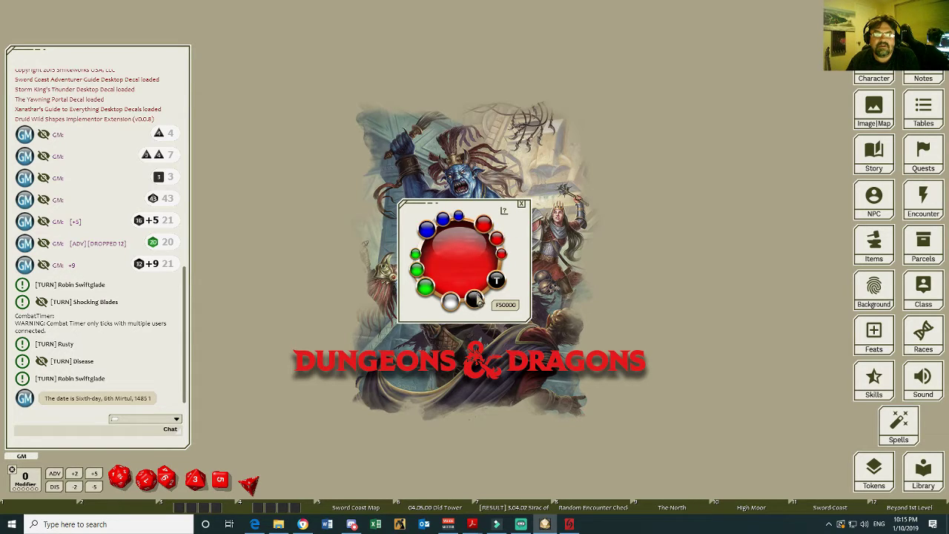
pyautogui.click(450, 300)
pyautogui.click(469, 299)
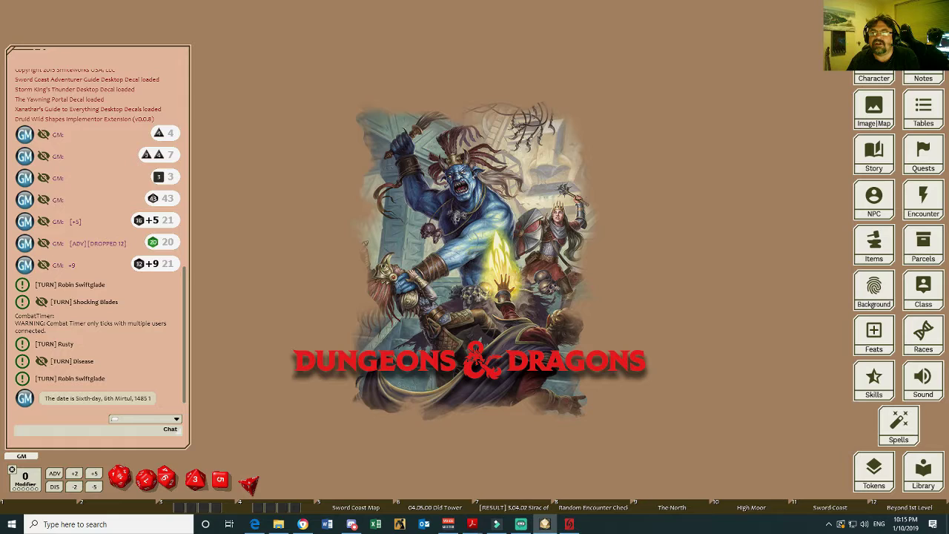
# - Open the Options window, look through its client, game, combat, token and extension settings, and close it
pyautogui.hotkey('ctrl', 'o')
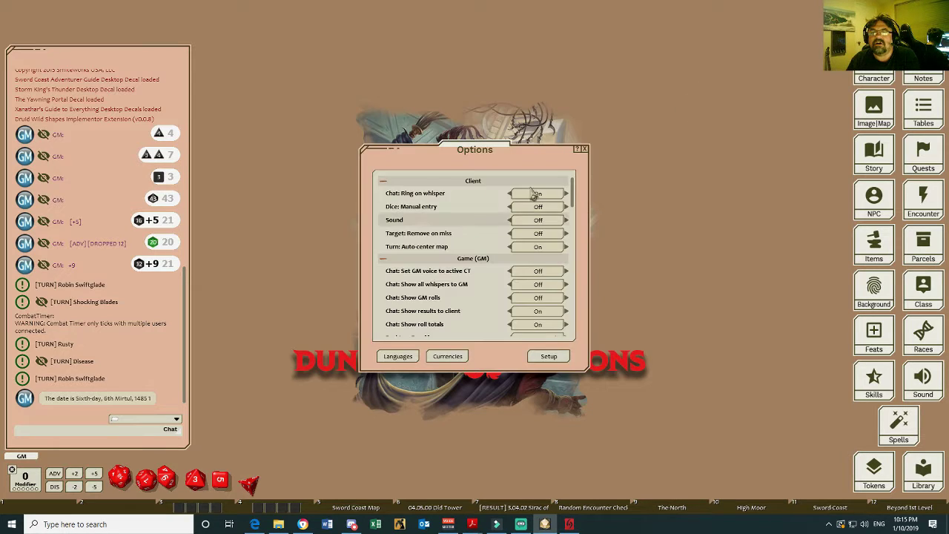
pyautogui.scroll(-3, 467, 285)
pyautogui.scroll(-10, 466, 280)
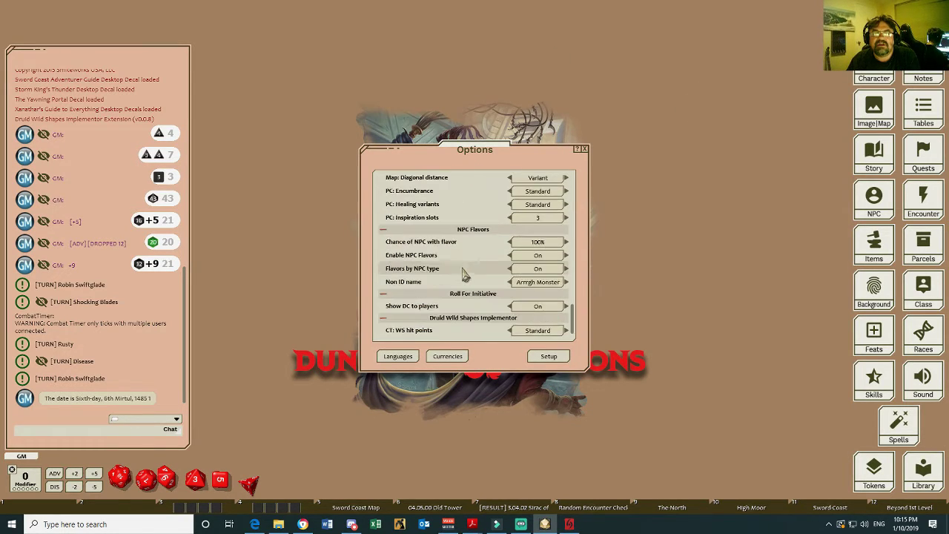
pyautogui.scroll(8, 463, 274)
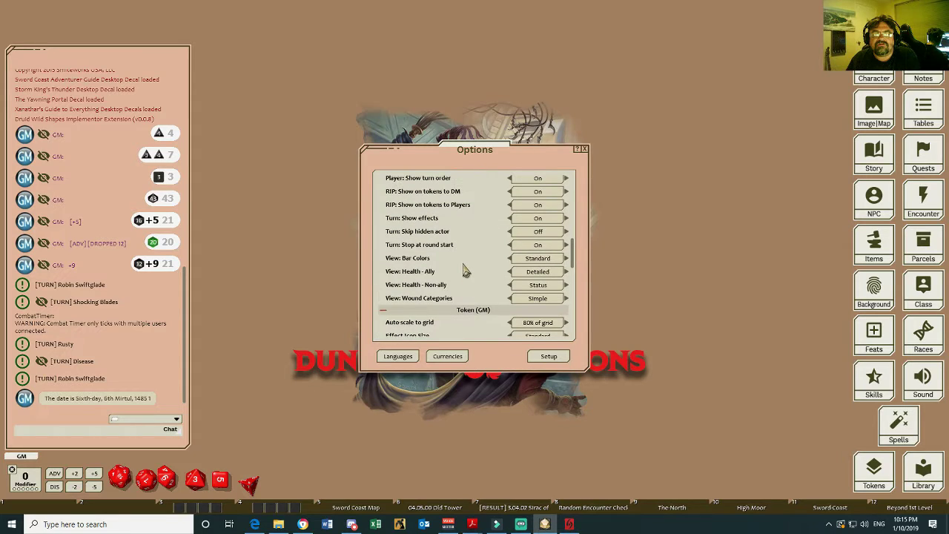
pyautogui.scroll(10, 465, 270)
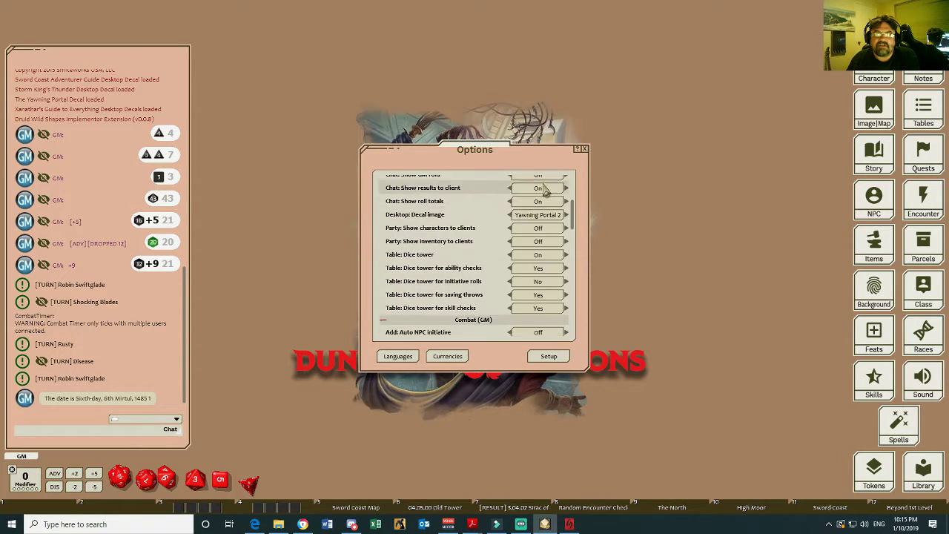
pyautogui.click(584, 149)
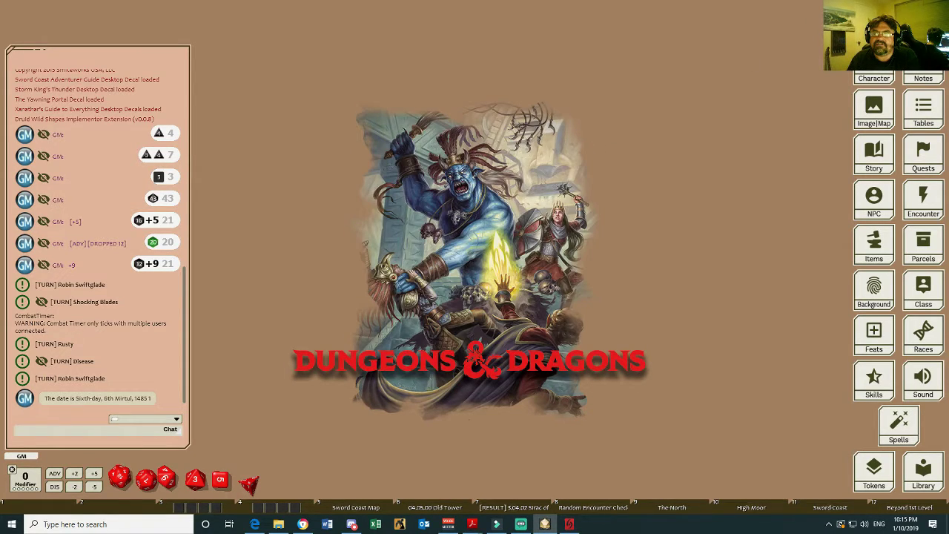
# - Activate the Opportunity and Sup. Cover attack modifiers in the Modifiers window, leaving Cover off, and close the window
pyautogui.click(885, 33)
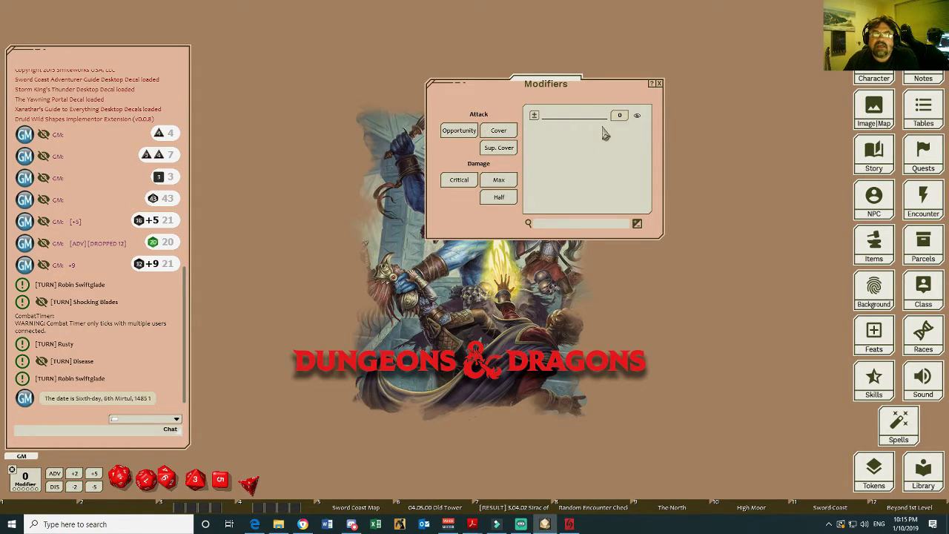
pyautogui.click(500, 133)
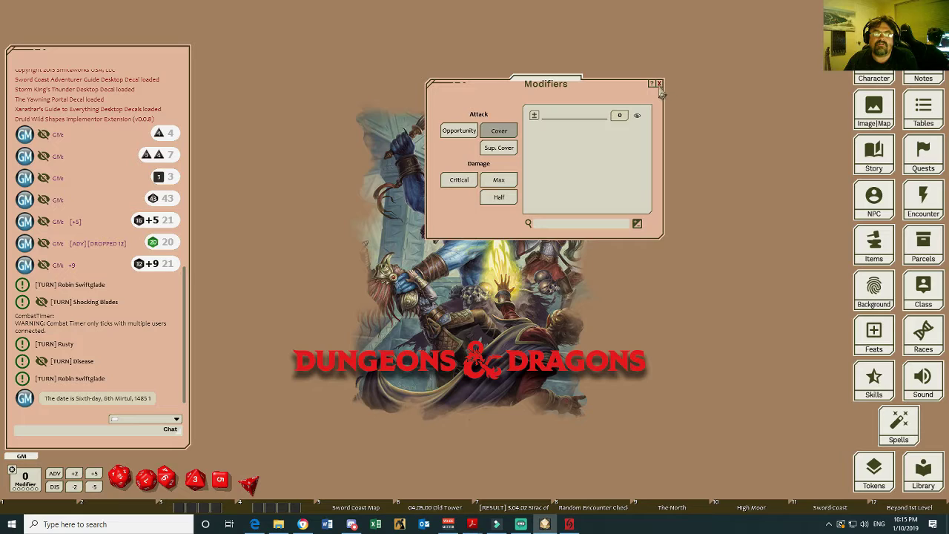
pyautogui.click(460, 132)
pyautogui.click(501, 133)
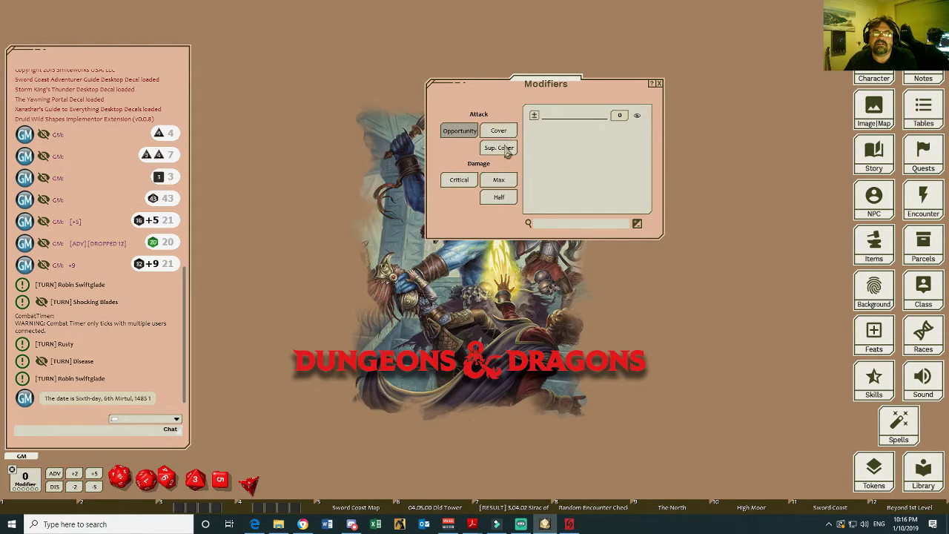
pyautogui.click(502, 151)
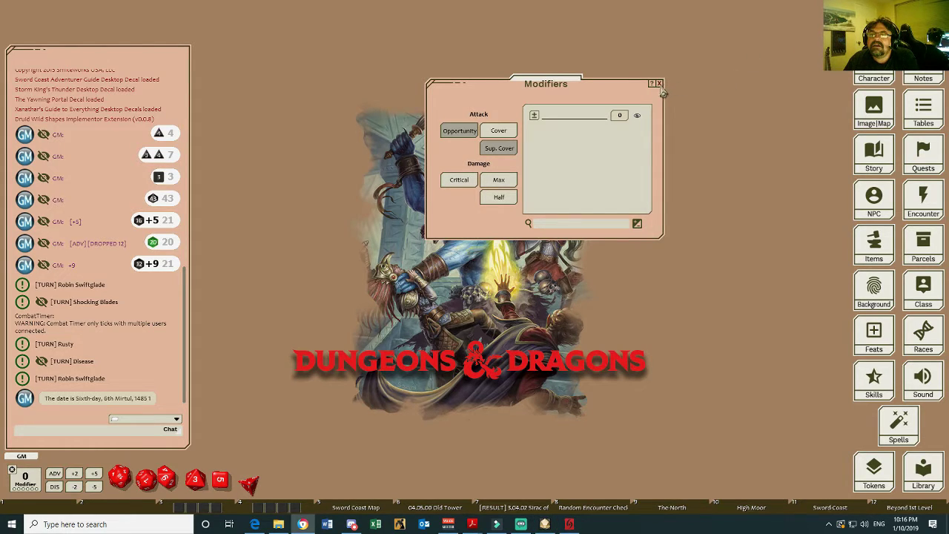
pyautogui.click(659, 84)
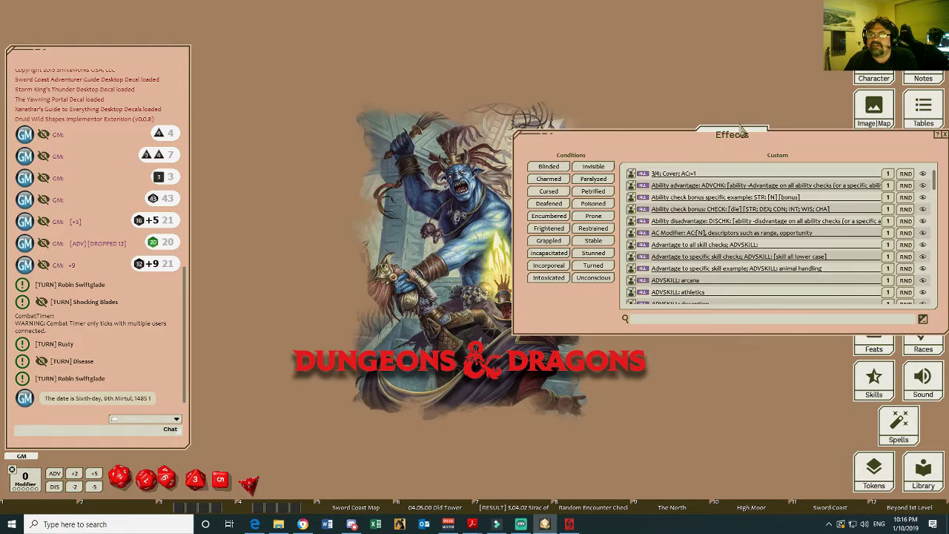
# - Browse the custom effects list in the Effects window down to the Hunter Mark and IFT entries
pyautogui.moveTo(719, 148); pyautogui.dragTo(470, 127)
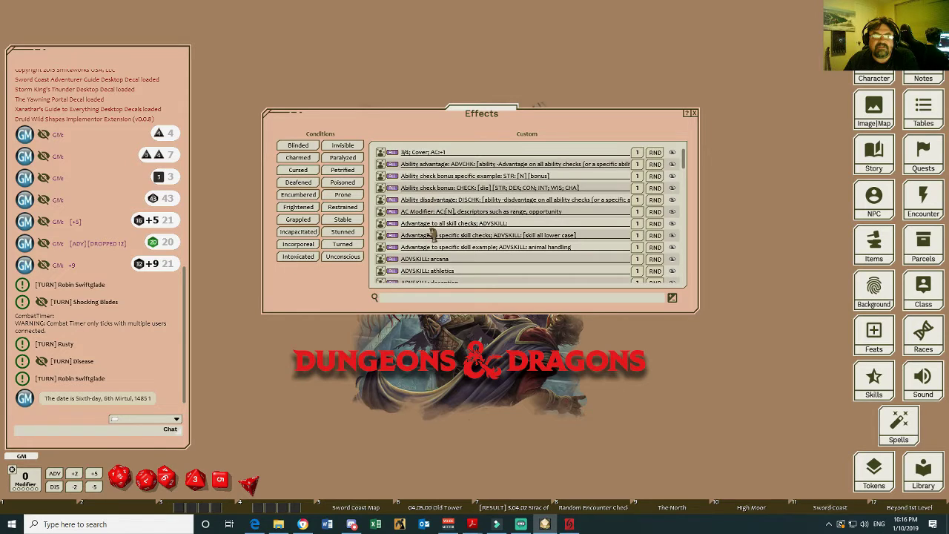
pyautogui.scroll(-5, 430, 236)
pyautogui.scroll(-6, 430, 236)
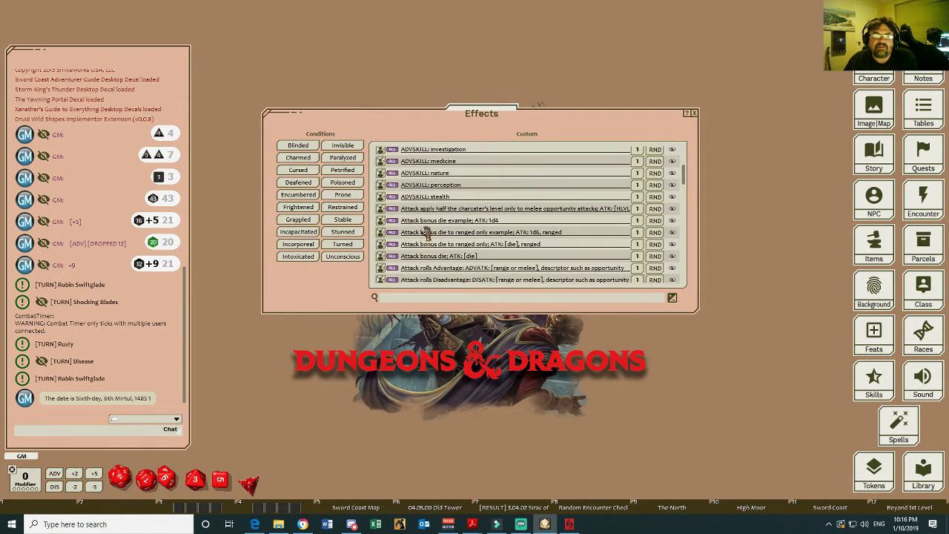
pyautogui.scroll(-4, 435, 219)
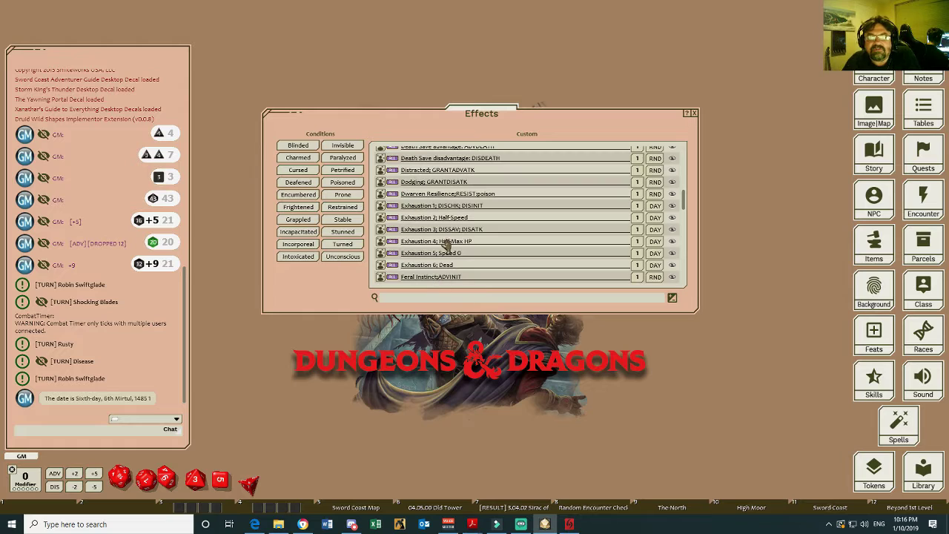
pyautogui.scroll(-6, 441, 237)
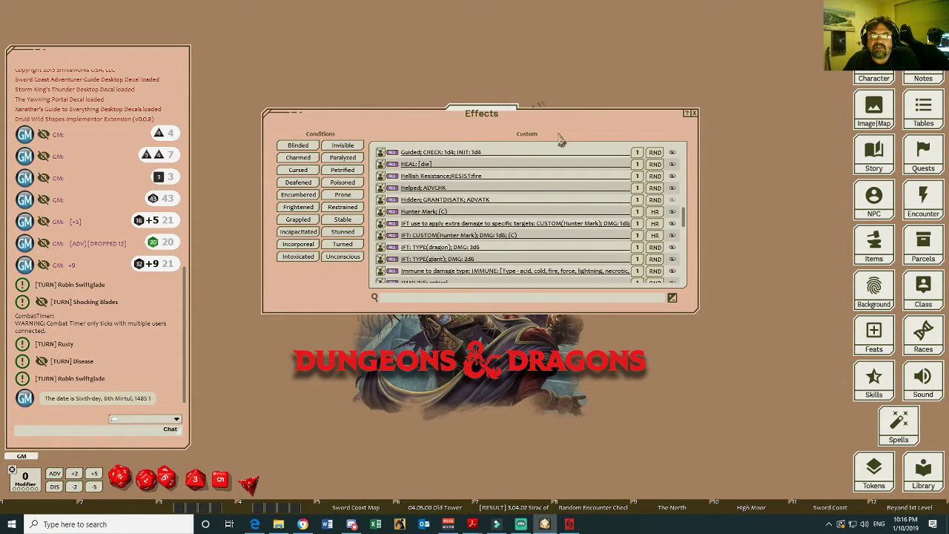
pyautogui.moveTo(596, 126); pyautogui.dragTo(705, 103)
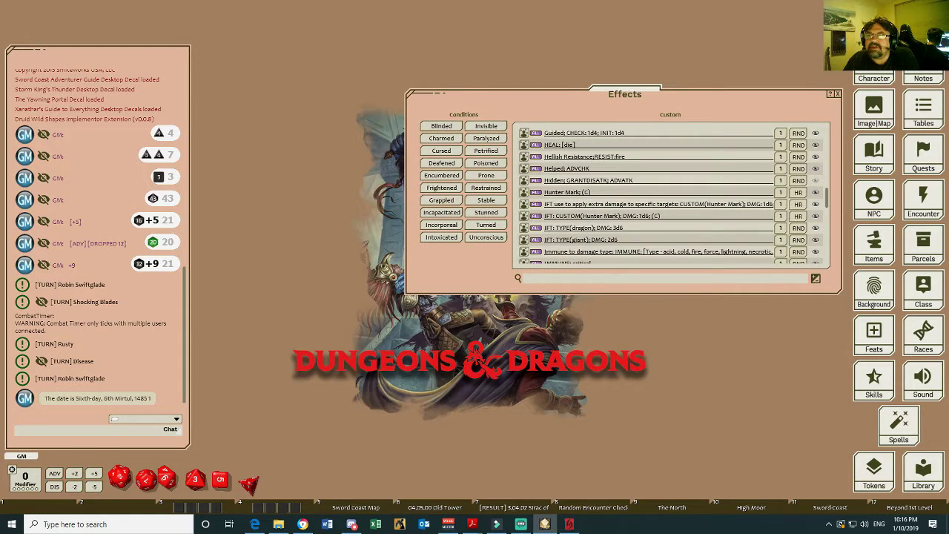
# - Open the Combat Tracker beside the Effects window and apply the Blinded condition to Robin Swiftglade
pyautogui.click(864, 16)
pyautogui.moveTo(610, 42); pyautogui.dragTo(378, 38)
pyautogui.moveTo(567, 93); pyautogui.dragTo(664, 69)
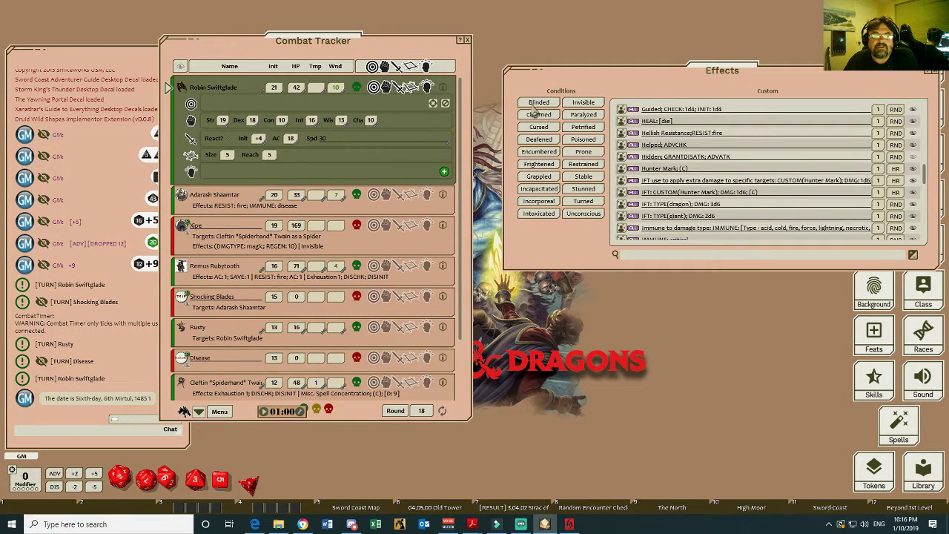
pyautogui.moveTo(191, 105); pyautogui.dragTo(208, 172)
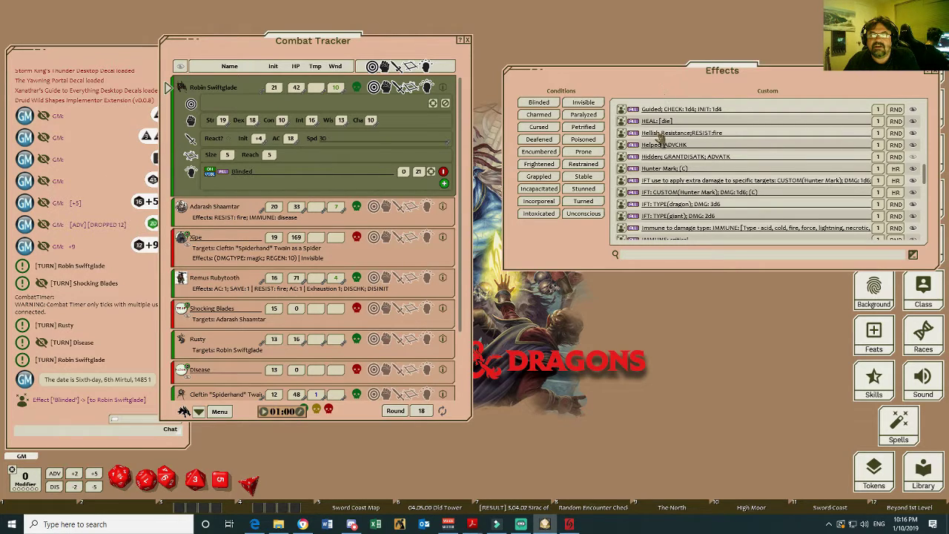
# - Apply the custom effect IFT: TYPE(giant); DMG: 2d6 to Robin Swiftglade and remove it again
pyautogui.scroll(-3, 658, 141)
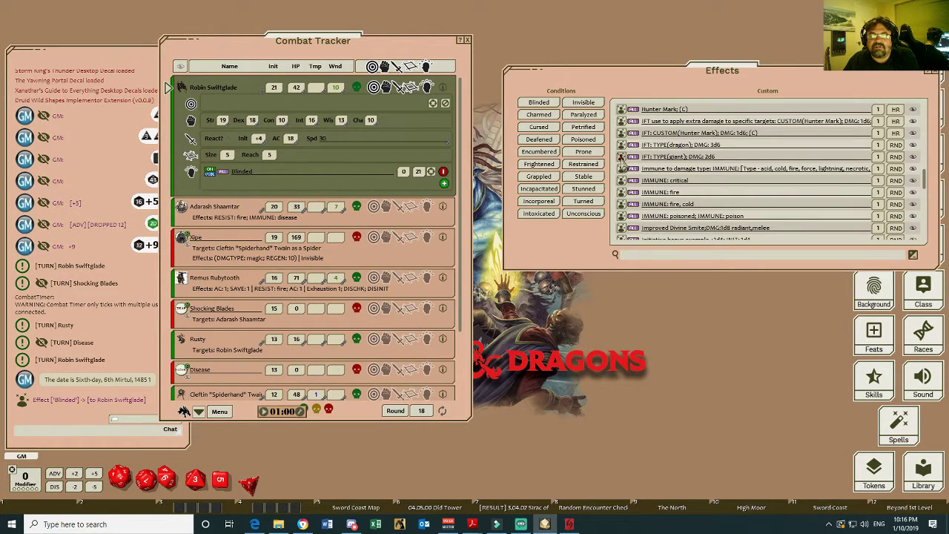
pyautogui.moveTo(622, 158); pyautogui.dragTo(227, 191)
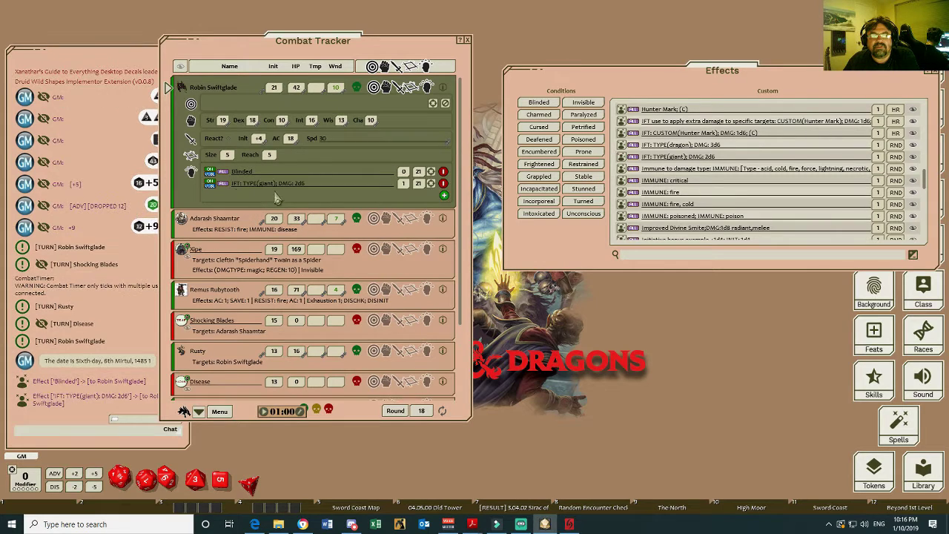
pyautogui.click(443, 184)
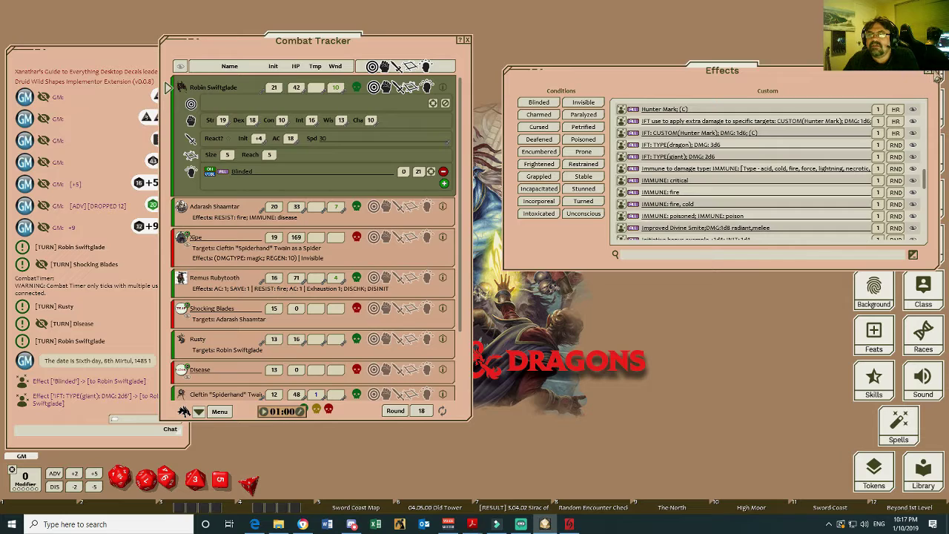
# - Close the Effects window and the Combat Tracker
pyautogui.click(937, 74)
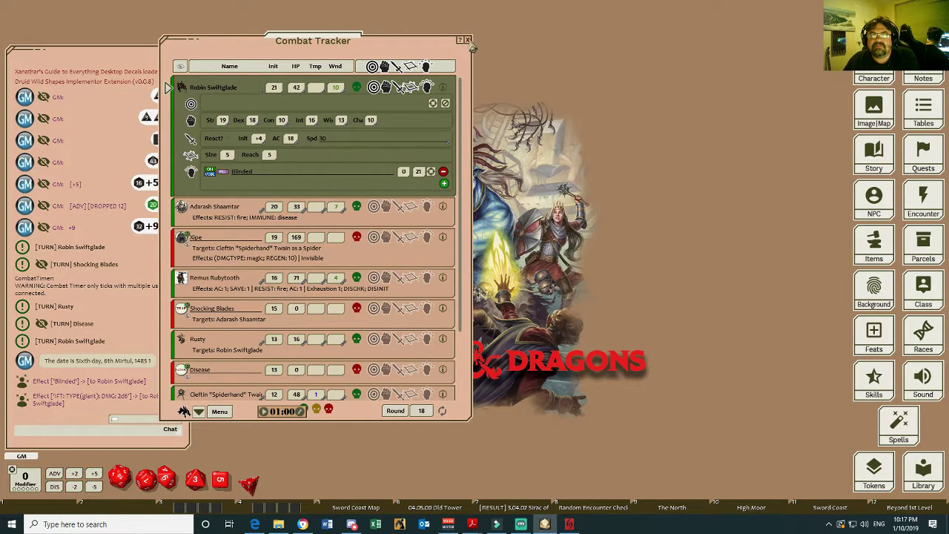
pyautogui.click(468, 40)
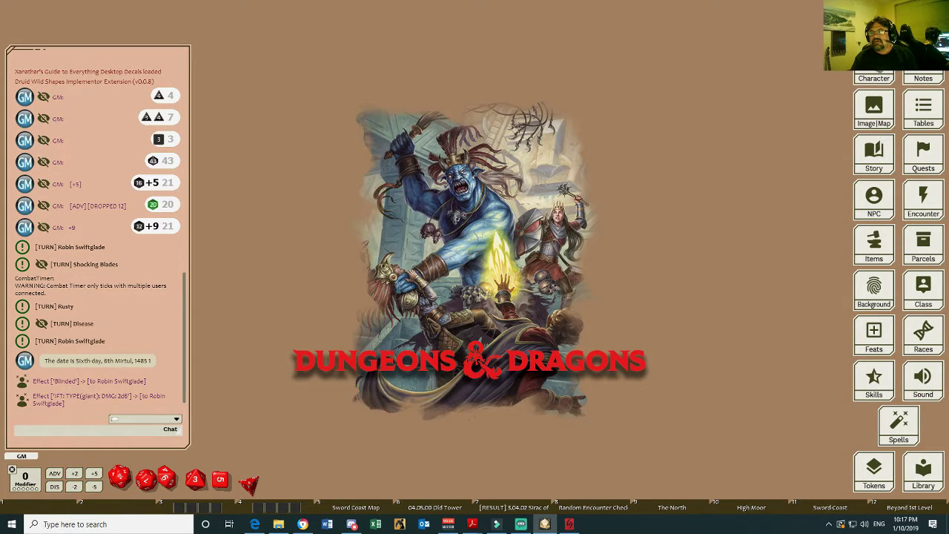
# - Open the Character Selection window and look through the campaign's characters, their levels and their owners
pyautogui.click(874, 67)
pyautogui.scroll(-3, 432, 242)
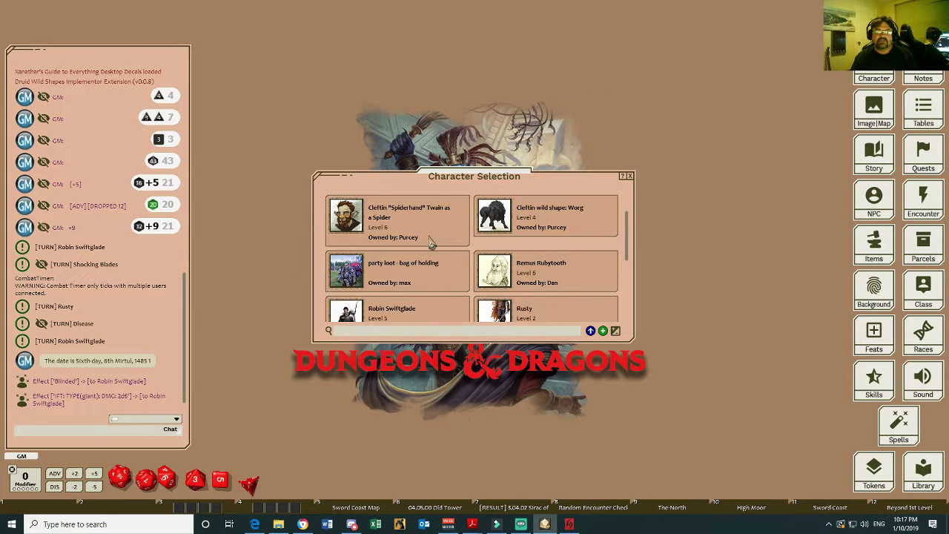
pyautogui.scroll(1, 445, 245)
pyautogui.scroll(-3, 456, 259)
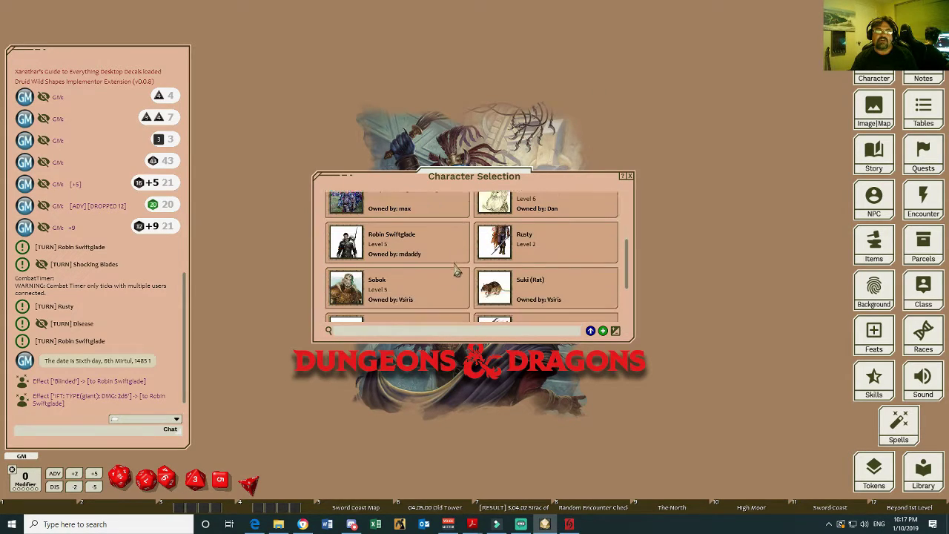
pyautogui.scroll(-2, 445, 282)
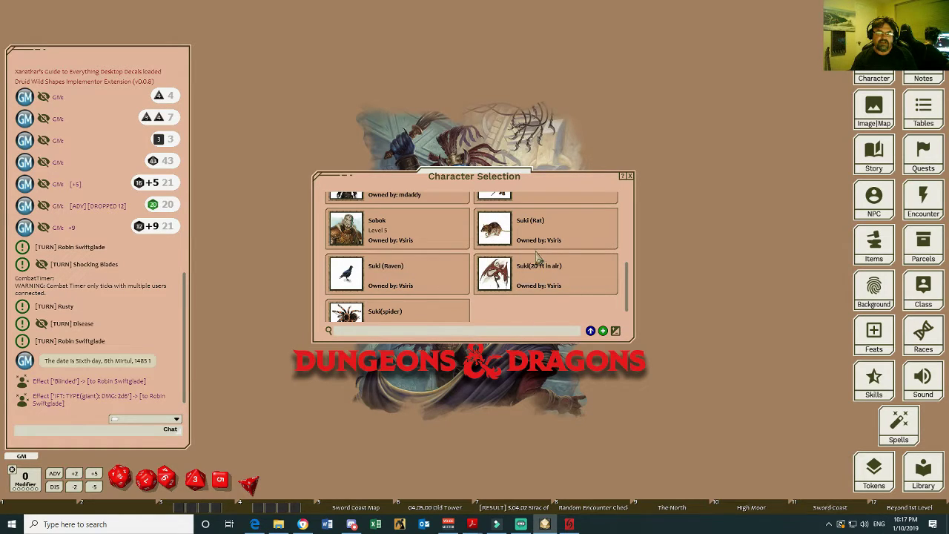
pyautogui.scroll(5, 396, 259)
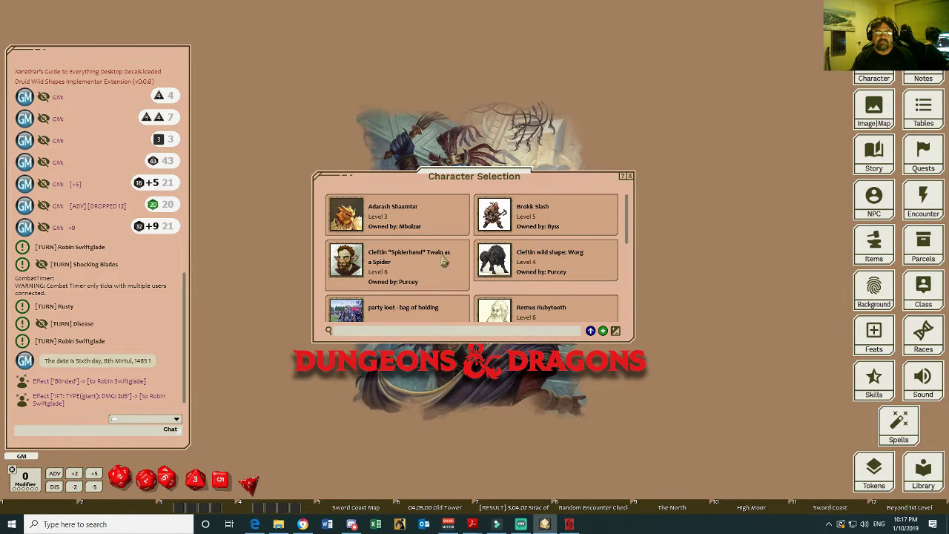
pyautogui.scroll(-3, 469, 252)
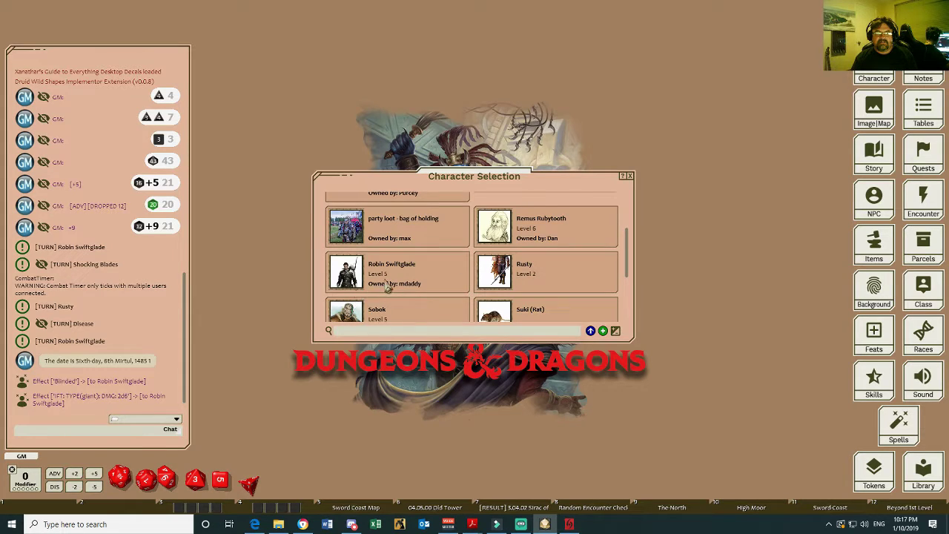
pyautogui.scroll(-3, 400, 287)
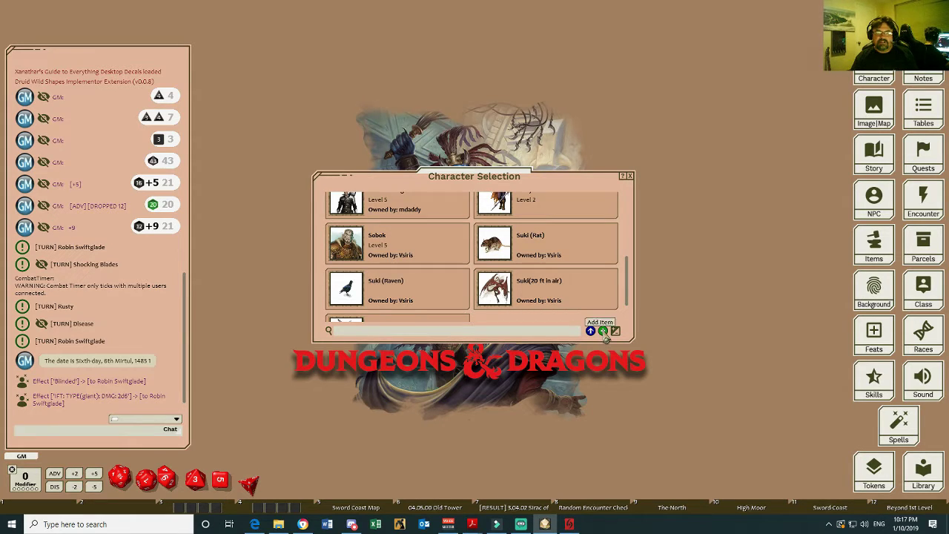
# - Create a new blank character and close the Character Selection window
pyautogui.click(607, 332)
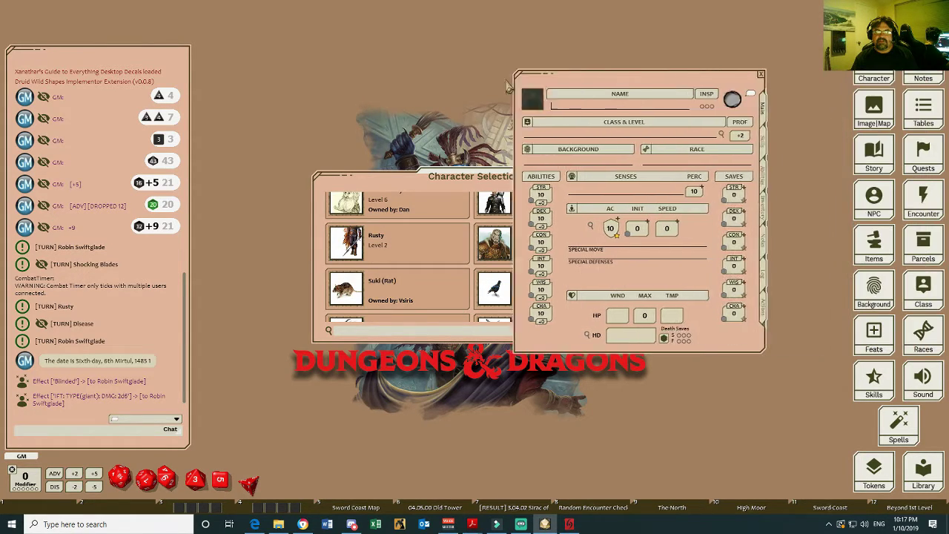
pyautogui.click(630, 177)
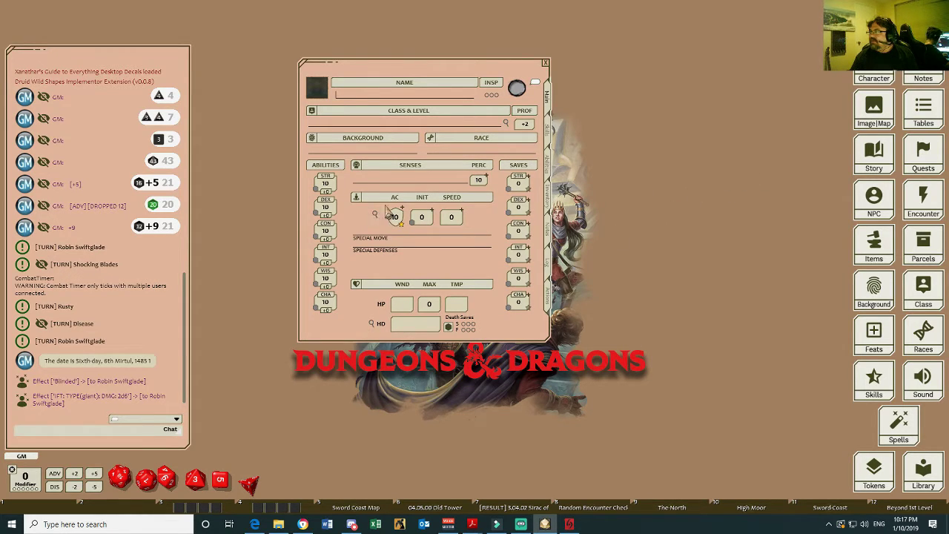
# - Browse the portraits available for the new character and open the portraits folder in File Explorer
pyautogui.click(317, 92)
pyautogui.scroll(-3, 423, 249)
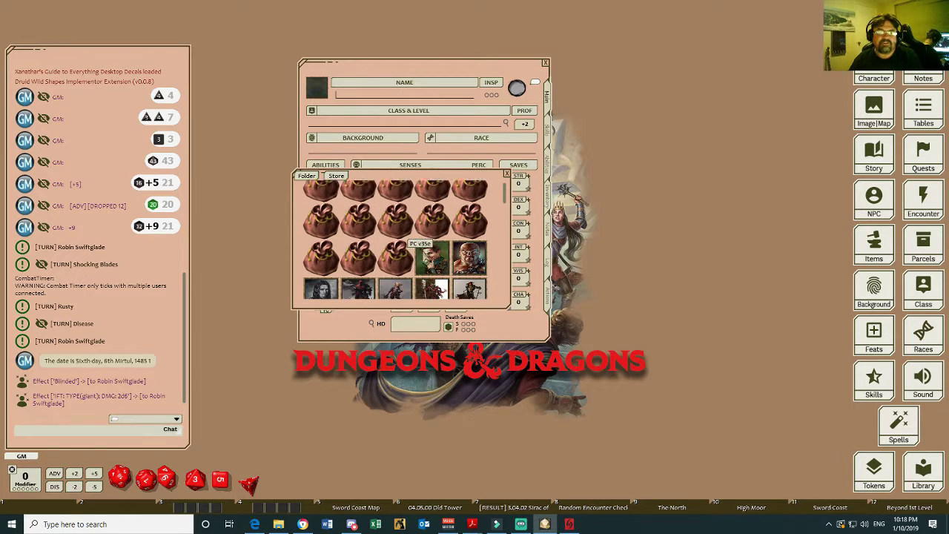
pyautogui.scroll(-2, 423, 259)
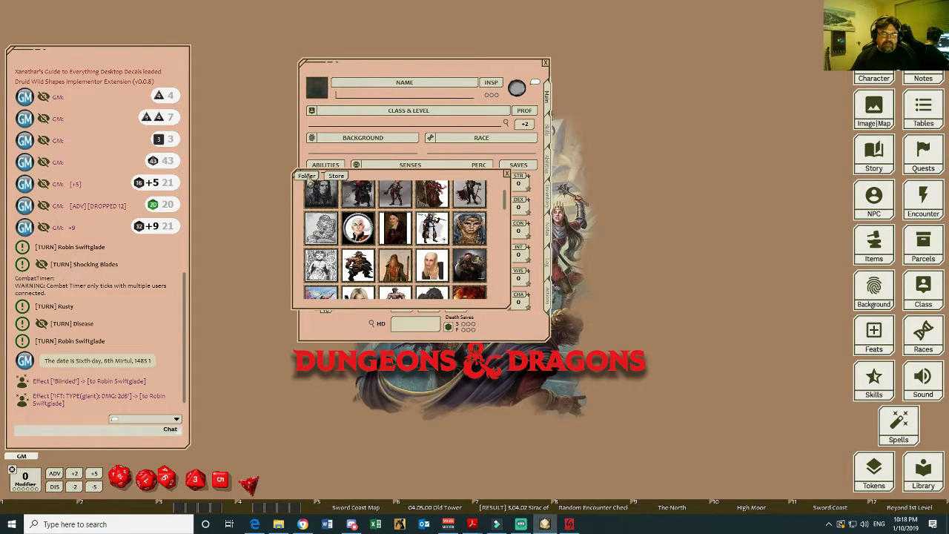
pyautogui.click(306, 175)
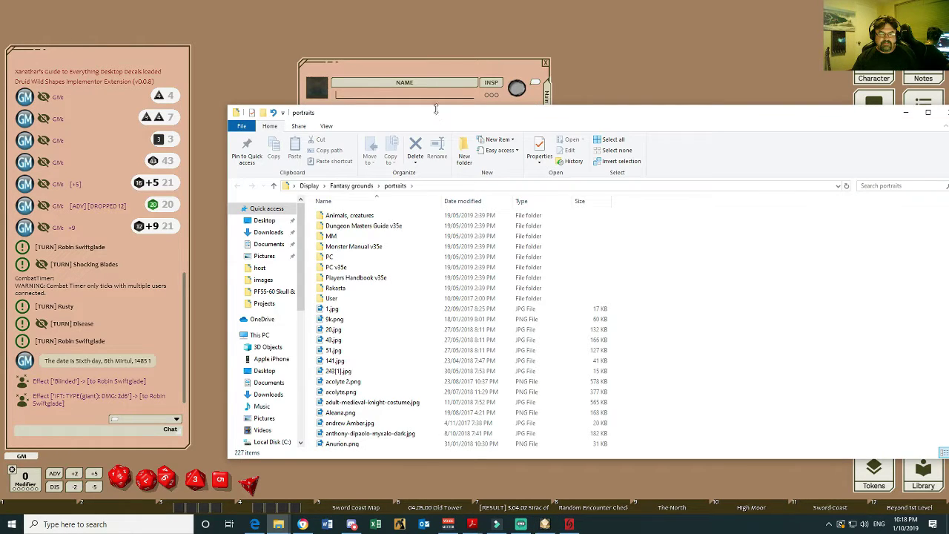
pyautogui.moveTo(436, 104); pyautogui.dragTo(337, 105)
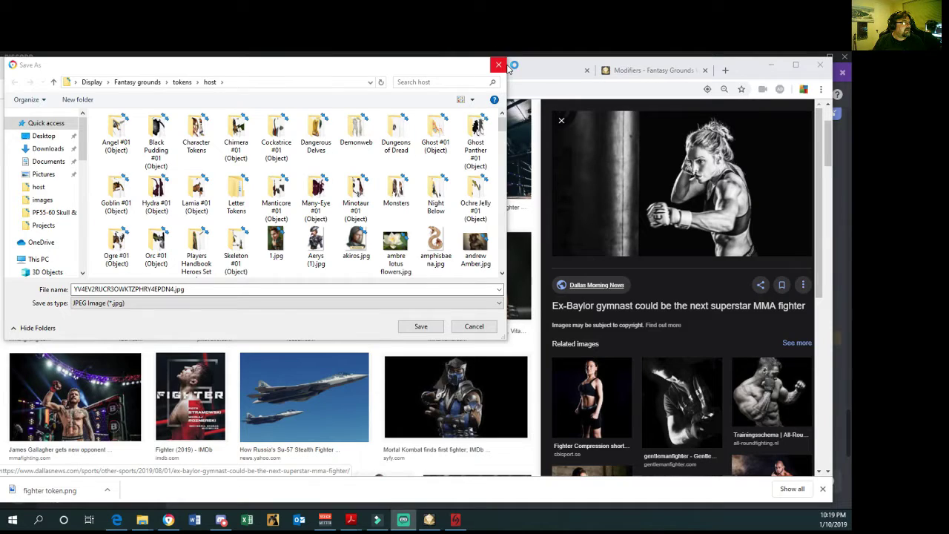
# - Cancel the open save dialog in Chrome and restart saving the enlarged MMA fighter image, choosing the Fantasy grounds portraits folder
pyautogui.press('Return')
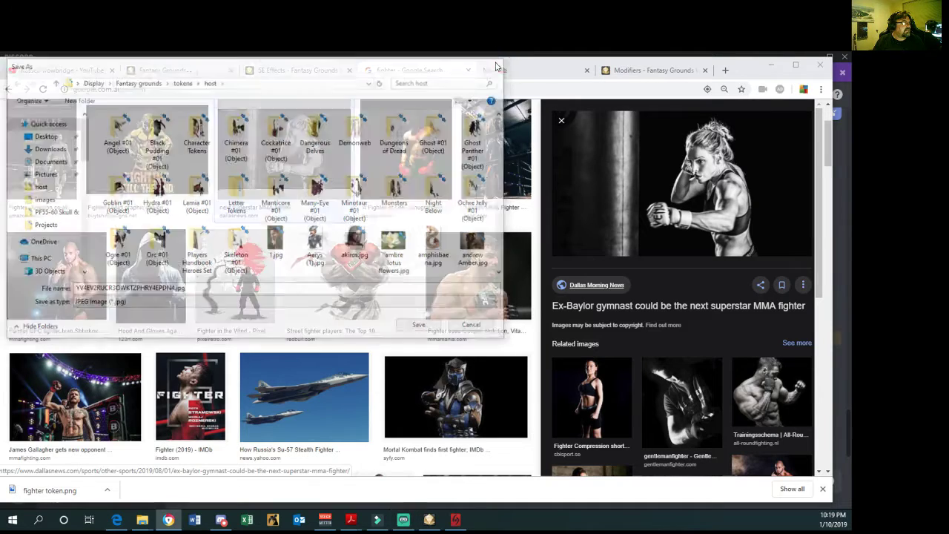
pyautogui.scroll(2, 369, 128)
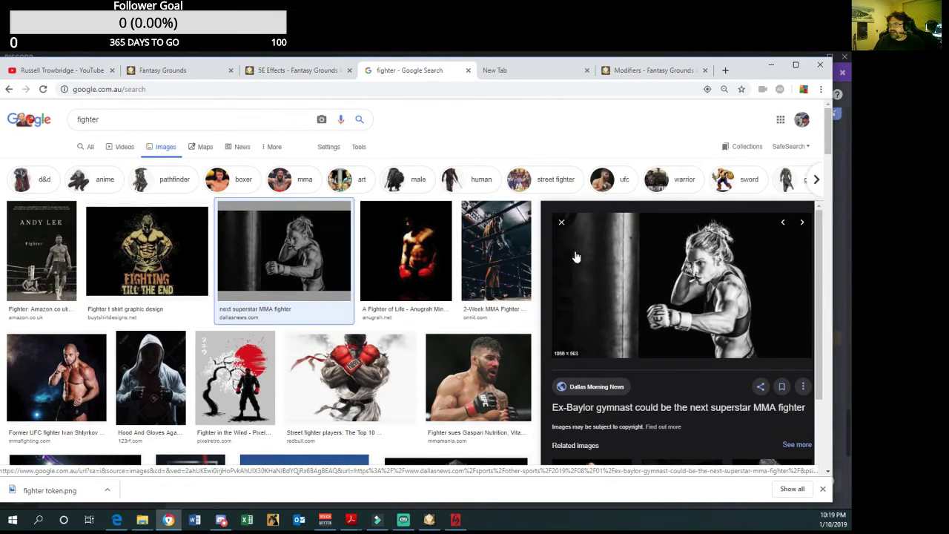
pyautogui.click(135, 124)
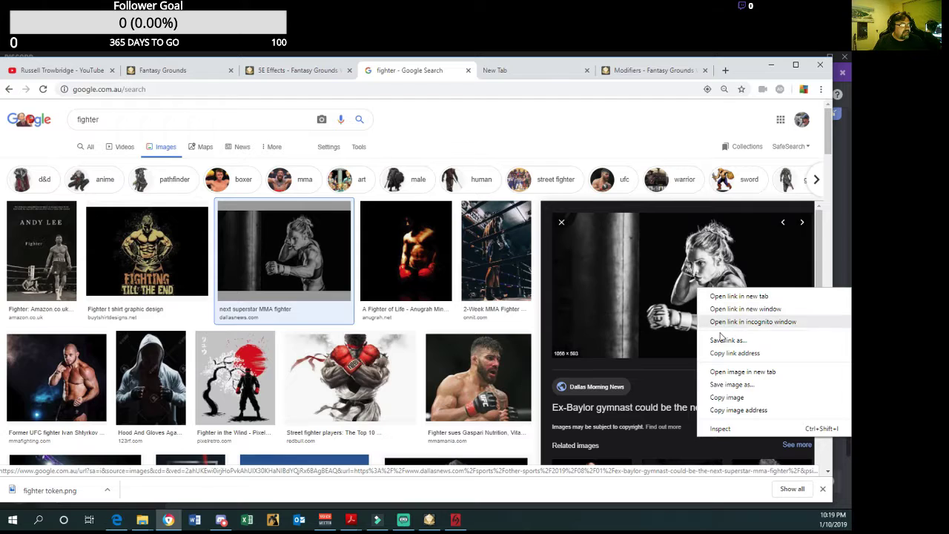
pyautogui.click(728, 385)
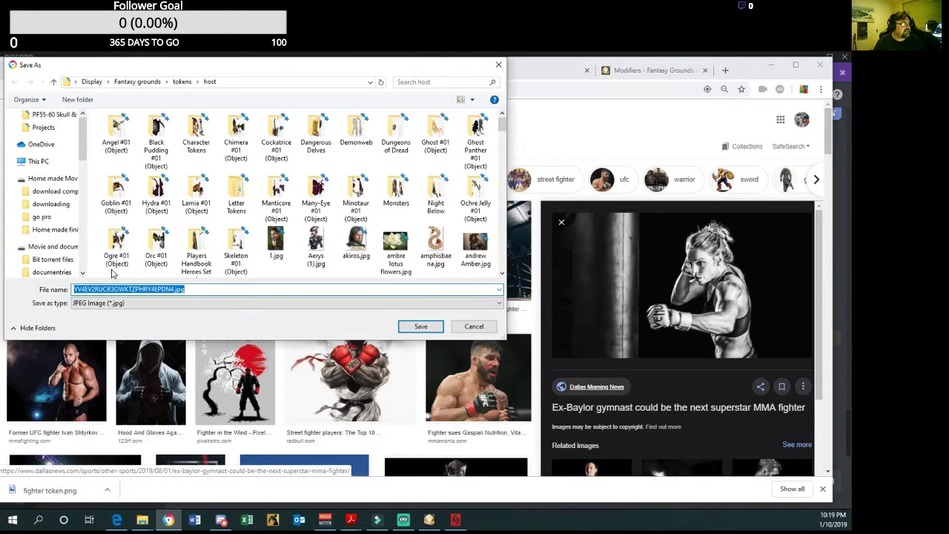
pyautogui.click(138, 81)
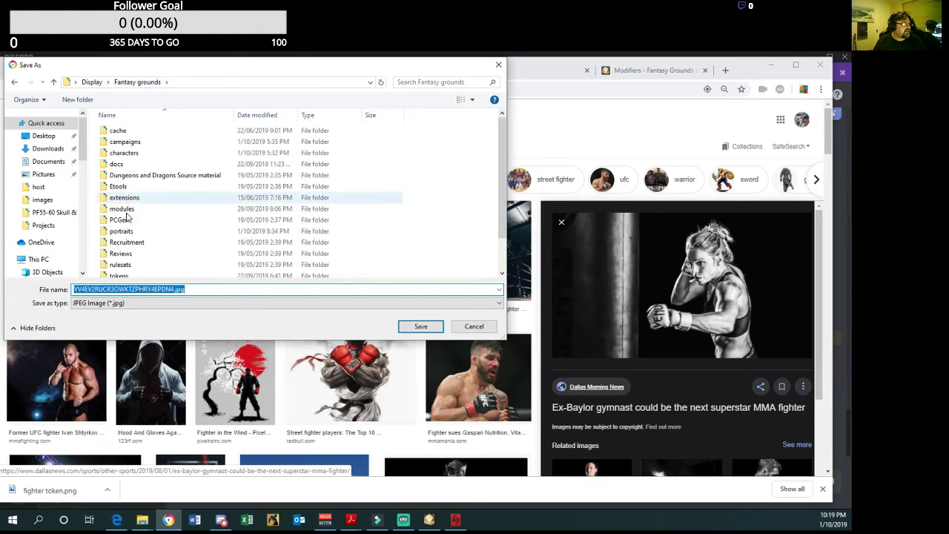
pyautogui.scroll(-1, 130, 252)
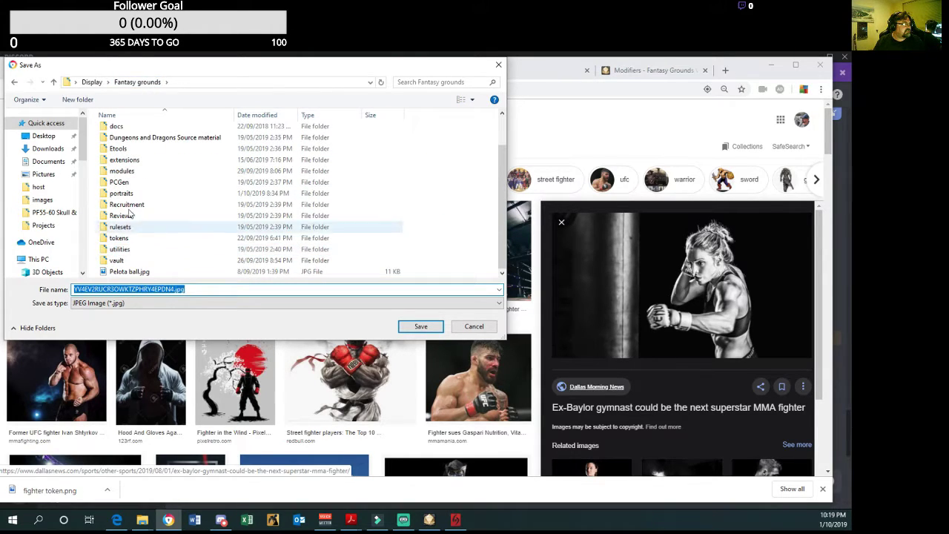
pyautogui.doubleClick(127, 196)
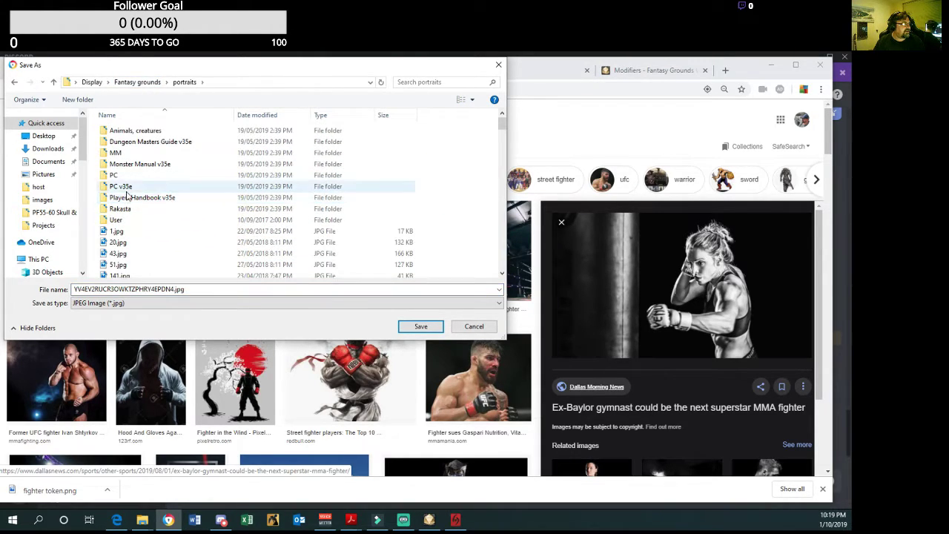
# - Name the image "female fighter" and save it as a JPEG in the portraits folder
pyautogui.click(104, 288)
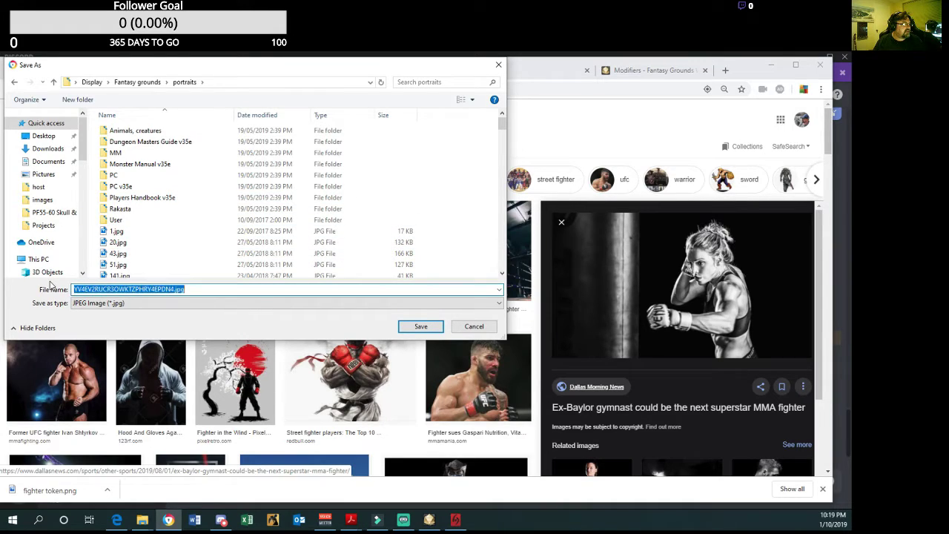
pyautogui.write('female')
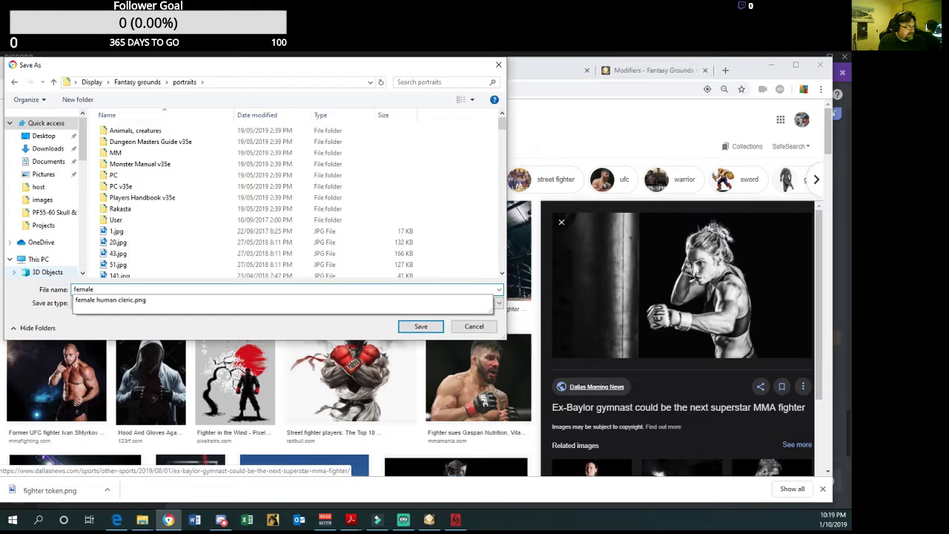
pyautogui.write(' fighter')
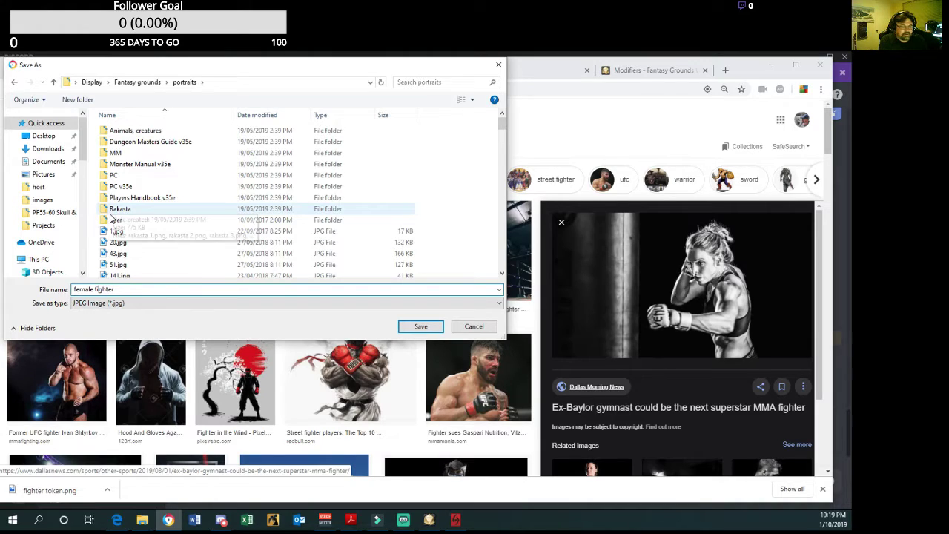
pyautogui.click(420, 326)
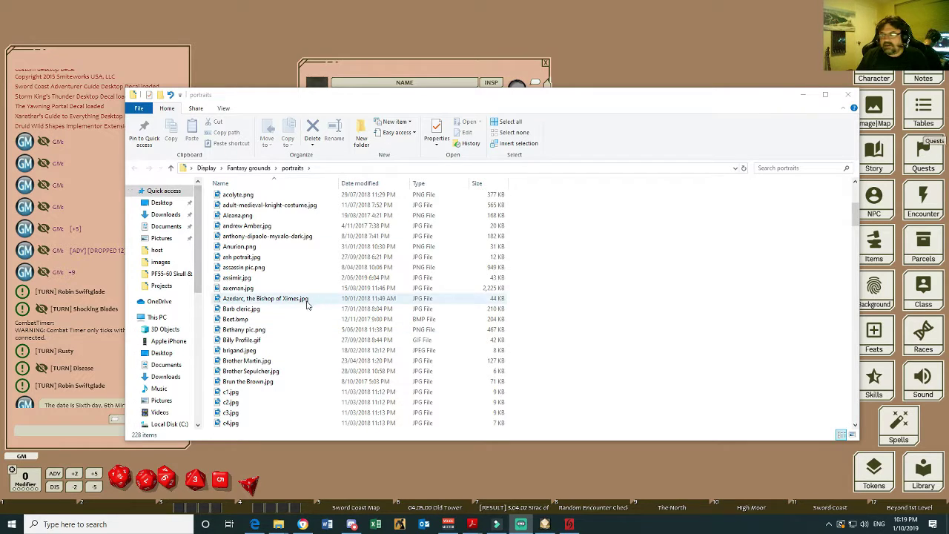
# - Locate female fighter.jpg in the portraits folder and close the File Explorer window
pyautogui.scroll(-12, 292, 375)
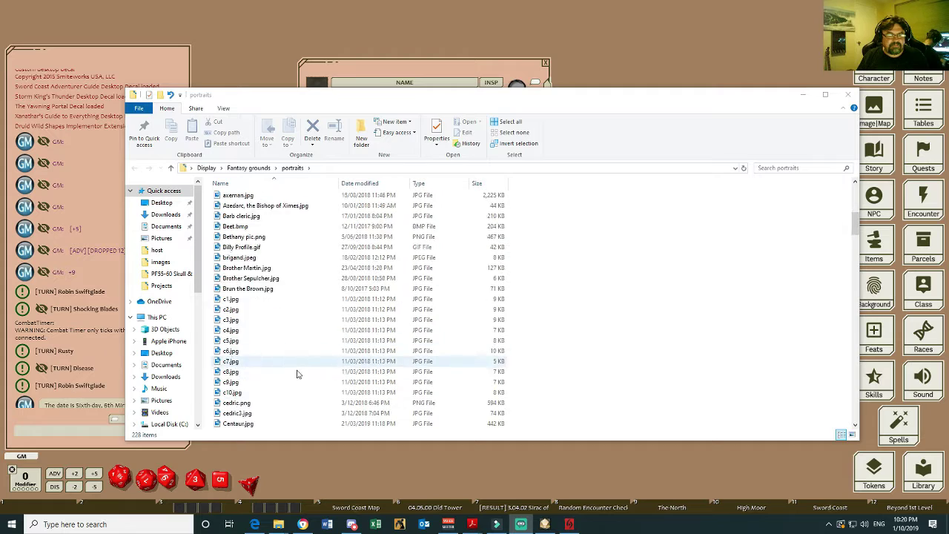
pyautogui.scroll(-7, 292, 382)
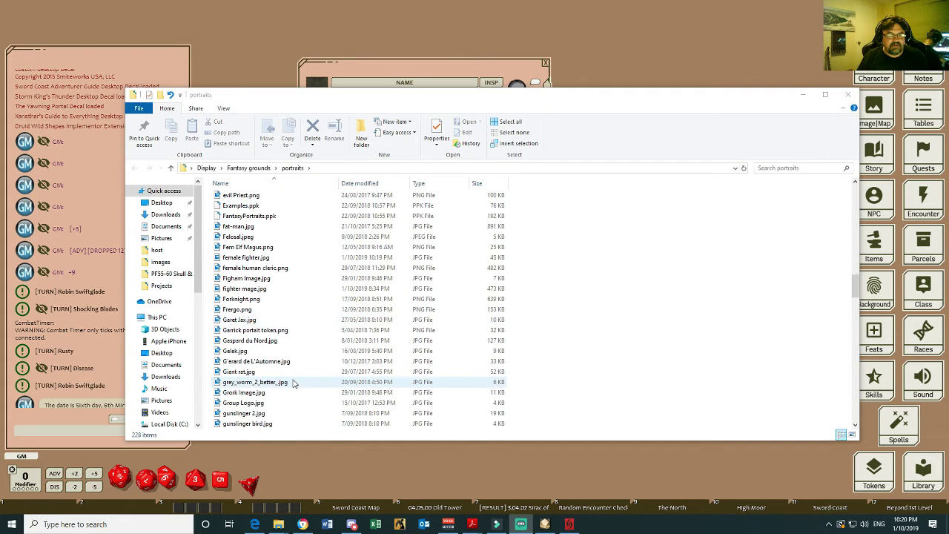
pyautogui.click(239, 257)
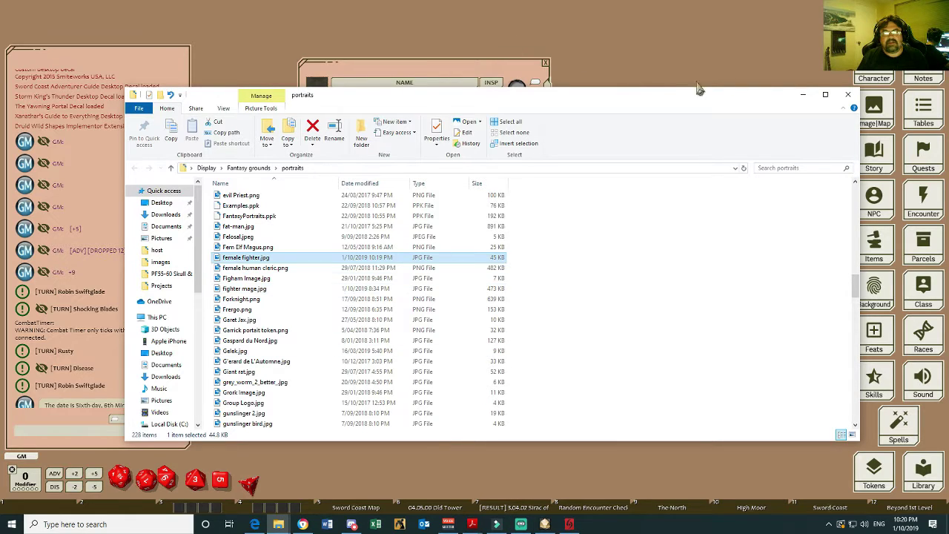
pyautogui.click(847, 95)
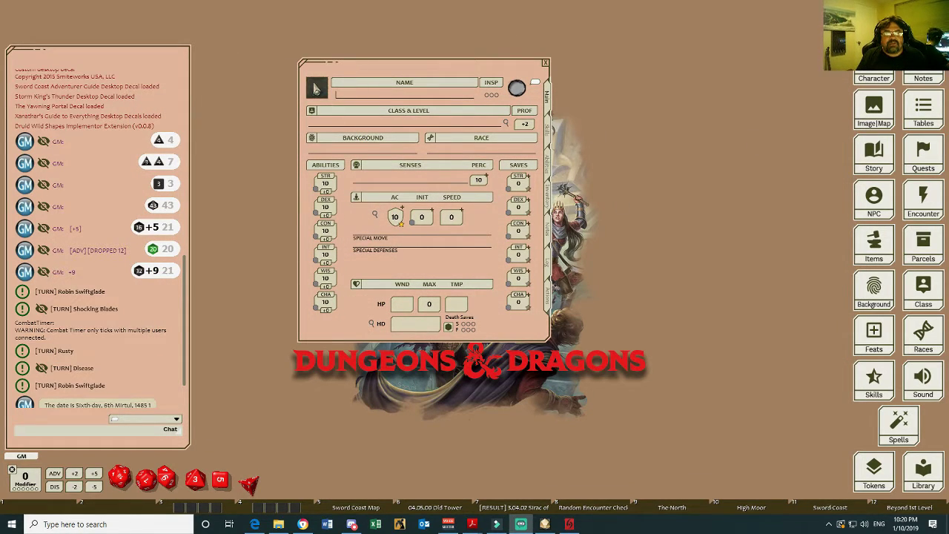
# - Look through the new character's available portraits for the saved female fighter image, then close the portrait selection
pyautogui.click(316, 88)
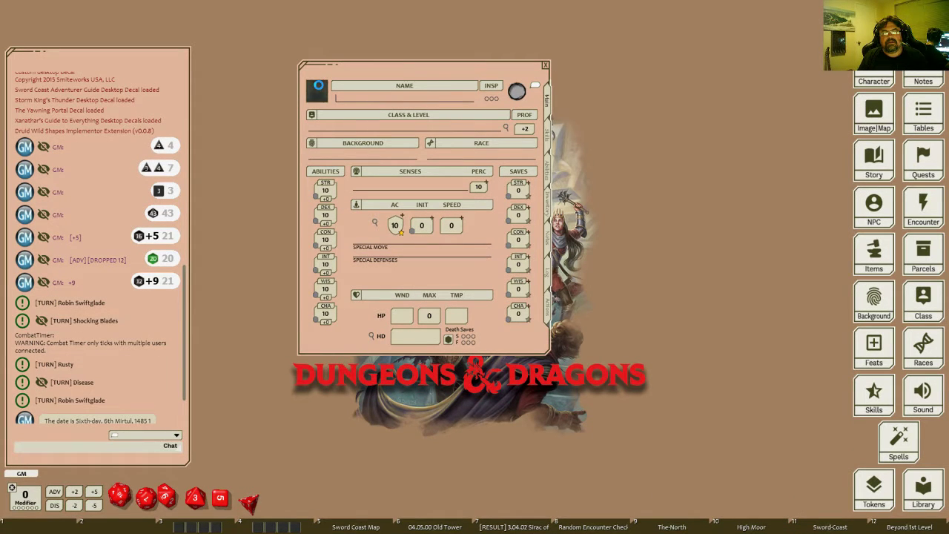
pyautogui.click(318, 89)
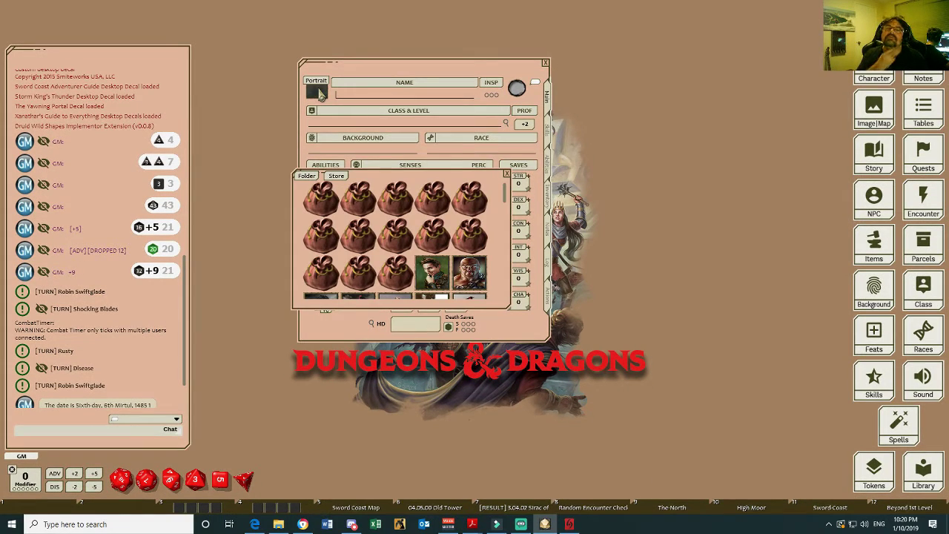
pyautogui.scroll(-5, 396, 244)
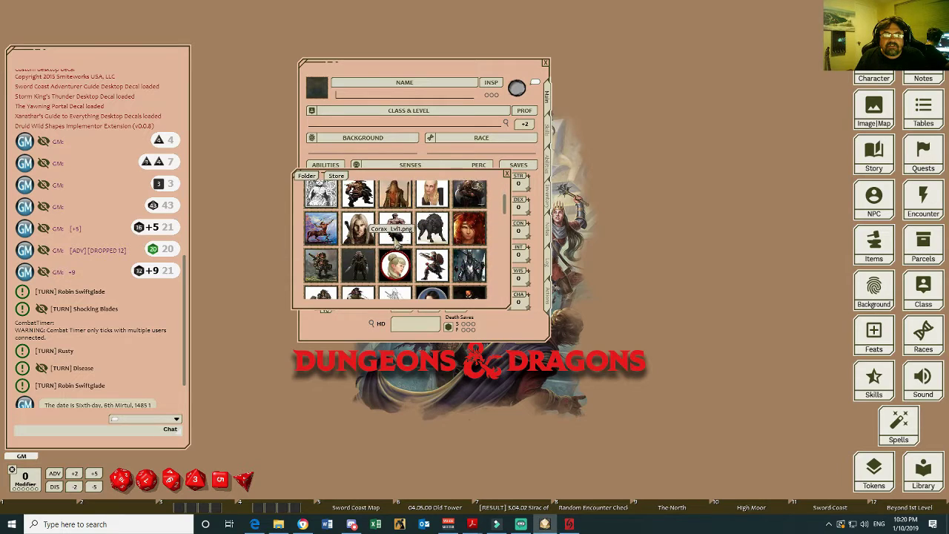
pyautogui.scroll(-8, 397, 244)
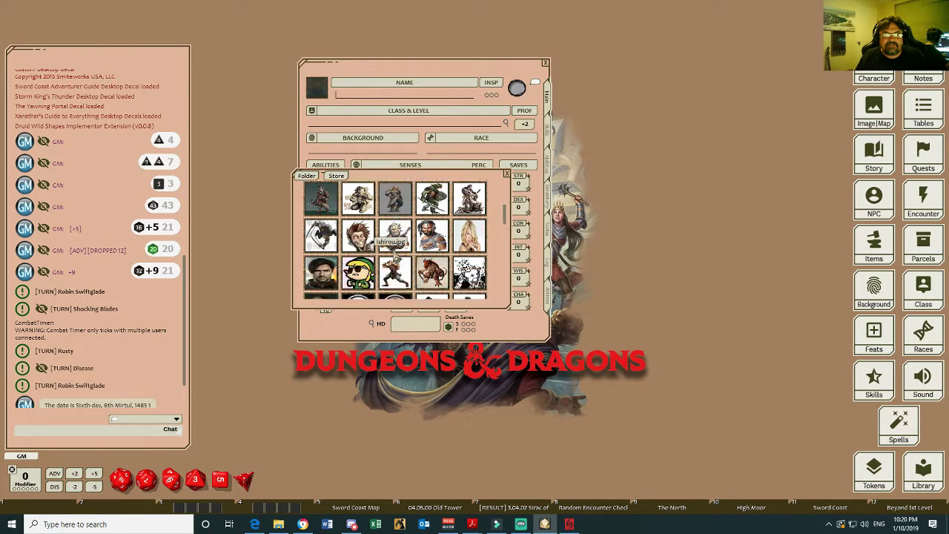
pyautogui.scroll(-2, 397, 245)
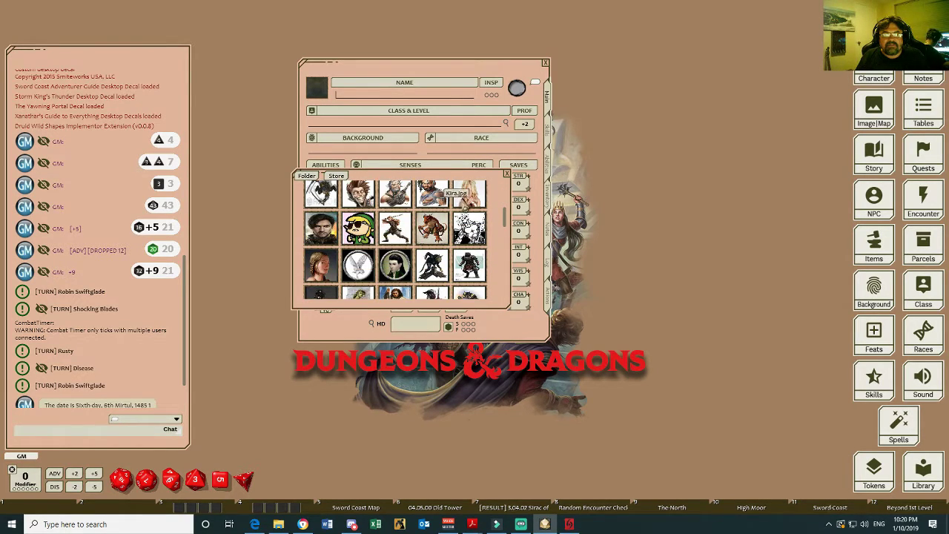
pyautogui.scroll(1, 408, 215)
pyautogui.scroll(4, 400, 207)
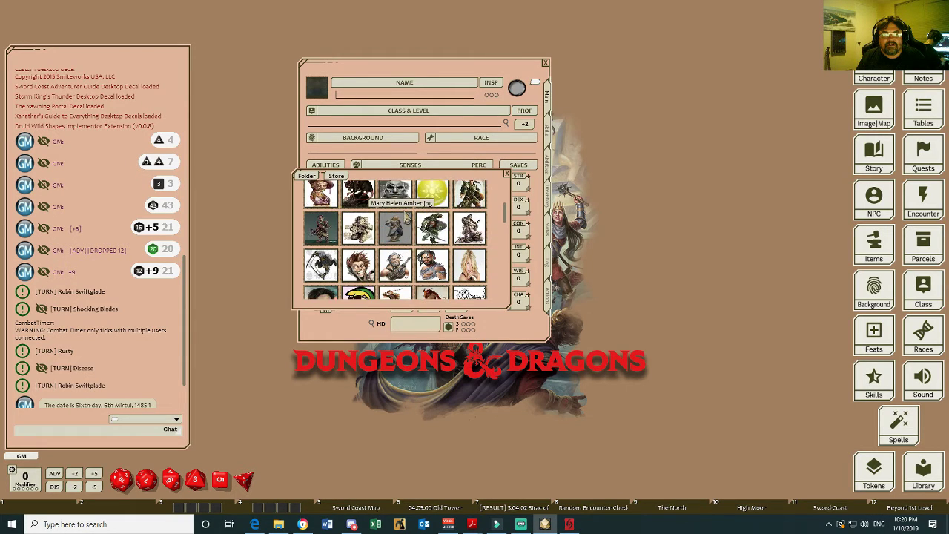
pyautogui.scroll(3, 387, 194)
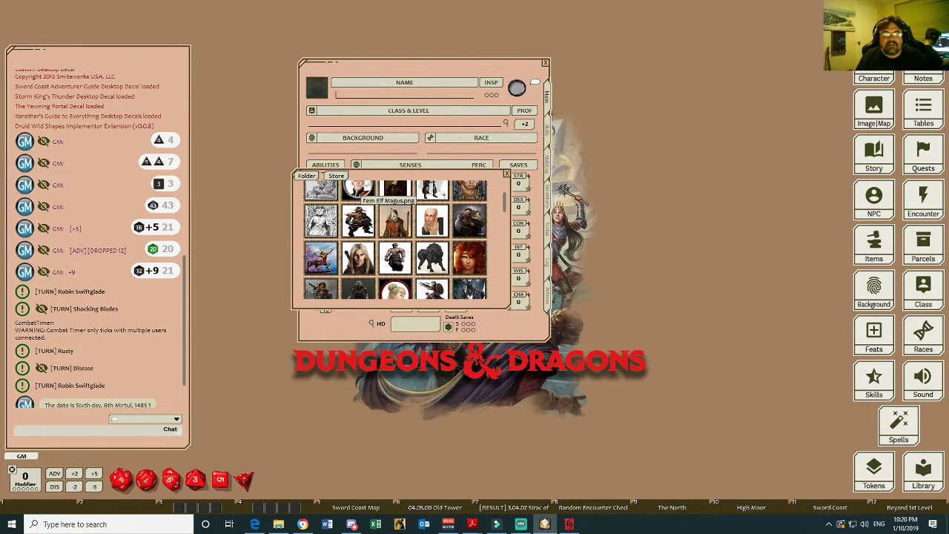
pyautogui.scroll(-3, 390, 215)
pyautogui.scroll(-4, 388, 223)
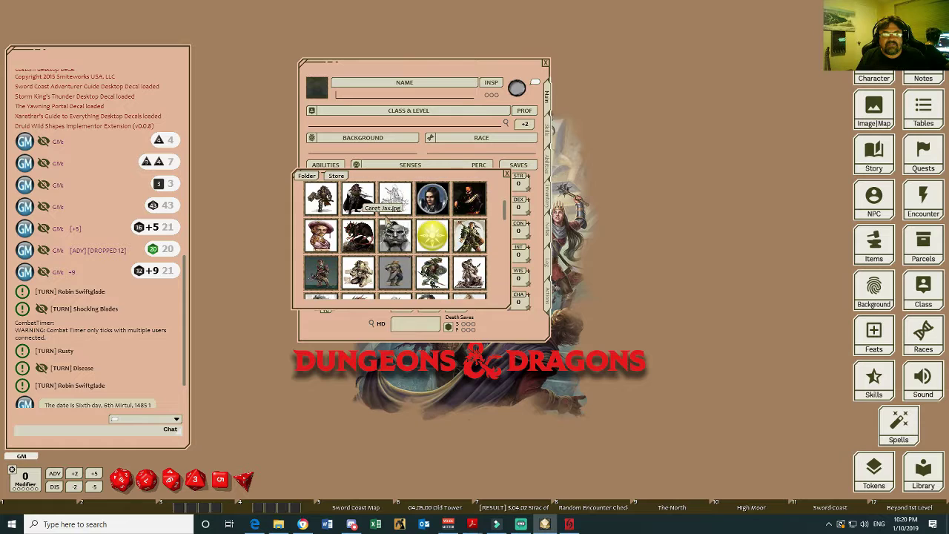
pyautogui.scroll(-5, 385, 222)
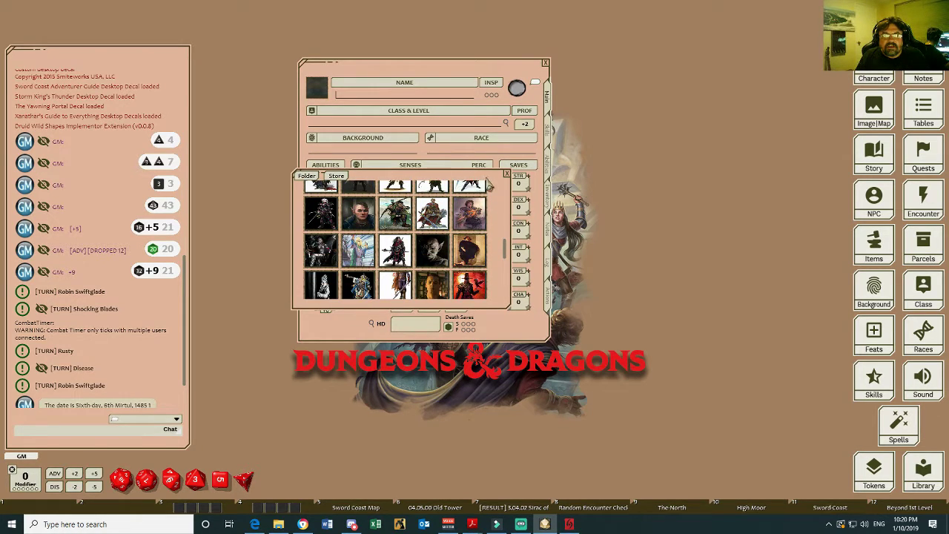
pyautogui.click(561, 175)
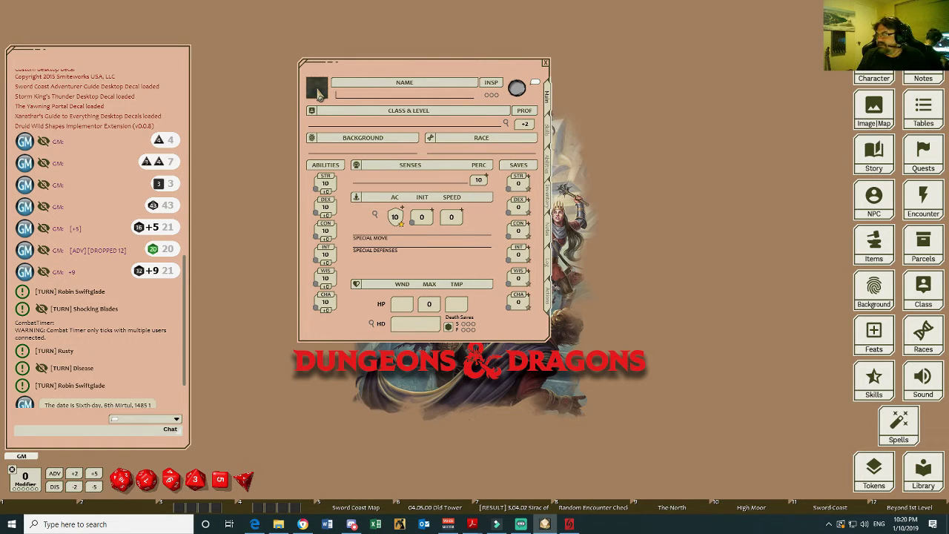
# - Reopen the portrait selection for the new character and check the portraits again for female fighter.jpg
pyautogui.click(317, 89)
pyautogui.scroll(-3, 361, 252)
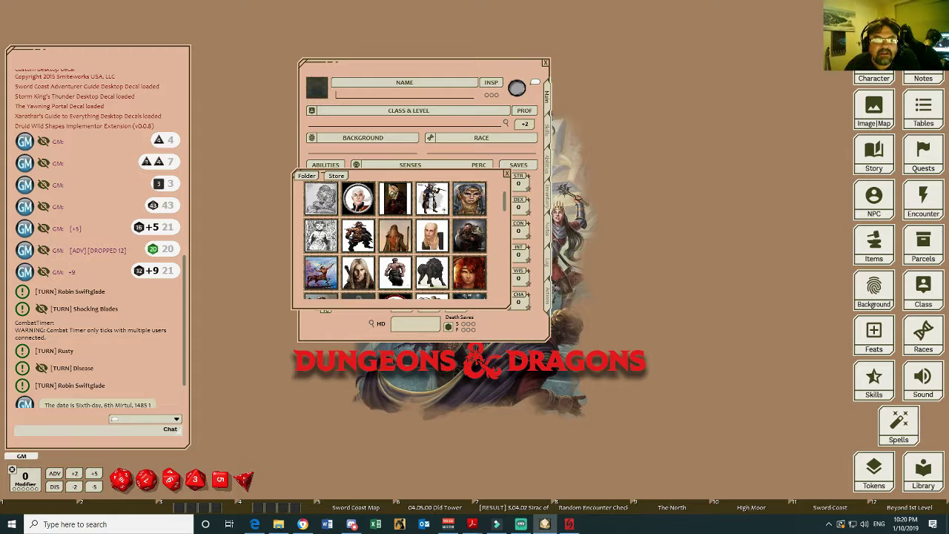
pyautogui.scroll(-3, 393, 248)
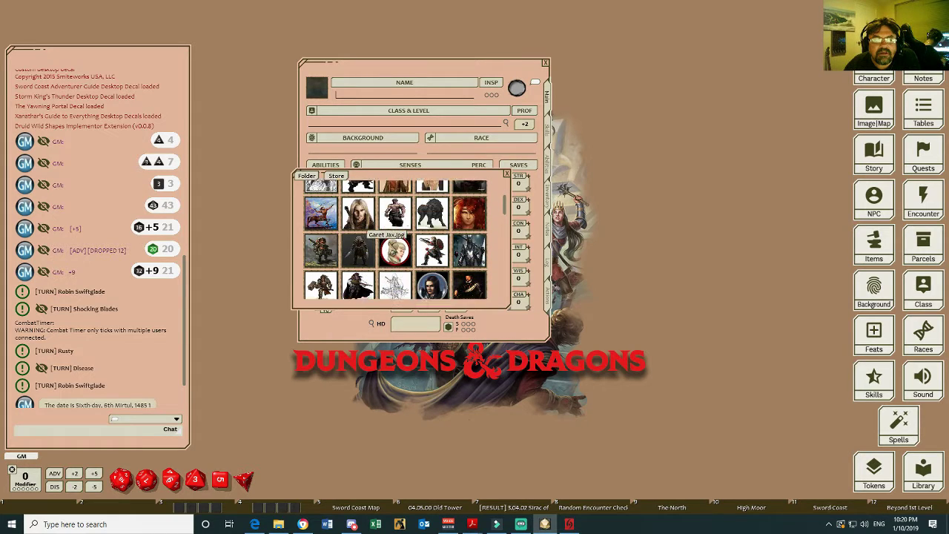
# - Browse the portrait collection and assign the portrait of a pale figure on a black background to the new character
pyautogui.scroll(3, 393, 248)
pyautogui.scroll(-3, 370, 249)
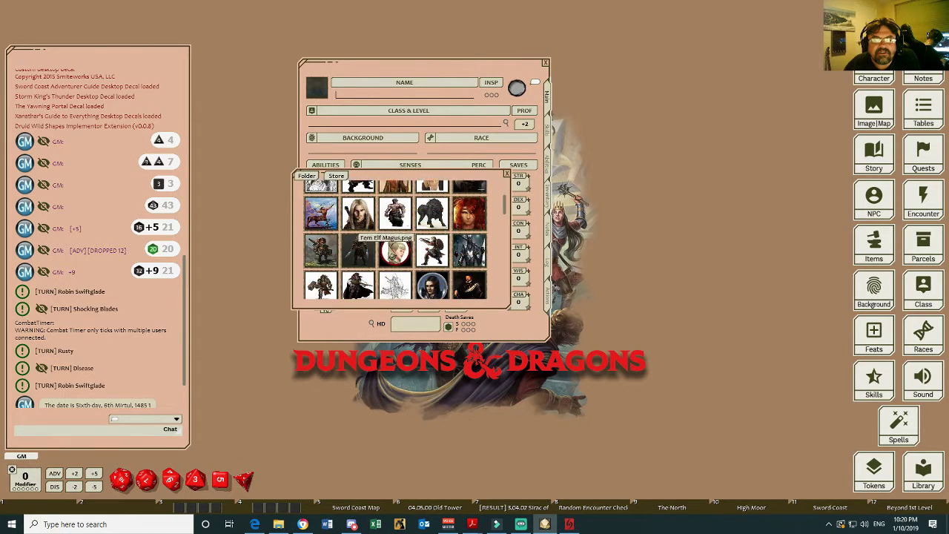
pyautogui.scroll(-5, 386, 230)
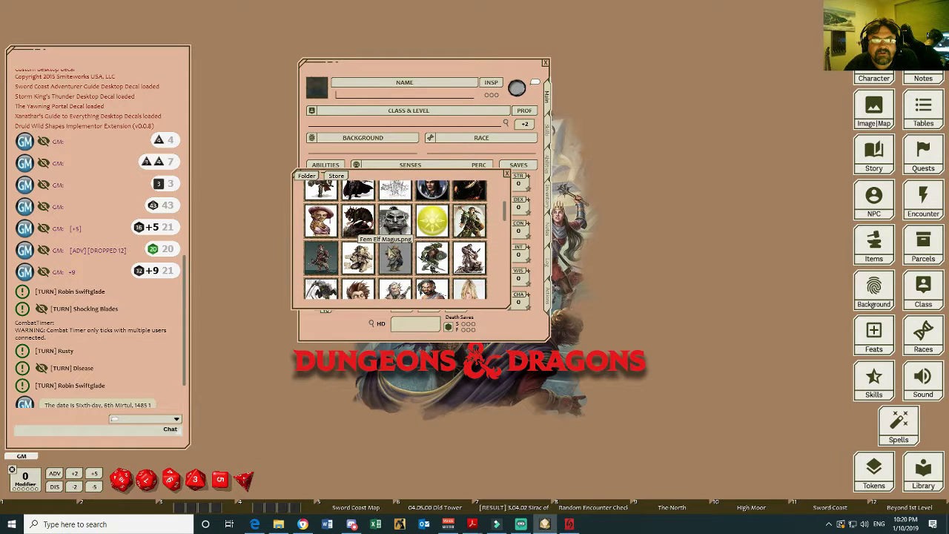
pyautogui.scroll(-6, 385, 230)
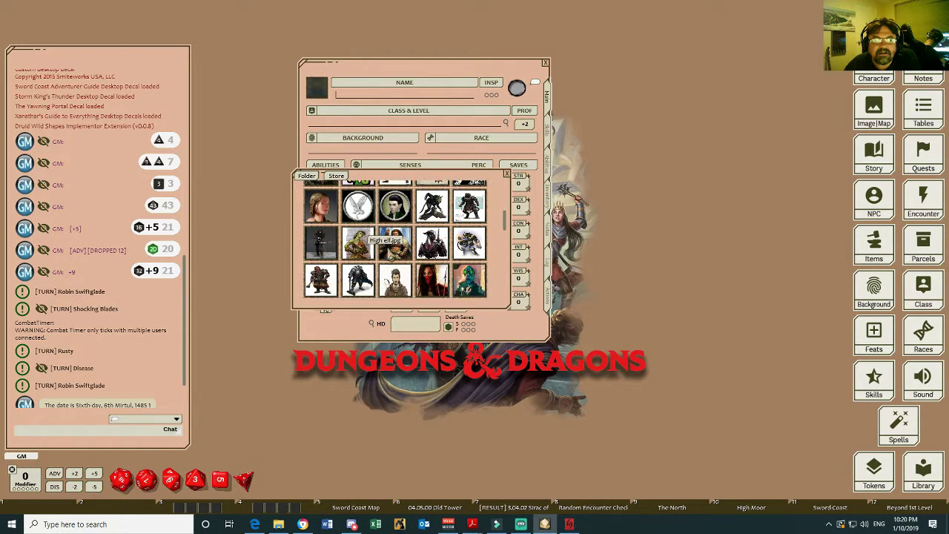
pyautogui.scroll(-6, 386, 229)
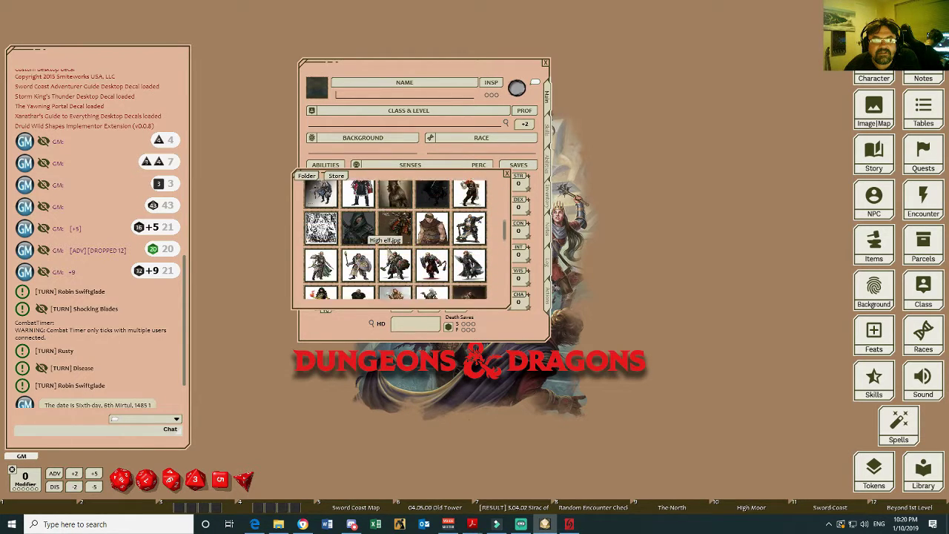
pyautogui.scroll(-6, 385, 230)
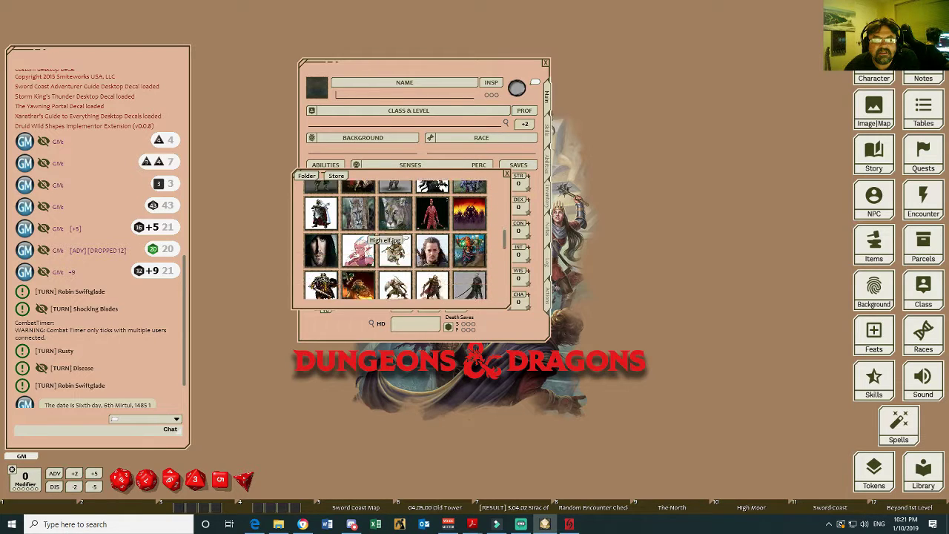
pyautogui.scroll(-6, 385, 235)
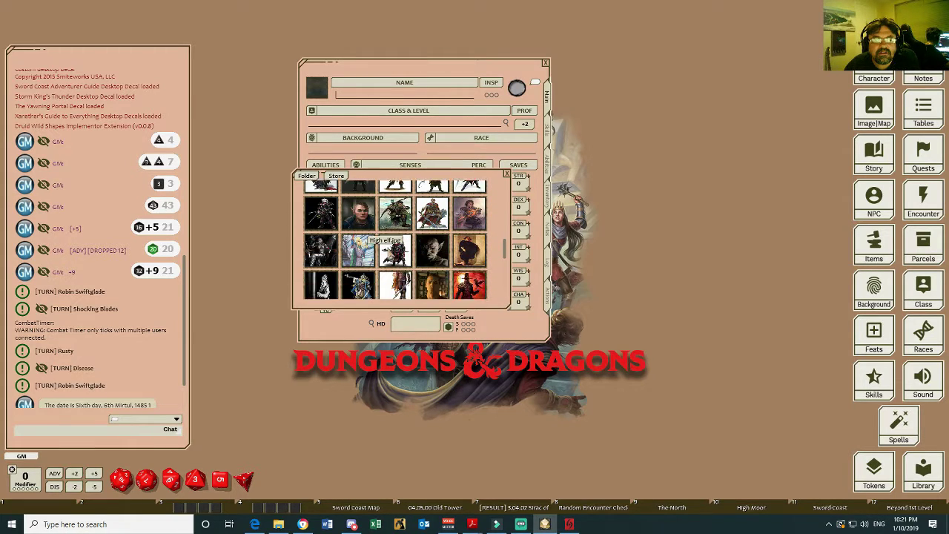
pyautogui.scroll(-6, 385, 235)
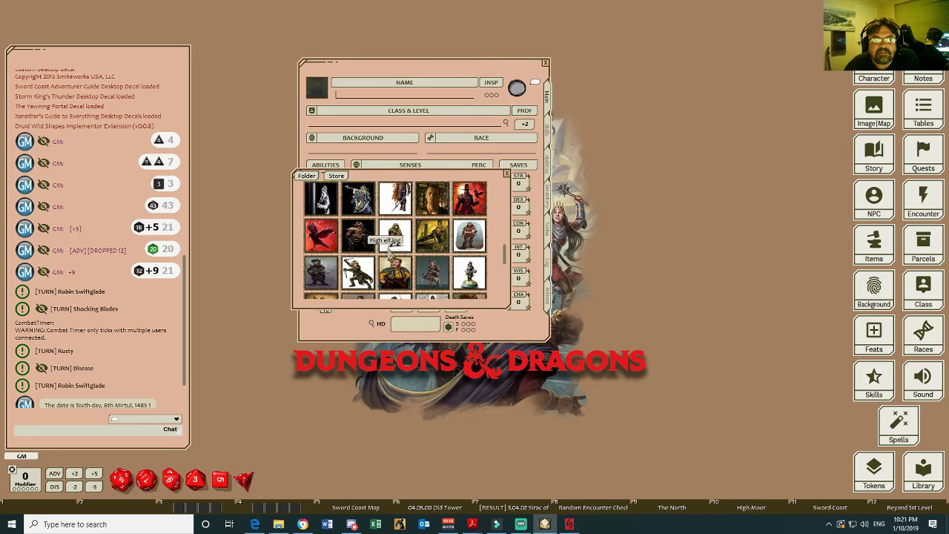
pyautogui.click(324, 205)
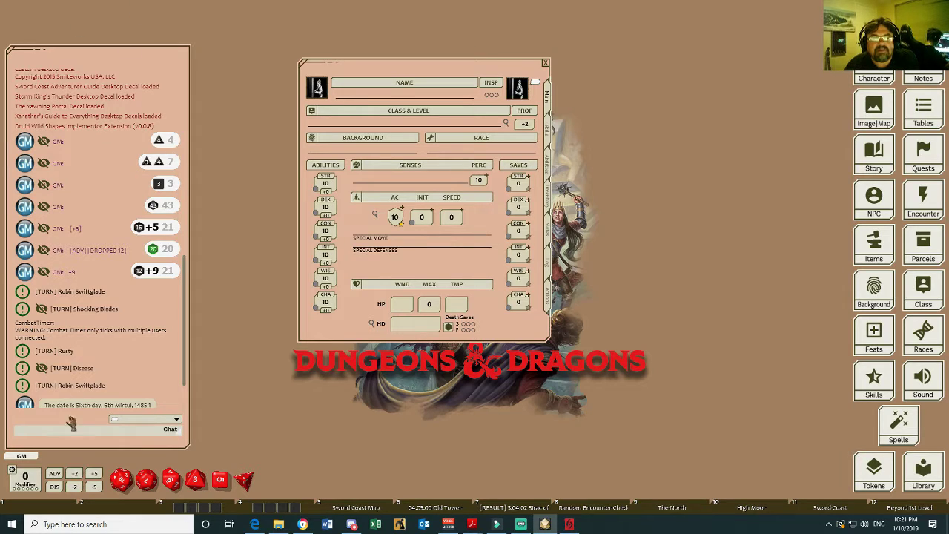
# - Open the token collection, and switch to Chrome to look through the fighter token image results
pyautogui.click(873, 475)
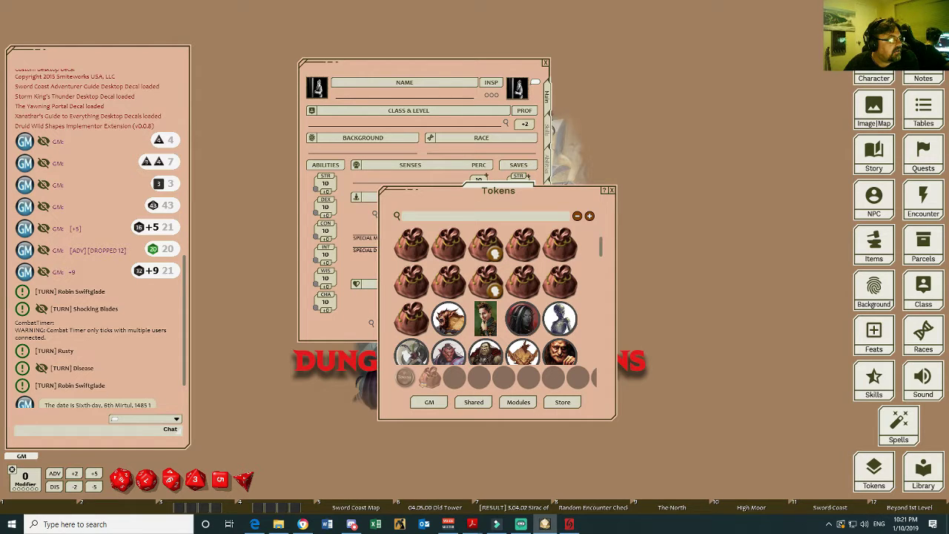
pyautogui.hotkey('alt', 'Tab')
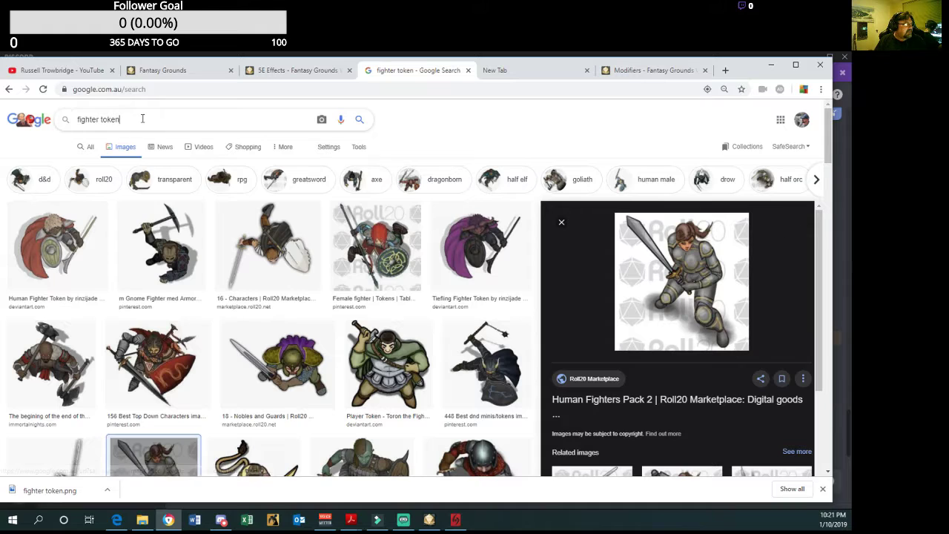
pyautogui.scroll(-2, 142, 120)
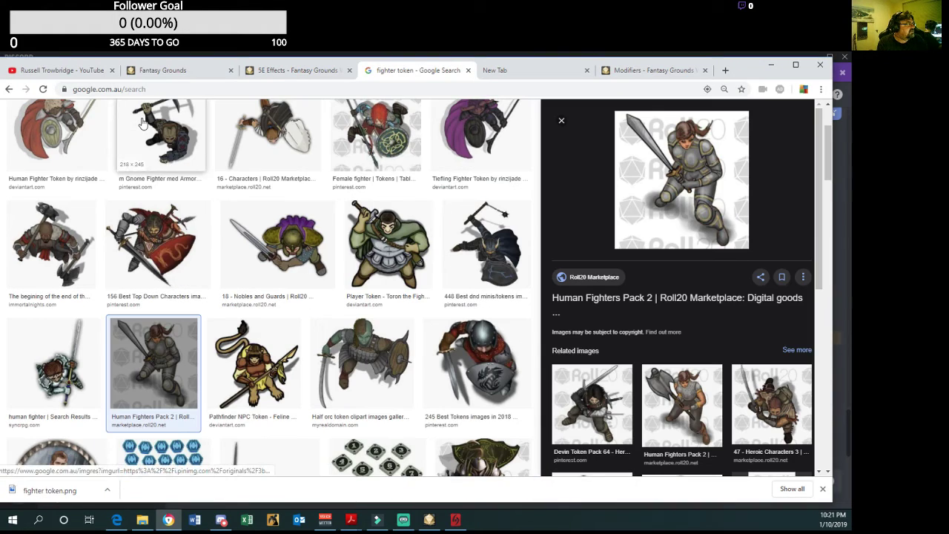
pyautogui.press('F12')
pyautogui.scroll(3, 133, 115)
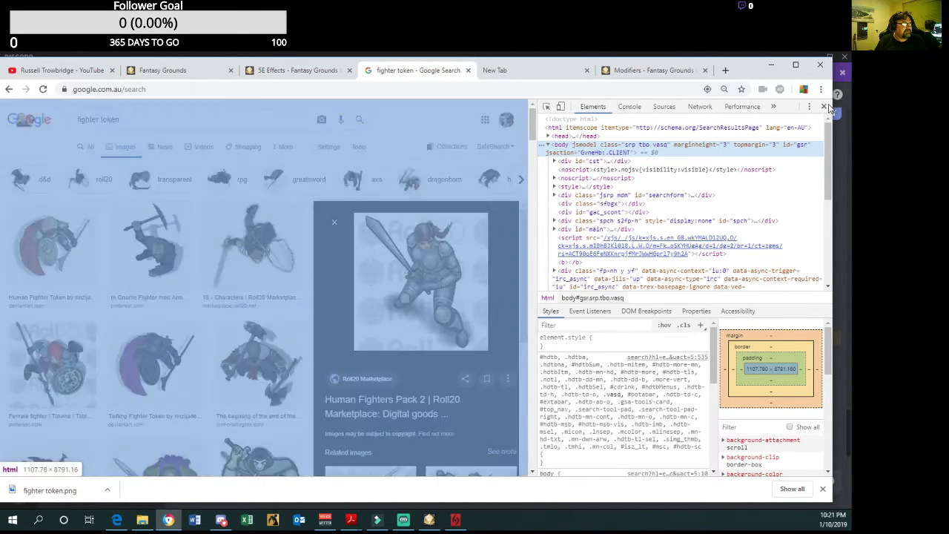
pyautogui.click(824, 107)
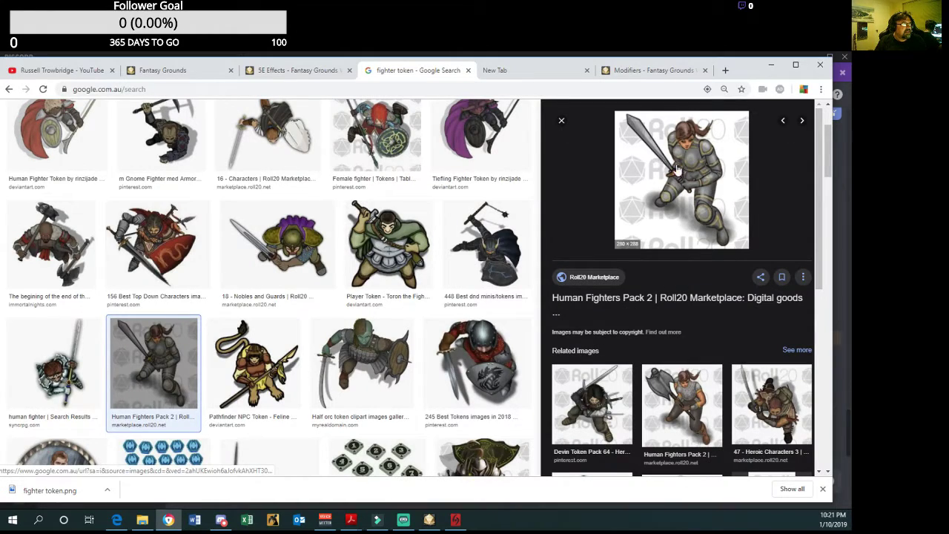
# - Start saving the previewed Human Fighters Pack 2 image and choose the Fantasy grounds tokens host folder as its destination
pyautogui.scroll(2, 295, 118)
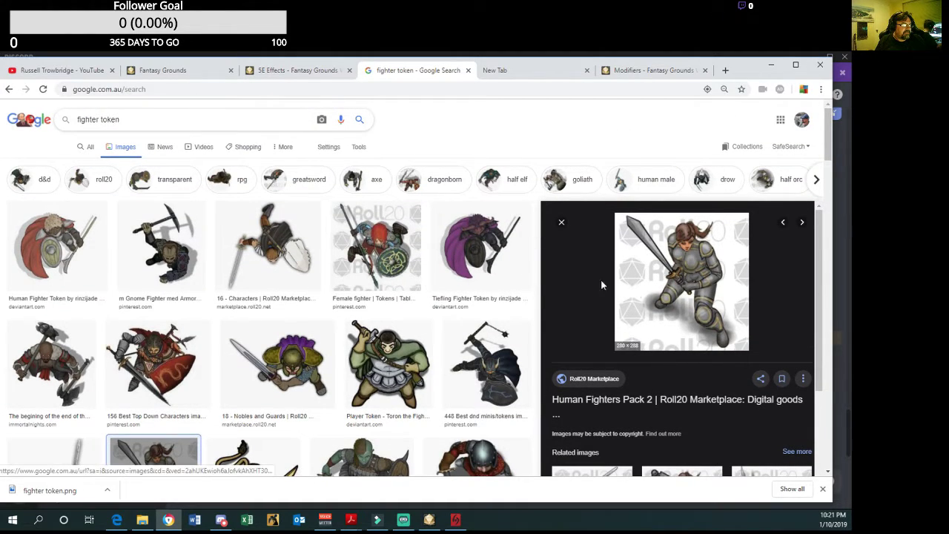
pyautogui.rightClick(671, 275)
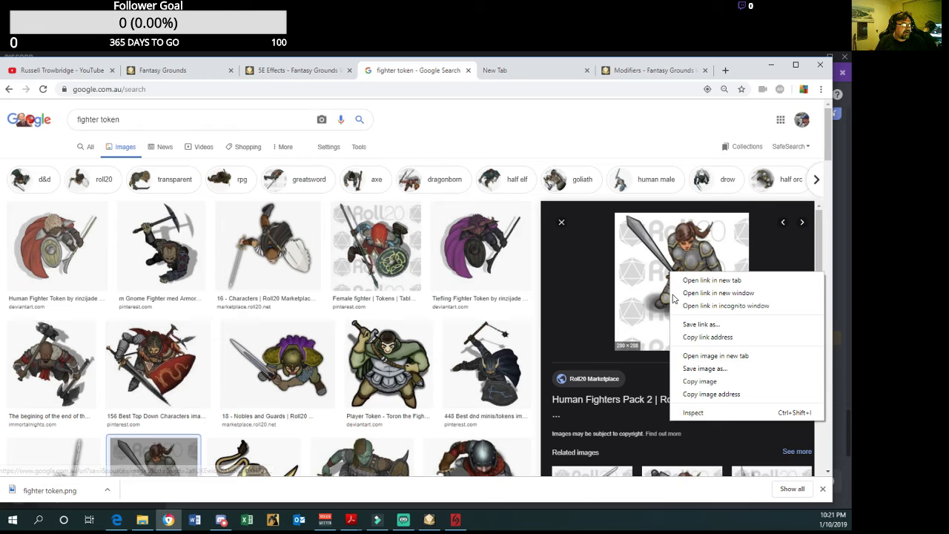
pyautogui.click(693, 369)
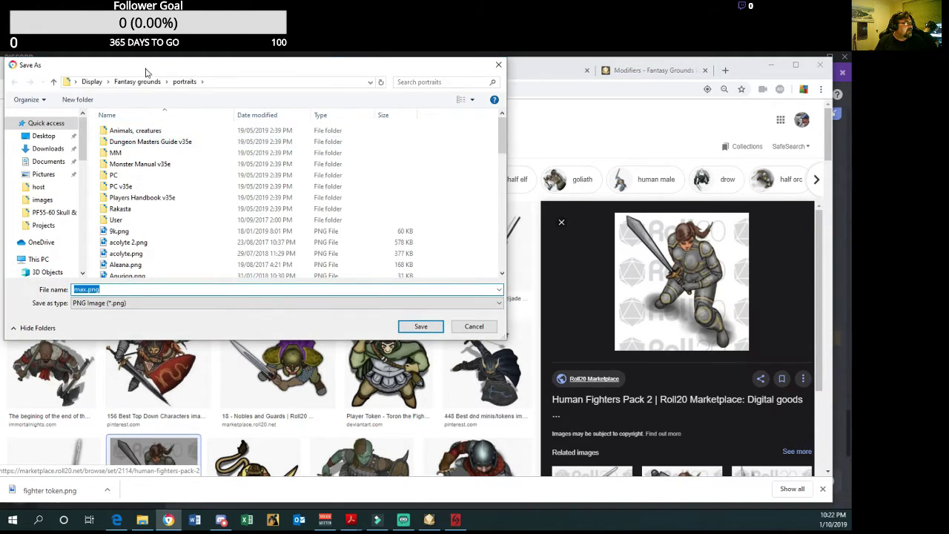
pyautogui.click(137, 81)
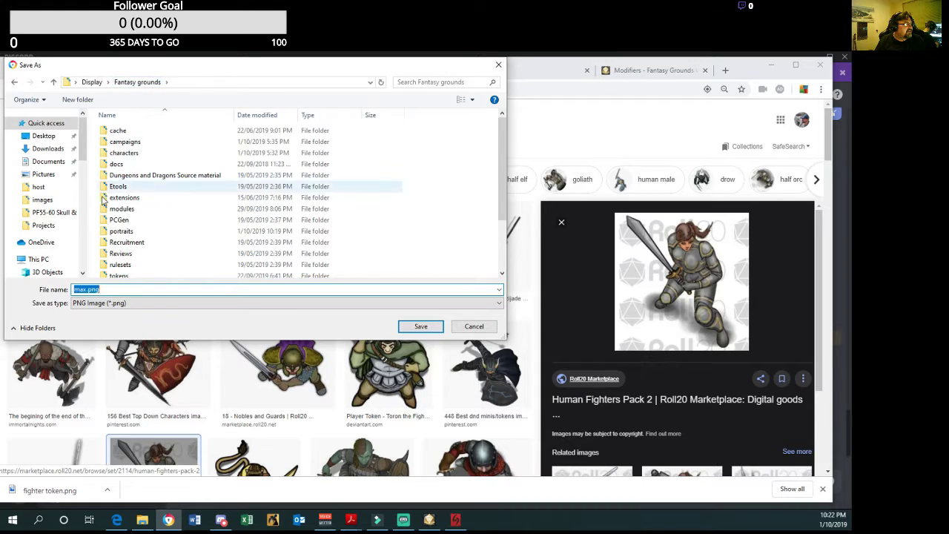
pyautogui.click(124, 276)
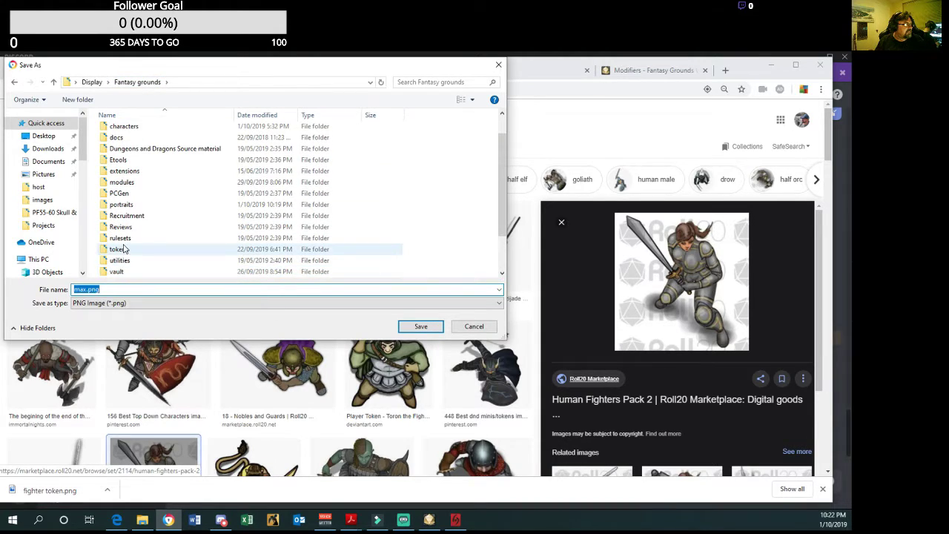
pyautogui.doubleClick(126, 250)
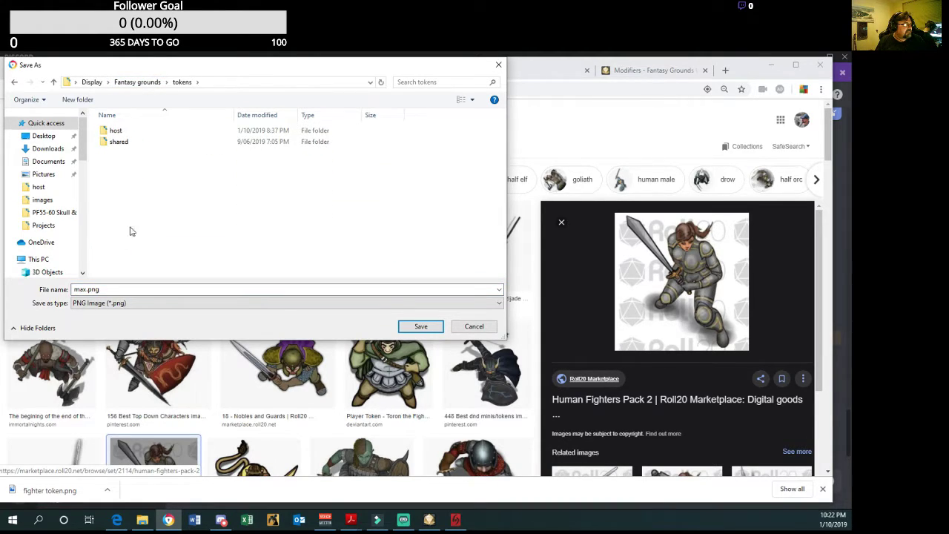
pyautogui.doubleClick(115, 131)
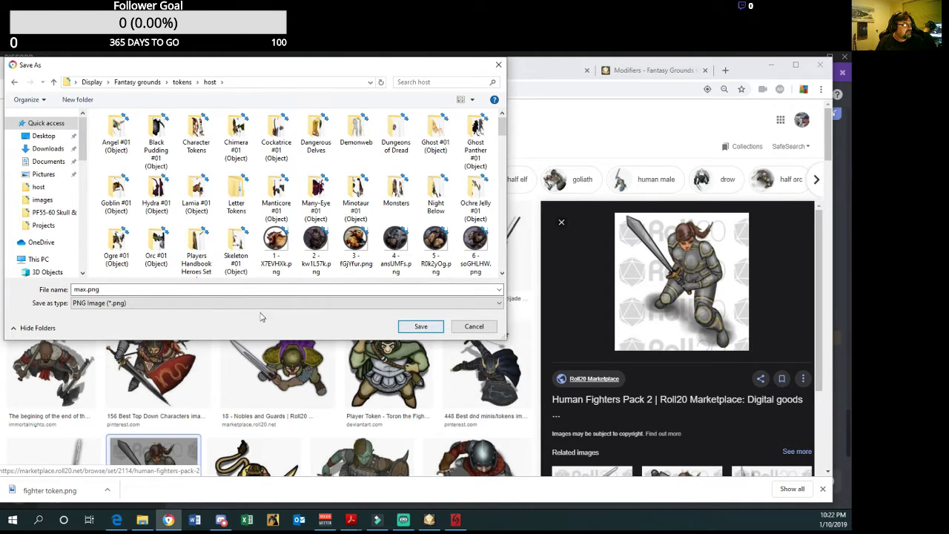
# - Name the token image "Female fighter" and save it as a PNG file
pyautogui.moveTo(115, 290); pyautogui.dragTo(6, 288)
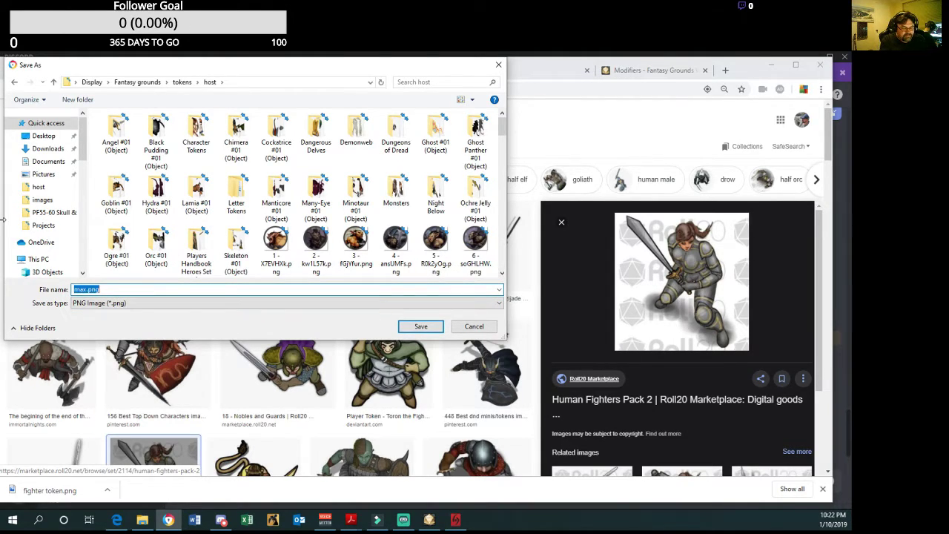
pyautogui.write('Femm')
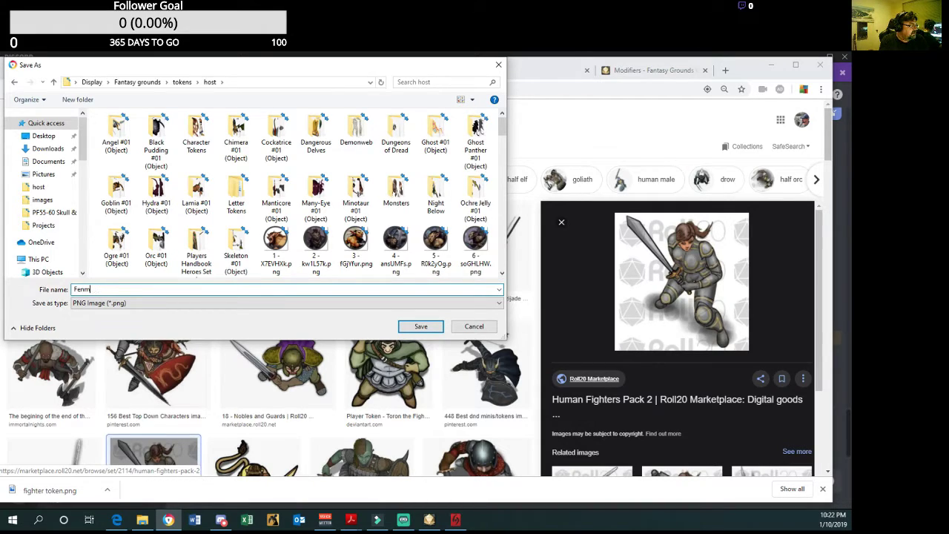
pyautogui.press('BackSpace')
pyautogui.write('ale ')
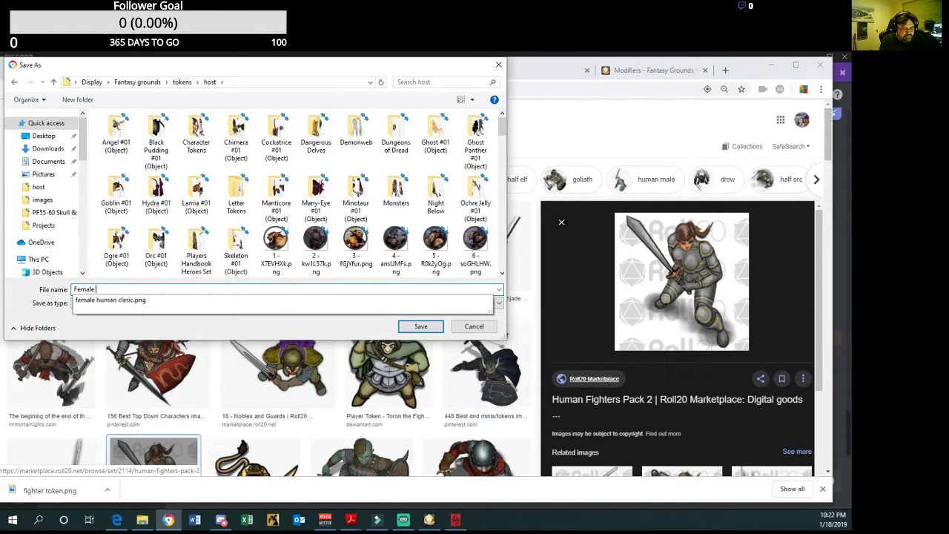
pyautogui.write('fighter')
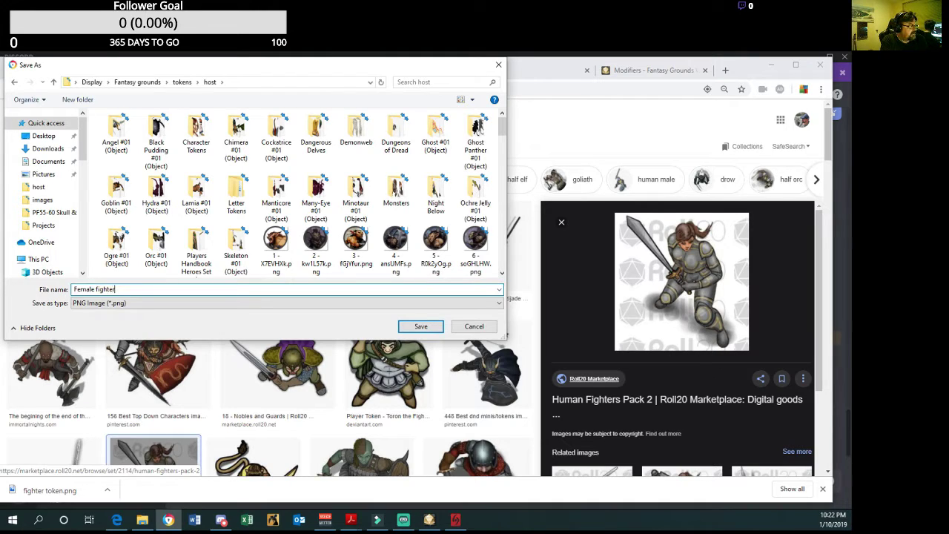
pyautogui.click(431, 325)
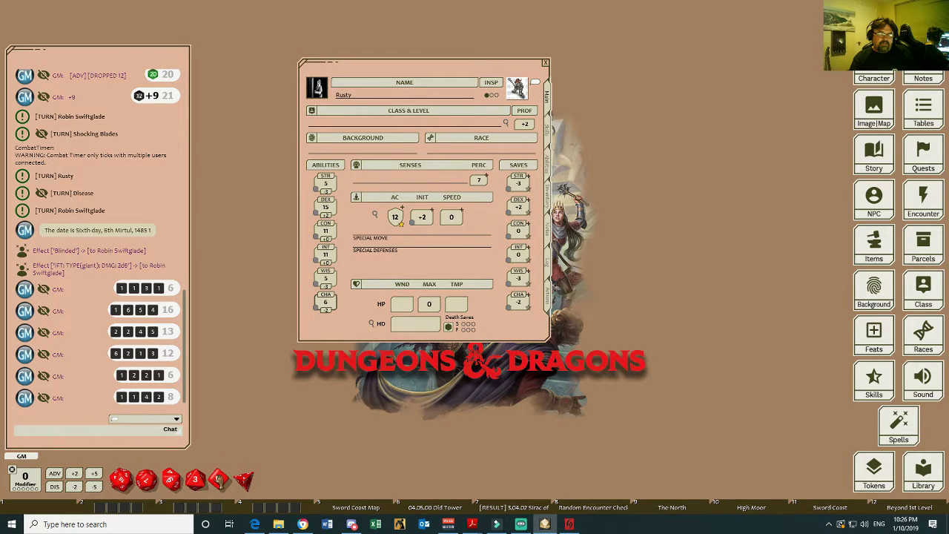
# - Roll a set of four six-sided dice twice
pyautogui.rightClick(219, 481)
pyautogui.click(261, 471)
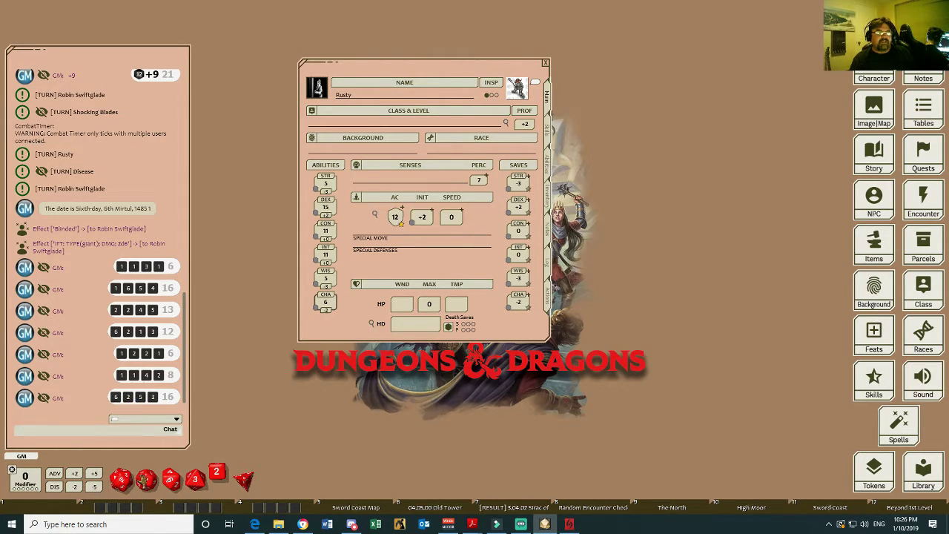
pyautogui.rightClick(216, 474)
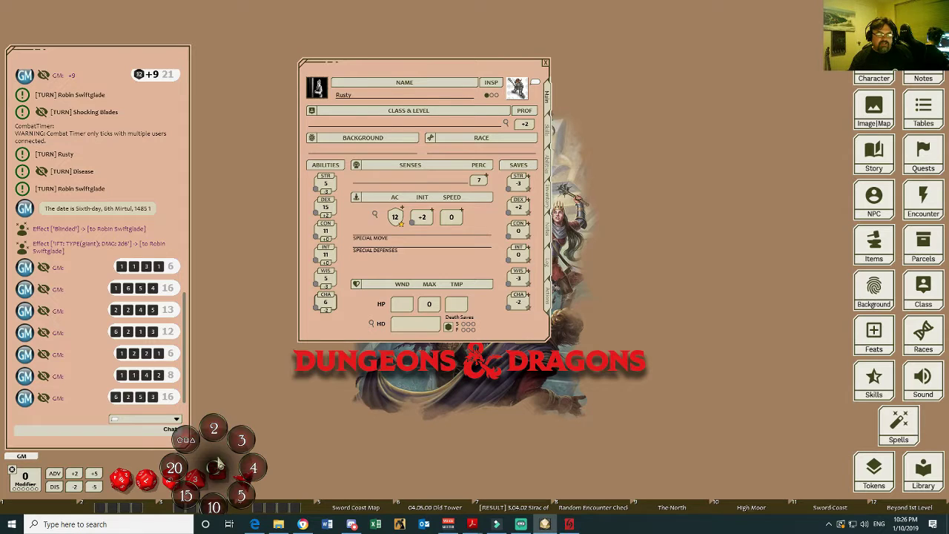
pyautogui.click(185, 440)
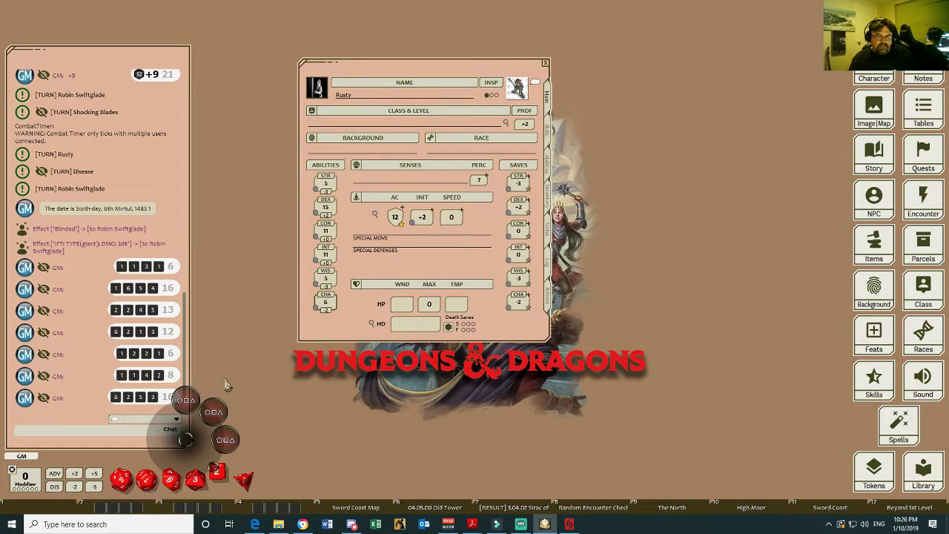
pyautogui.click(211, 456)
pyautogui.rightClick(217, 472)
pyautogui.click(257, 476)
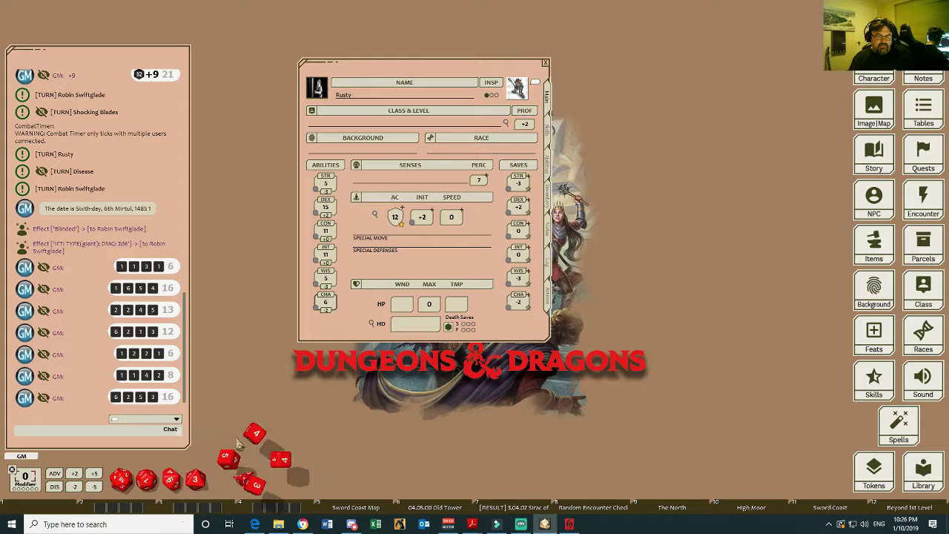
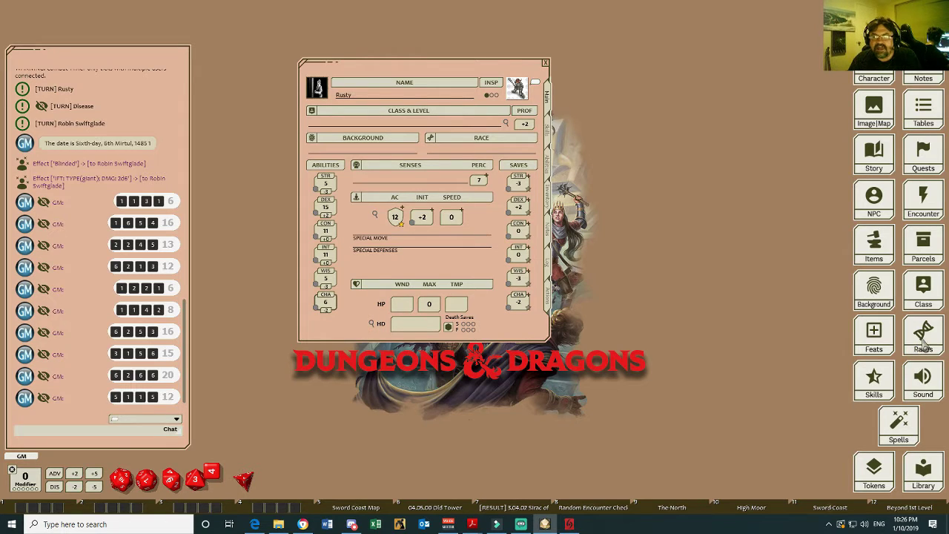
# - In the Library, hide and restore the Races sidebar shortcut, and view the list of available races before closing it
pyautogui.click(920, 470)
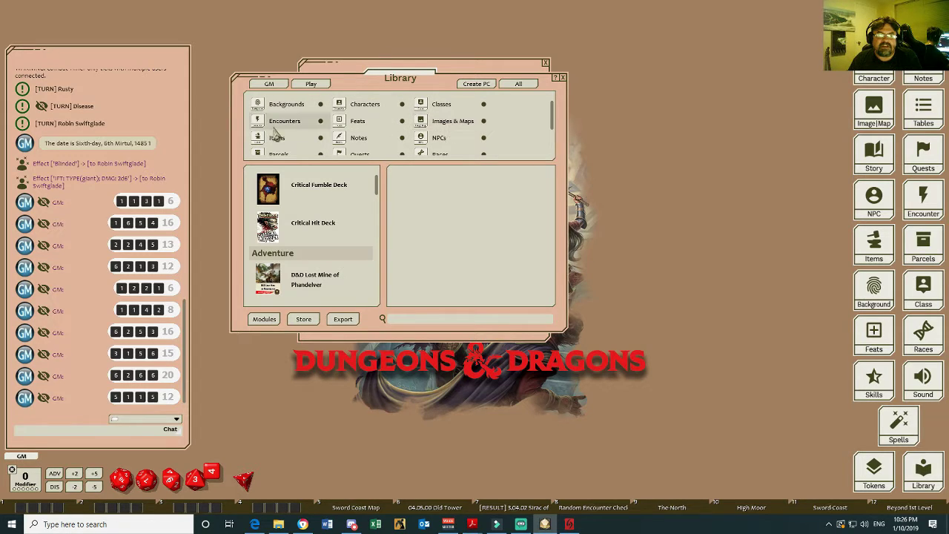
pyautogui.scroll(-1, 319, 133)
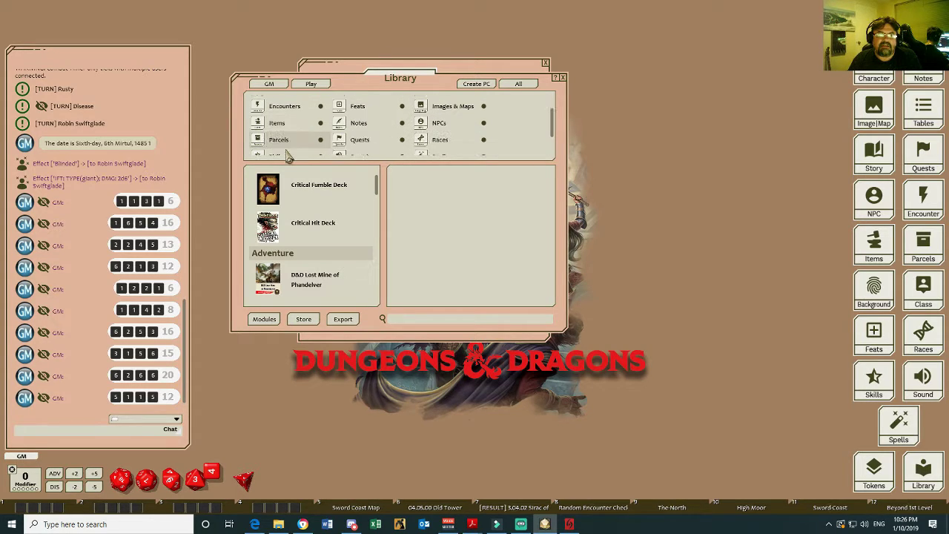
pyautogui.click(484, 141)
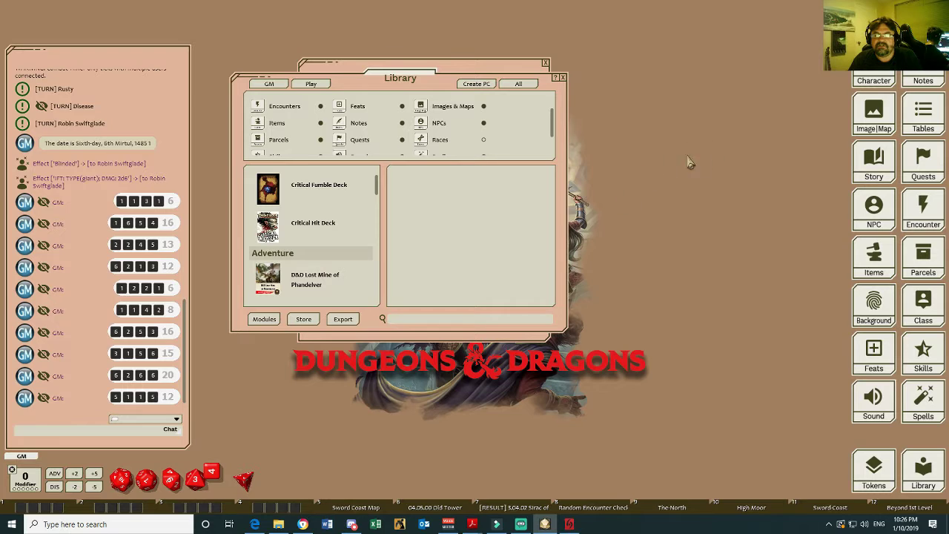
pyautogui.click(484, 140)
pyautogui.click(443, 145)
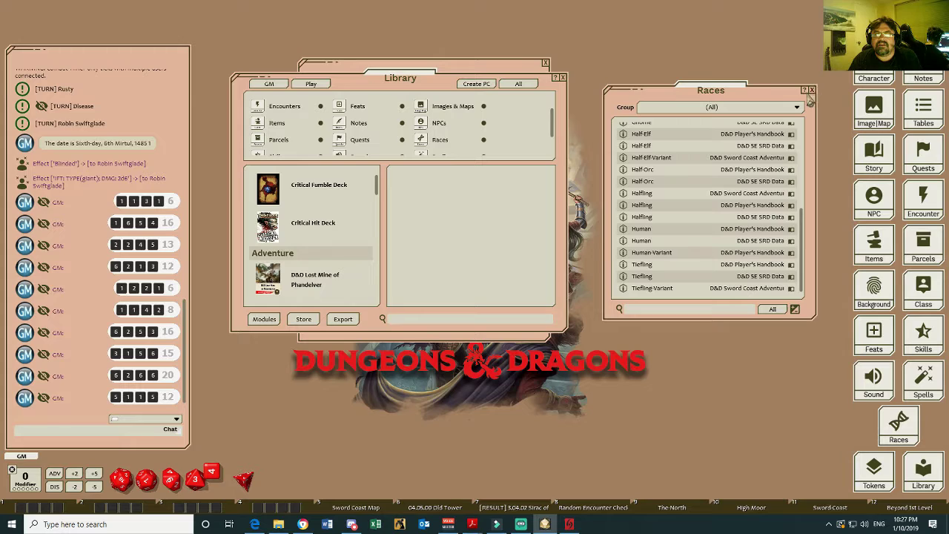
pyautogui.click(811, 90)
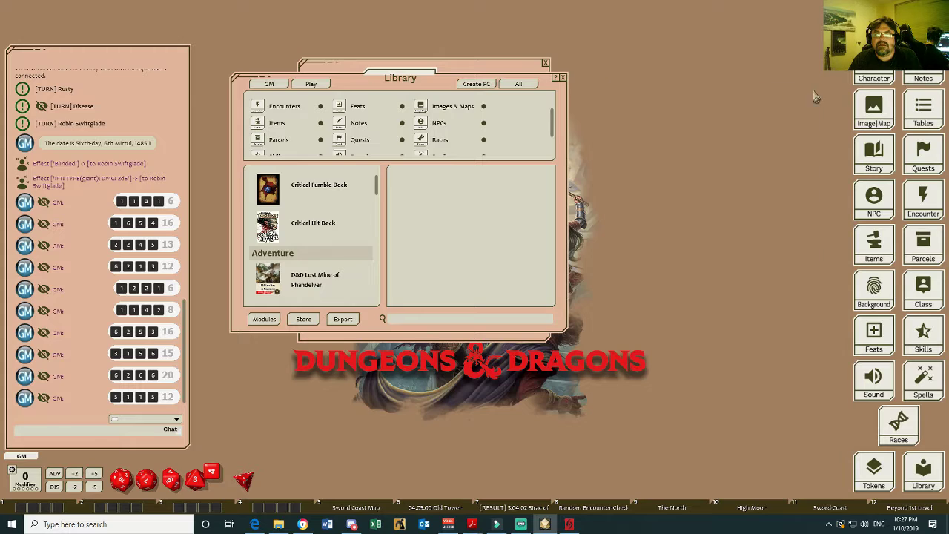
# - In the Library, try the Play and Create PC sidebar presets, restore the All preset, and close the Library
pyautogui.click(310, 85)
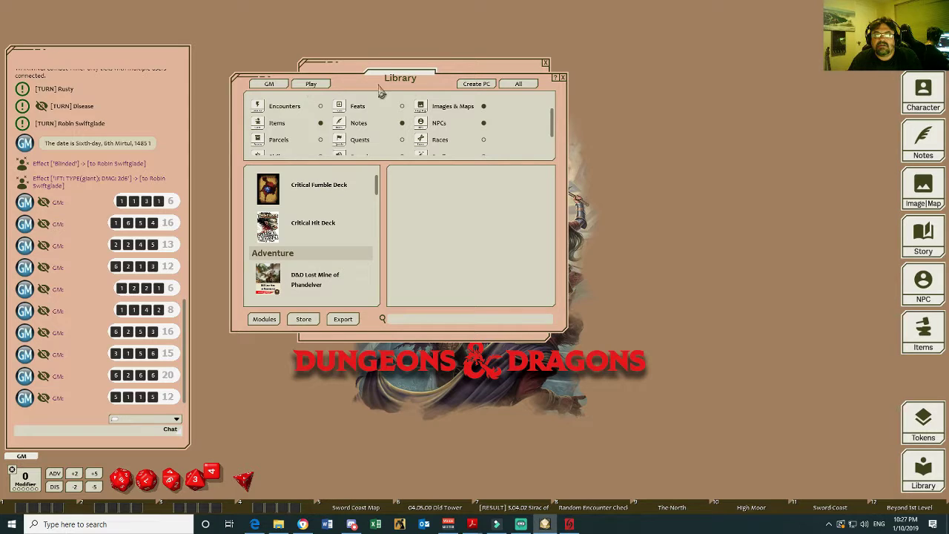
pyautogui.click(477, 84)
pyautogui.click(518, 84)
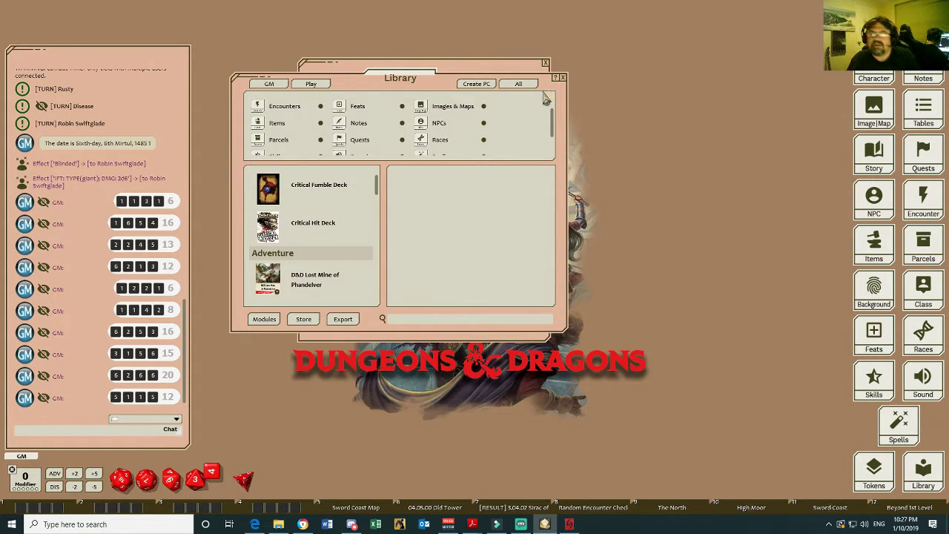
pyautogui.click(564, 80)
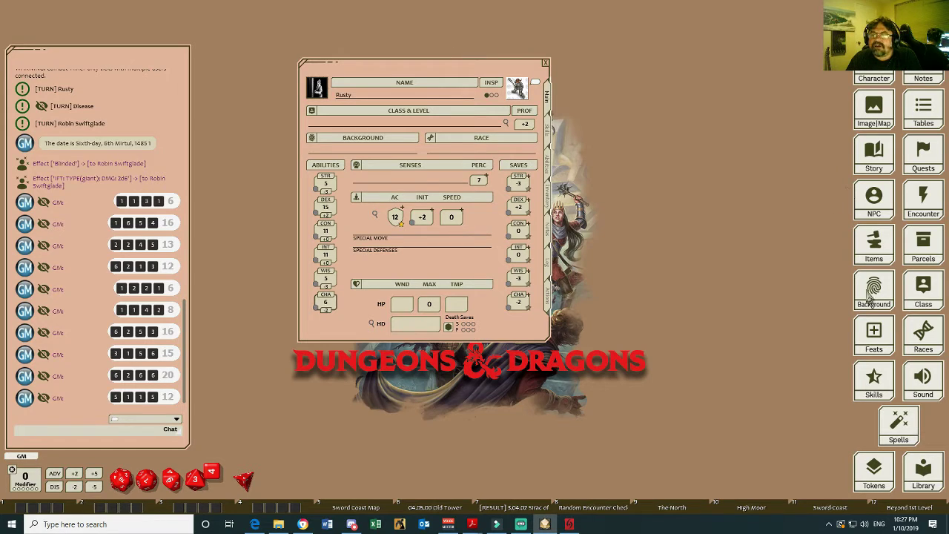
# - Open the Human race from the D&D Player's Handbook in the races list and read its description through to Human Traits
pyautogui.click(923, 335)
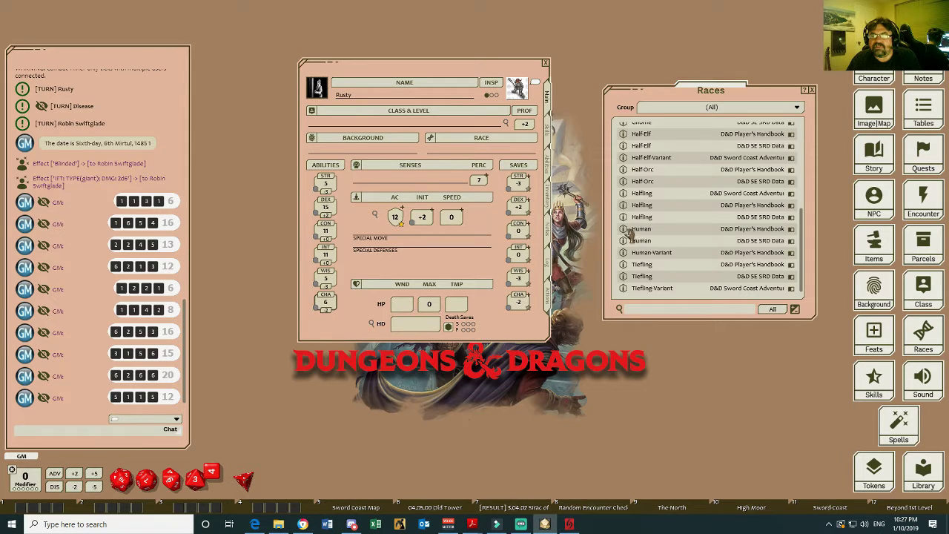
pyautogui.click(623, 229)
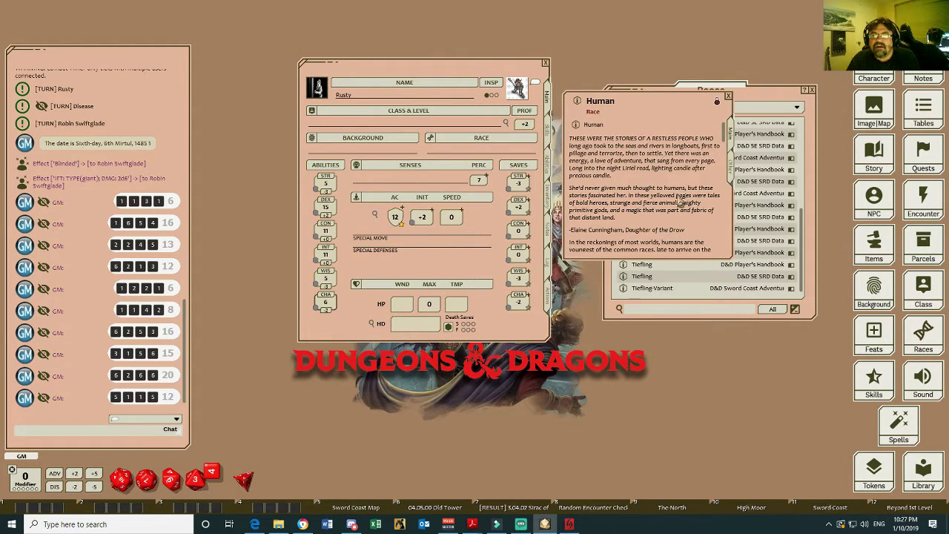
pyautogui.scroll(-10, 644, 178)
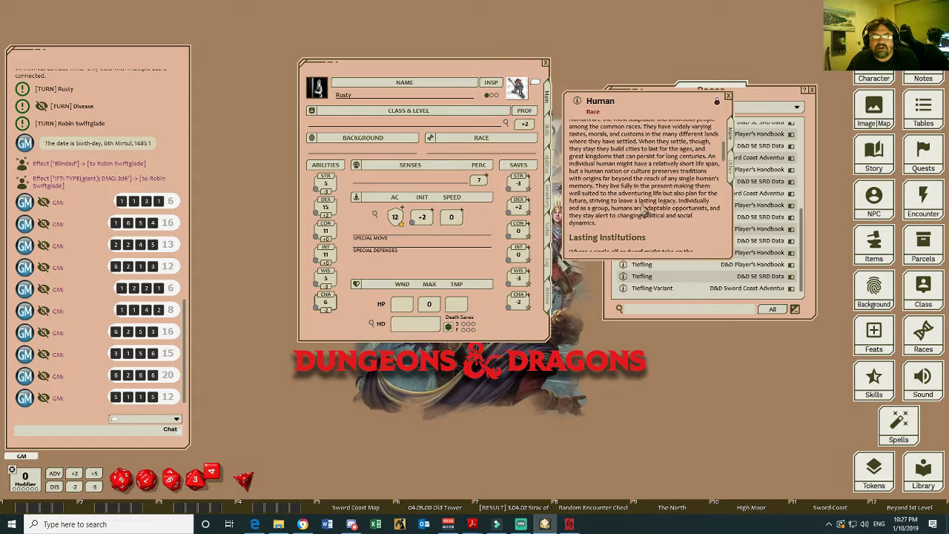
pyautogui.scroll(-10, 642, 209)
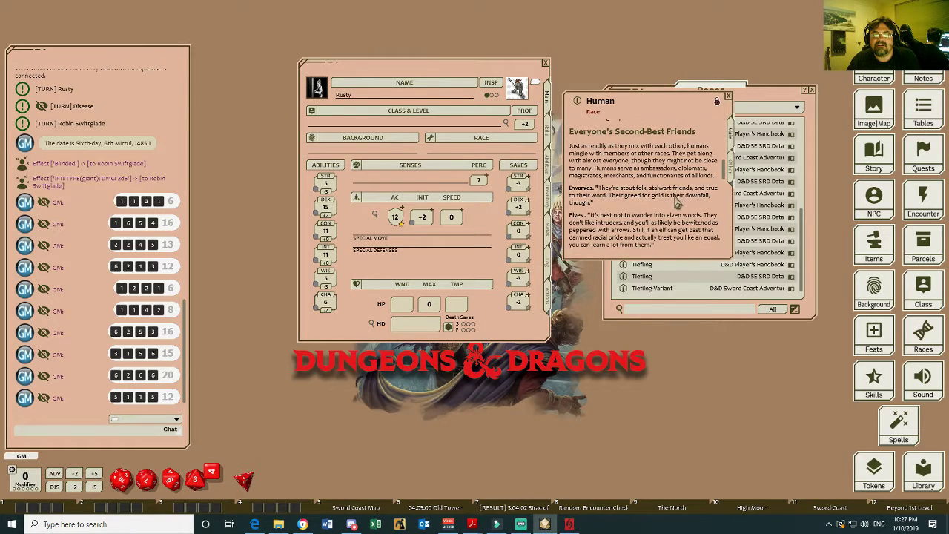
pyautogui.scroll(-10, 675, 209)
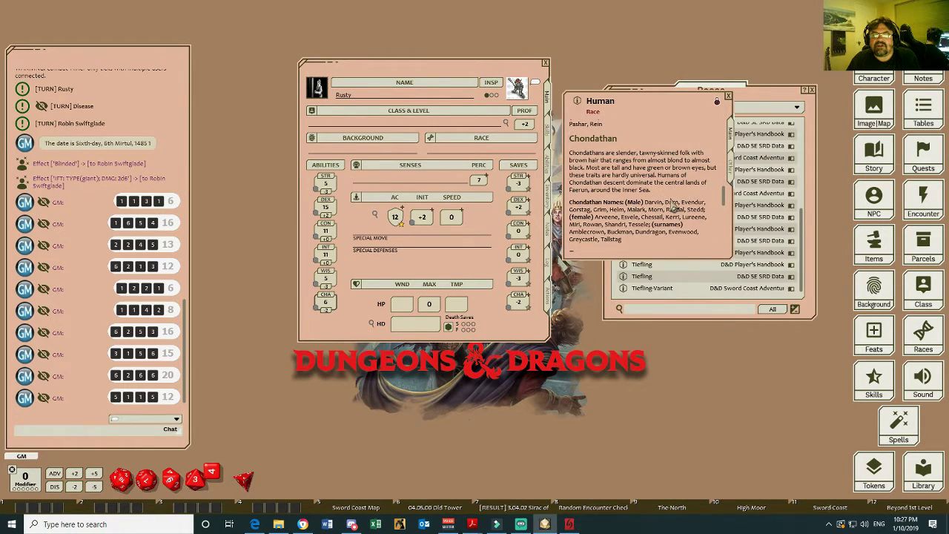
pyautogui.scroll(-10, 672, 208)
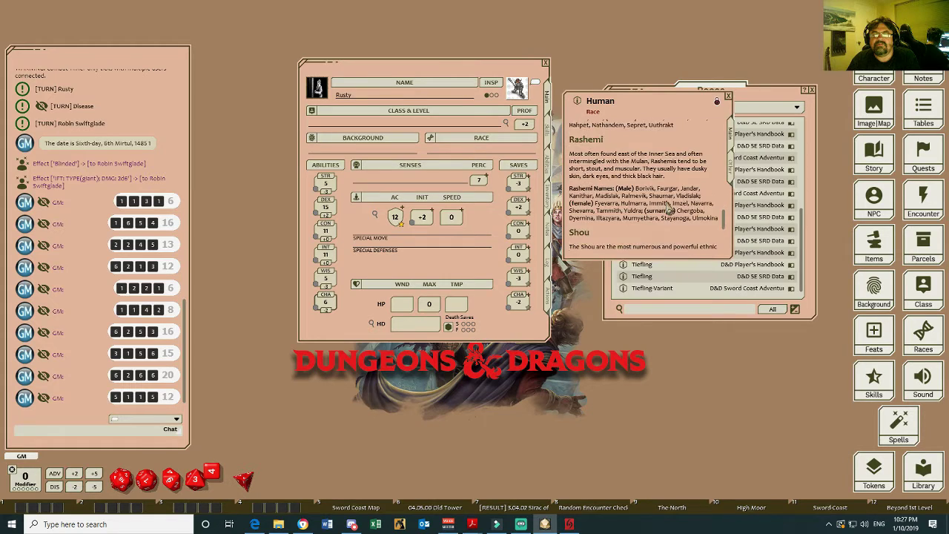
pyautogui.scroll(-8, 670, 210)
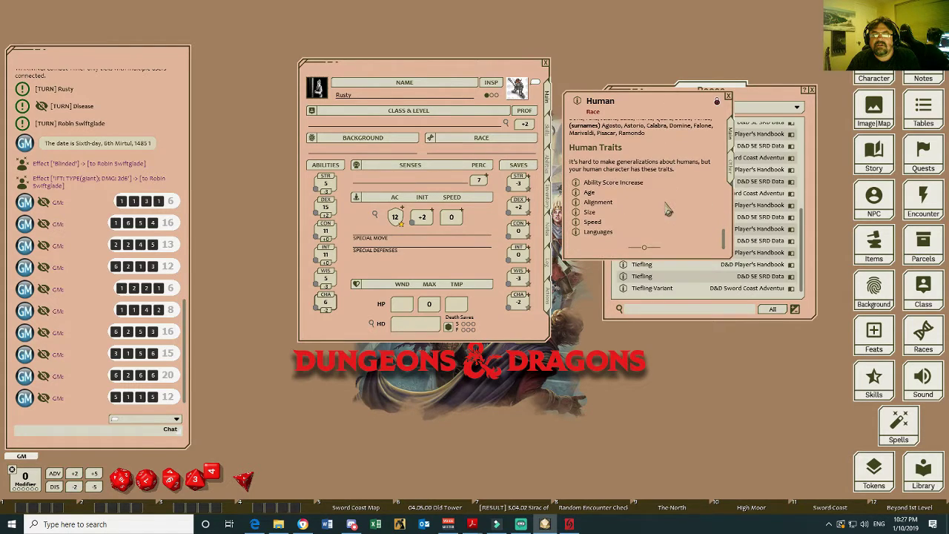
# - View the details of the Human race's Alignment and Ability Score Increase traits, closing each one
pyautogui.click(575, 203)
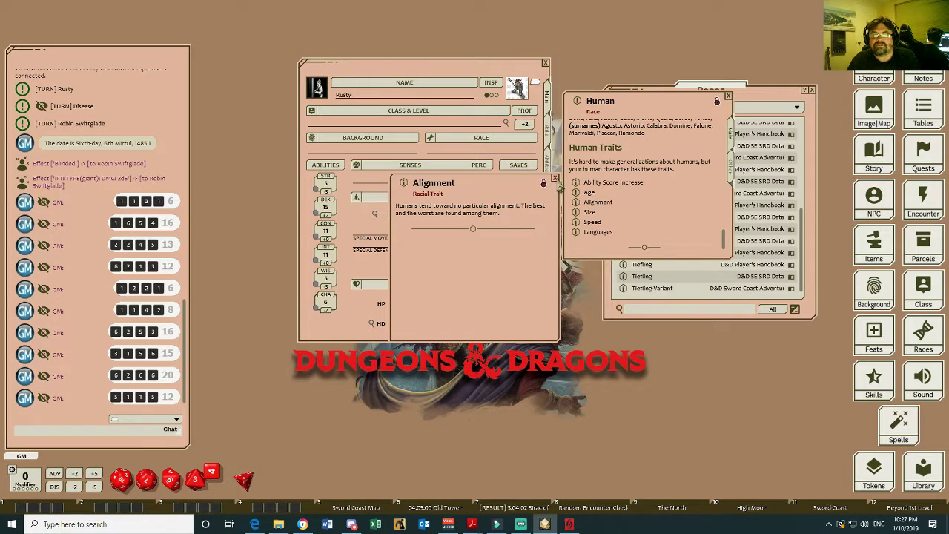
pyautogui.click(555, 179)
pyautogui.click(576, 185)
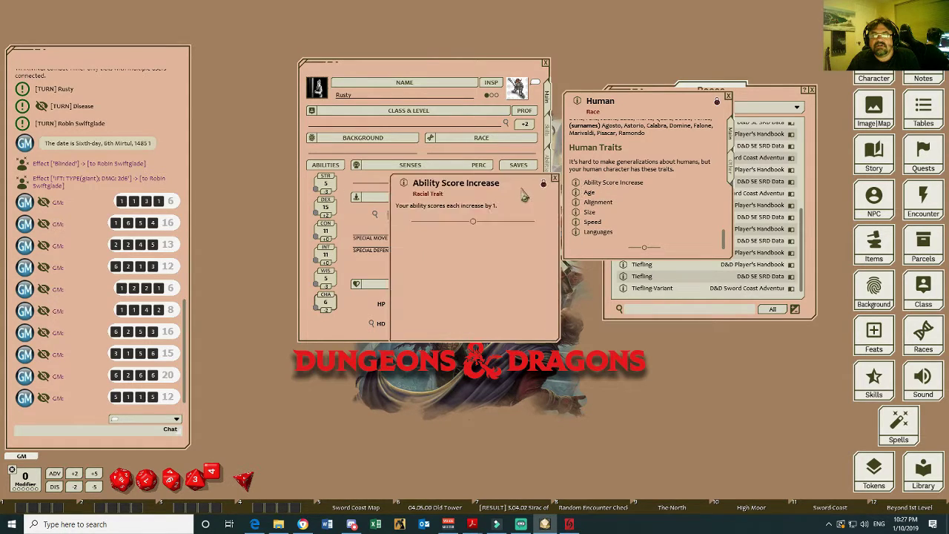
pyautogui.click(555, 179)
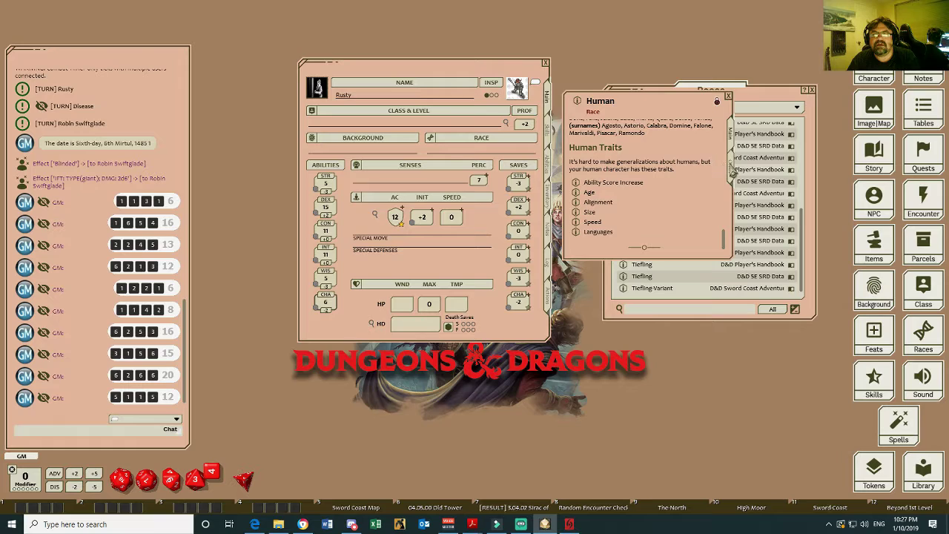
# - Show the Human race's separate traits list, add the race to the character sheet, and close the race details
pyautogui.click(730, 167)
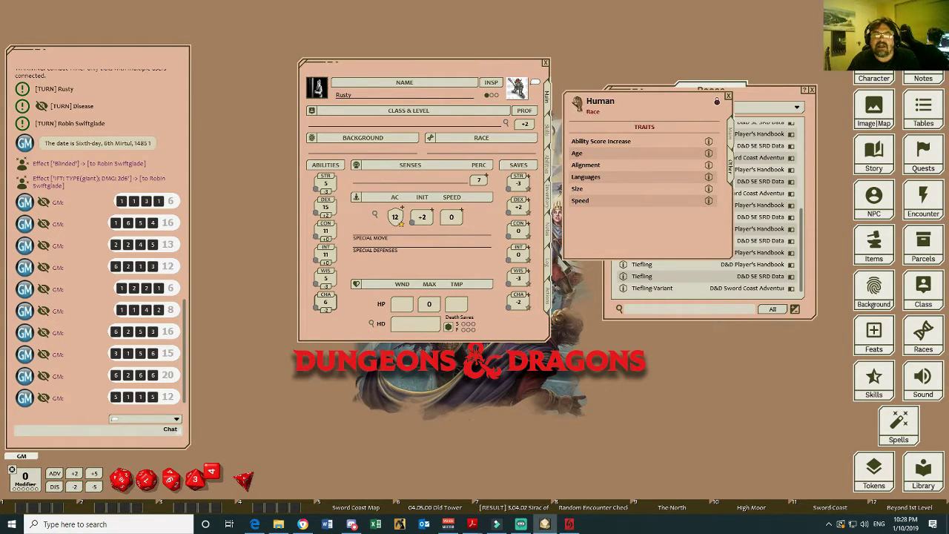
pyautogui.moveTo(576, 105); pyautogui.dragTo(489, 152)
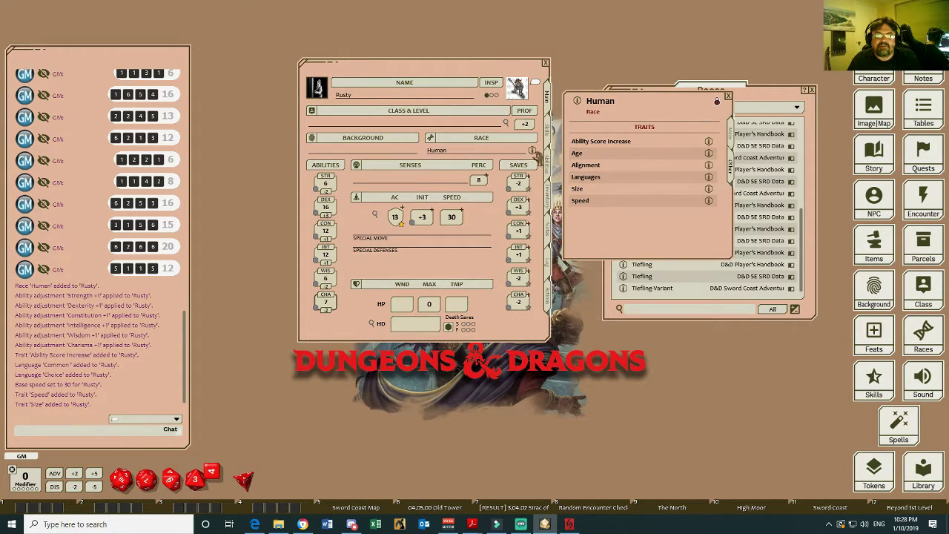
pyautogui.click(729, 97)
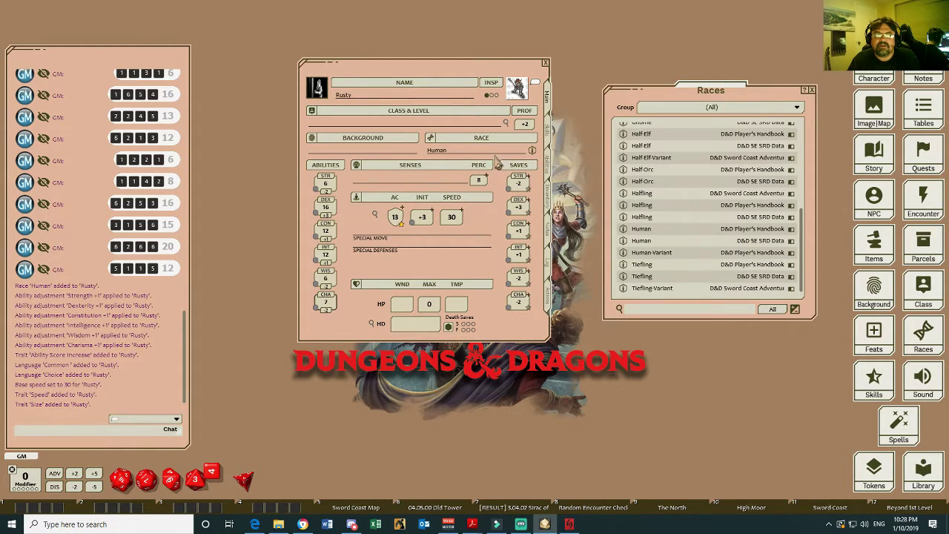
# - Check the Human race description through its link on the character sheet, then close it and the races list
pyautogui.click(531, 151)
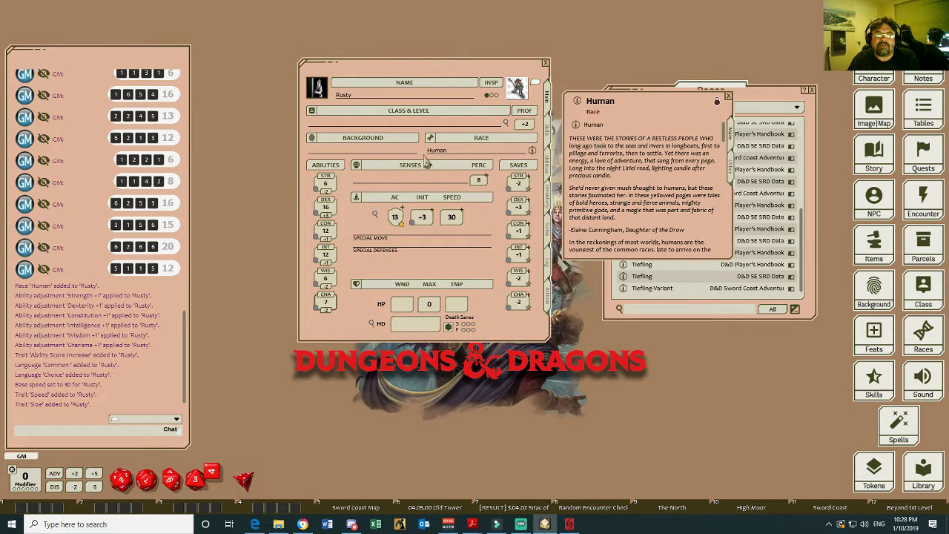
pyautogui.scroll(-1, 642, 207)
pyautogui.scroll(-2, 643, 208)
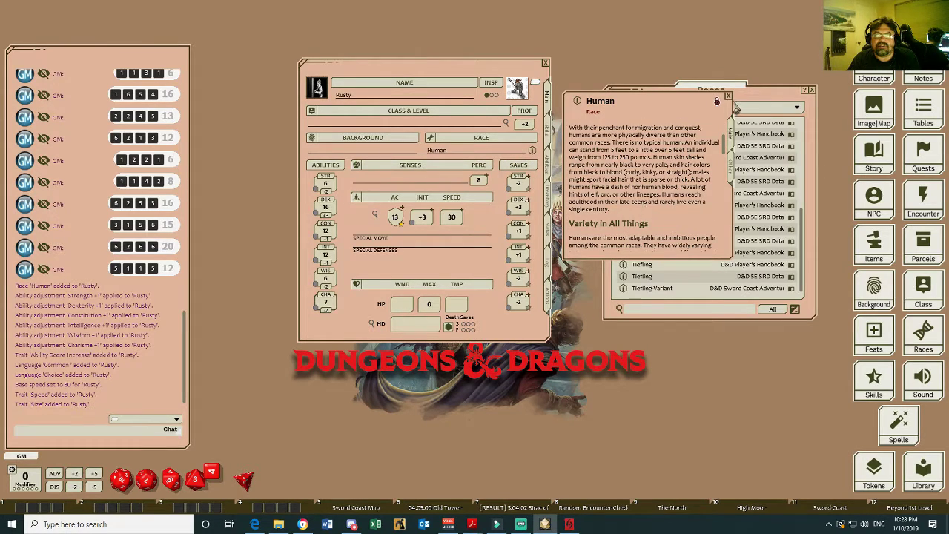
pyautogui.click(729, 98)
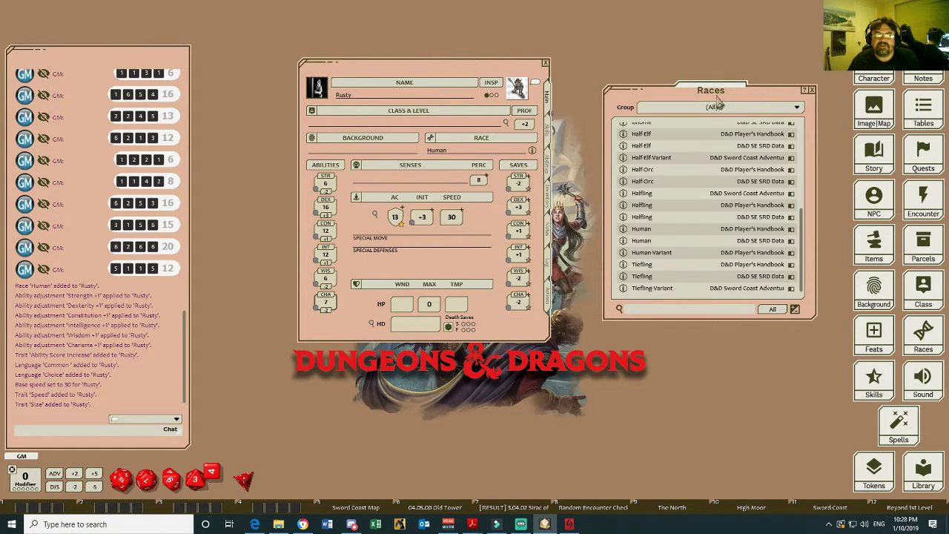
pyautogui.click(813, 90)
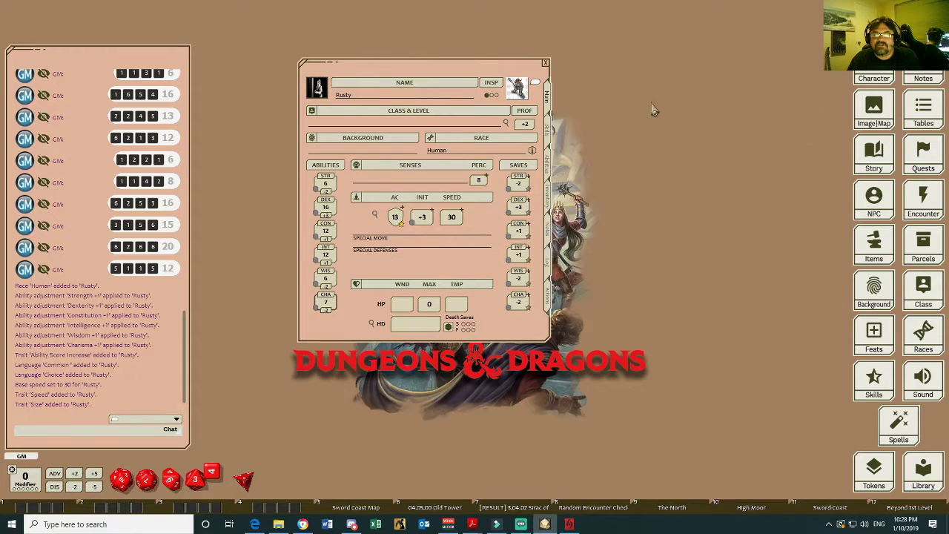
# - Open the classes list and view the Ranger class from D&D 5E SRD Data before closing its details
pyautogui.click(923, 293)
pyautogui.scroll(-8, 637, 238)
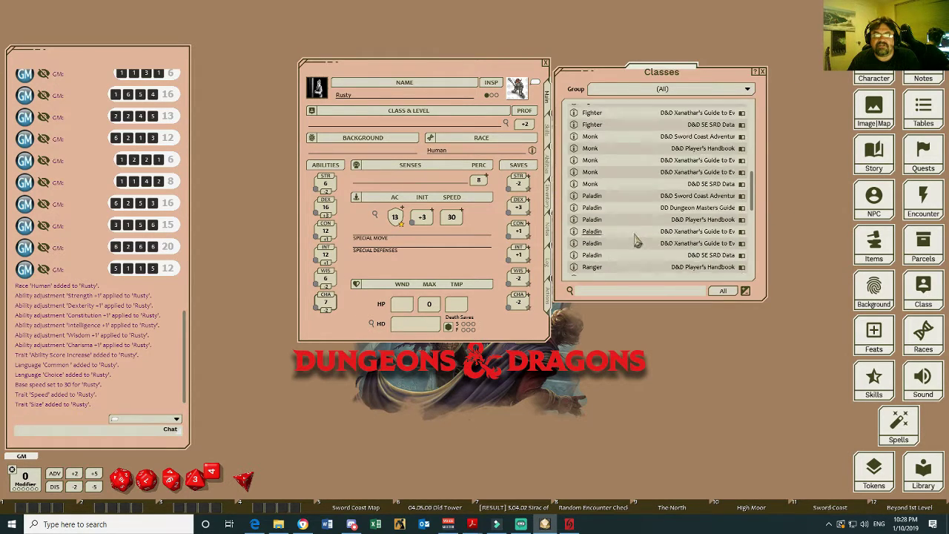
pyautogui.scroll(-4, 636, 240)
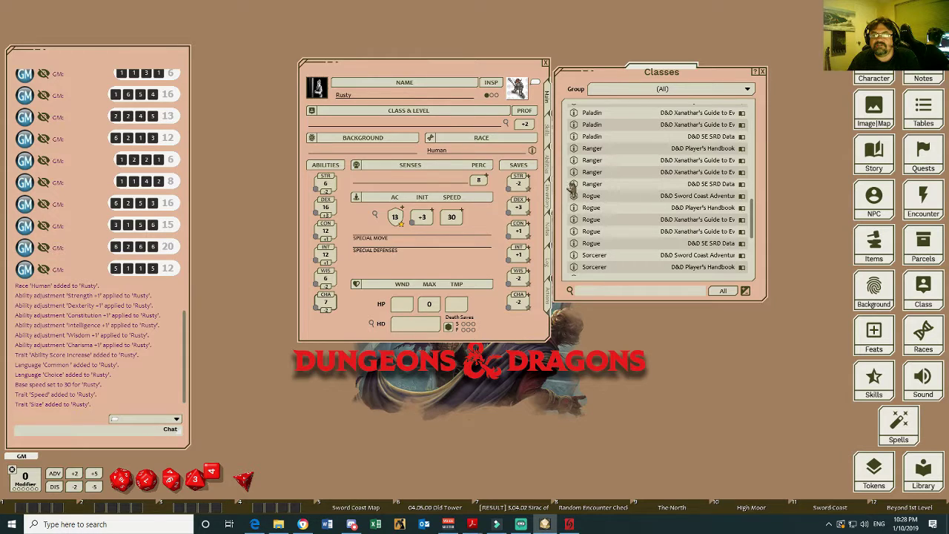
pyautogui.click(573, 184)
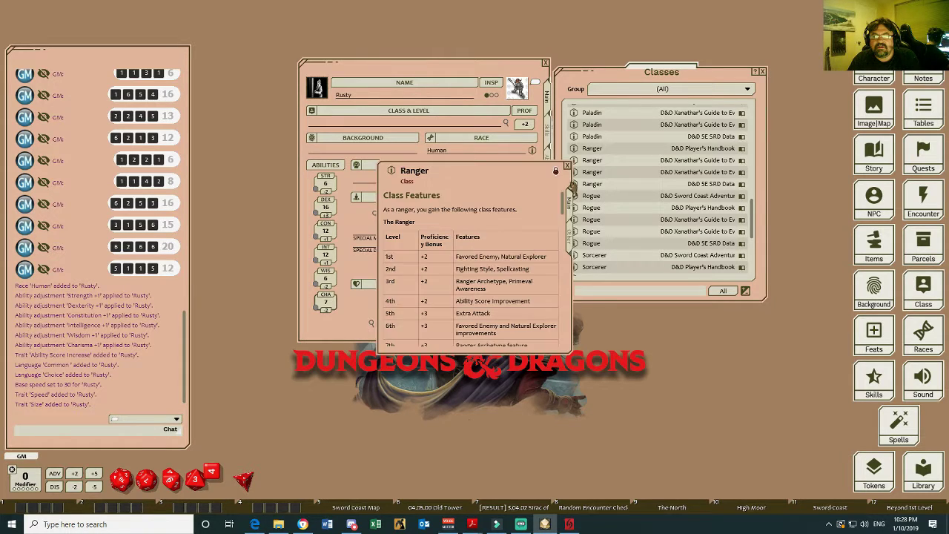
pyautogui.click(568, 167)
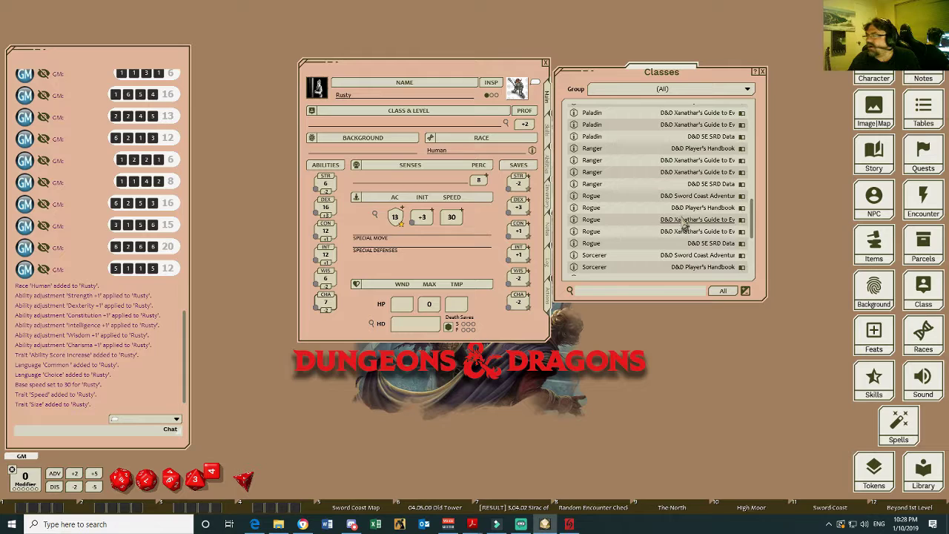
# - View the available data modules from the Library, then close the module activation window and the Library
pyautogui.click(923, 469)
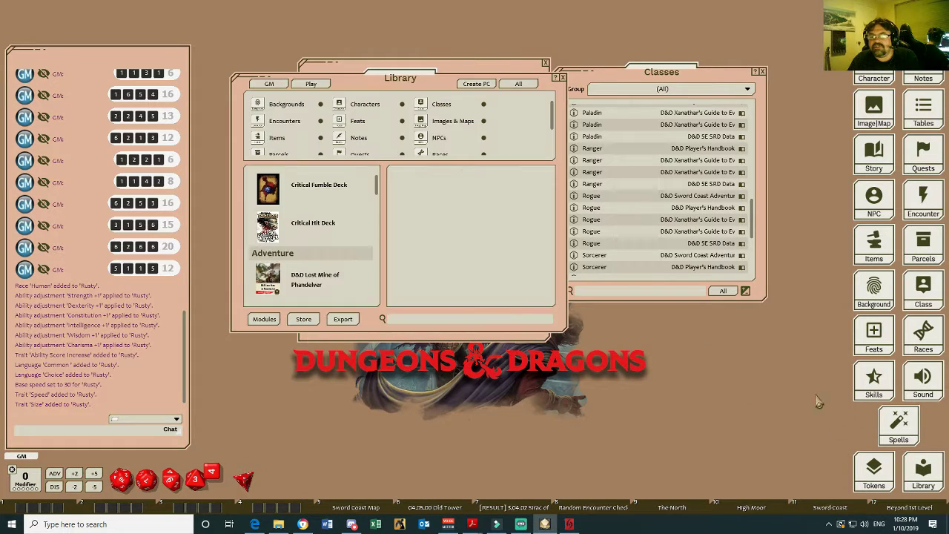
pyautogui.click(264, 319)
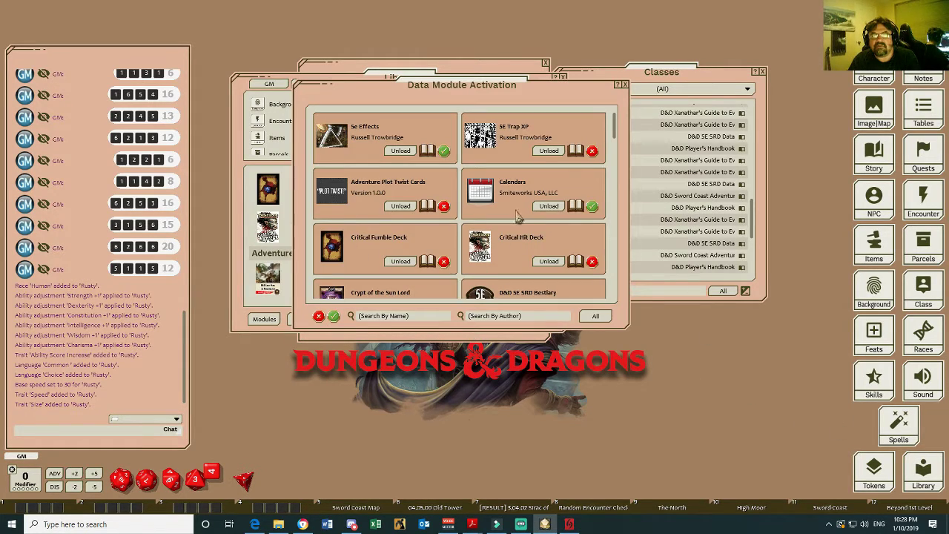
pyautogui.click(624, 84)
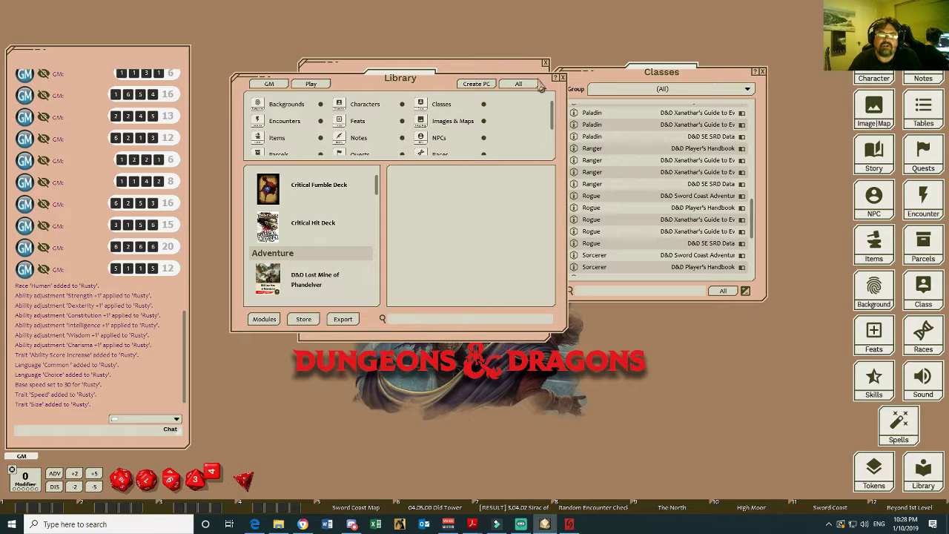
pyautogui.click(563, 78)
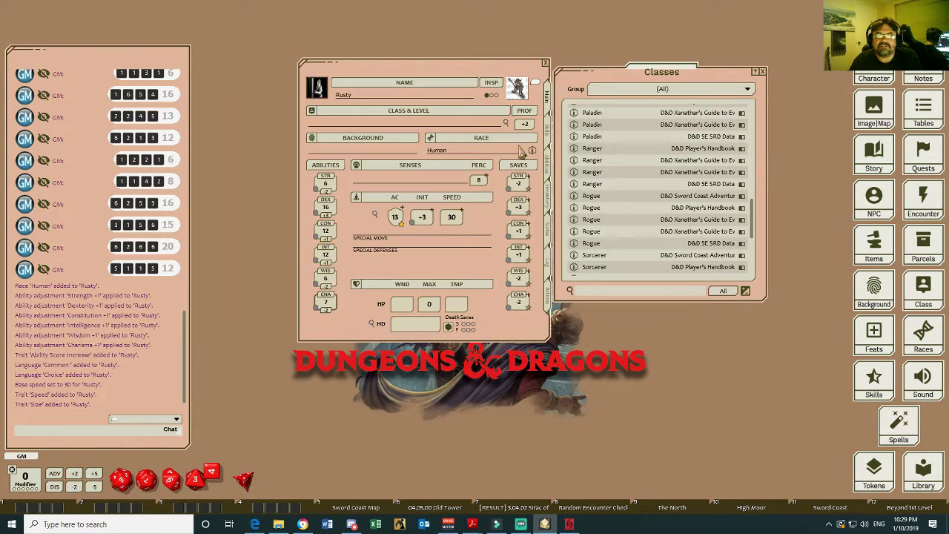
# - Open the Rogue class from the D&D Player's Handbook, place its window beside the character sheet, and view the Rogue image
pyautogui.click(573, 210)
pyautogui.moveTo(911, 127); pyautogui.dragTo(642, 132)
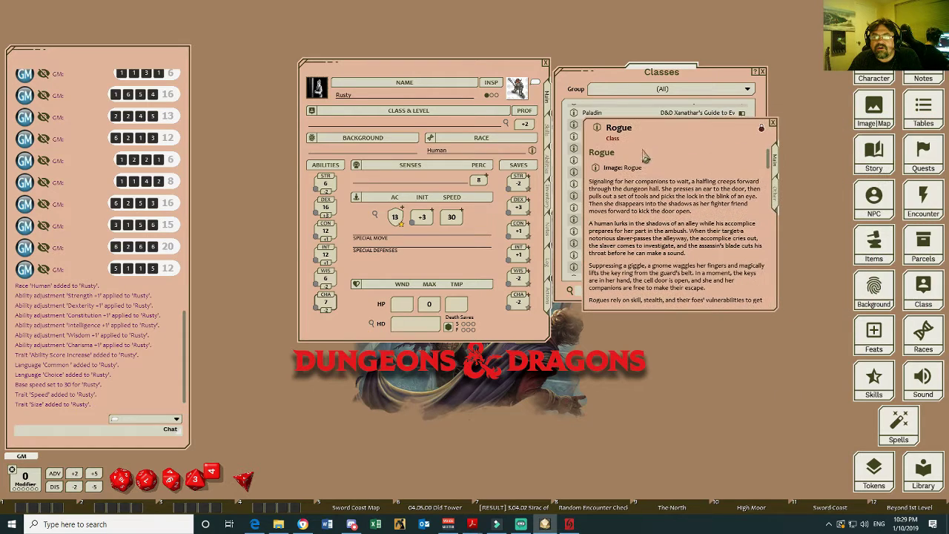
pyautogui.scroll(-3, 652, 211)
pyautogui.scroll(3, 651, 211)
pyautogui.scroll(-1, 618, 181)
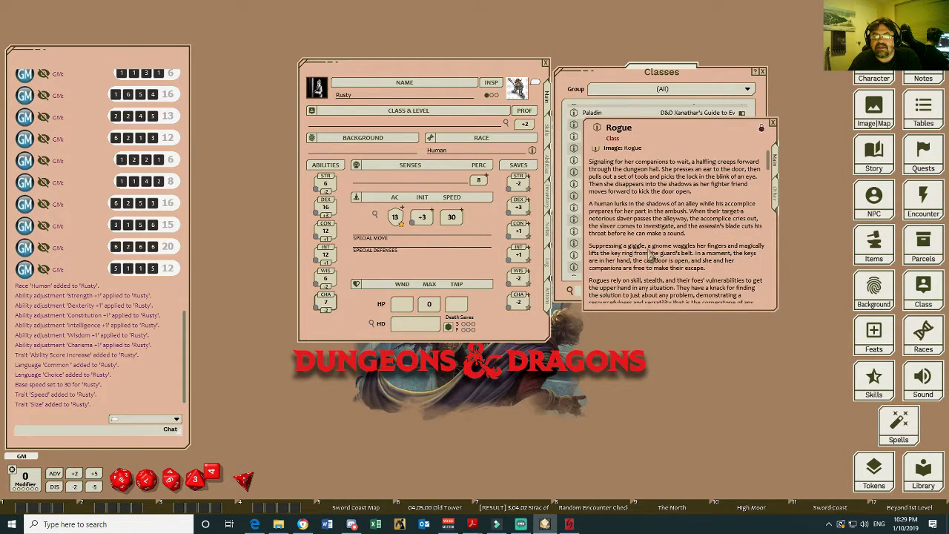
pyautogui.scroll(1, 600, 178)
pyautogui.click(595, 169)
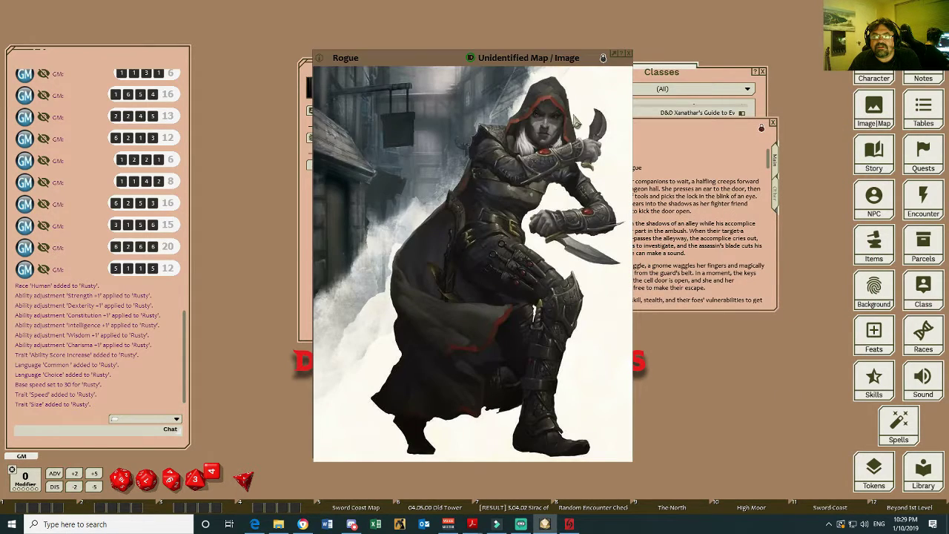
pyautogui.click(627, 57)
# - Read the Rogue class description, including the quick build advice, level table and class features, through to the starting equipment
pyautogui.scroll(-10, 630, 230)
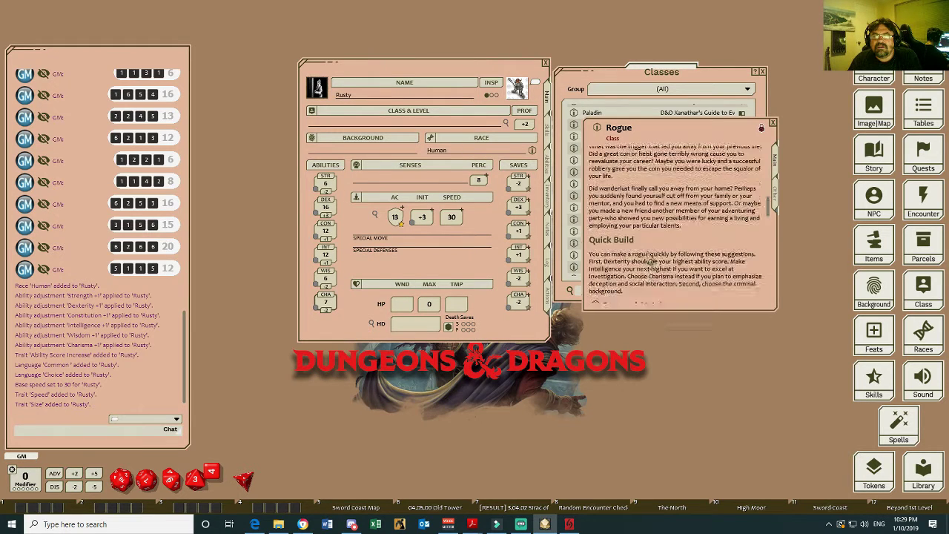
pyautogui.scroll(10, 649, 258)
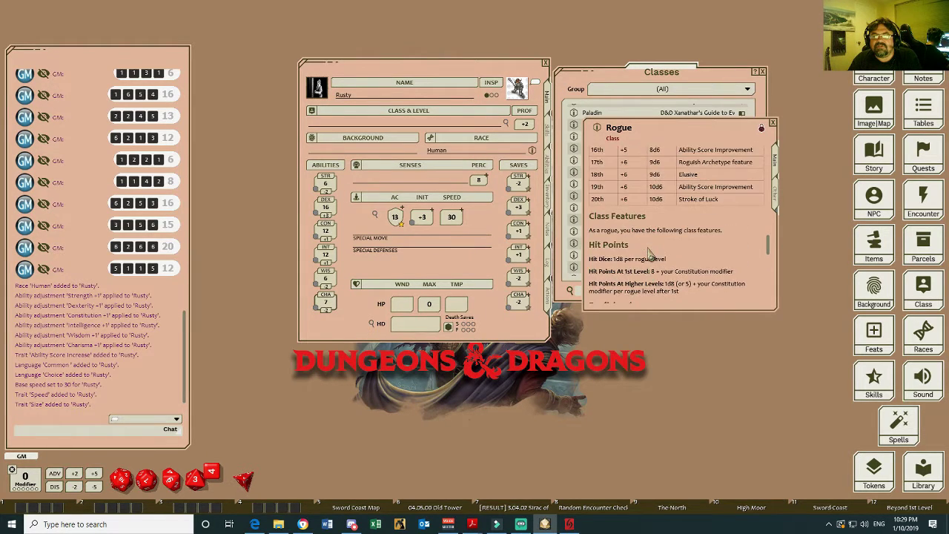
pyautogui.scroll(5, 649, 252)
pyautogui.scroll(-6, 649, 252)
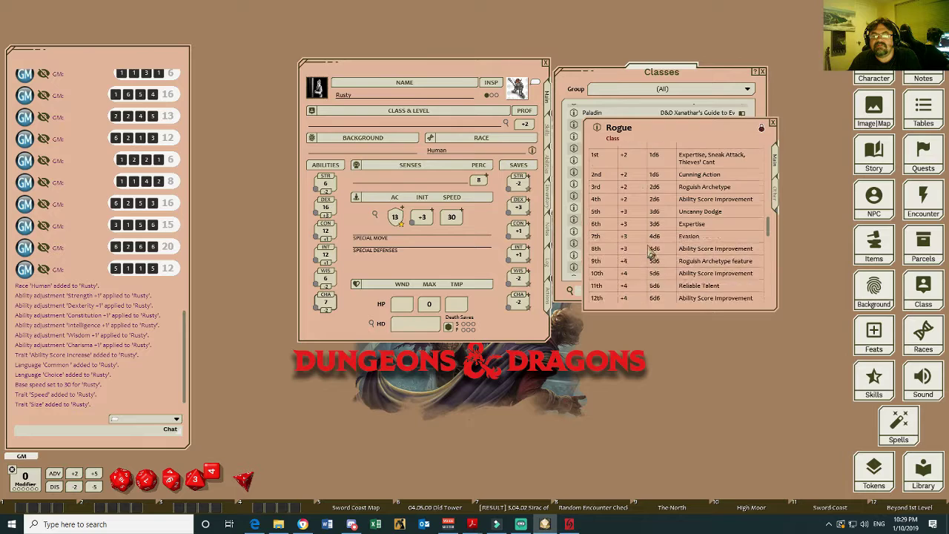
pyautogui.scroll(-8, 649, 252)
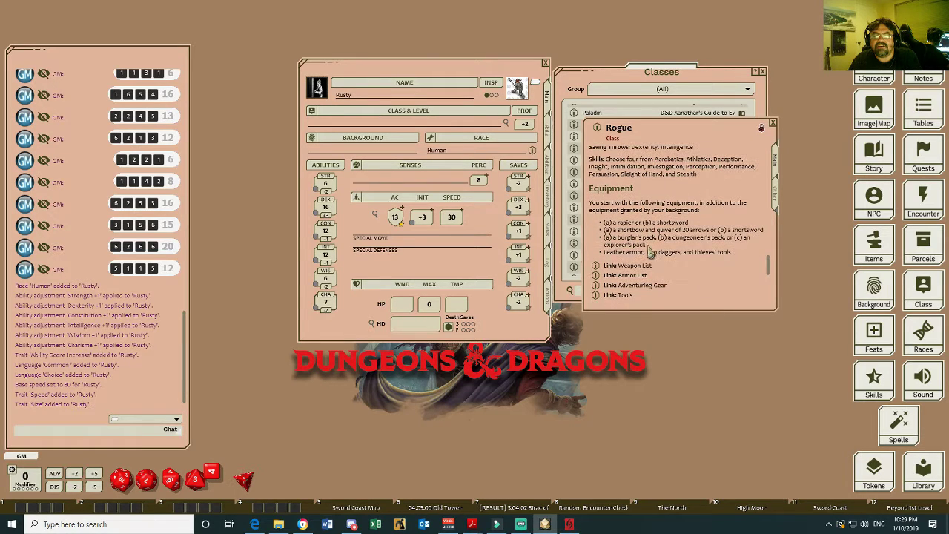
# - Read the rest of the Rogue class description, from the starting equipment through the features to the Roguish Archetypes
pyautogui.scroll(-1, 649, 253)
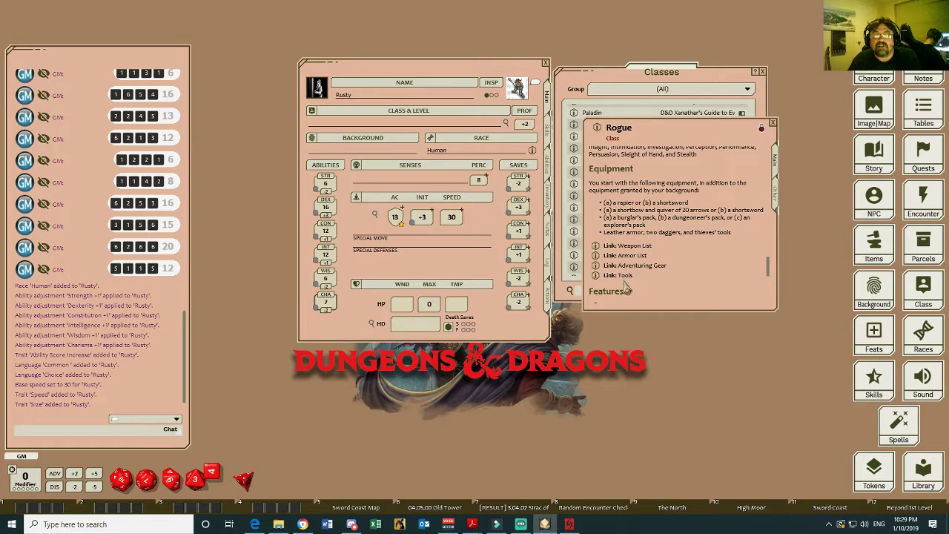
pyautogui.scroll(-3, 627, 289)
pyautogui.scroll(-5, 628, 249)
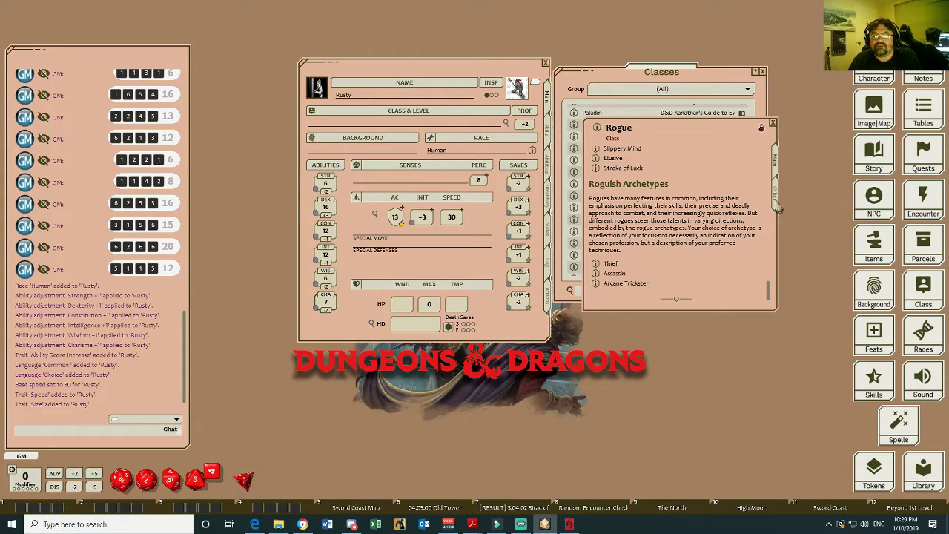
# - Review the Rogue's proficiencies, including the Armor proficiency details, and its features by level, and close the class window
pyautogui.click(774, 198)
pyautogui.scroll(-1, 683, 204)
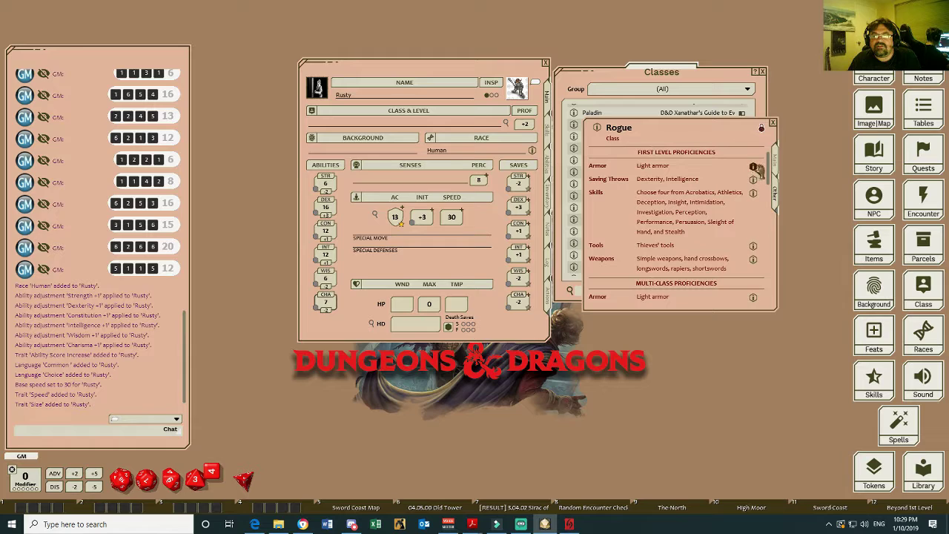
pyautogui.click(752, 166)
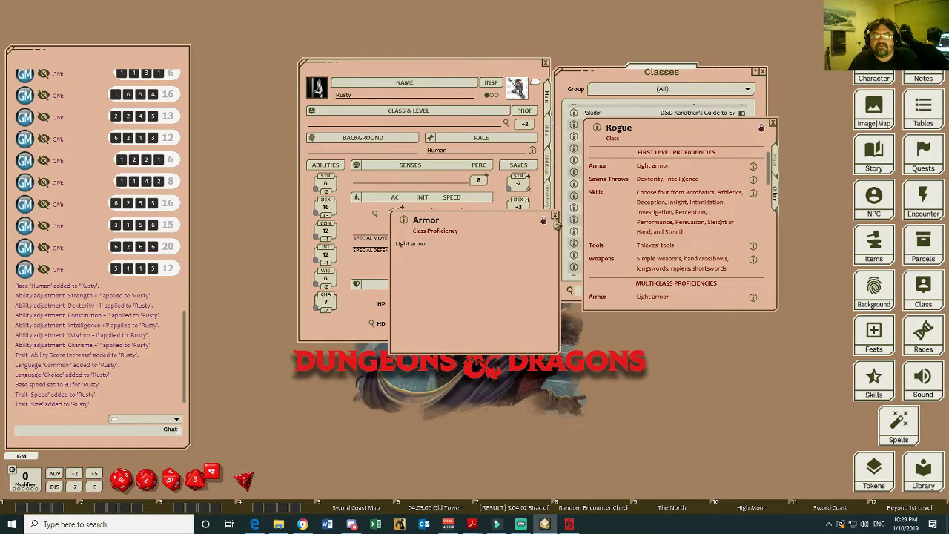
pyautogui.click(554, 215)
pyautogui.scroll(-6, 689, 237)
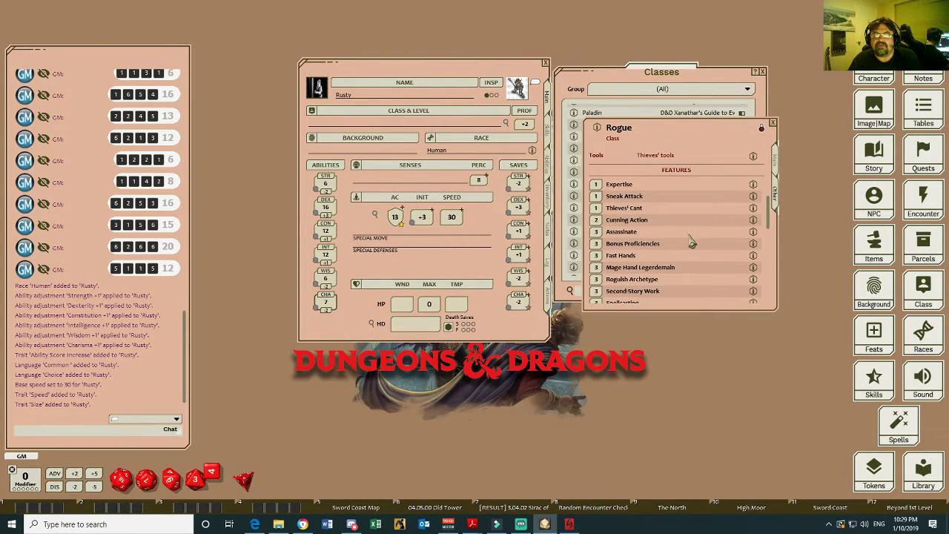
pyautogui.scroll(-4, 689, 241)
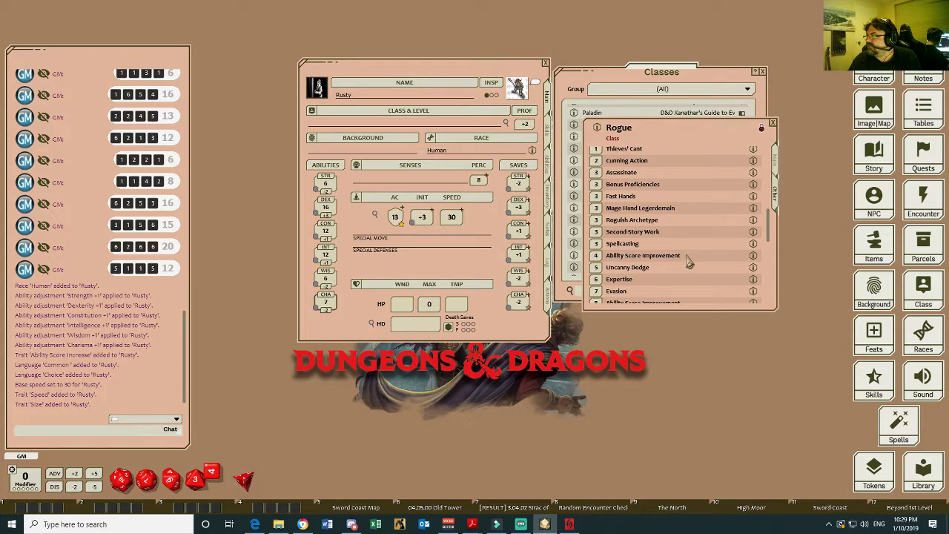
pyautogui.click(773, 123)
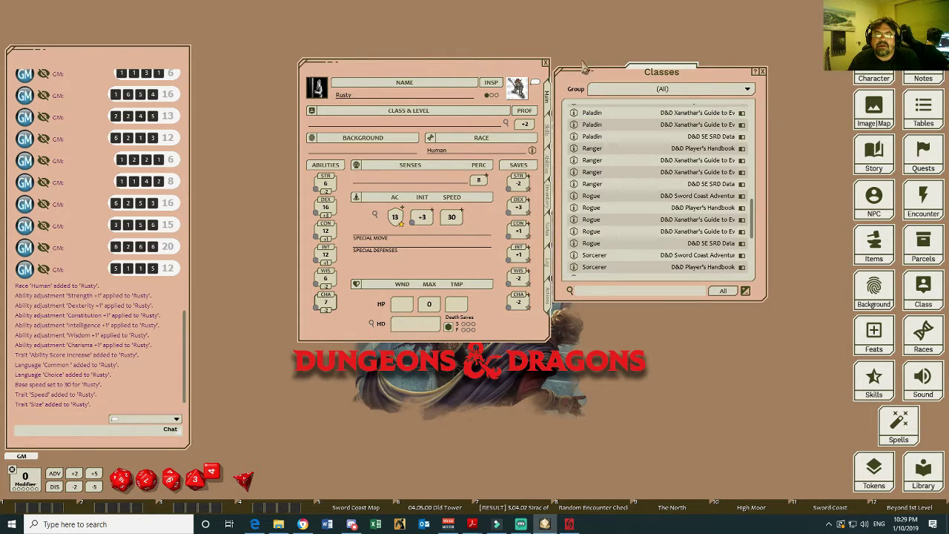
# - Add the D&D Player's Handbook Rogue class to the character, choosing Acrobatics, Deception, Insight and Perception as proficient skills
pyautogui.click(573, 214)
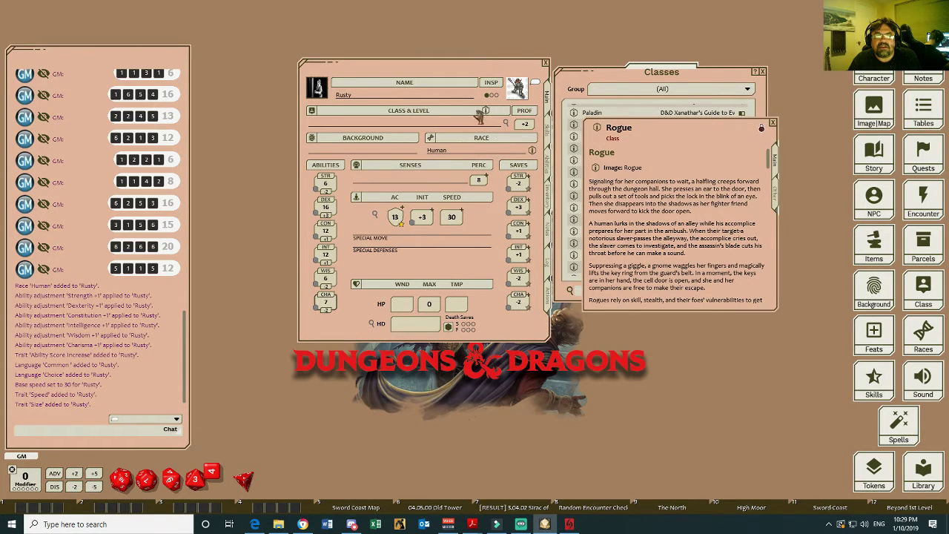
pyautogui.moveTo(481, 116); pyautogui.dragTo(357, 128)
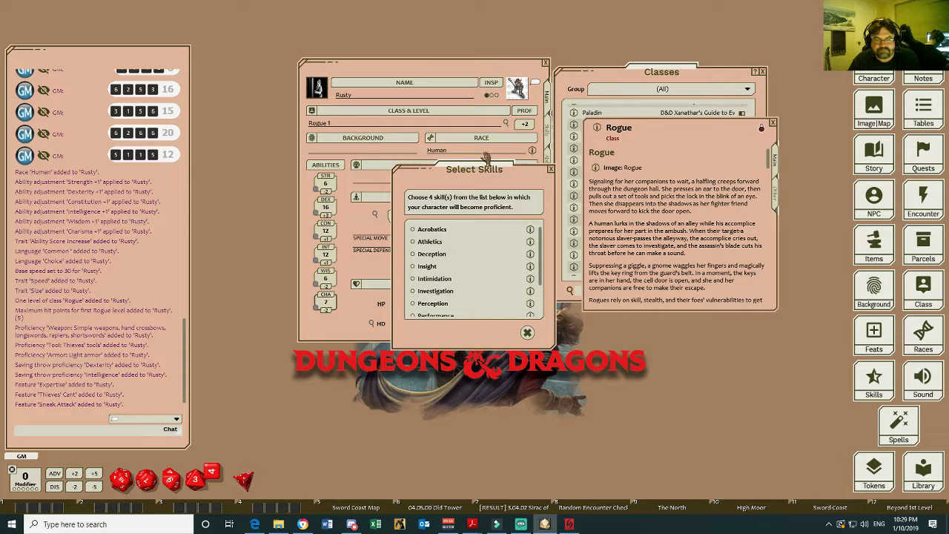
pyautogui.click(412, 230)
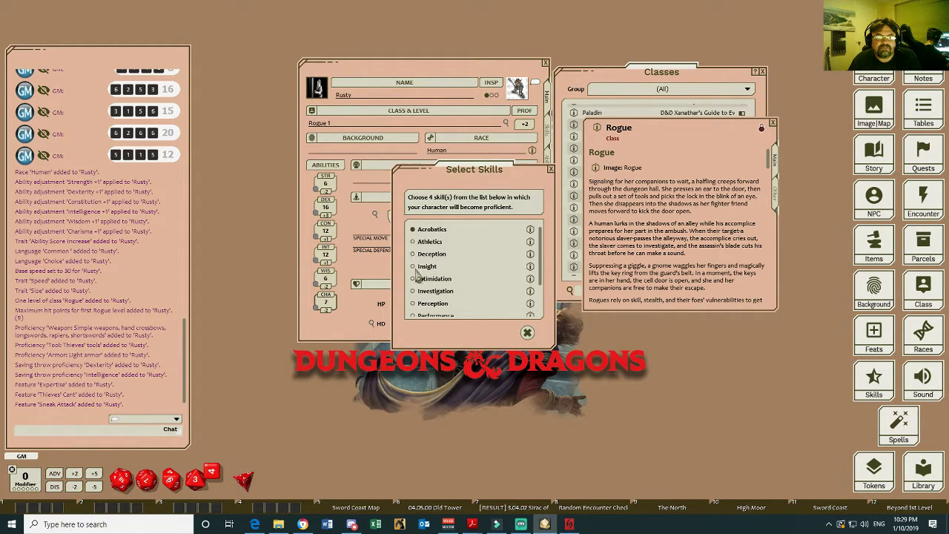
pyautogui.click(414, 254)
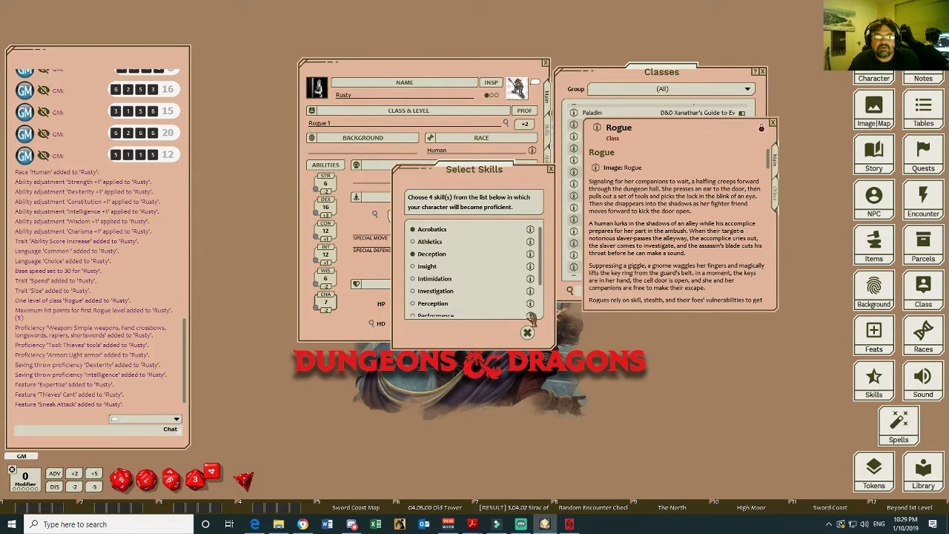
pyautogui.click(414, 267)
pyautogui.click(510, 333)
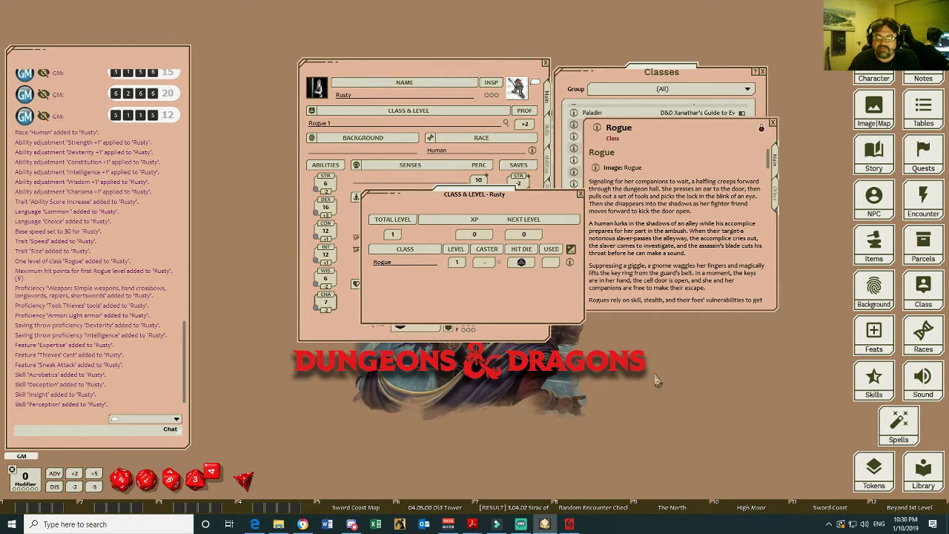
# - Set the next level XP to 200 in the character's class details and consult the Beyond 1st Level advancement table
pyautogui.click(522, 236)
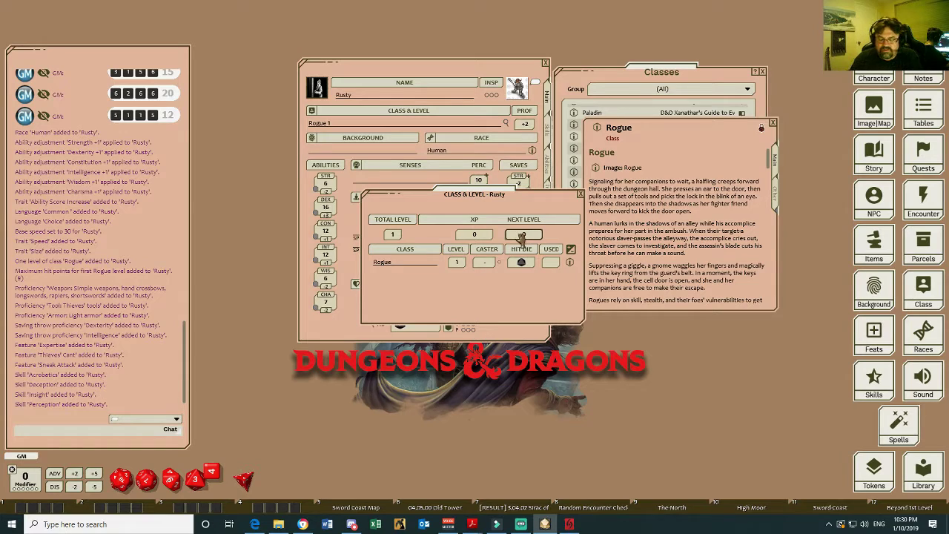
pyautogui.click(922, 508)
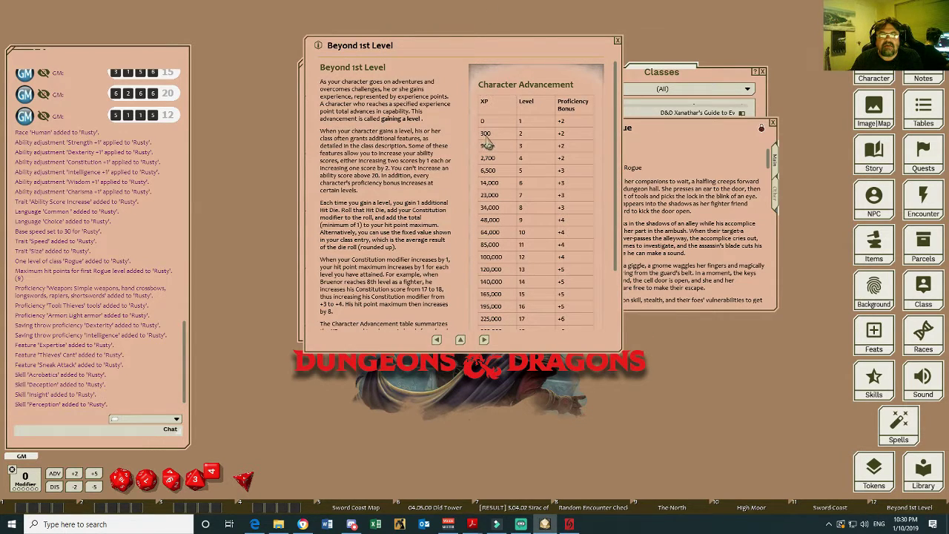
pyautogui.click(617, 42)
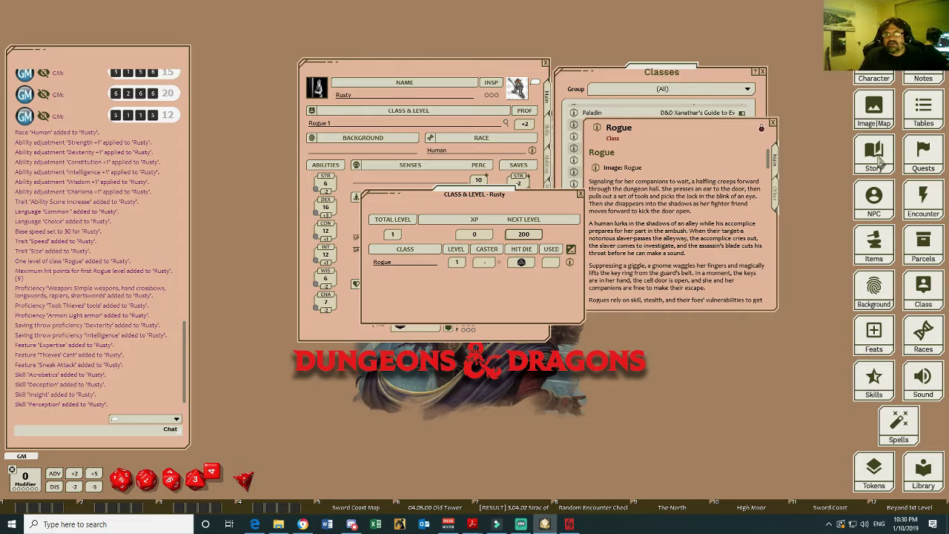
# - Add two more Rogue levels to the character, choosing Thief as the Roguish Archetype, and close the class and level details
pyautogui.moveTo(598, 129); pyautogui.dragTo(383, 284)
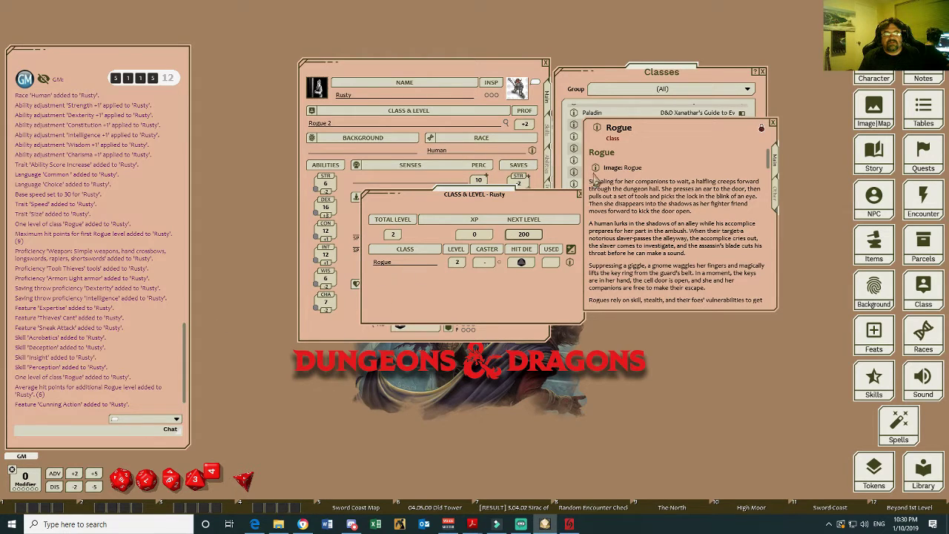
pyautogui.moveTo(580, 145); pyautogui.dragTo(410, 289)
pyautogui.click(413, 278)
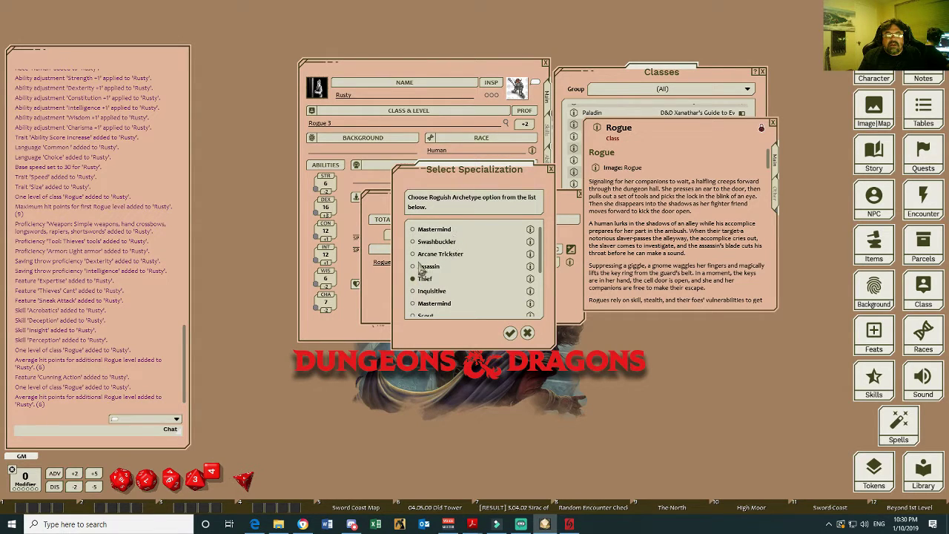
pyautogui.click(511, 333)
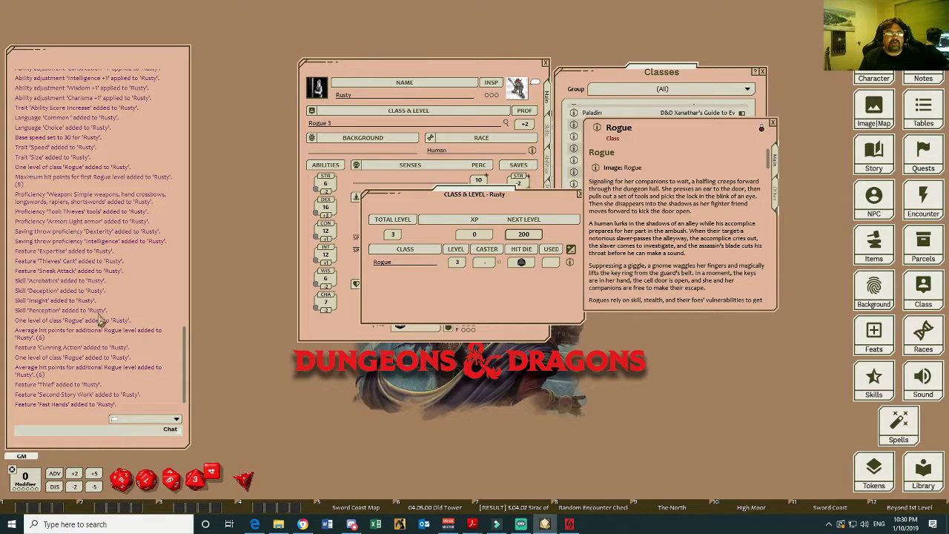
pyautogui.click(579, 195)
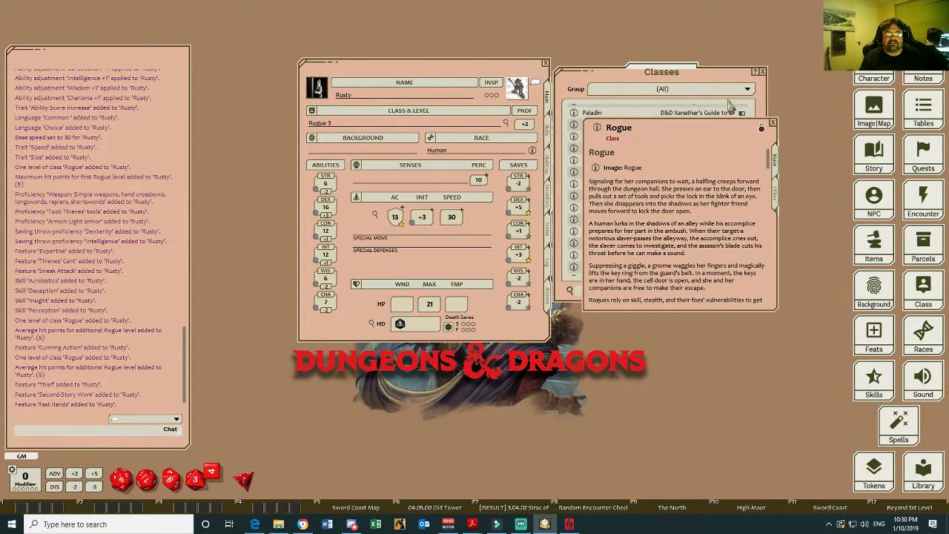
# - Close the Rogue class window and view the character's initiative, speed and armor calculation details
pyautogui.click(772, 123)
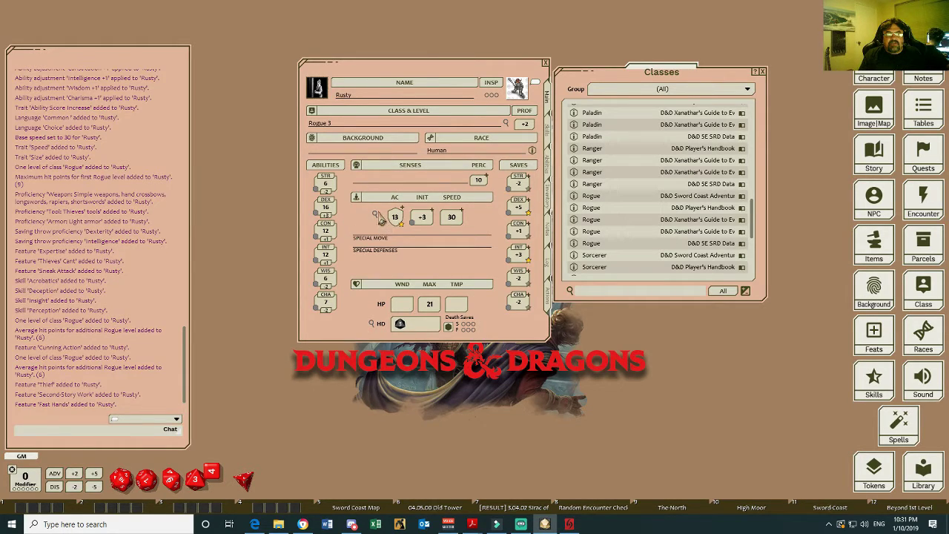
pyautogui.click(375, 218)
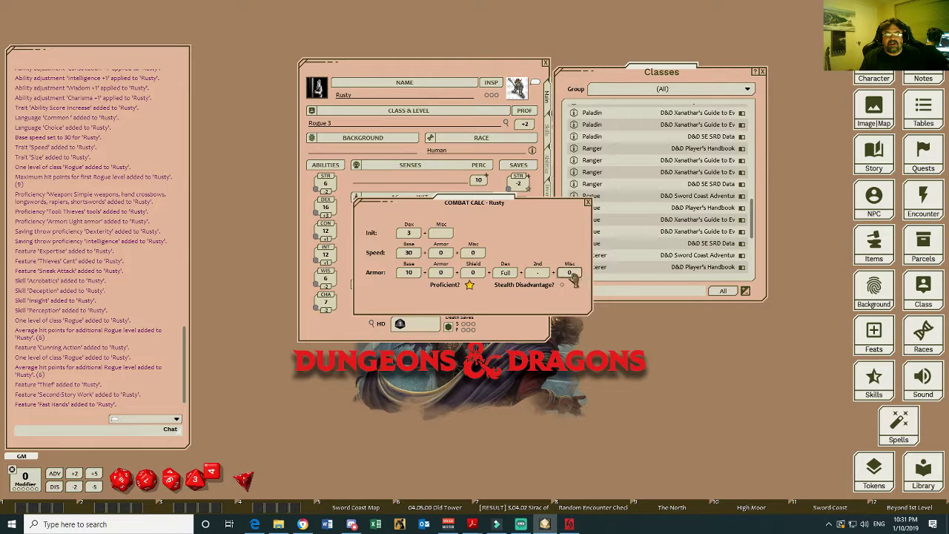
pyautogui.click(588, 203)
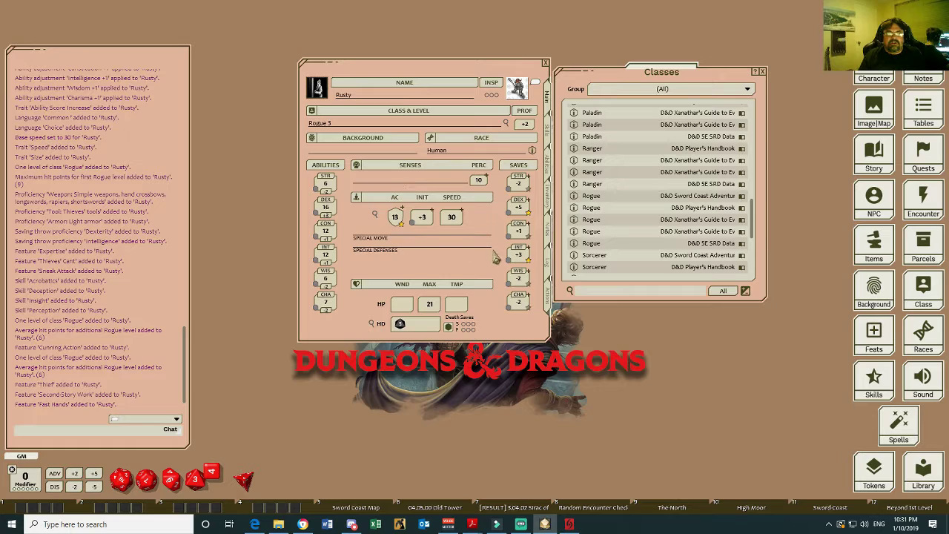
# - Roll the character's Strength and Dexterity checks, Strength and Dexterity saves, initiative and a death save
pyautogui.doubleClick(317, 192)
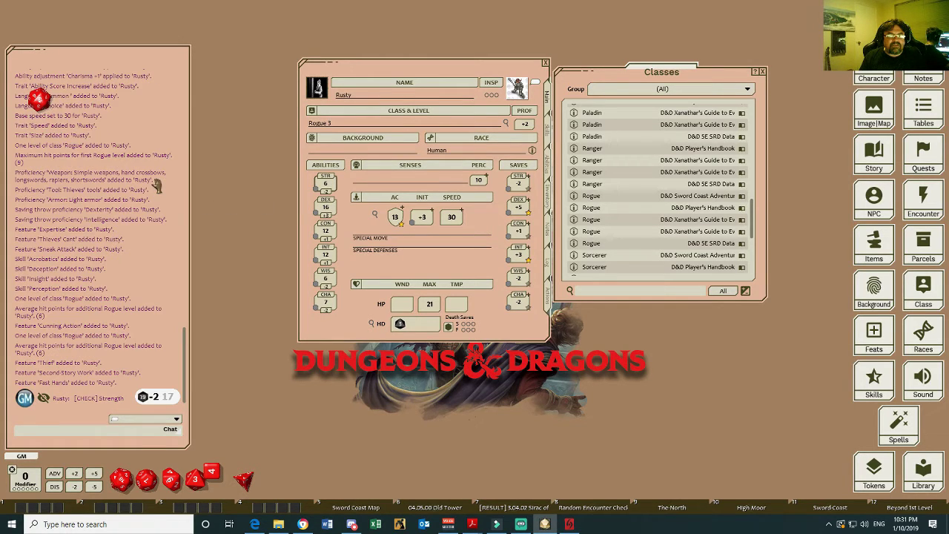
pyautogui.doubleClick(316, 213)
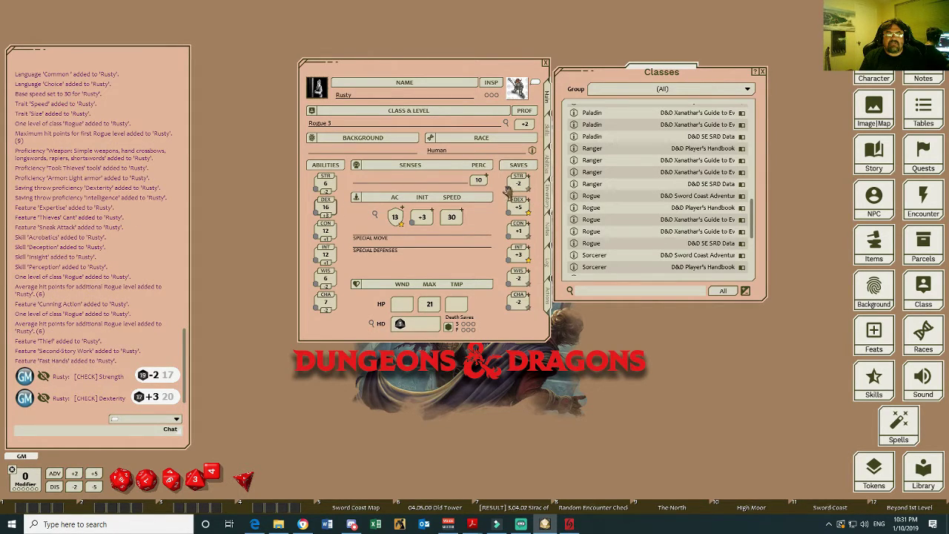
pyautogui.doubleClick(508, 188)
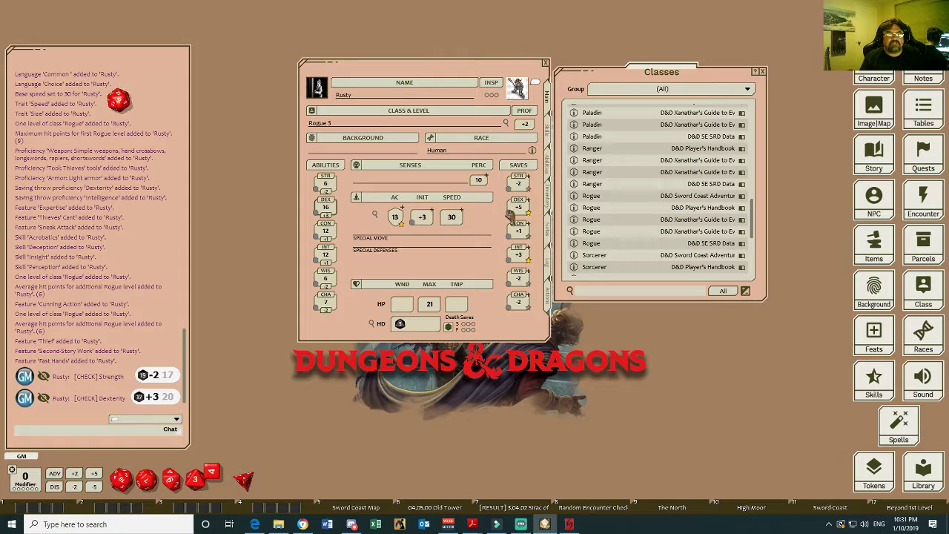
pyautogui.doubleClick(512, 211)
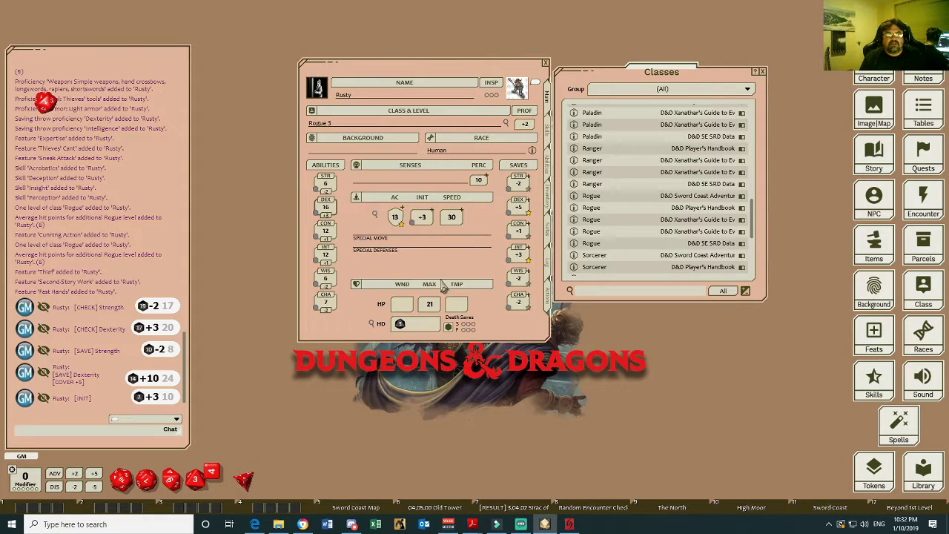
pyautogui.doubleClick(448, 327)
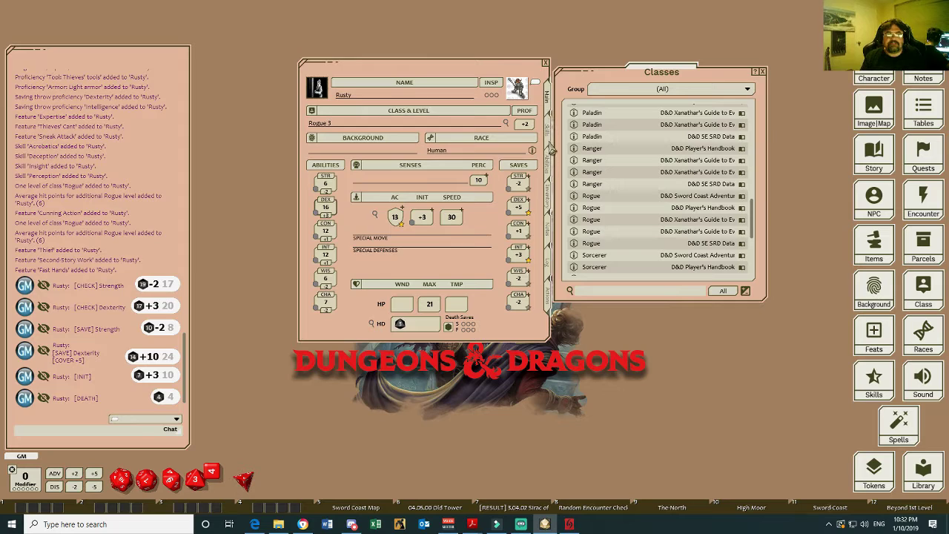
# - Show the character's skills and roll an Acrobatics check
pyautogui.click(550, 129)
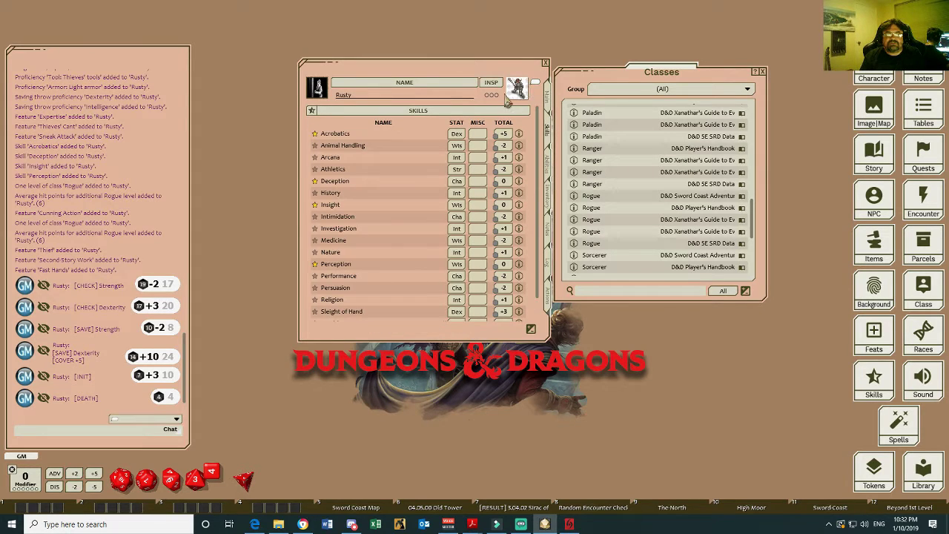
pyautogui.click(552, 95)
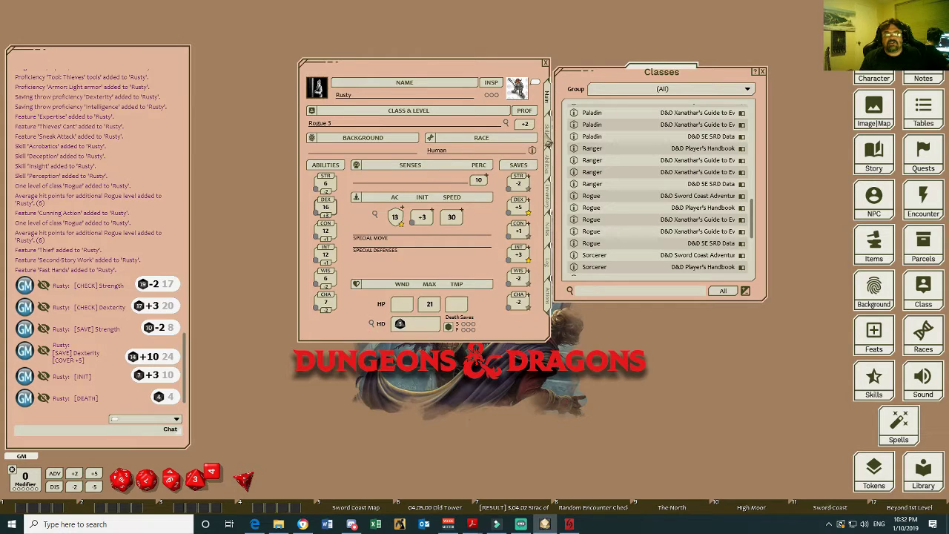
pyautogui.click(550, 138)
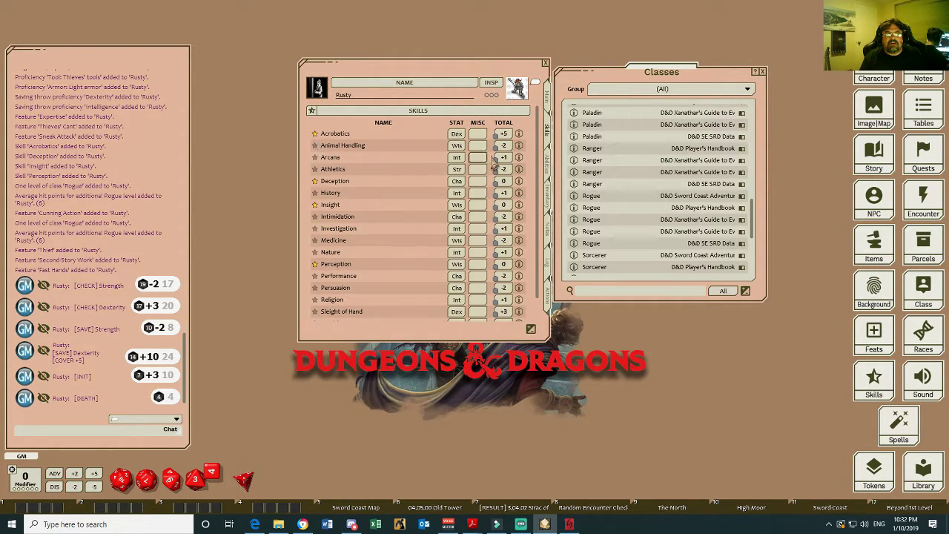
pyautogui.doubleClick(497, 134)
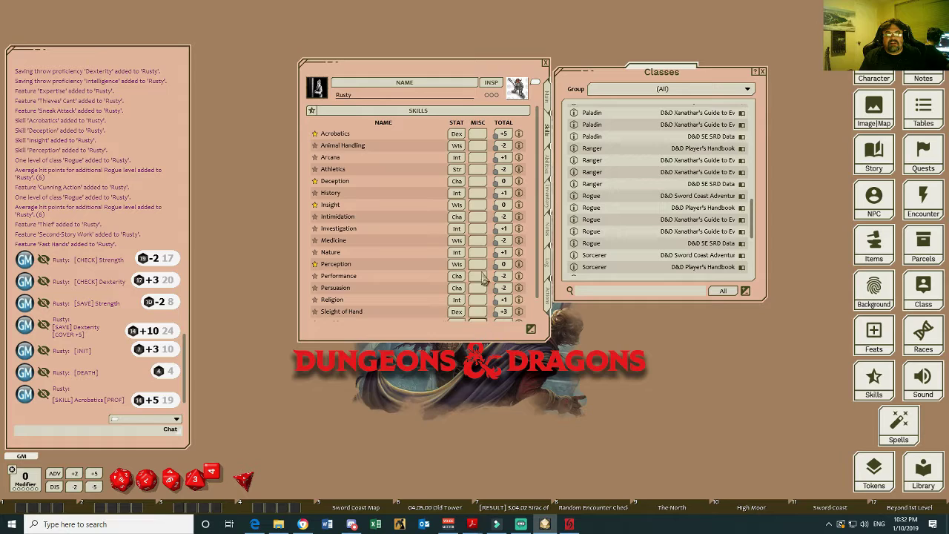
# - Read the History skill's description, and set the Acrobatics proficiency to double proficiency bonus
pyautogui.scroll(-1, 493, 260)
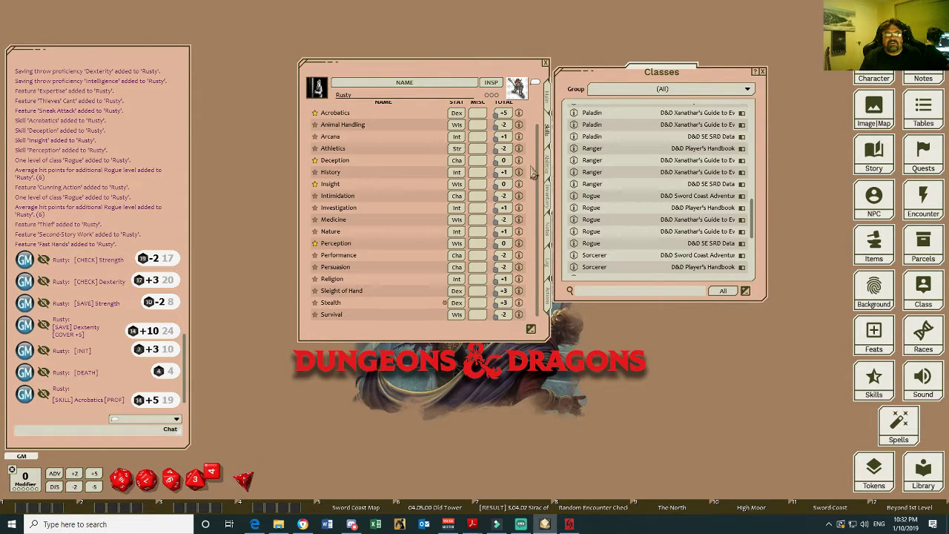
pyautogui.click(520, 173)
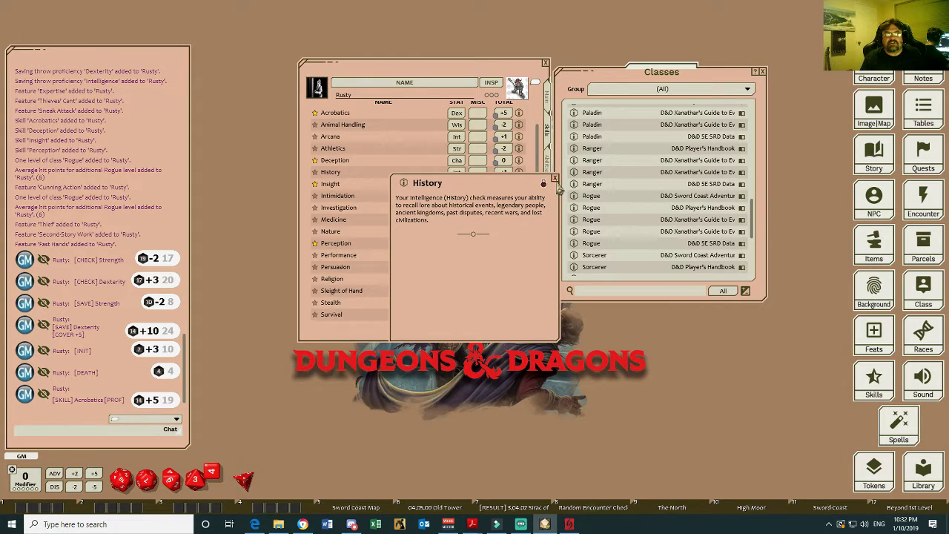
pyautogui.click(555, 178)
pyautogui.scroll(1, 323, 139)
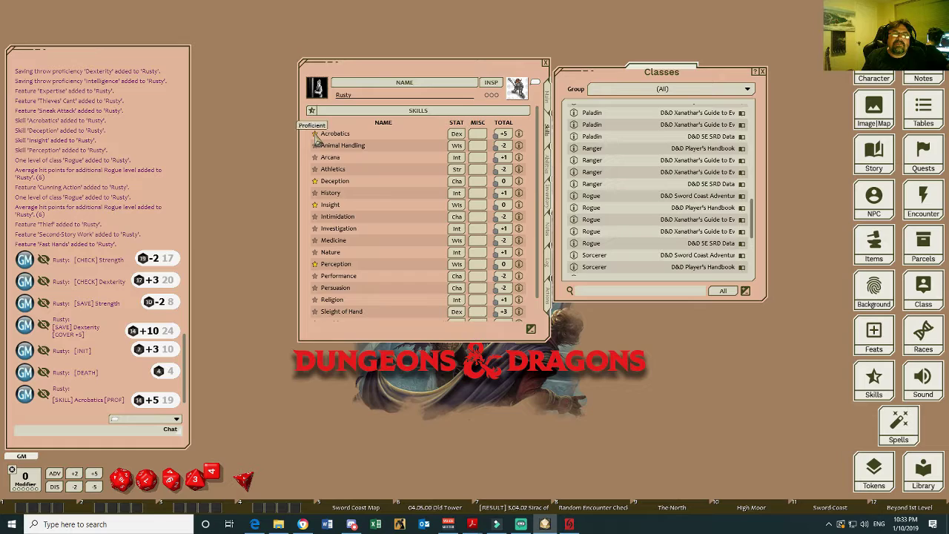
pyautogui.click(315, 135)
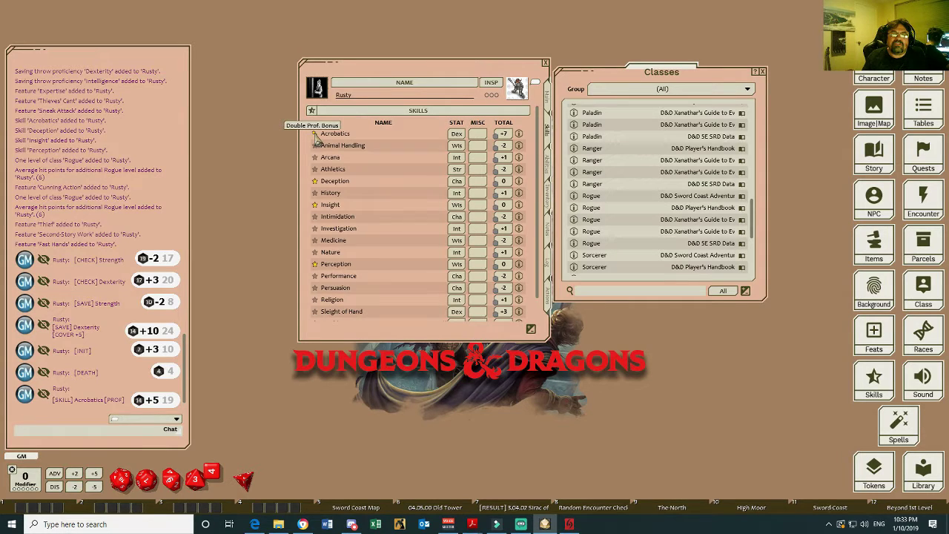
# - Cycle the Acrobatics proficiency through half bonus and not proficient to normal proficiency
pyautogui.click(315, 135)
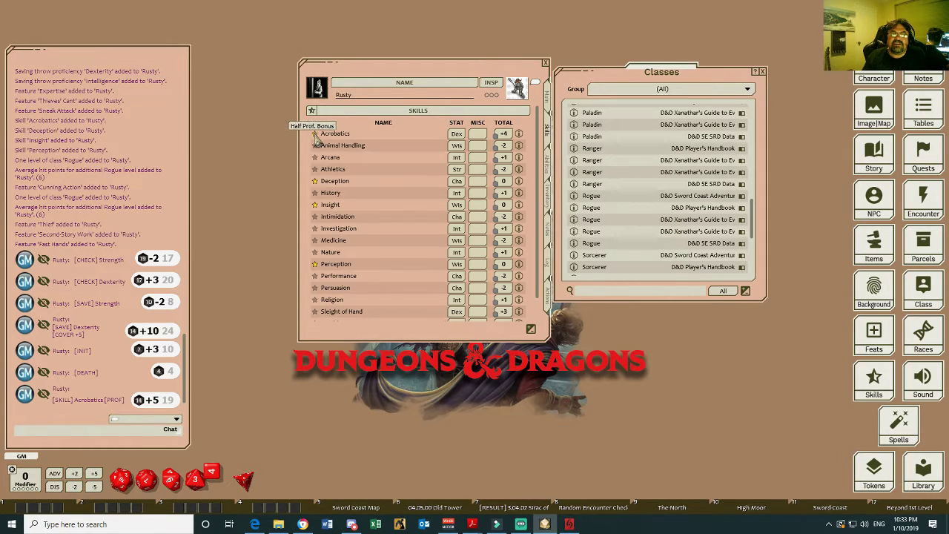
pyautogui.click(315, 135)
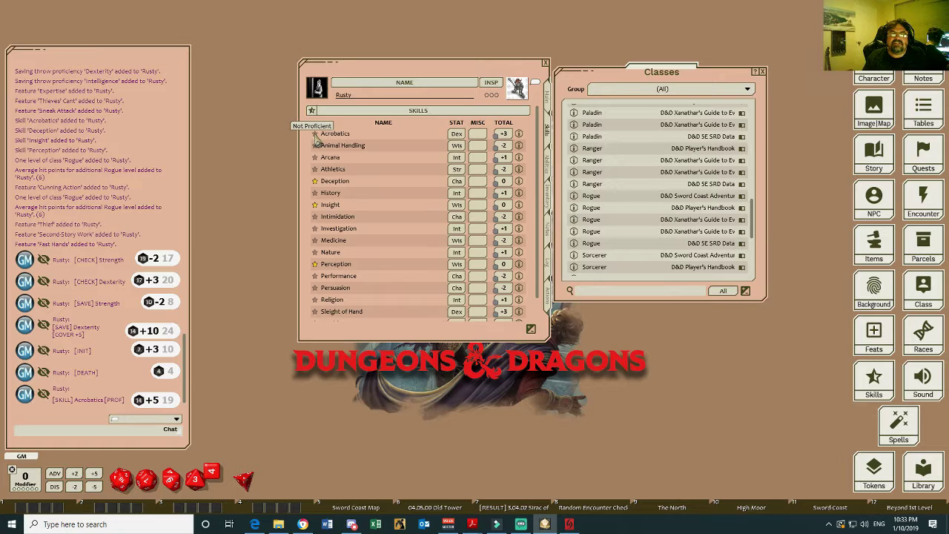
pyautogui.click(315, 135)
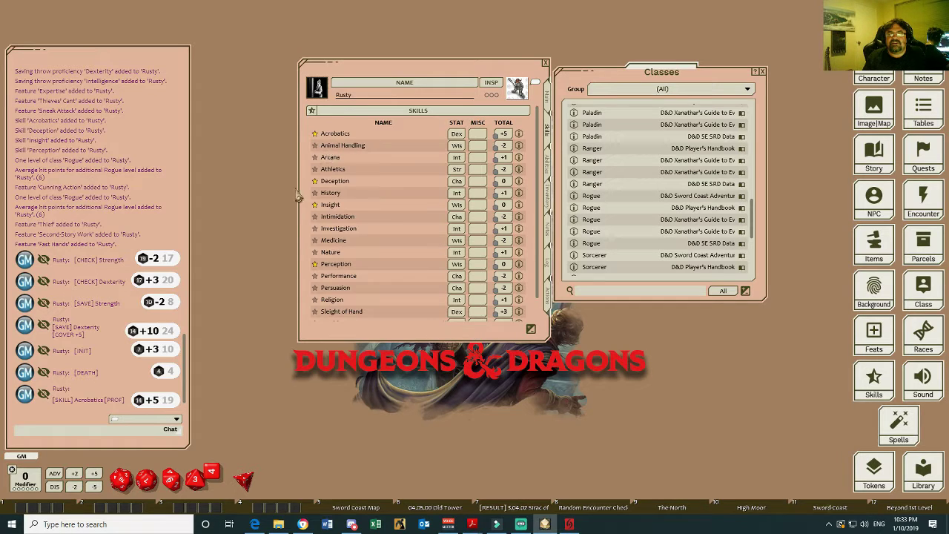
# - Add a custom skill named "desable device" to the skills list and set its stat to Dex
pyautogui.click(531, 331)
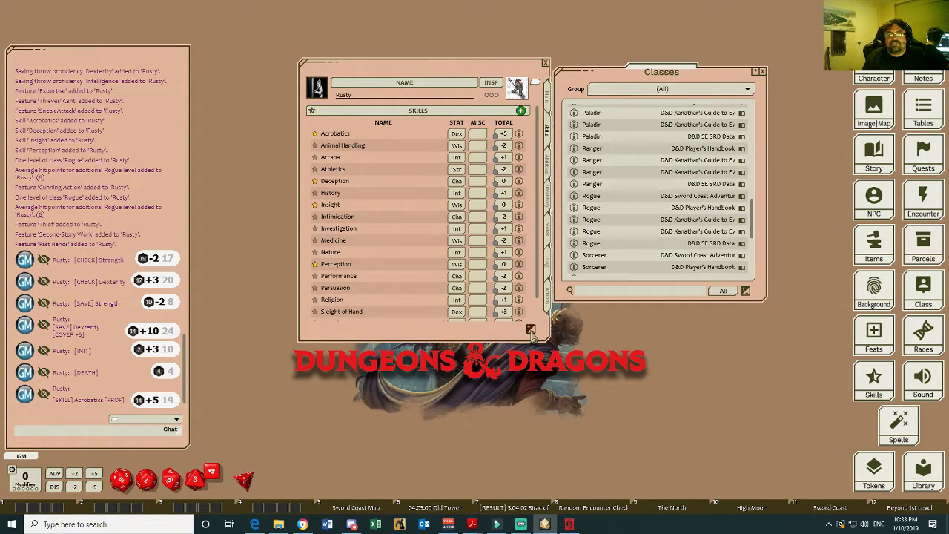
pyautogui.click(521, 111)
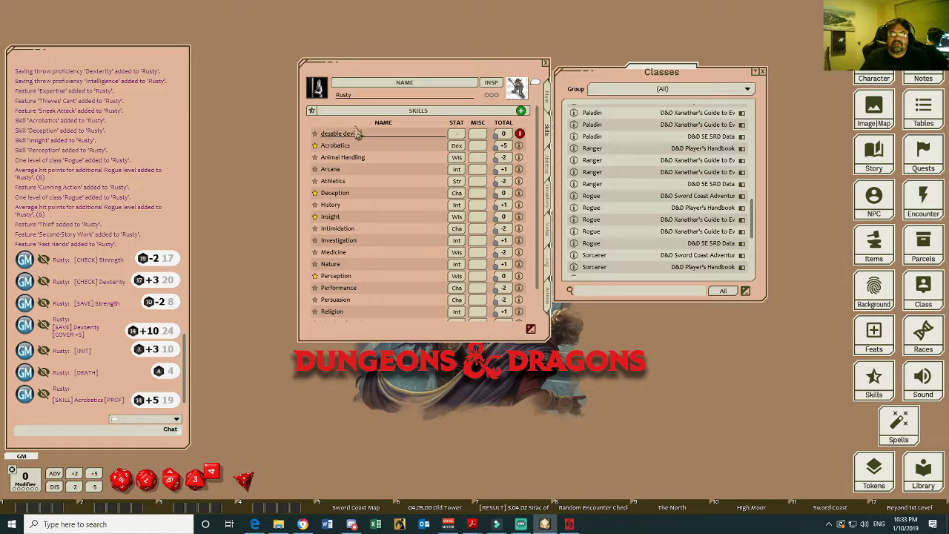
pyautogui.click(457, 135)
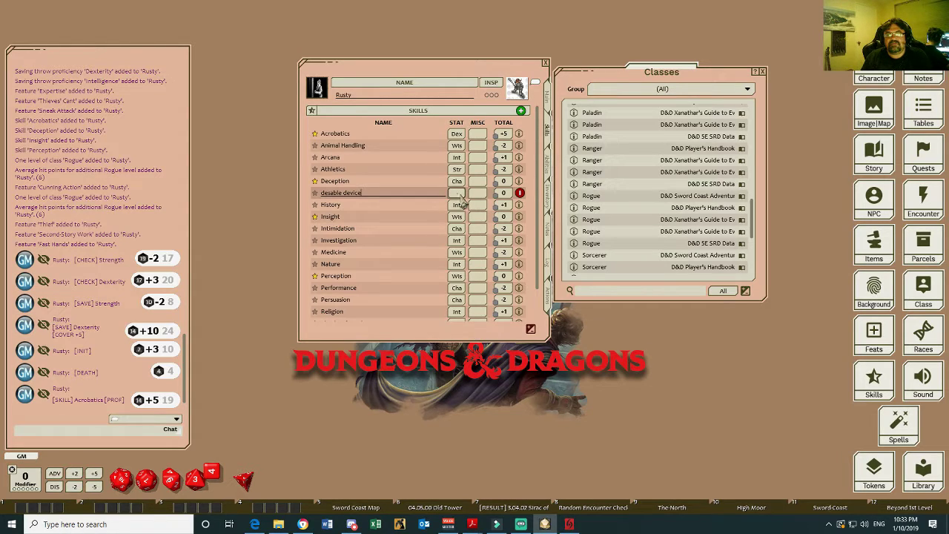
pyautogui.click(457, 194)
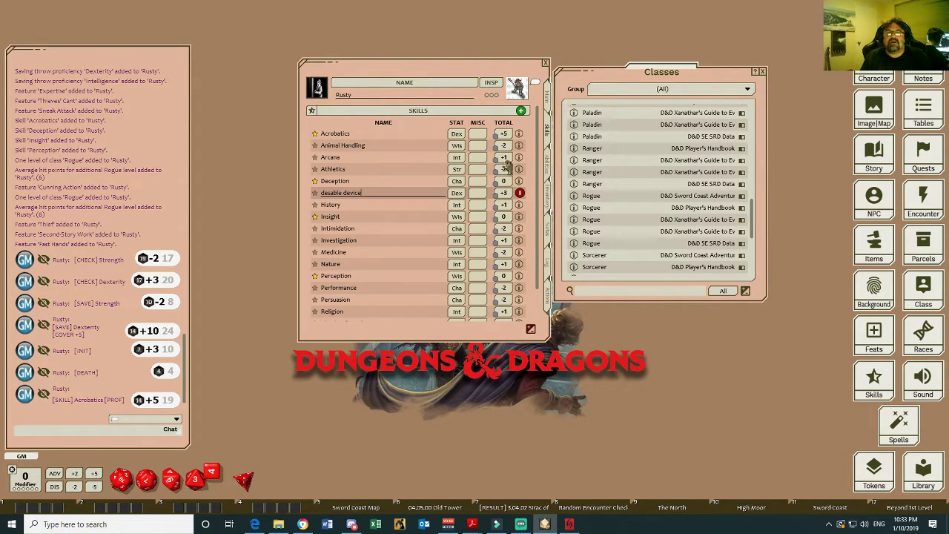
# - Show the character's features and proficiencies, and read the Cunning Action and Sneak Attack descriptions
pyautogui.click(549, 169)
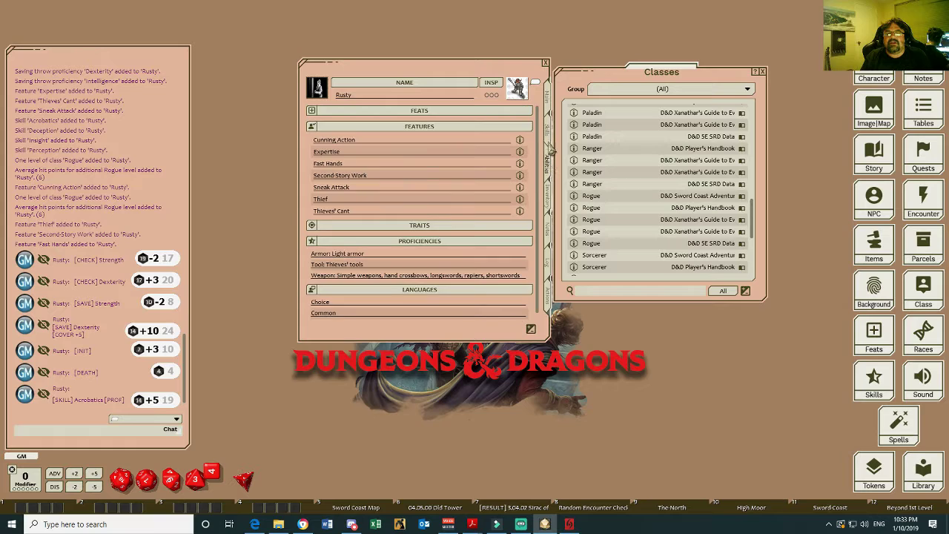
pyautogui.click(549, 133)
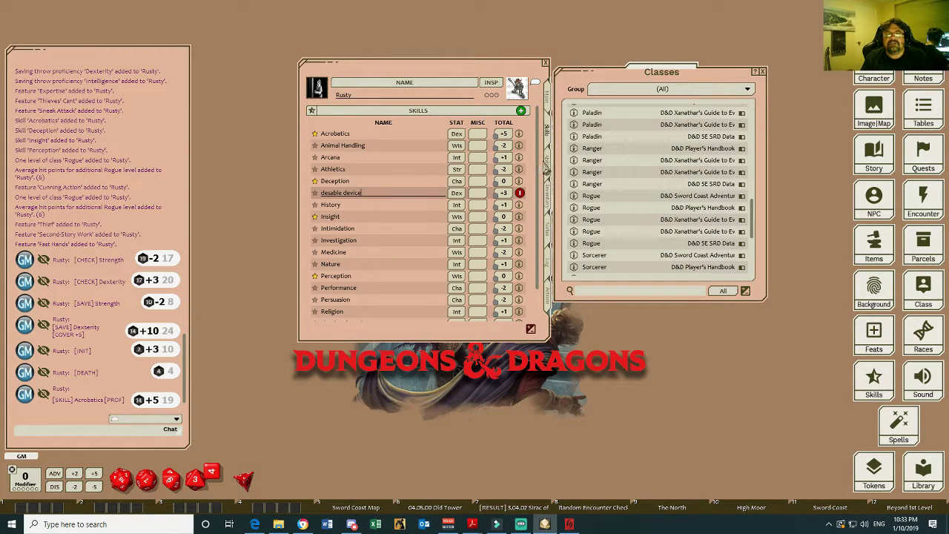
pyautogui.click(549, 165)
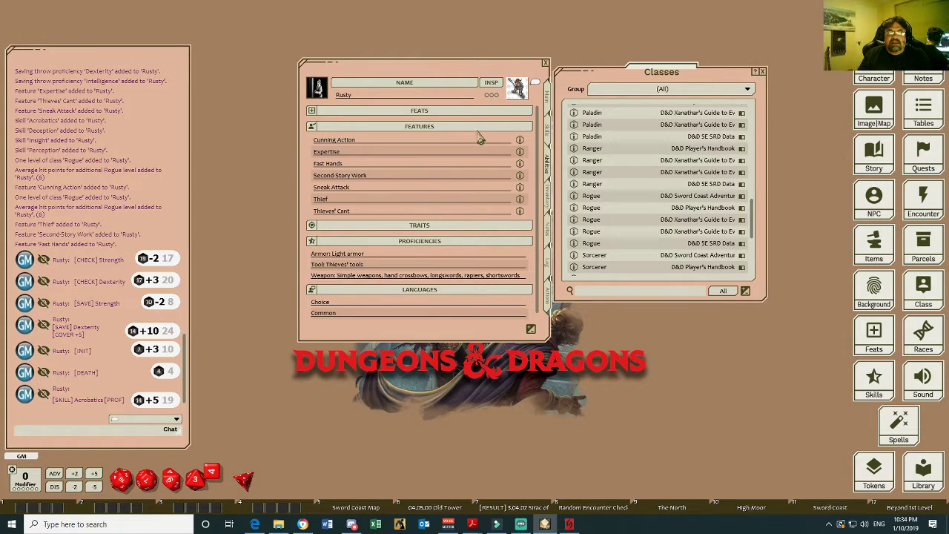
pyautogui.click(520, 141)
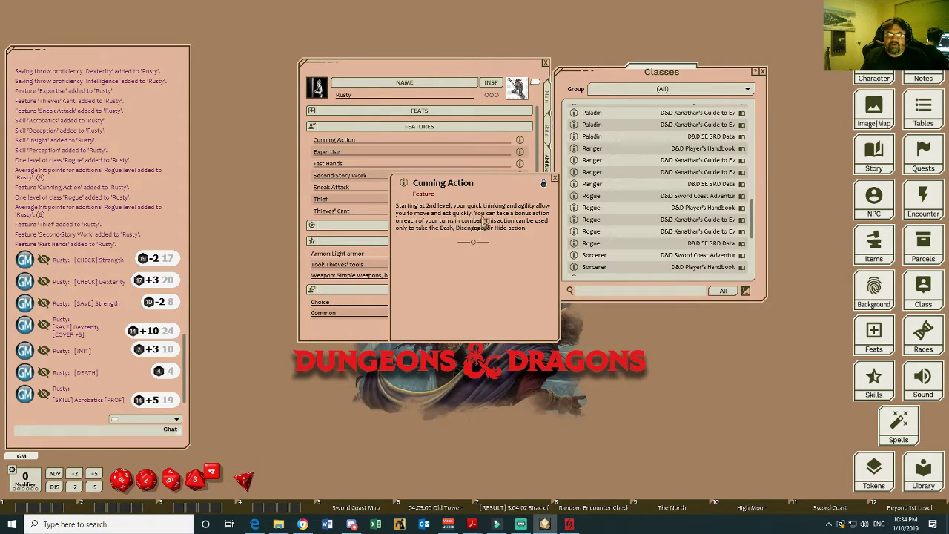
pyautogui.click(555, 180)
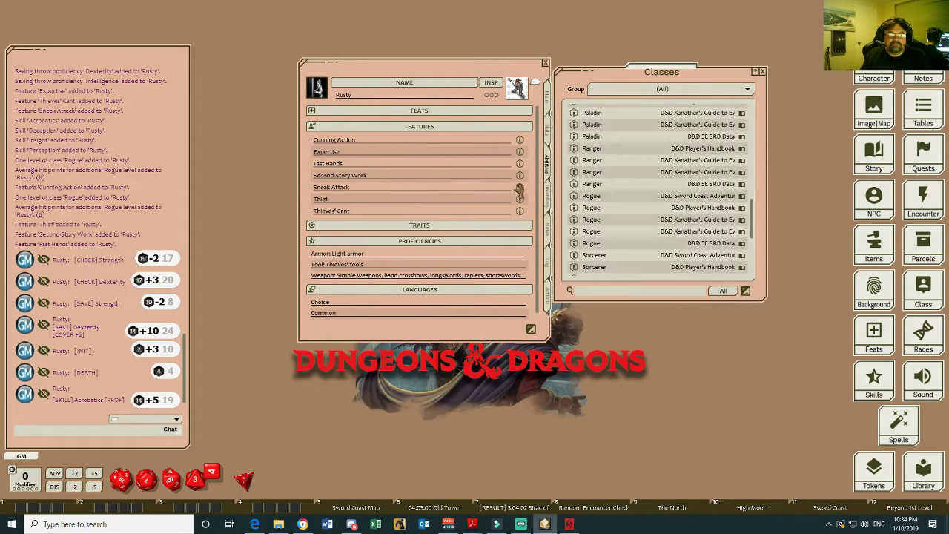
pyautogui.click(519, 187)
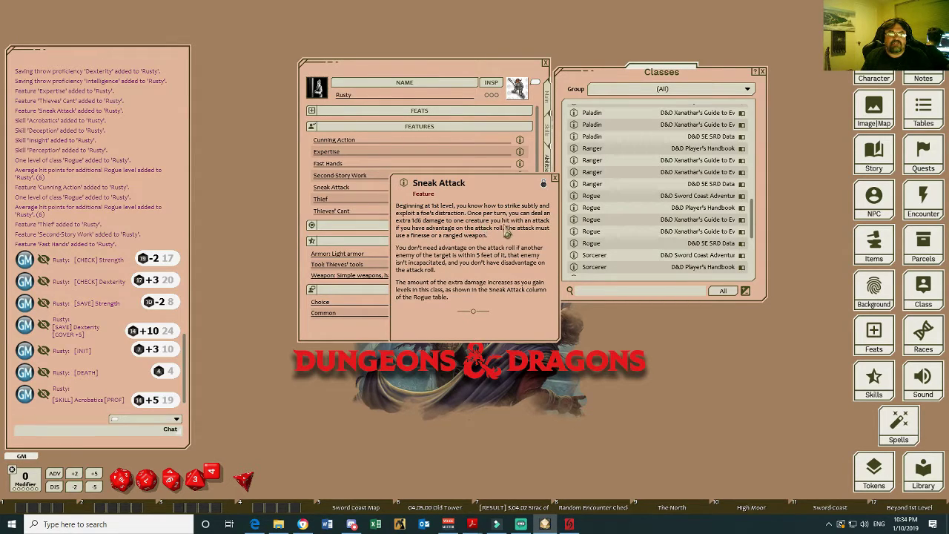
pyautogui.click(554, 178)
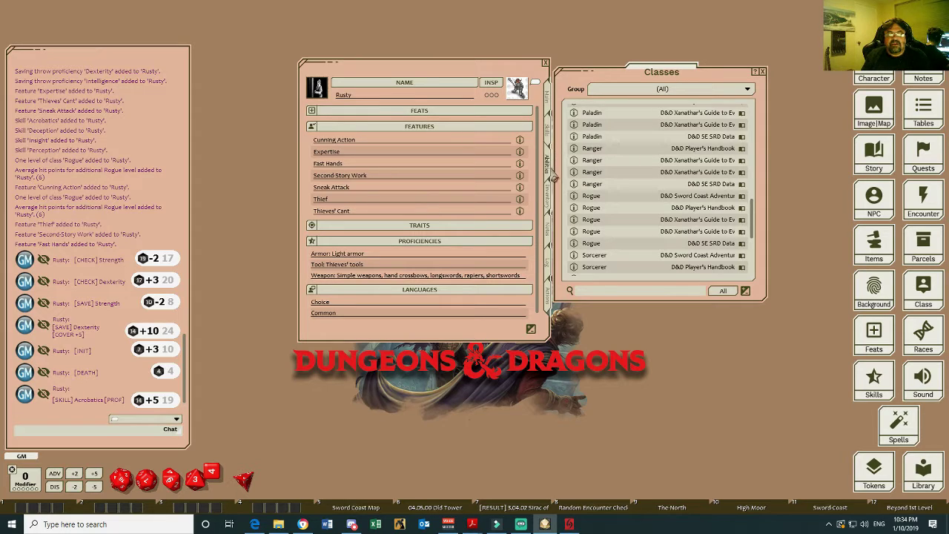
# - Create a new weapon entry named "Sneak Attack" among the character's actions
pyautogui.click(549, 300)
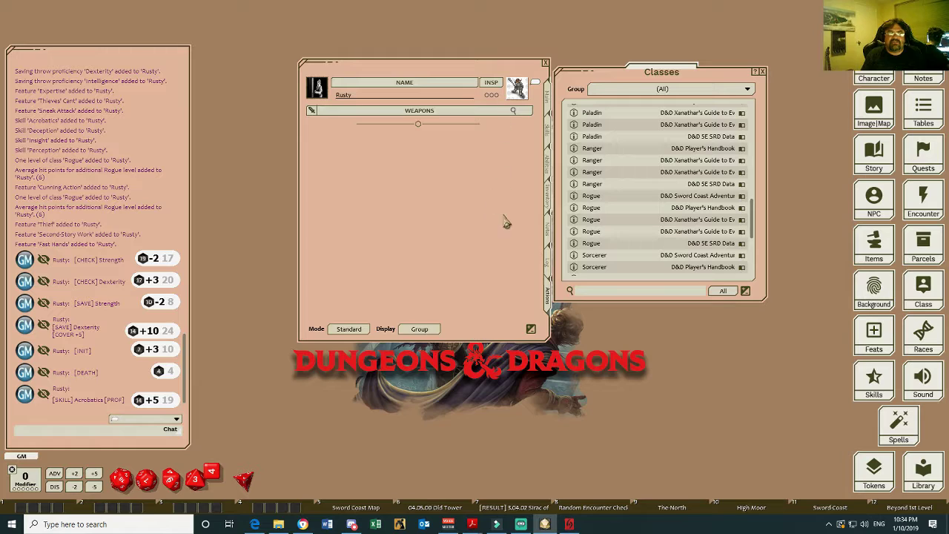
pyautogui.click(533, 333)
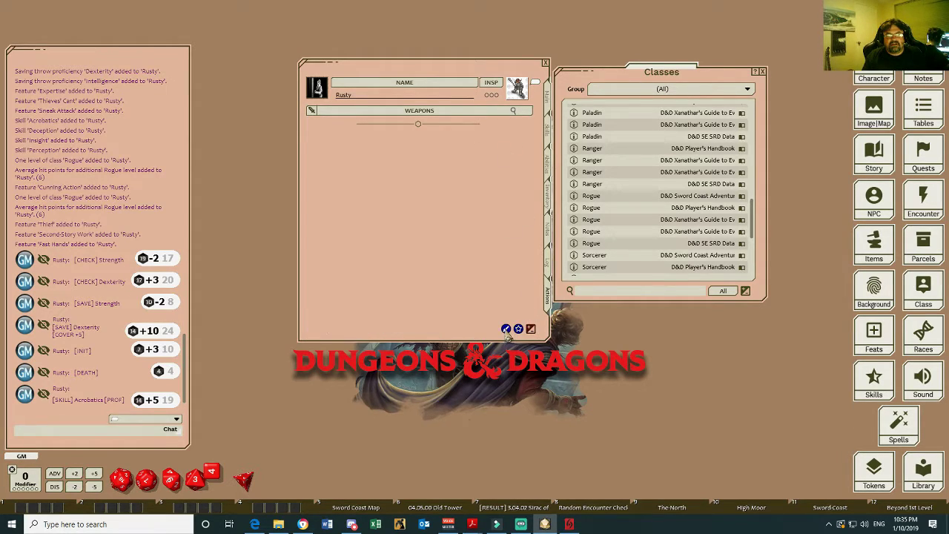
pyautogui.click(506, 333)
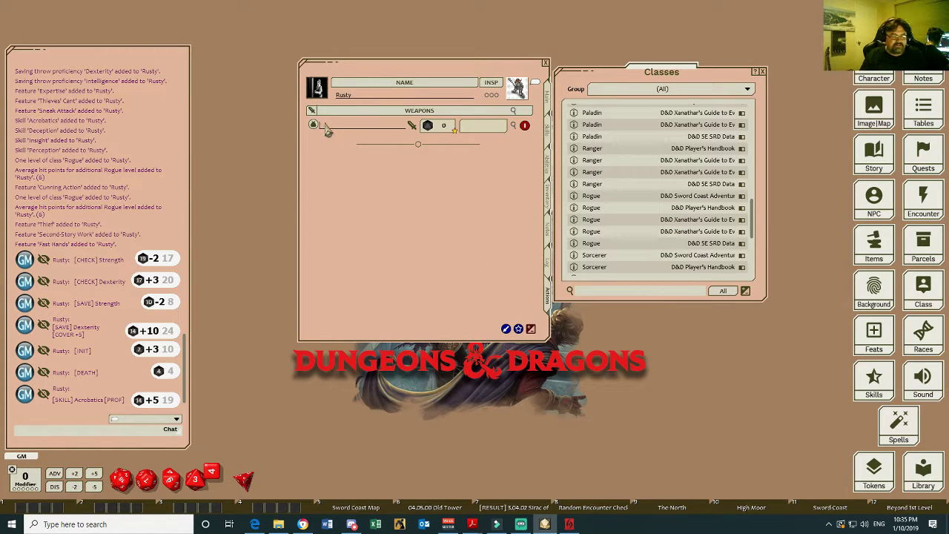
pyautogui.write('s')
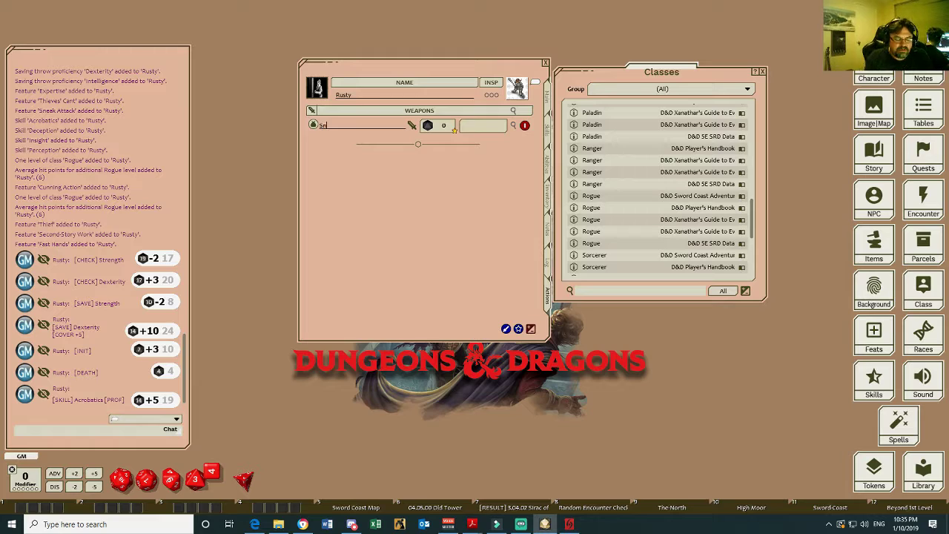
pyautogui.write('neak Attack')
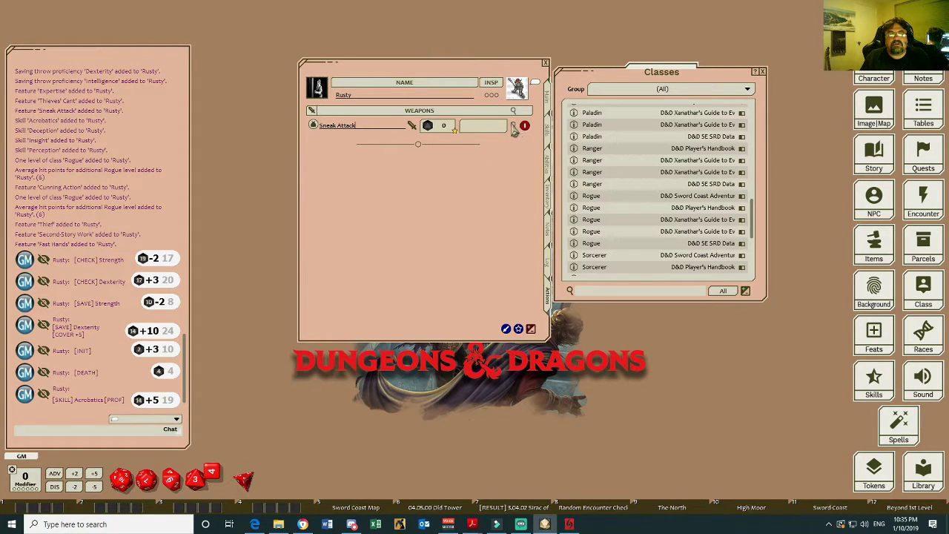
# - Open the Sneak Attack weapon's details and set its attack stat to Str, keeping proficiency enabled
pyautogui.click(512, 126)
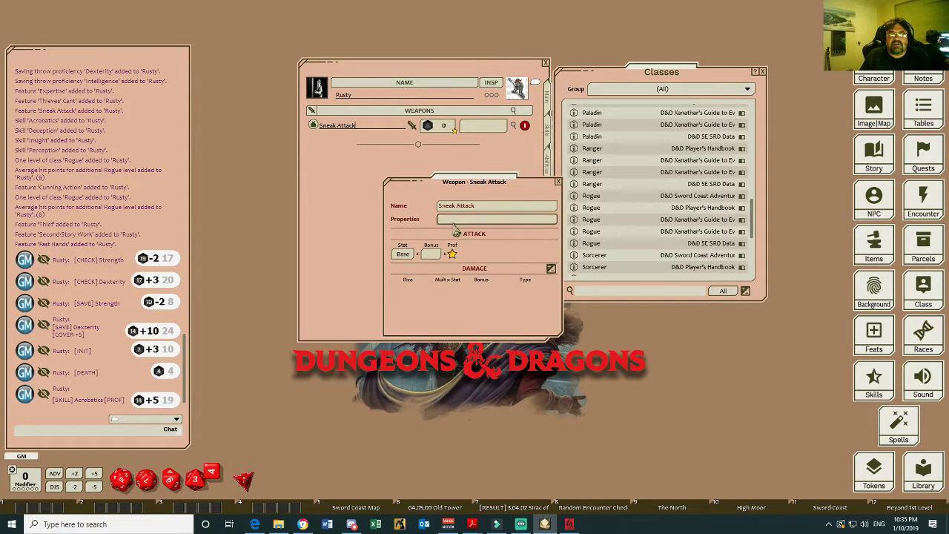
pyautogui.click(403, 255)
pyautogui.click(403, 254)
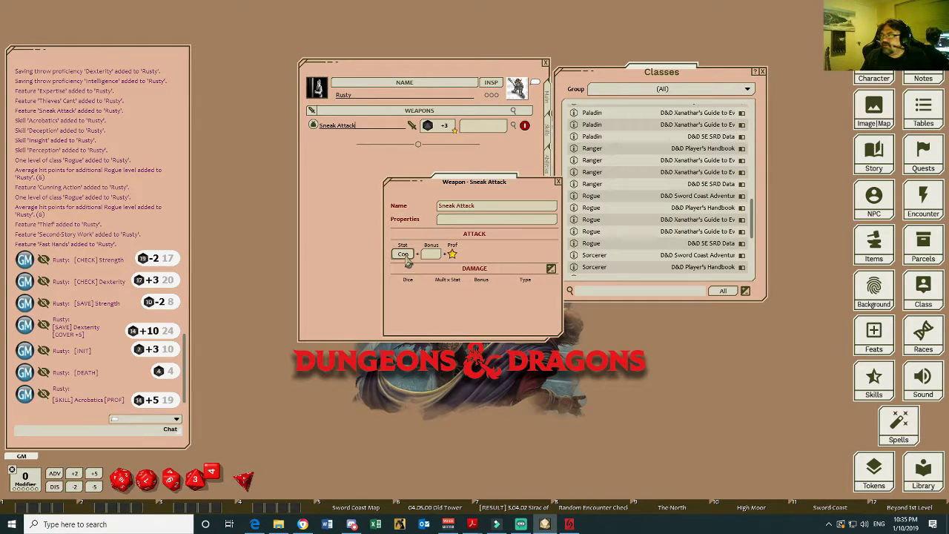
pyautogui.click(405, 255)
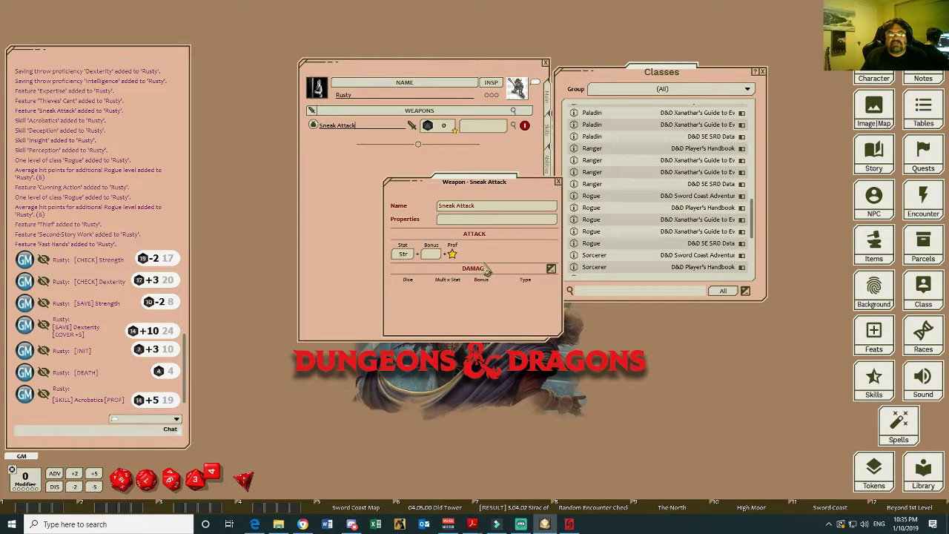
pyautogui.click(452, 253)
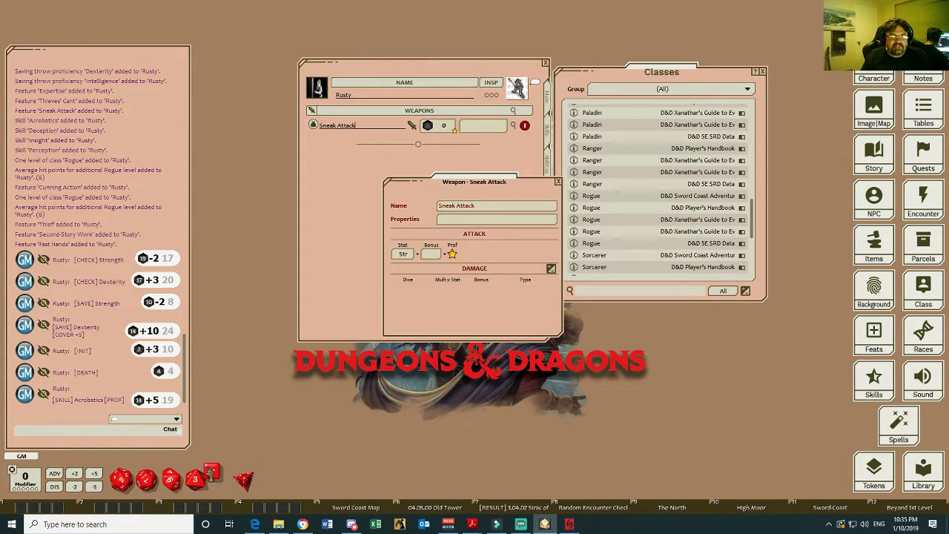
# - Add one d6 of piercing damage to the Sneak Attack weapon, close its details and roll its damage
pyautogui.moveTo(211, 474); pyautogui.dragTo(418, 296)
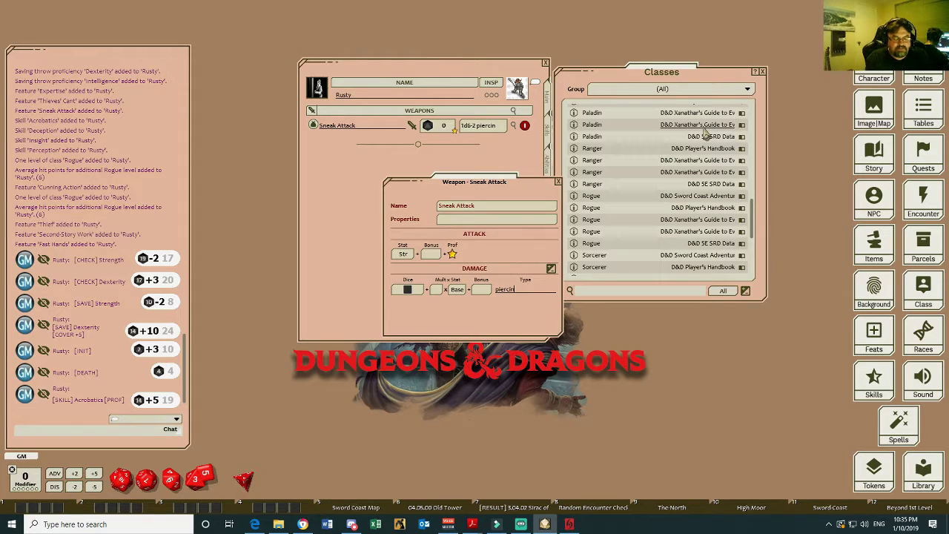
pyautogui.write('g')
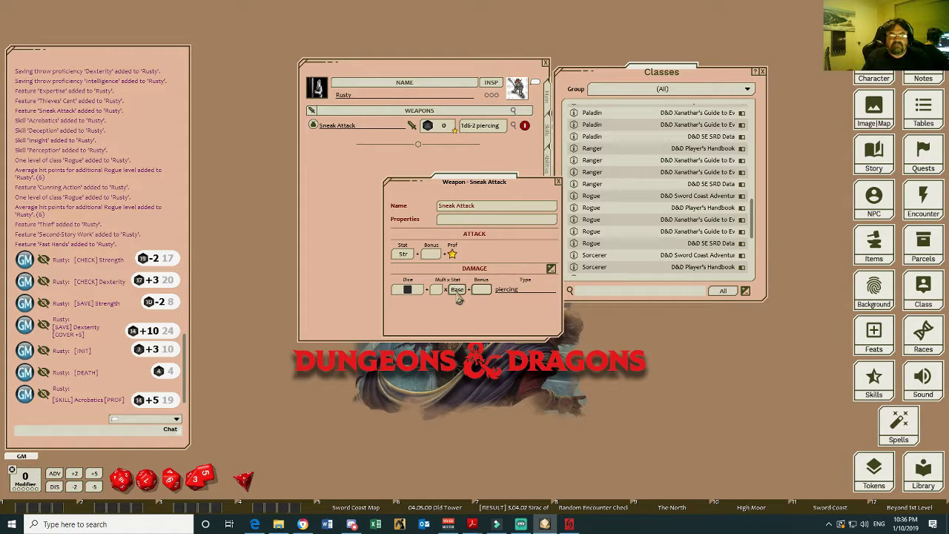
pyautogui.click(558, 182)
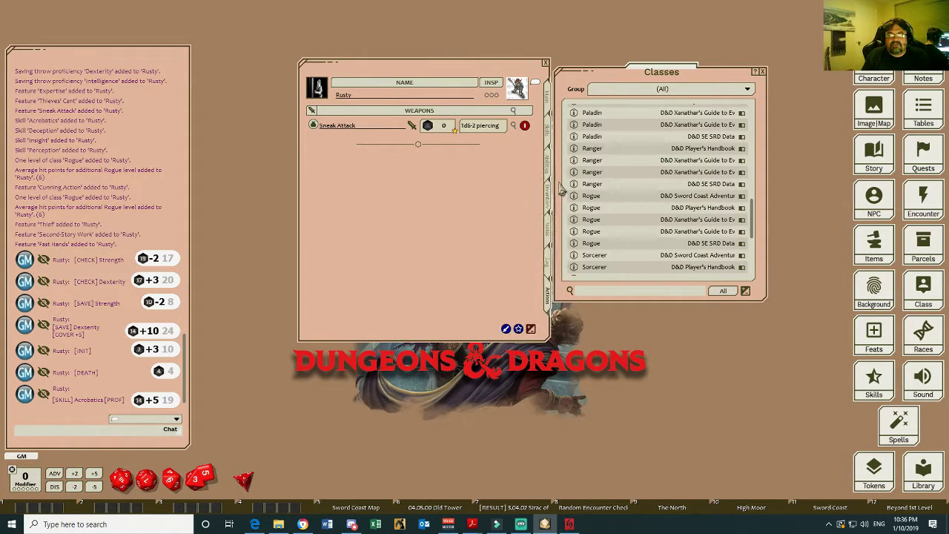
pyautogui.doubleClick(479, 126)
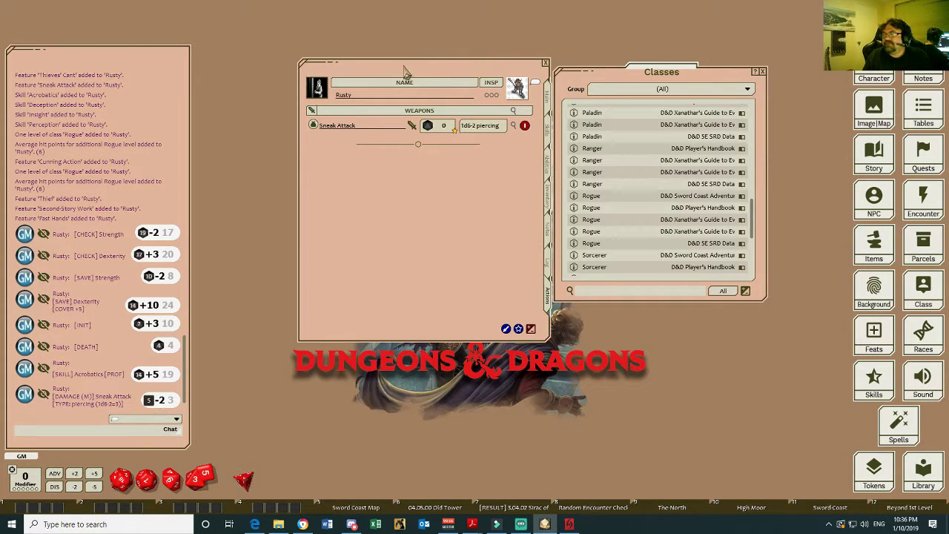
# - Review the character's features, skills and main statistics, and check the initiative, speed and armor calculation details
pyautogui.click(548, 159)
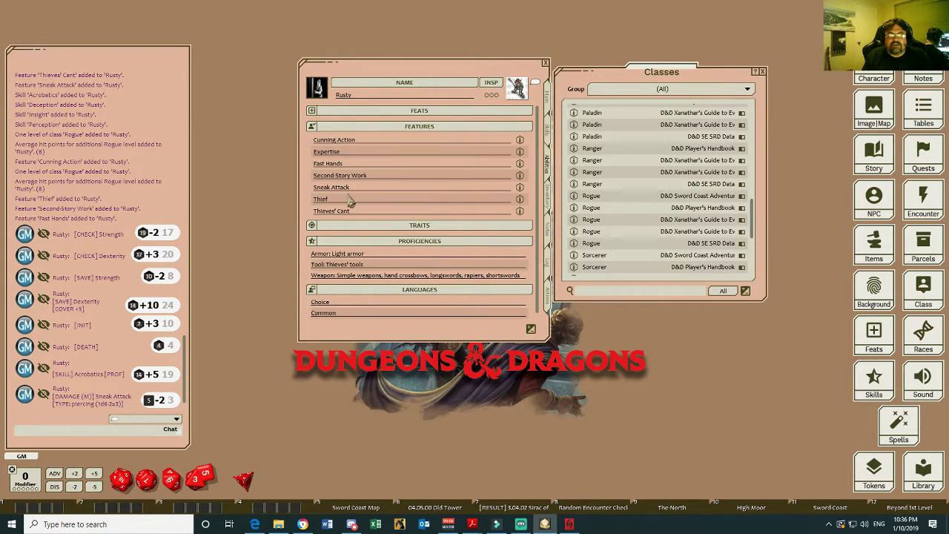
pyautogui.click(548, 132)
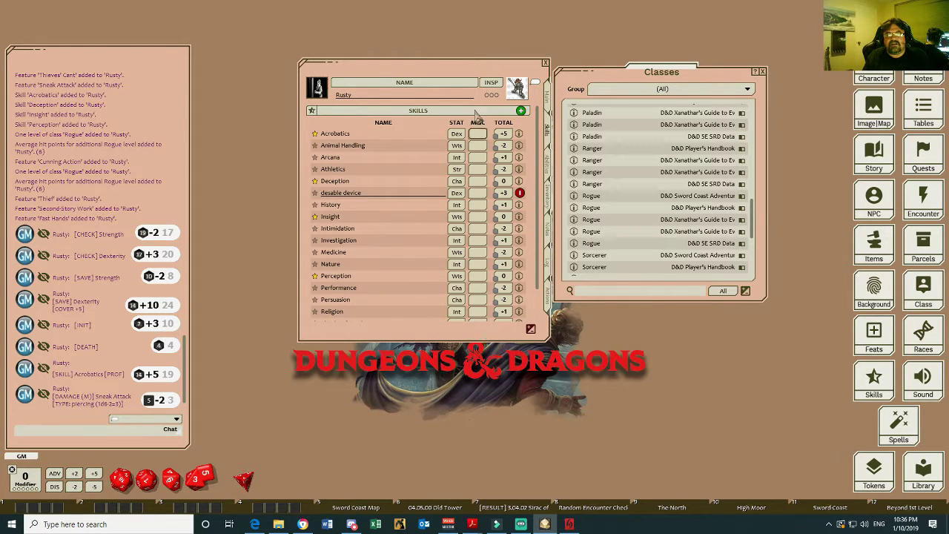
pyautogui.click(548, 99)
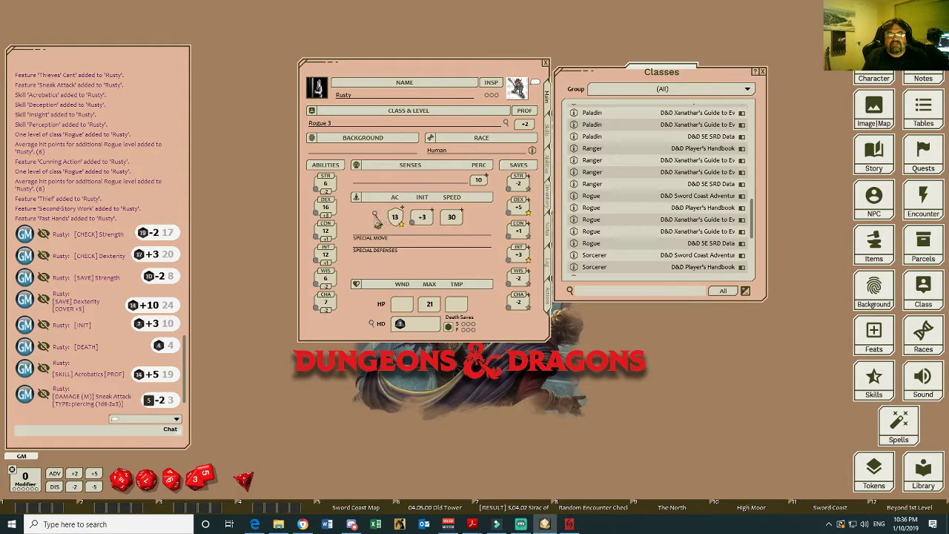
pyautogui.click(382, 218)
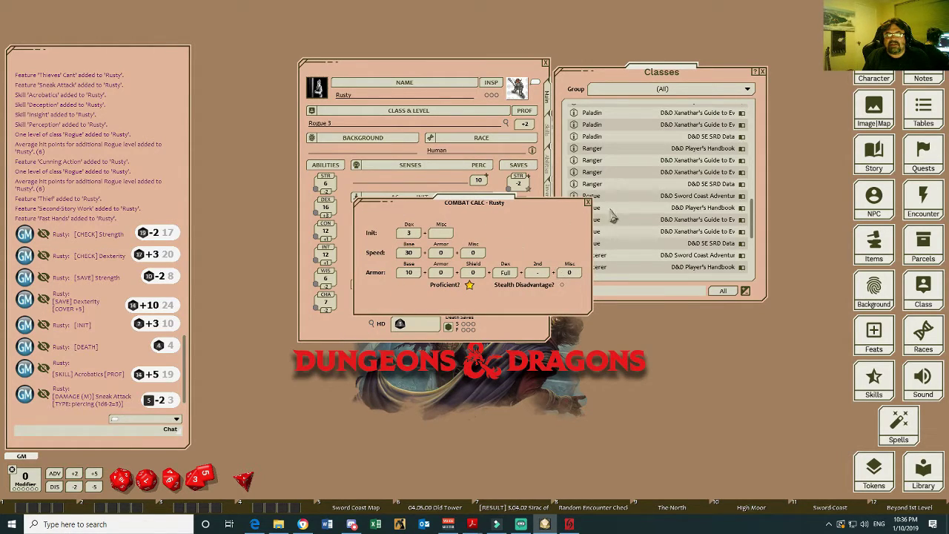
pyautogui.click(588, 203)
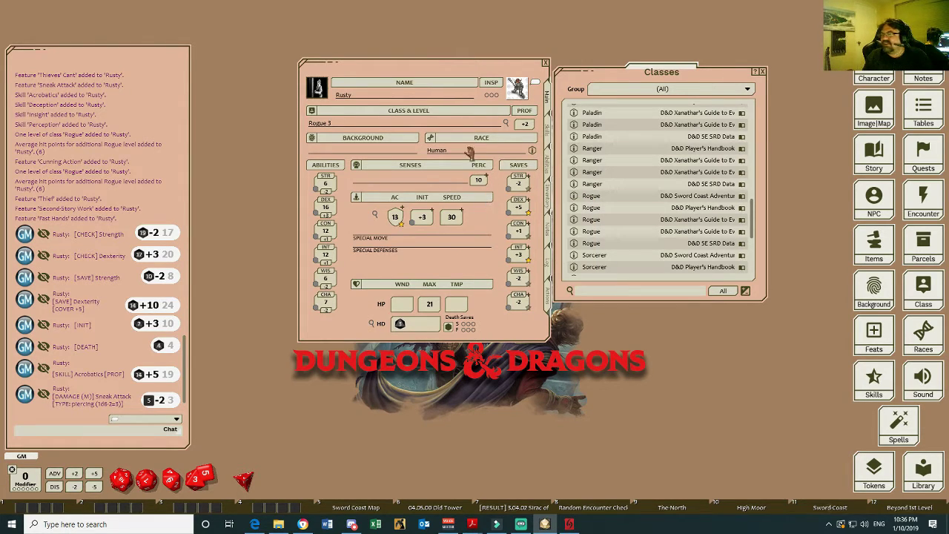
# - Show the character's inventory and open the campaign's items list
pyautogui.click(549, 170)
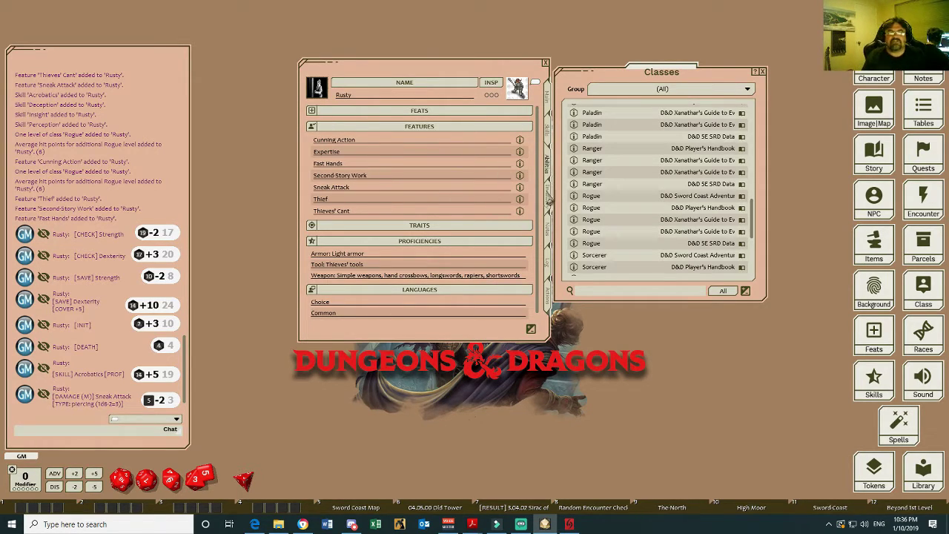
pyautogui.click(547, 197)
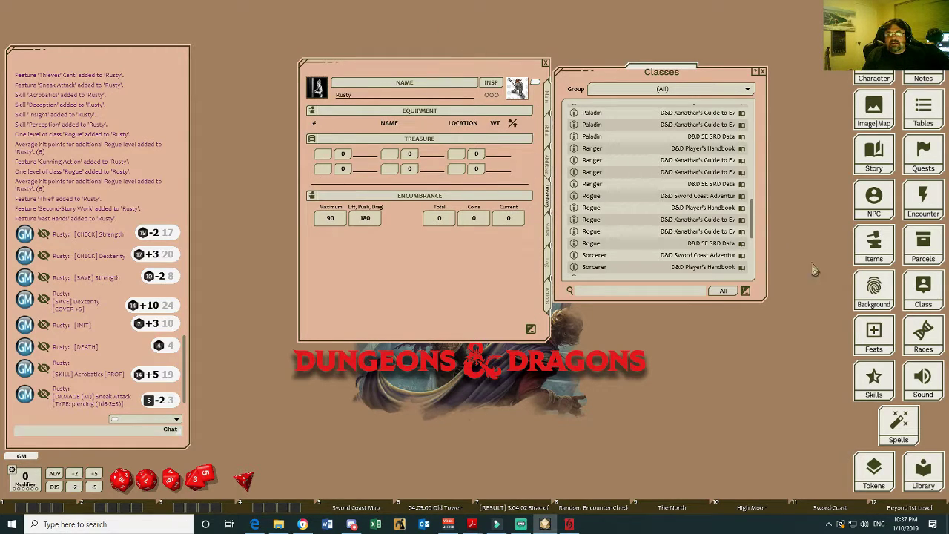
pyautogui.click(878, 253)
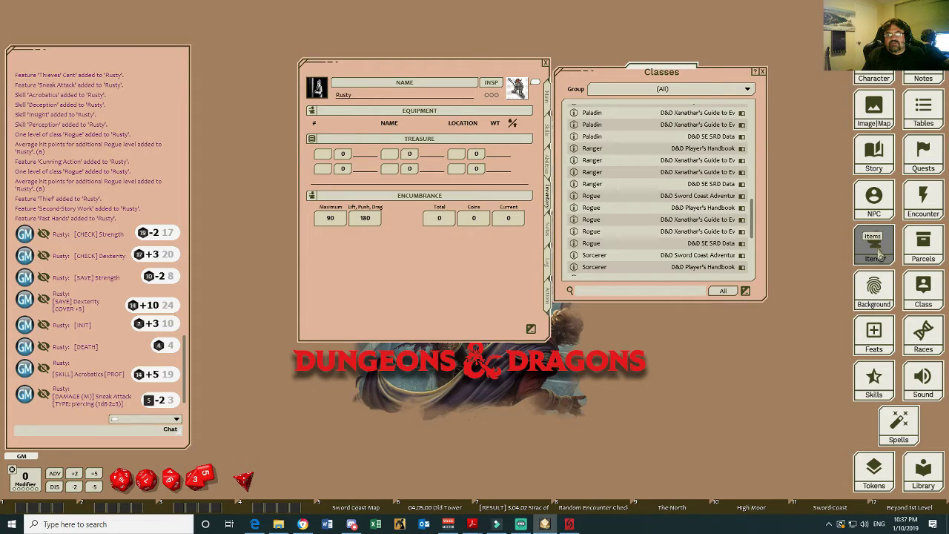
# - Close the classes list, add a Leather armor from the armor list to the character's equipment, and close the armor list
pyautogui.click(762, 72)
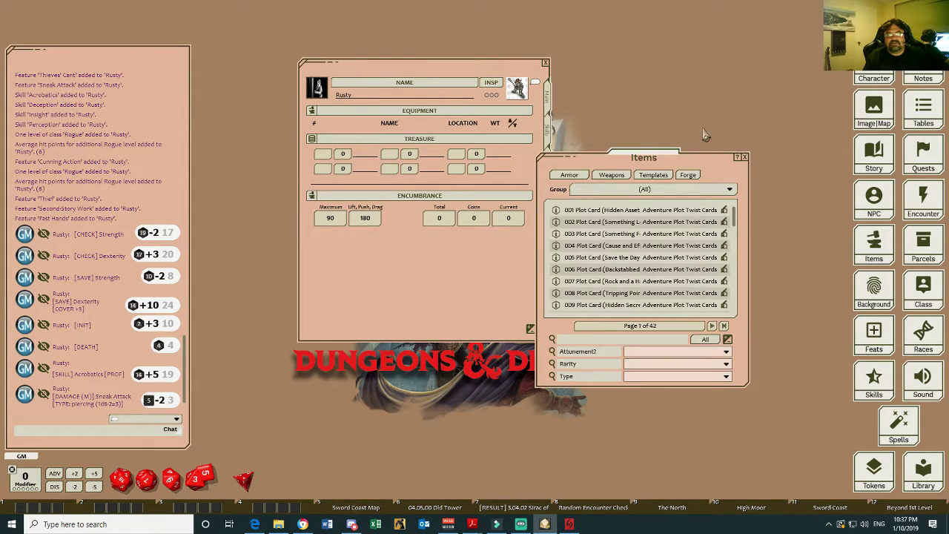
pyautogui.click(572, 175)
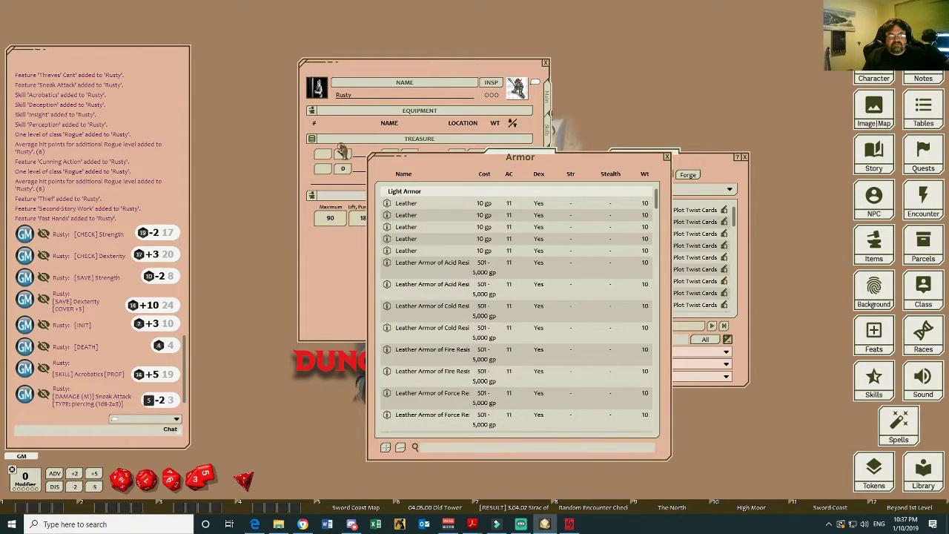
pyautogui.moveTo(341, 151); pyautogui.dragTo(334, 133)
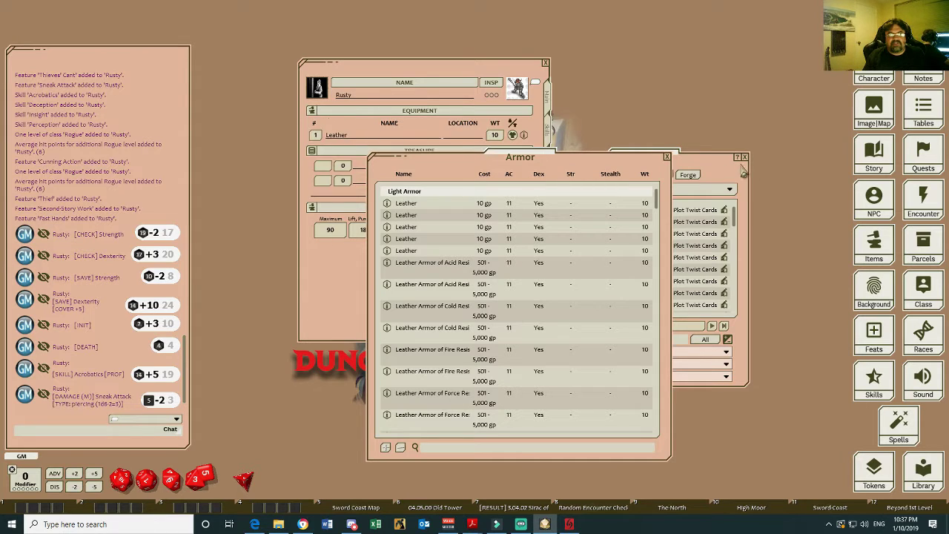
pyautogui.click(666, 158)
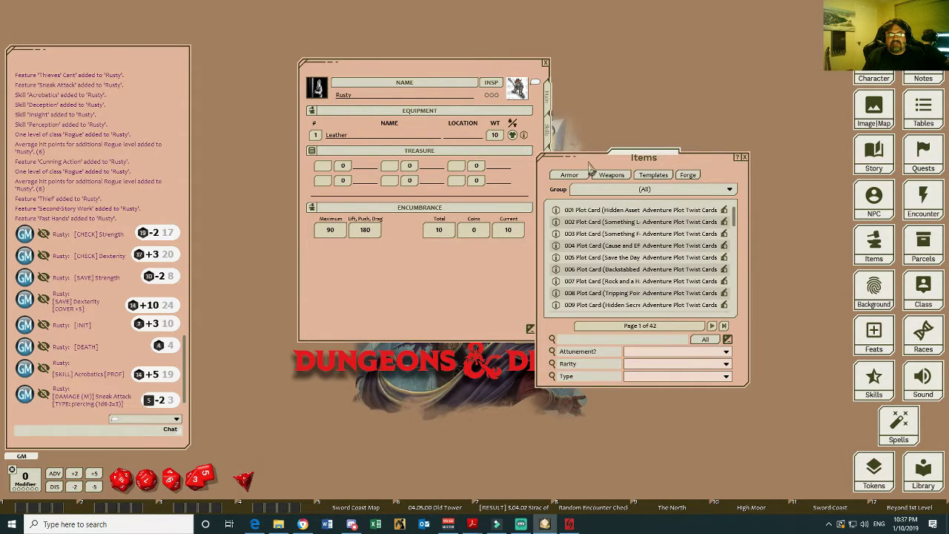
# - Move the items list clear of the character sheet and check the armor calculation in the main combat details
pyautogui.moveTo(589, 165); pyautogui.dragTo(662, 146)
pyautogui.click(547, 100)
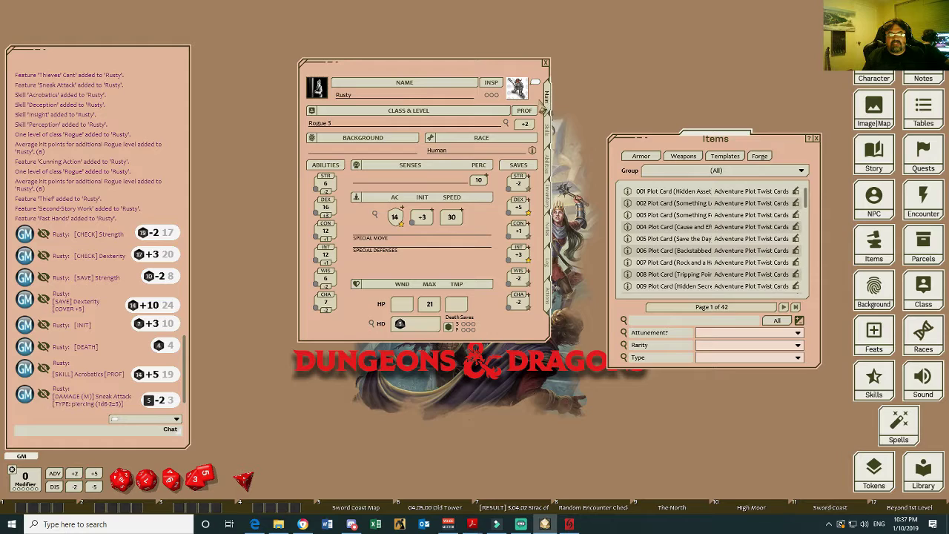
pyautogui.click(378, 219)
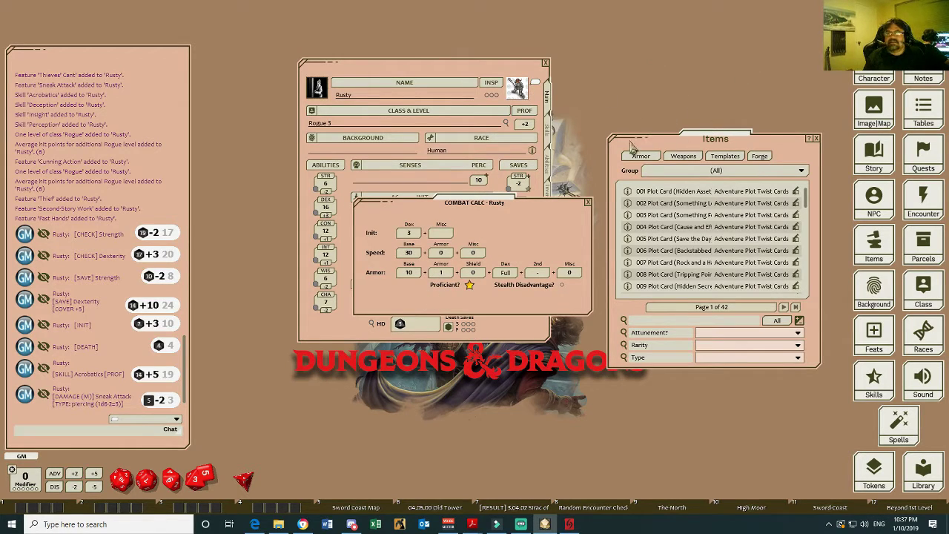
pyautogui.click(587, 203)
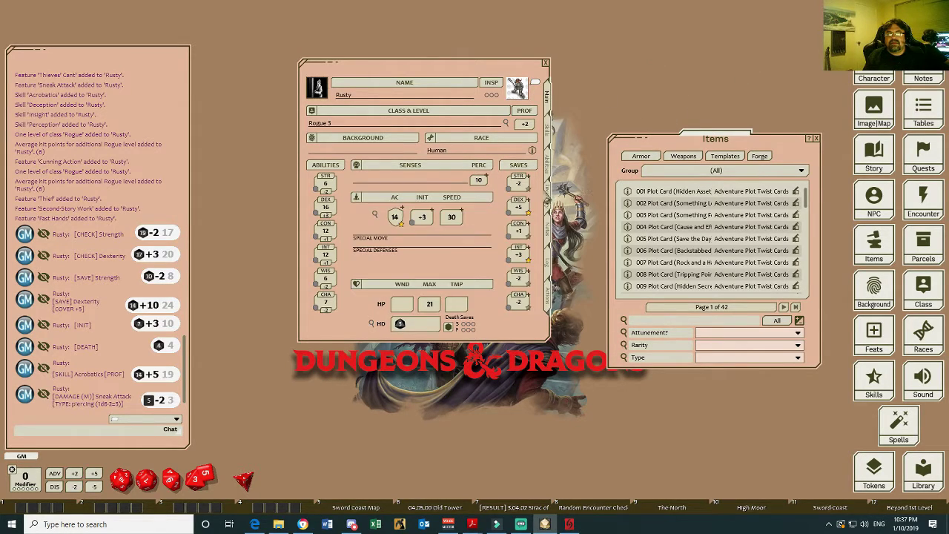
# - Add a standard 1 gp Spear from the weapons list to the character's inventory and close the weapons list
pyautogui.click(549, 201)
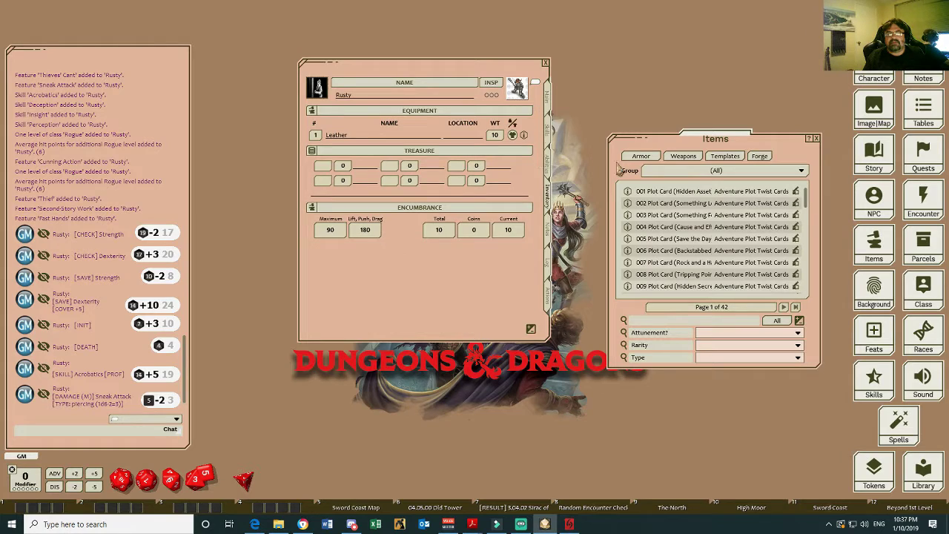
pyautogui.click(684, 158)
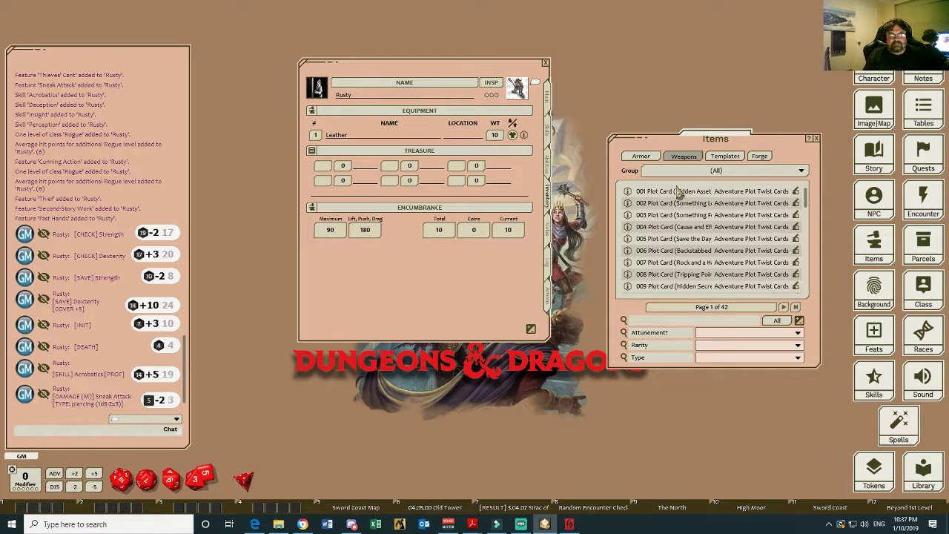
pyautogui.scroll(-5, 464, 313)
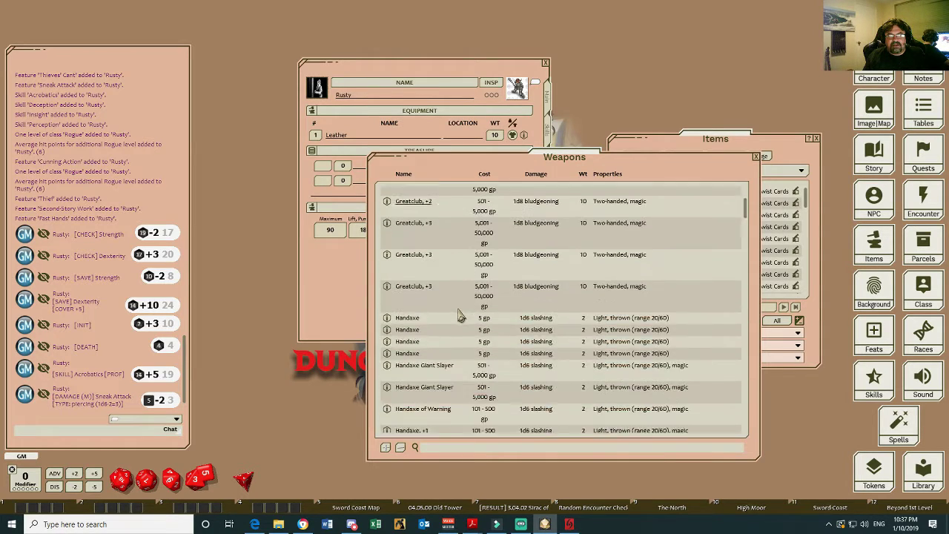
pyautogui.scroll(-10, 459, 314)
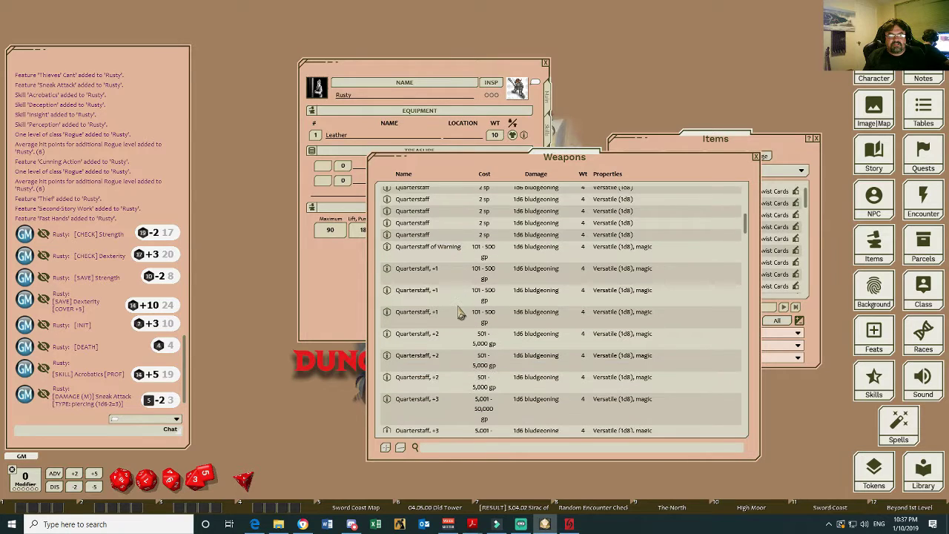
pyautogui.scroll(-8, 459, 313)
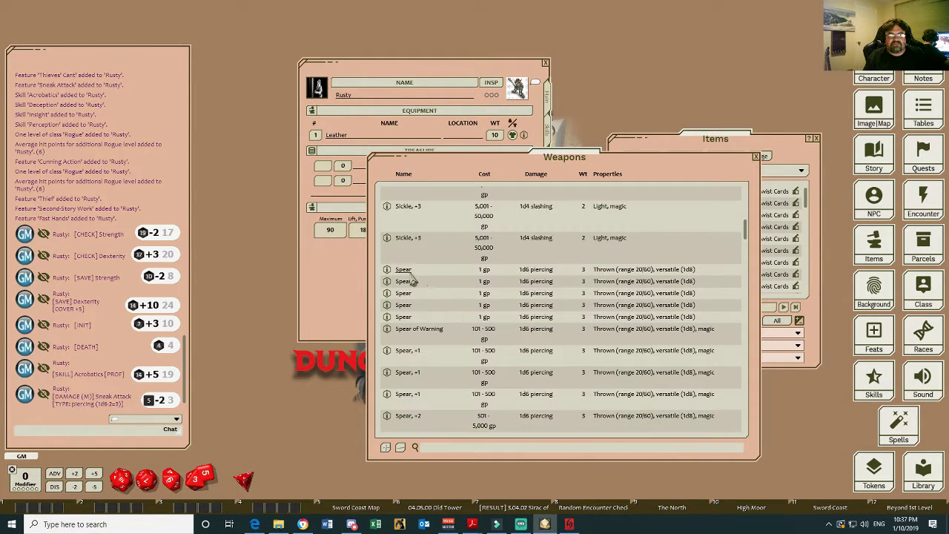
pyautogui.moveTo(386, 273); pyautogui.dragTo(330, 139)
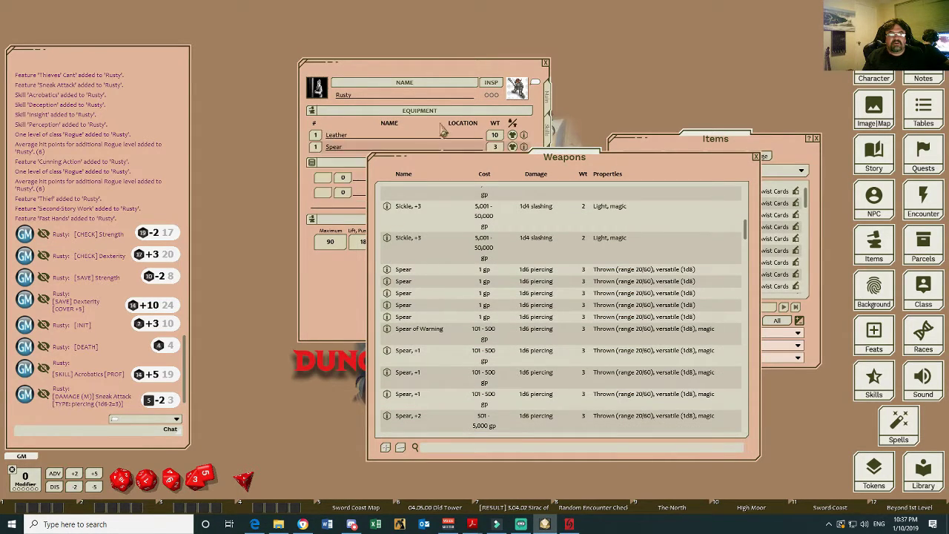
pyautogui.click(756, 158)
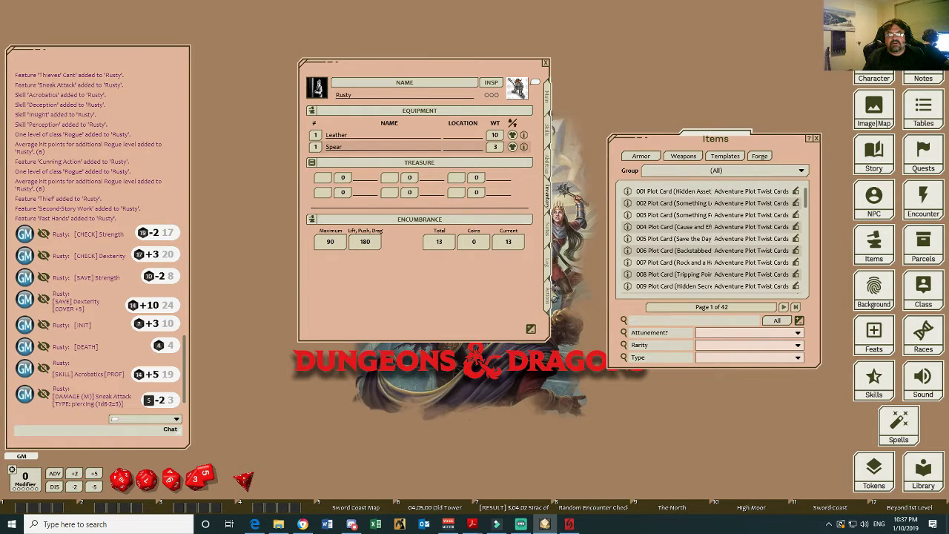
# - Set the thrown Spear's ammo to 10 with four marked as used, and check the melee Spear's weapon details
pyautogui.click(549, 297)
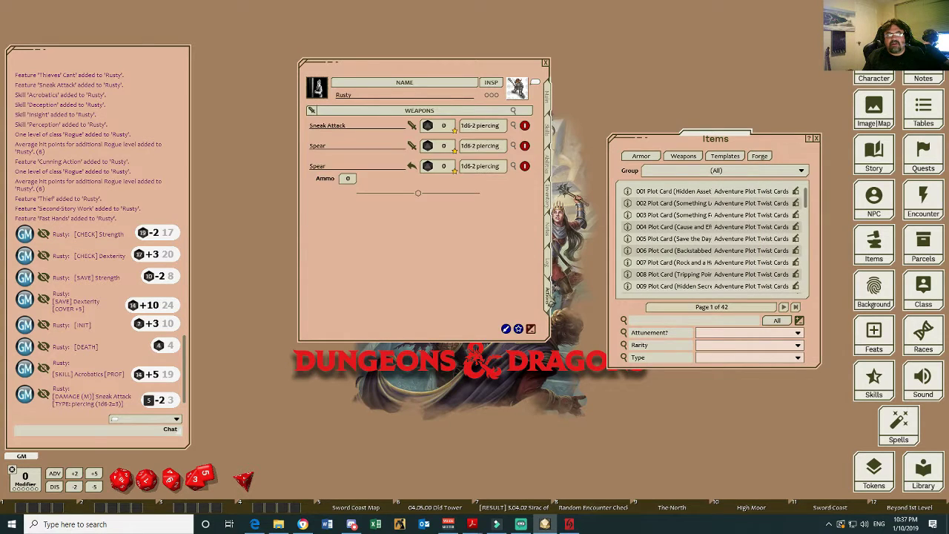
pyautogui.click(413, 167)
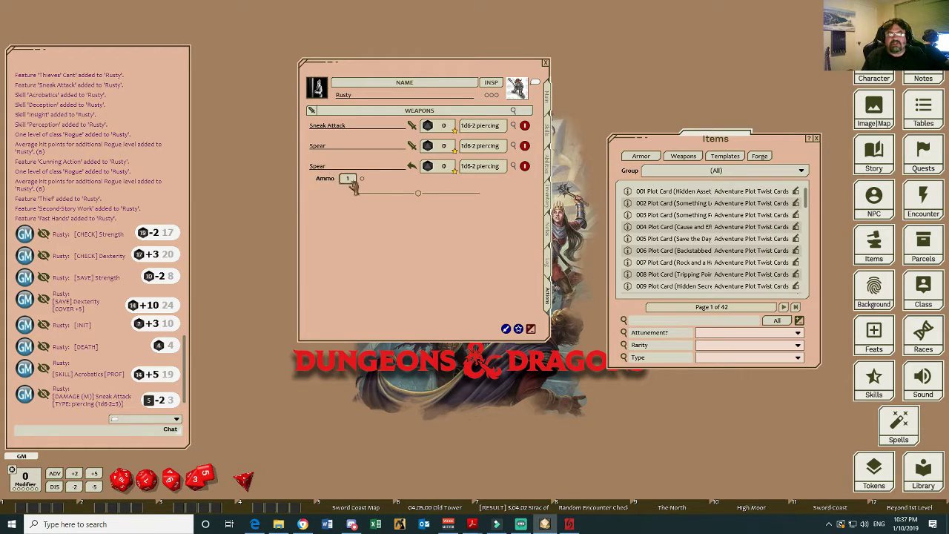
pyautogui.write('0')
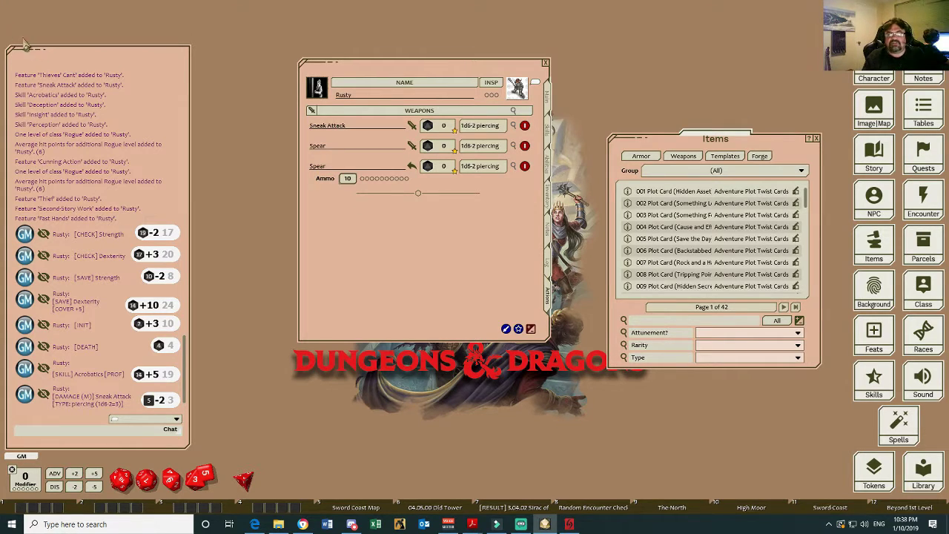
pyautogui.click(363, 180)
pyautogui.click(368, 180)
pyautogui.click(373, 180)
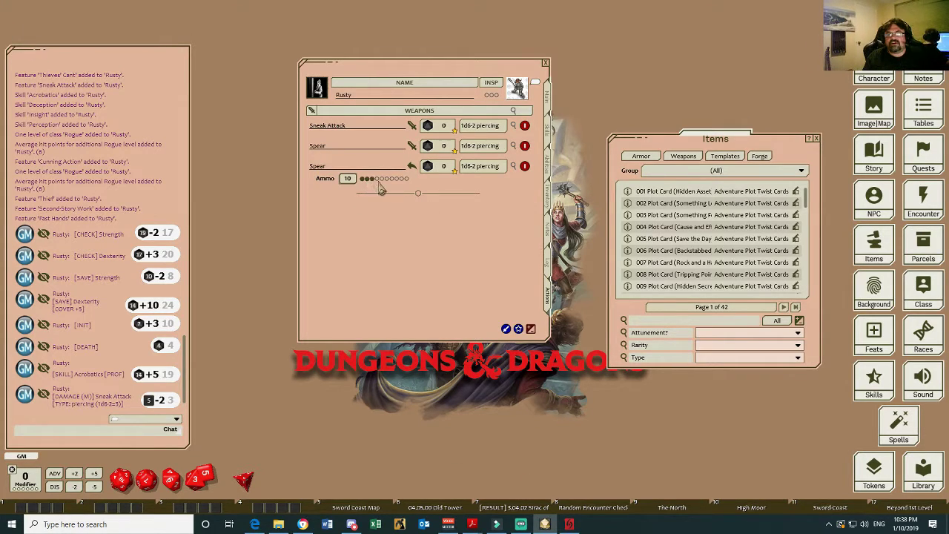
pyautogui.click(379, 180)
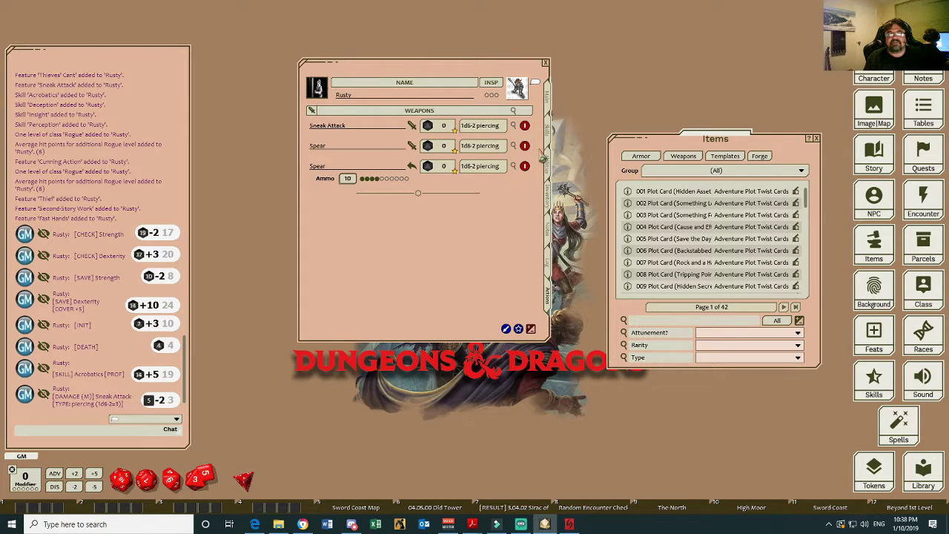
pyautogui.click(514, 146)
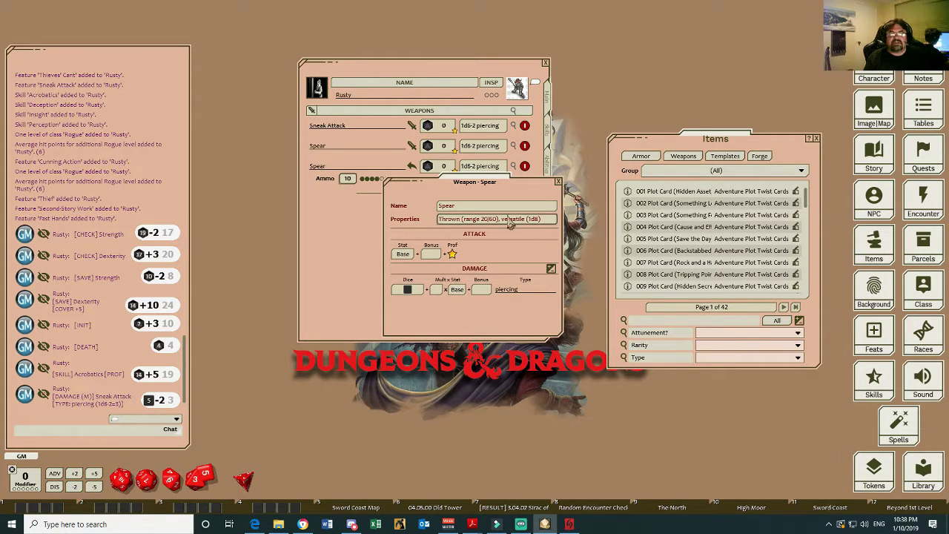
pyautogui.click(557, 181)
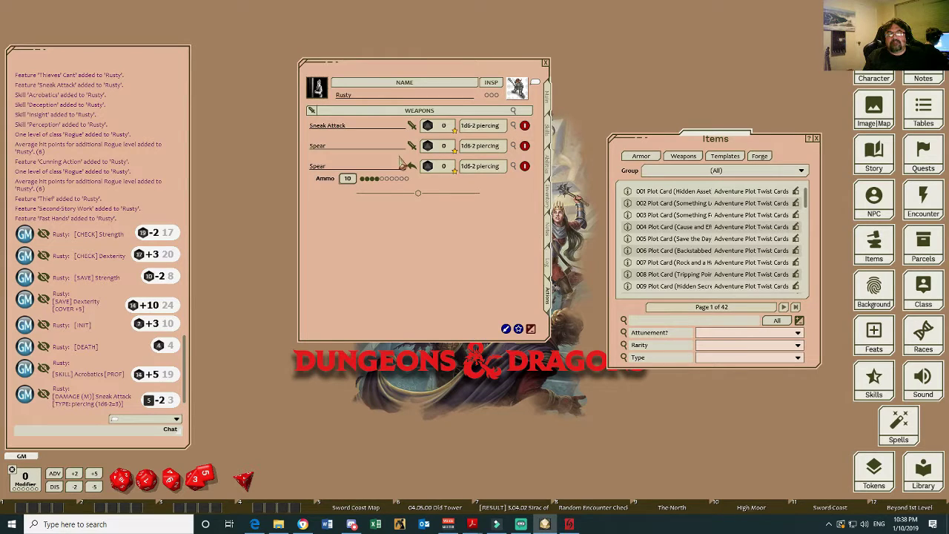
# - Filter the items list by "sac" and add a Sack to the character's inventory
pyautogui.click(547, 195)
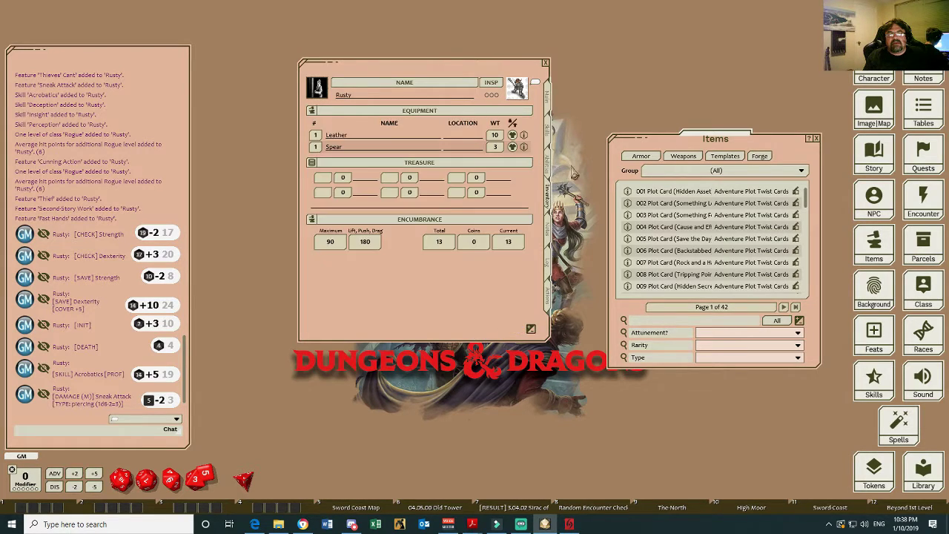
pyautogui.click(642, 321)
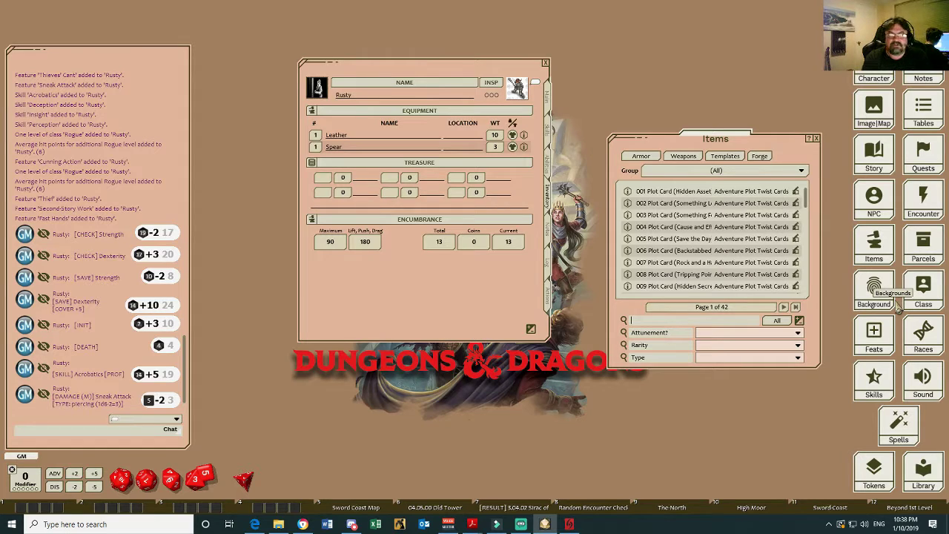
pyautogui.write('sacvk')
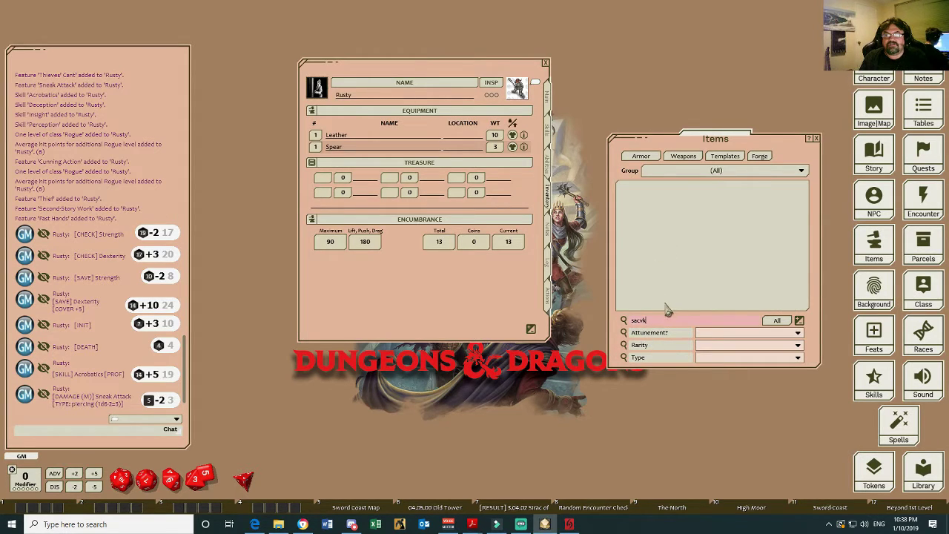
pyautogui.press('BackSpace')
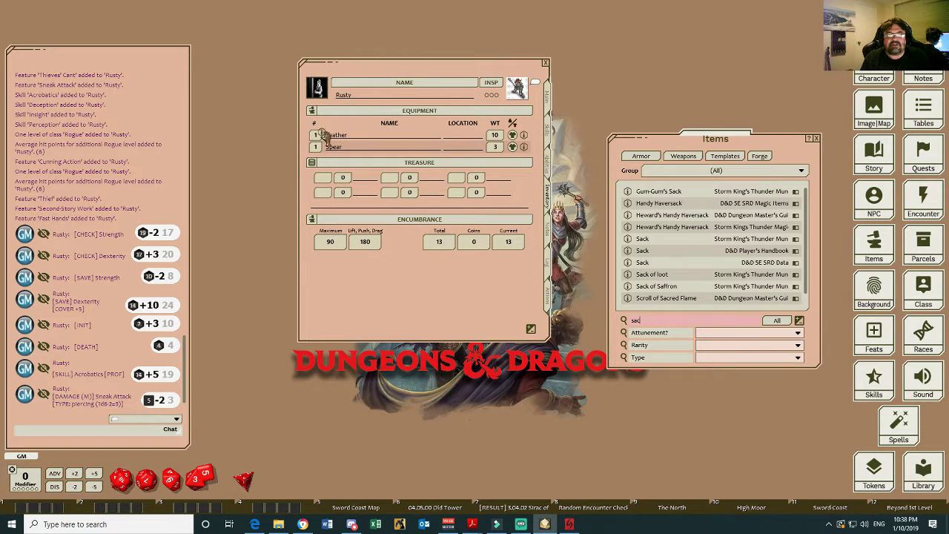
pyautogui.moveTo(321, 134); pyautogui.dragTo(323, 135)
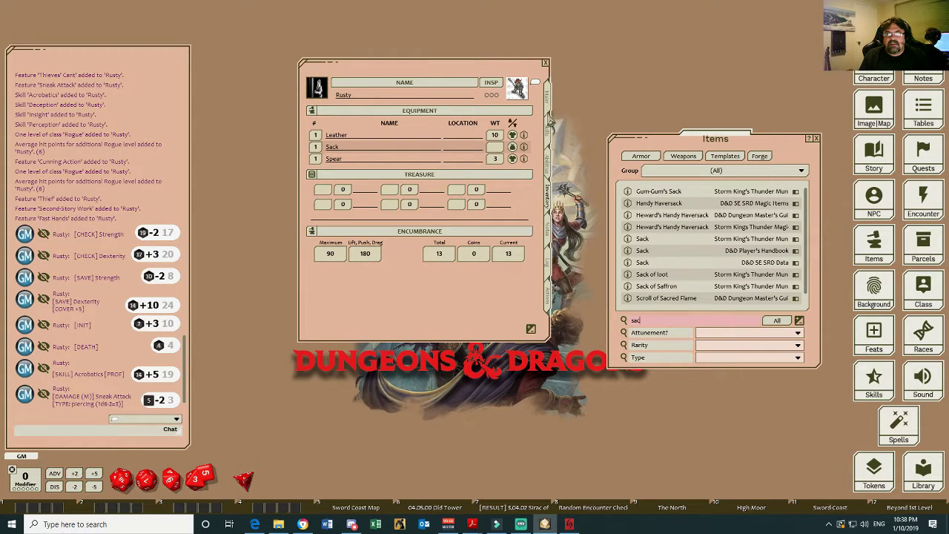
# - Open the Human race description from the character's main statistics, read through it and close it
pyautogui.click(548, 102)
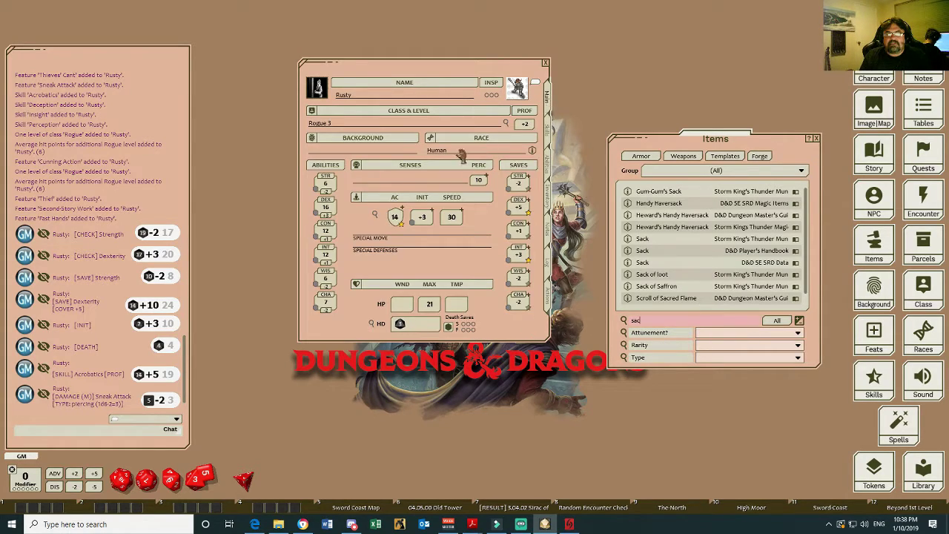
pyautogui.click(531, 151)
pyautogui.scroll(-10, 622, 218)
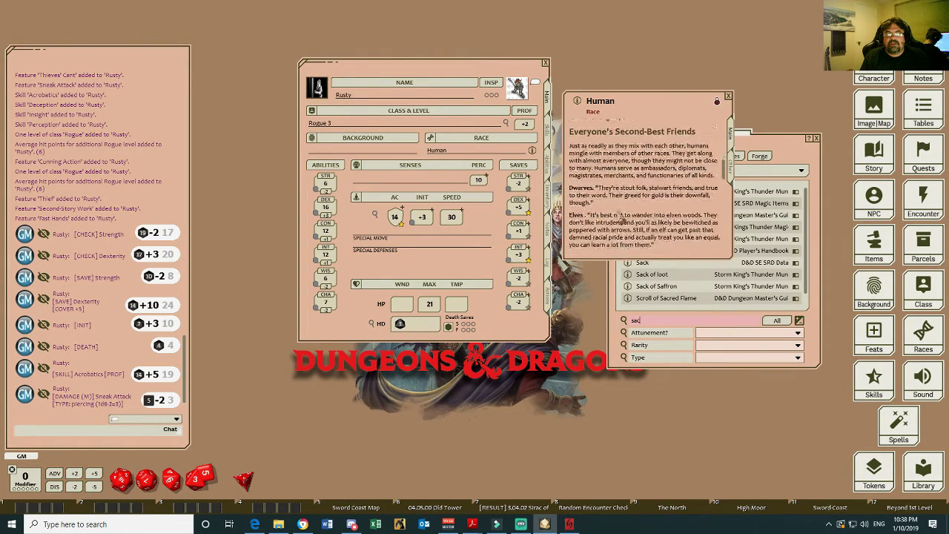
pyautogui.scroll(-6, 621, 217)
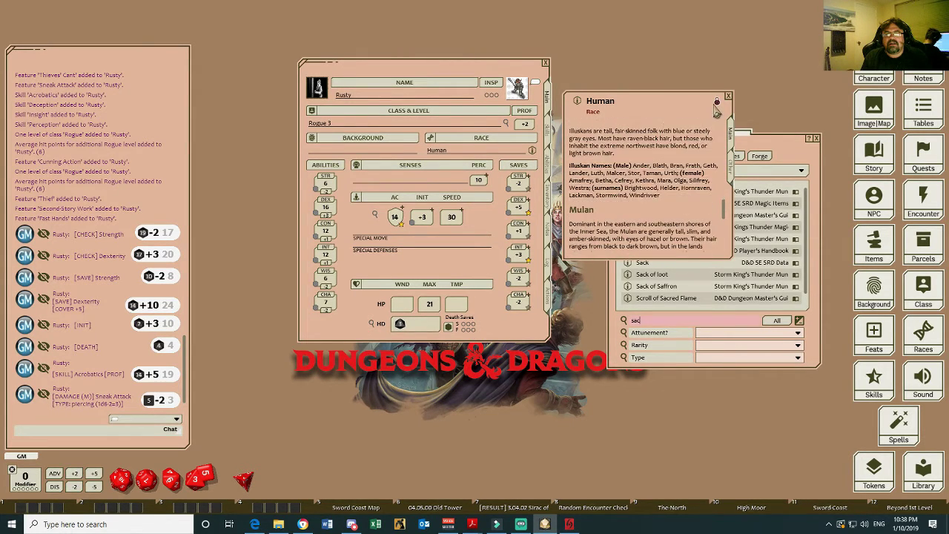
pyautogui.click(728, 98)
# - Open the Rogue class description from the class and level details, review its starting equipment and open the linked weapon list
pyautogui.click(507, 125)
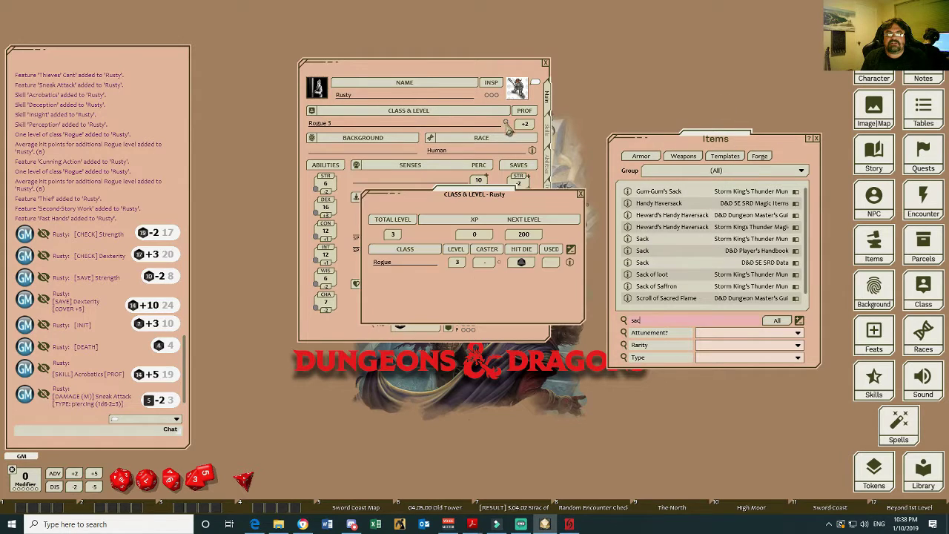
pyautogui.click(582, 189)
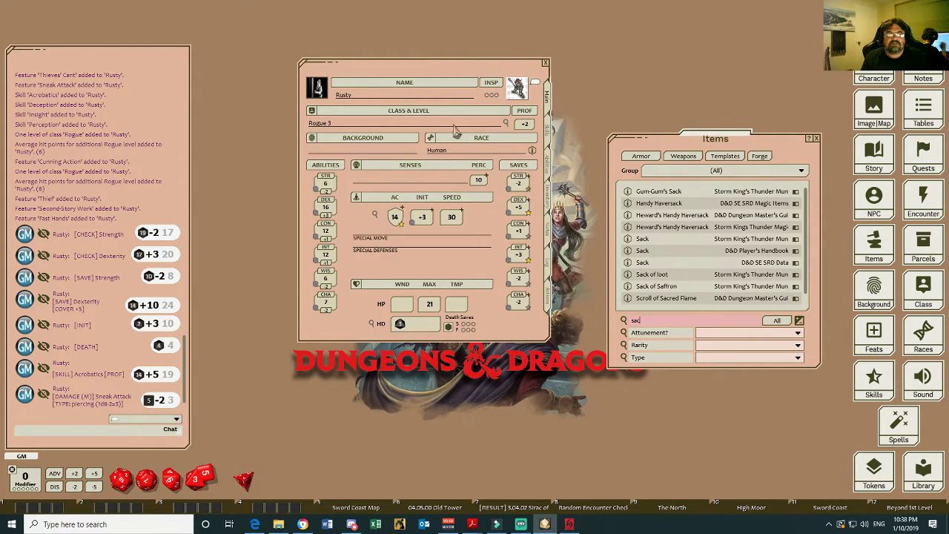
pyautogui.click(507, 124)
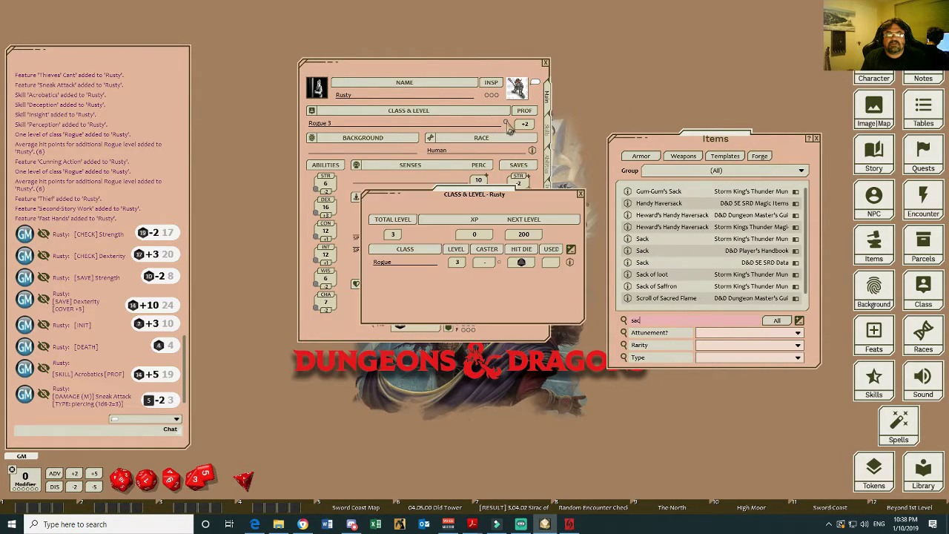
pyautogui.click(570, 263)
pyautogui.scroll(-10, 666, 250)
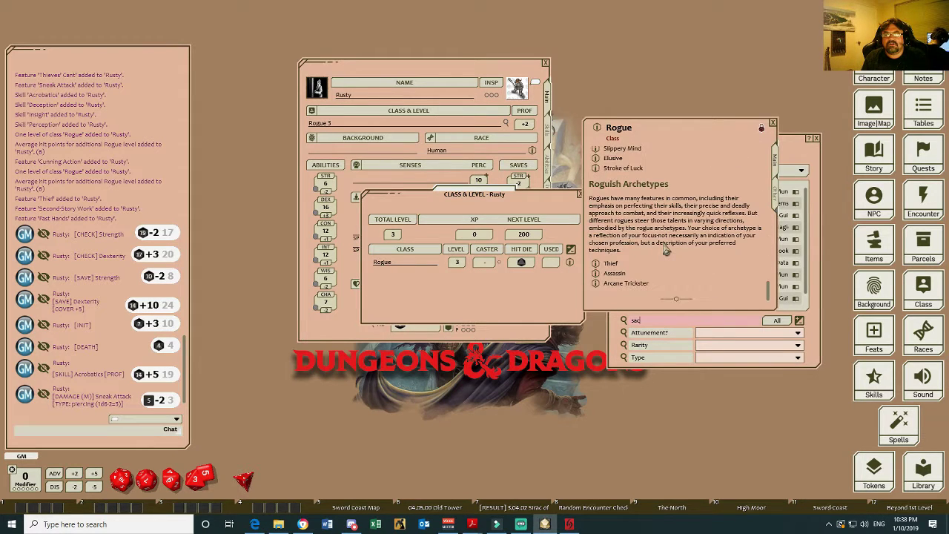
pyautogui.scroll(5, 659, 254)
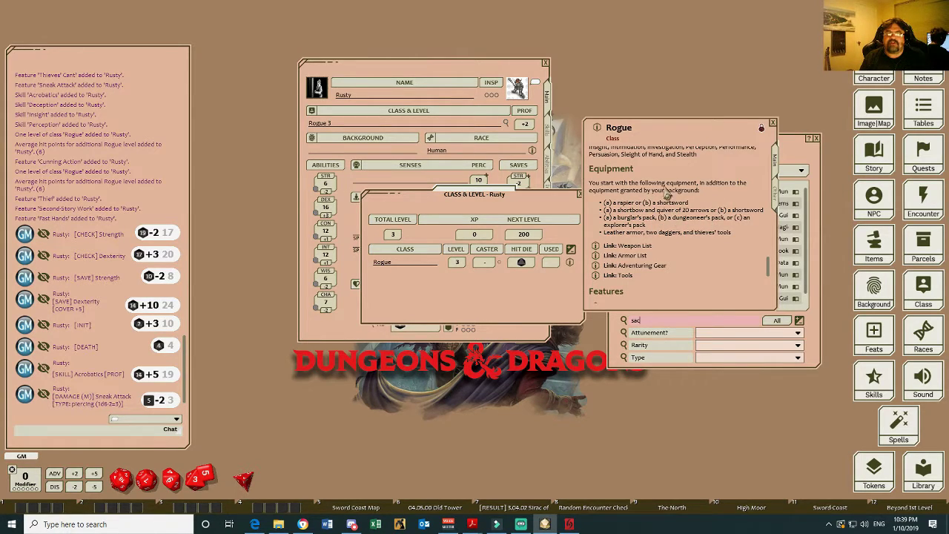
pyautogui.click(595, 245)
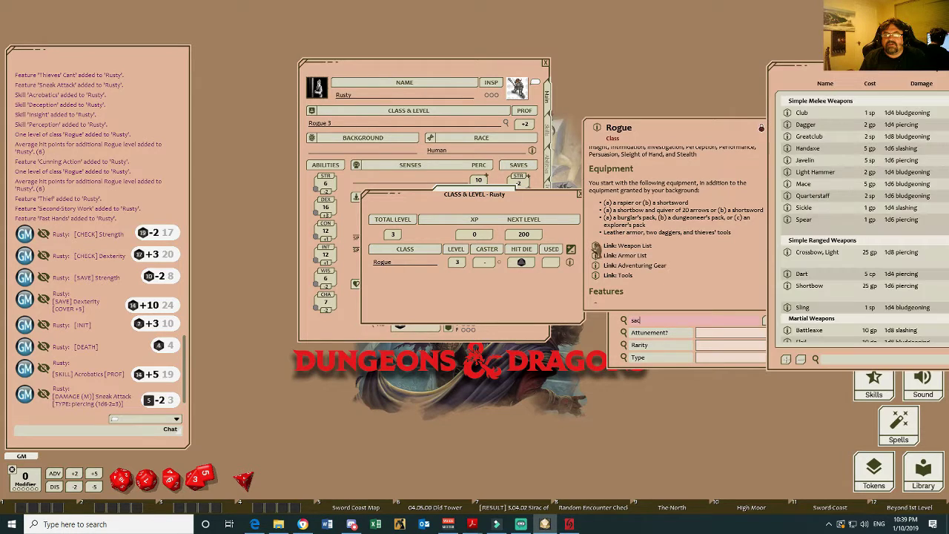
# - Open the armor, adventuring gear and tools lists linked from the Rogue's equipment section, arrange them apart and look through the tools
pyautogui.click(595, 255)
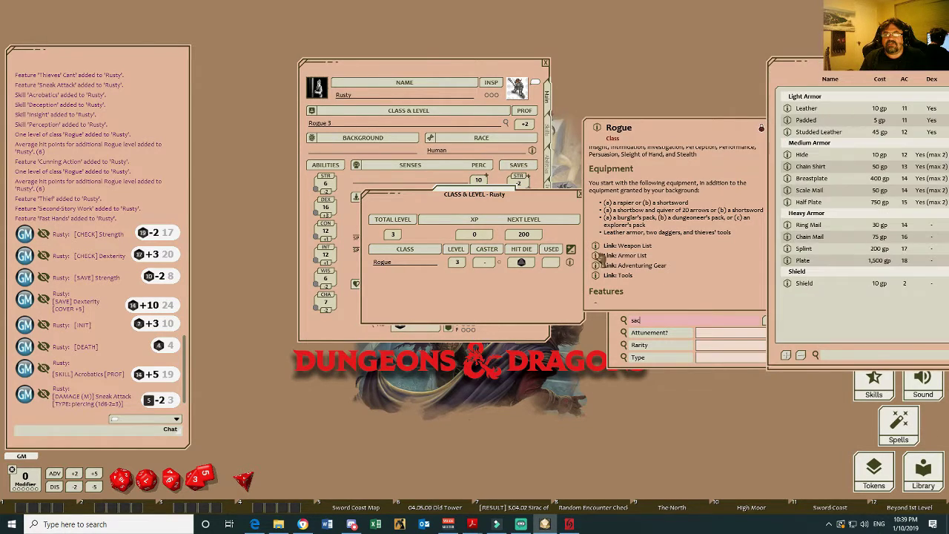
pyautogui.click(595, 265)
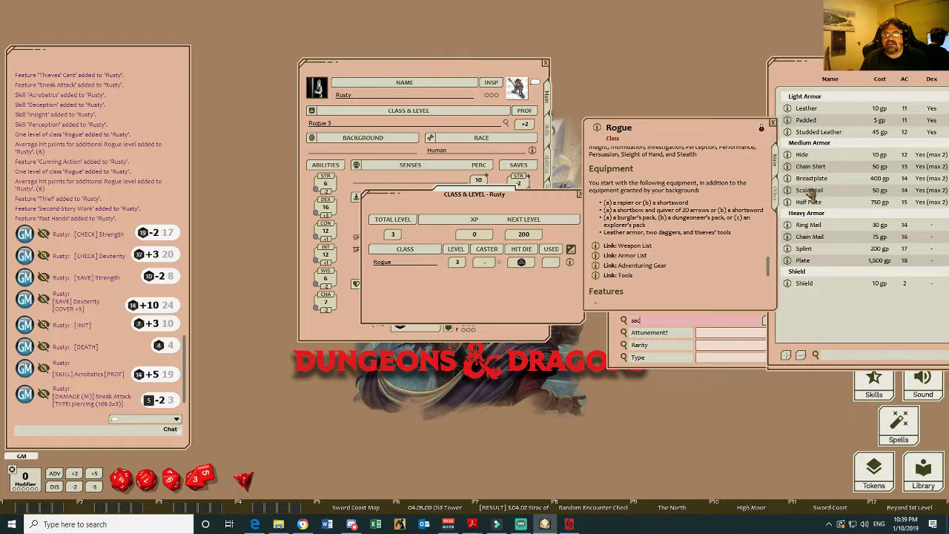
pyautogui.moveTo(880, 84); pyautogui.dragTo(499, 222)
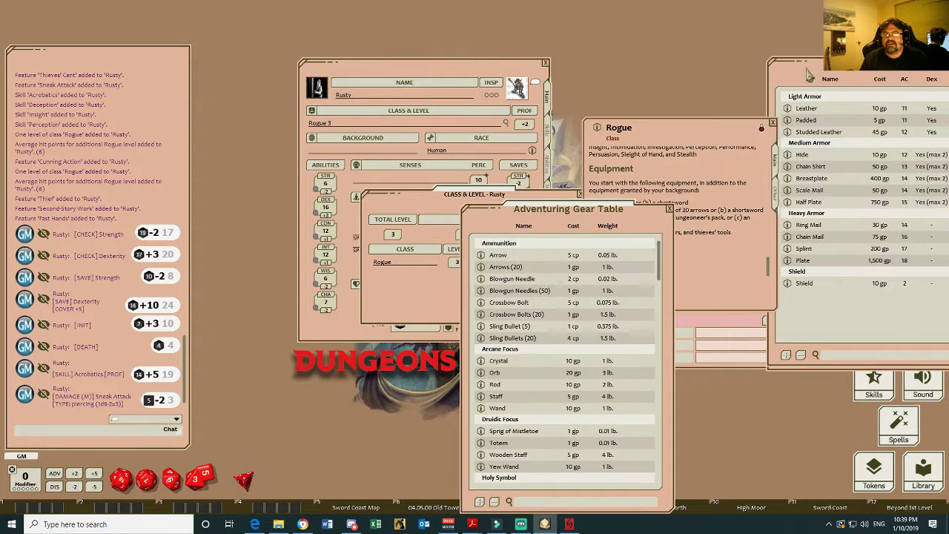
pyautogui.moveTo(833, 75); pyautogui.dragTo(107, 81)
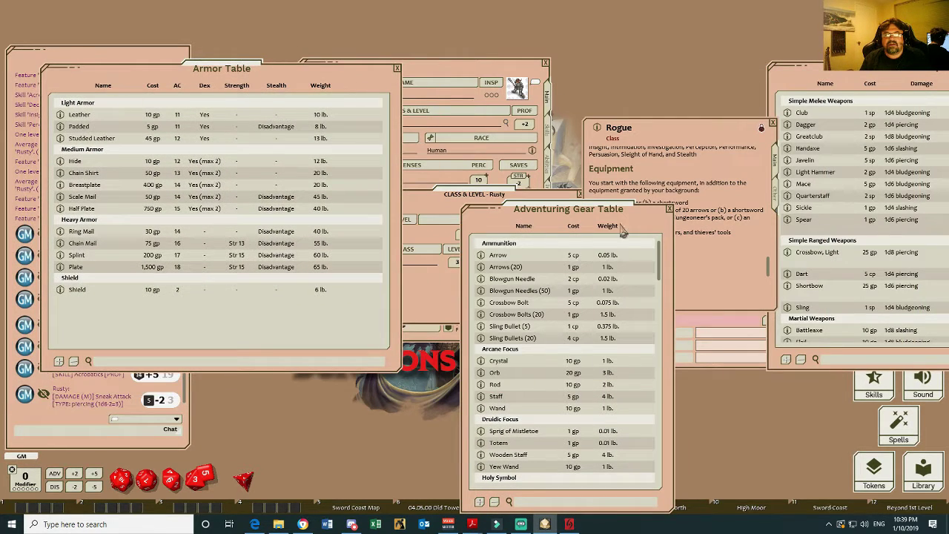
pyautogui.click(687, 131)
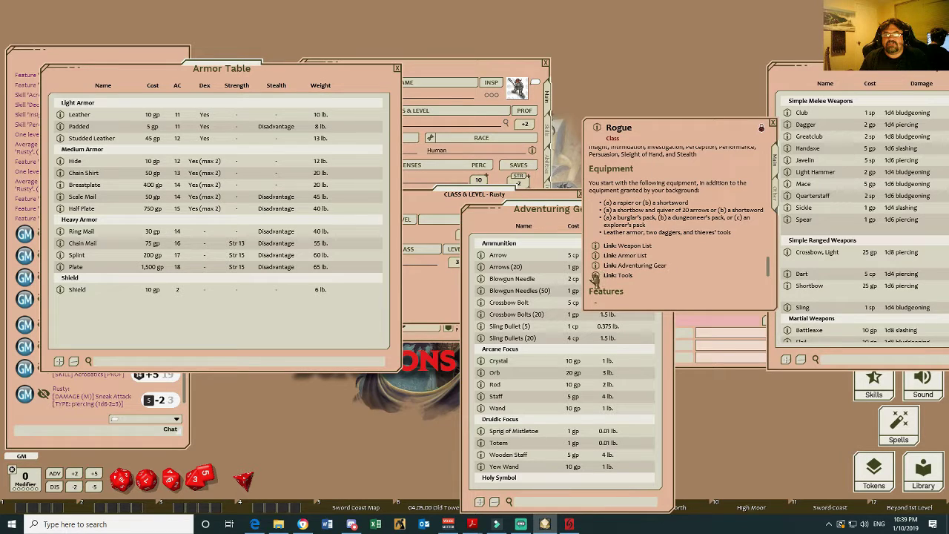
pyautogui.click(597, 275)
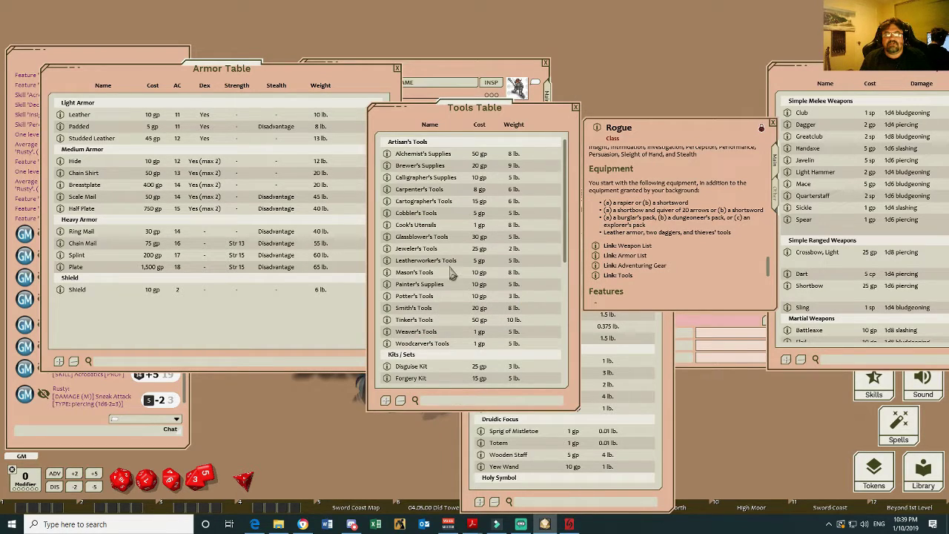
pyautogui.scroll(-3, 454, 315)
pyautogui.scroll(-2, 453, 315)
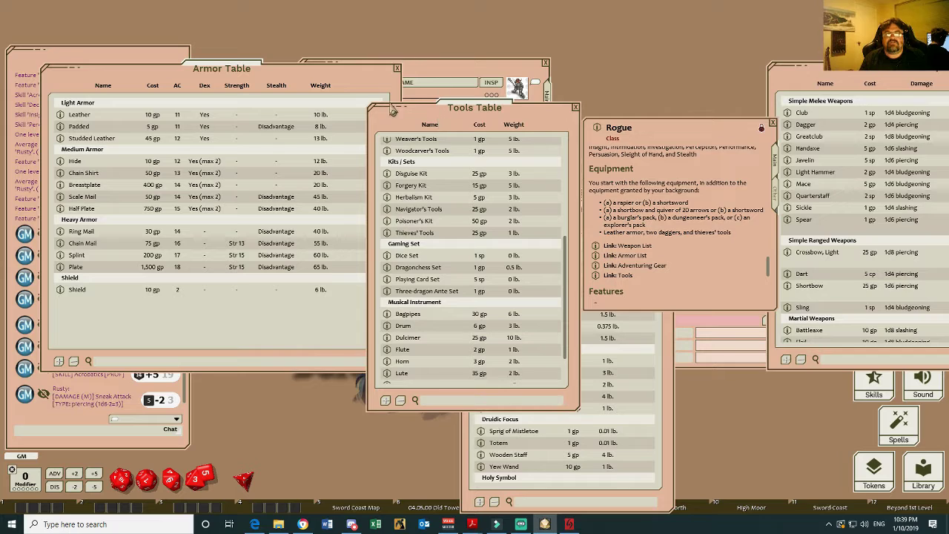
pyautogui.moveTo(404, 121); pyautogui.dragTo(743, 87)
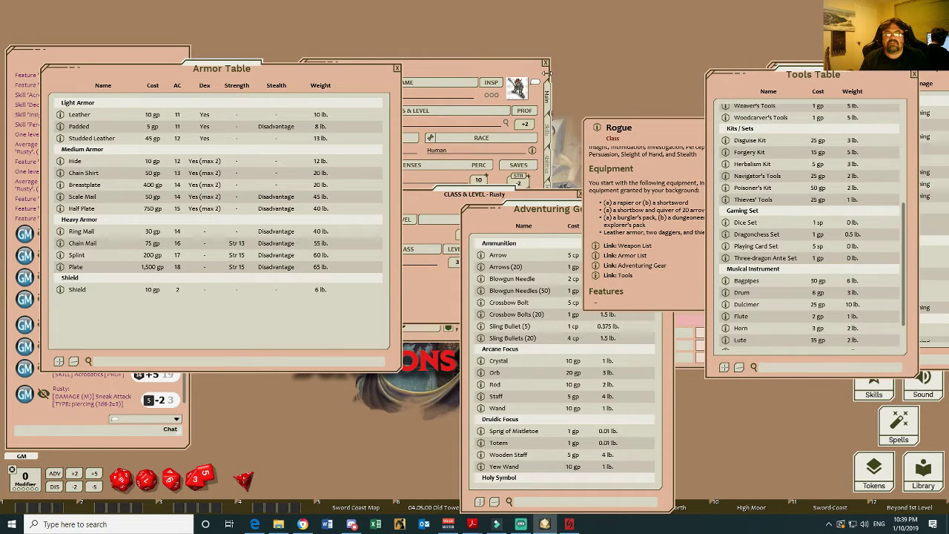
# - Add a Playing Card Set from the Tools Table to the character's inventory
pyautogui.click(546, 73)
pyautogui.click(551, 200)
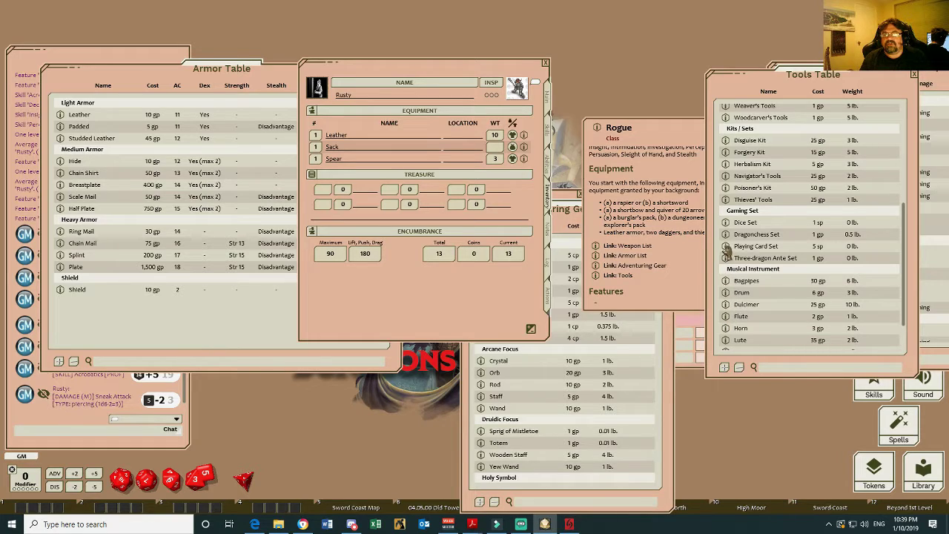
pyautogui.moveTo(725, 250); pyautogui.dragTo(367, 157)
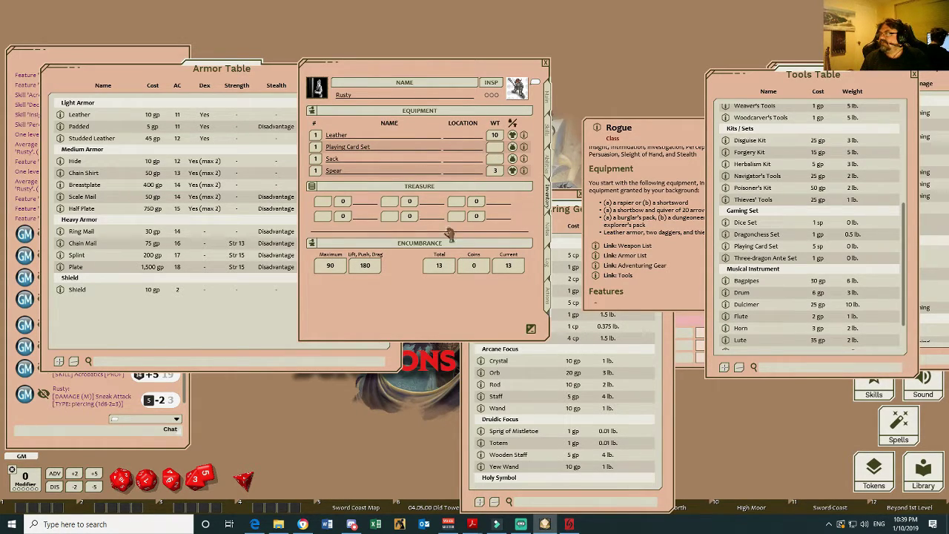
# - Reposition the Tools Table, open the Playing Card Set's item details to read them and close them
pyautogui.moveTo(742, 86); pyautogui.dragTo(600, 118)
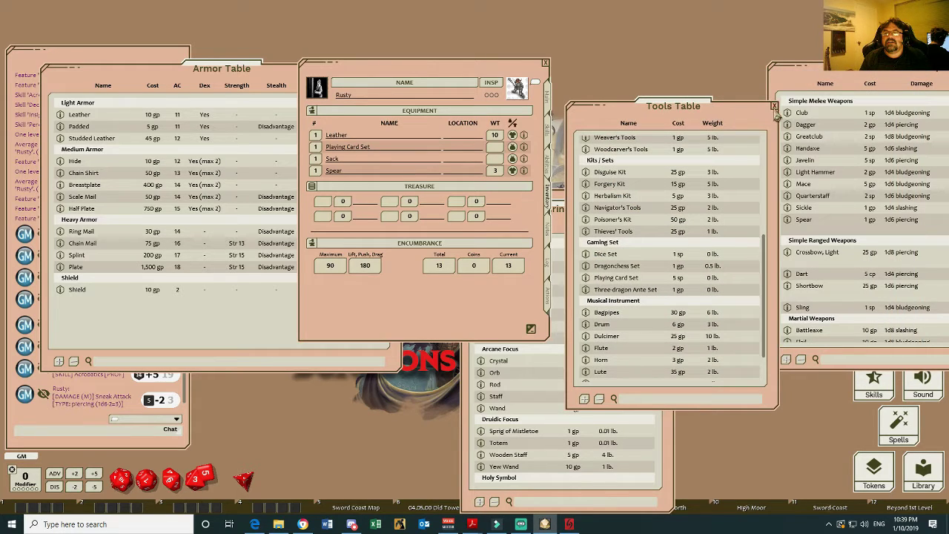
pyautogui.click(585, 277)
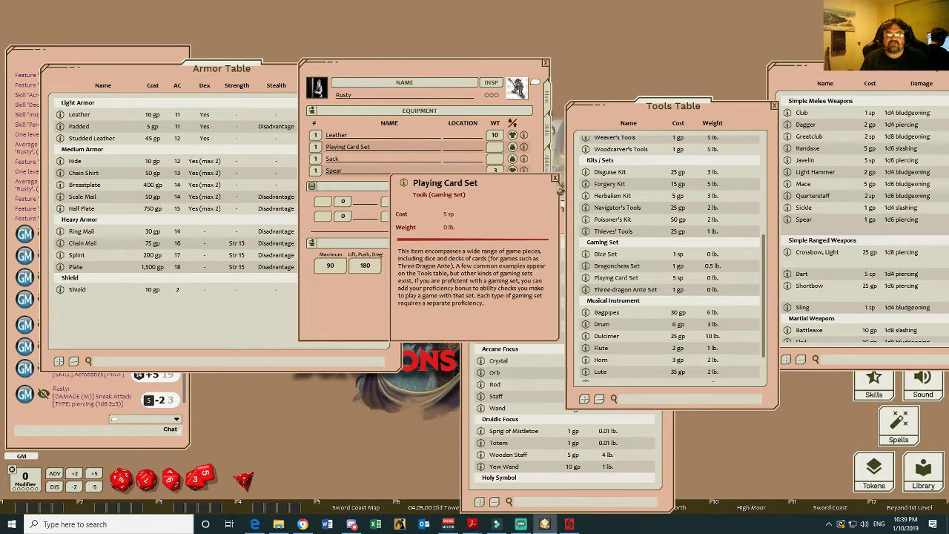
pyautogui.click(554, 179)
# - Close the equipment tables, the Rogue class description and the items list, leaving the character's inventory open
pyautogui.click(773, 106)
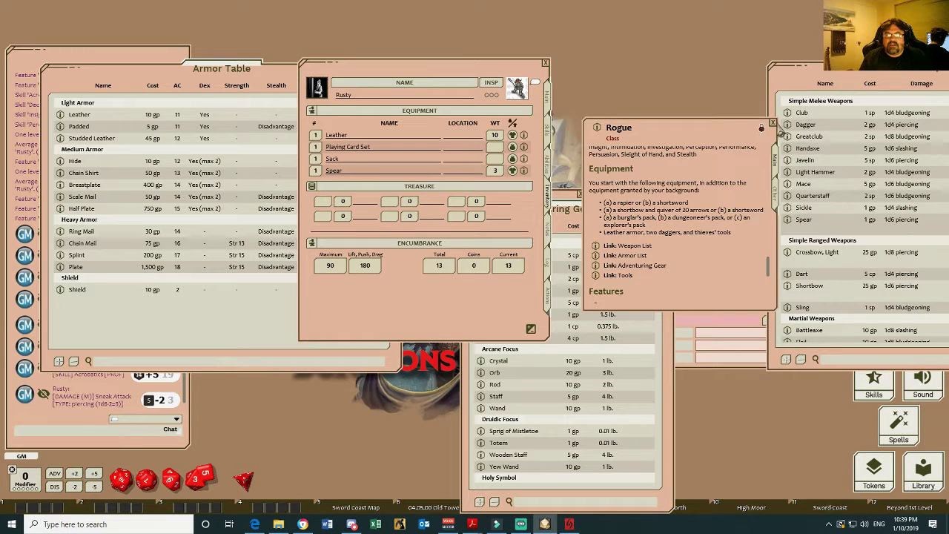
pyautogui.click(773, 123)
pyautogui.click(673, 210)
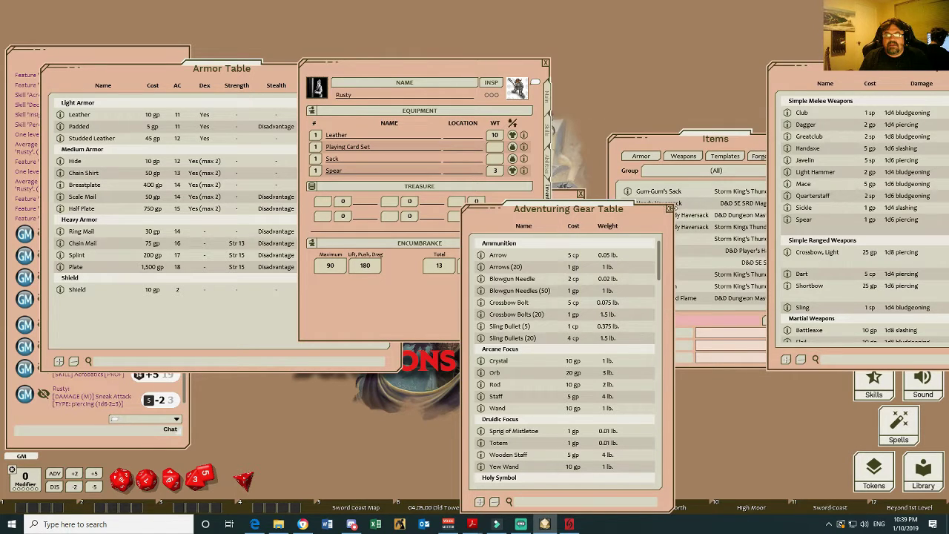
pyautogui.click(278, 75)
pyautogui.click(399, 66)
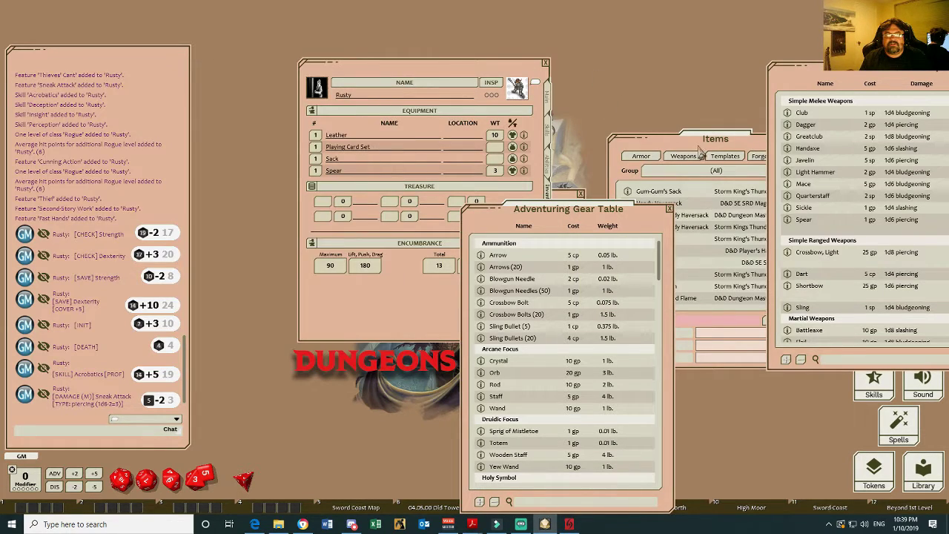
pyautogui.moveTo(699, 152); pyautogui.dragTo(653, 148)
pyautogui.click(837, 87)
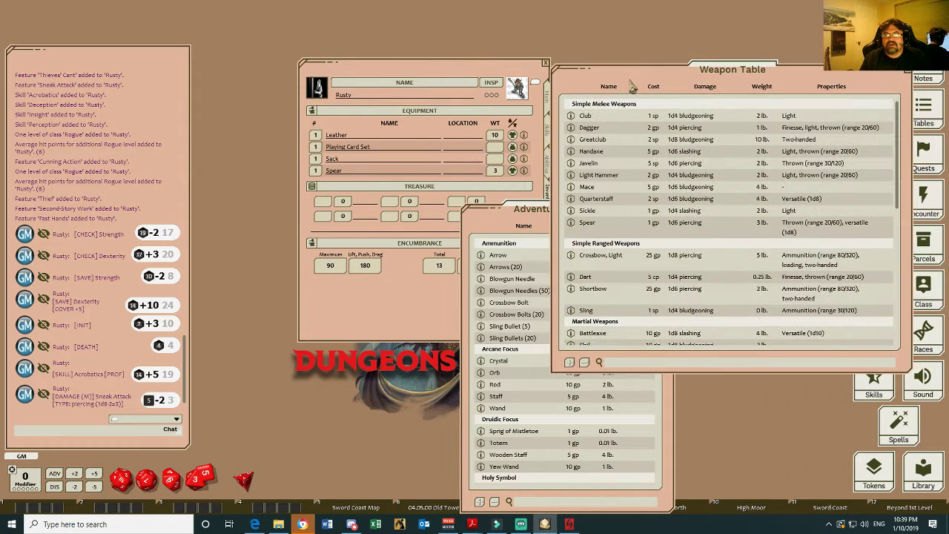
pyautogui.click(906, 77)
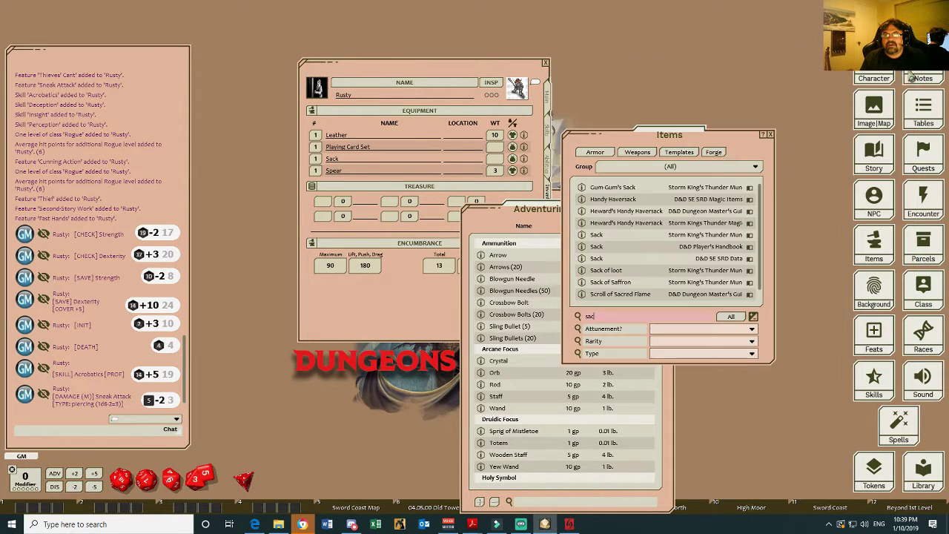
pyautogui.click(766, 135)
pyautogui.click(669, 209)
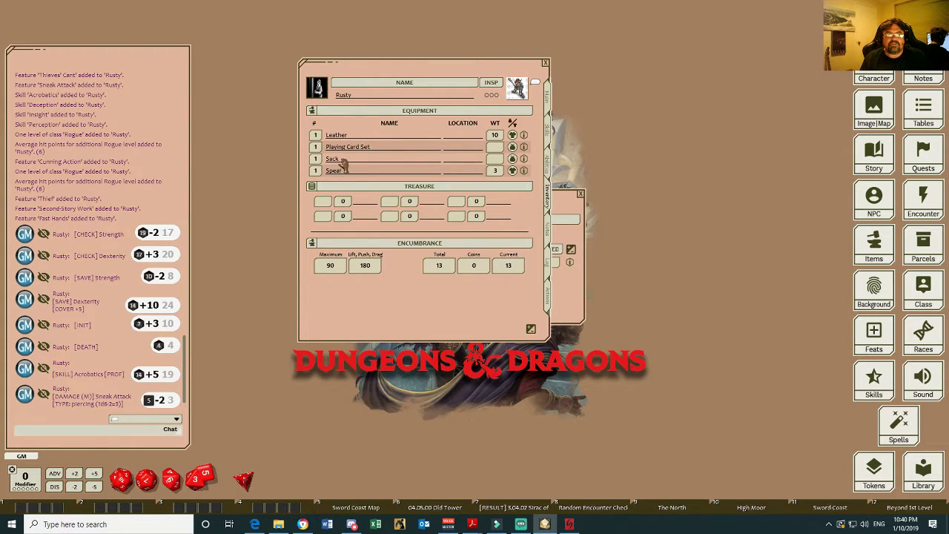
# - Find Folk Hero in the backgrounds list, open its description and assign it as the character's background
pyautogui.click(549, 232)
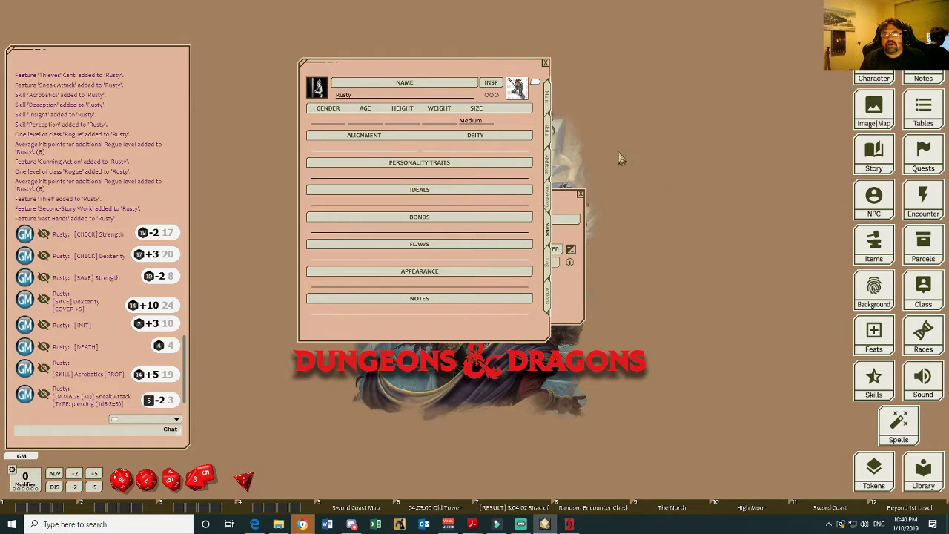
pyautogui.click(548, 103)
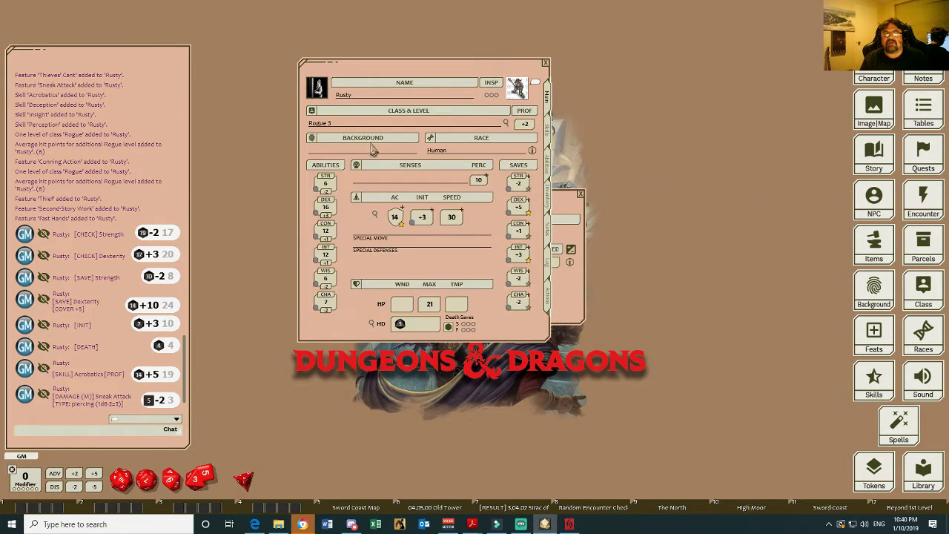
pyautogui.click(871, 291)
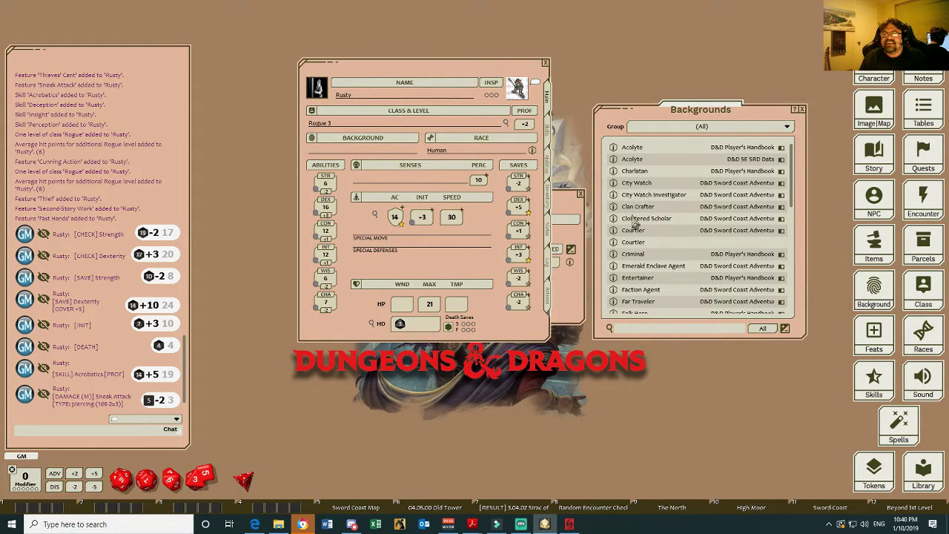
pyautogui.scroll(-1, 633, 222)
pyautogui.scroll(-1, 634, 234)
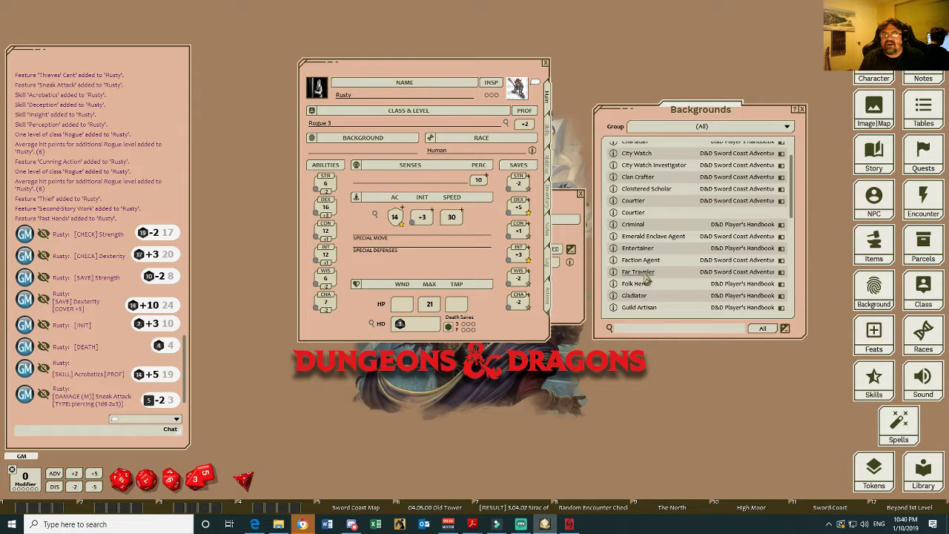
pyautogui.scroll(-1, 645, 280)
pyautogui.scroll(-1, 634, 270)
pyautogui.click(613, 239)
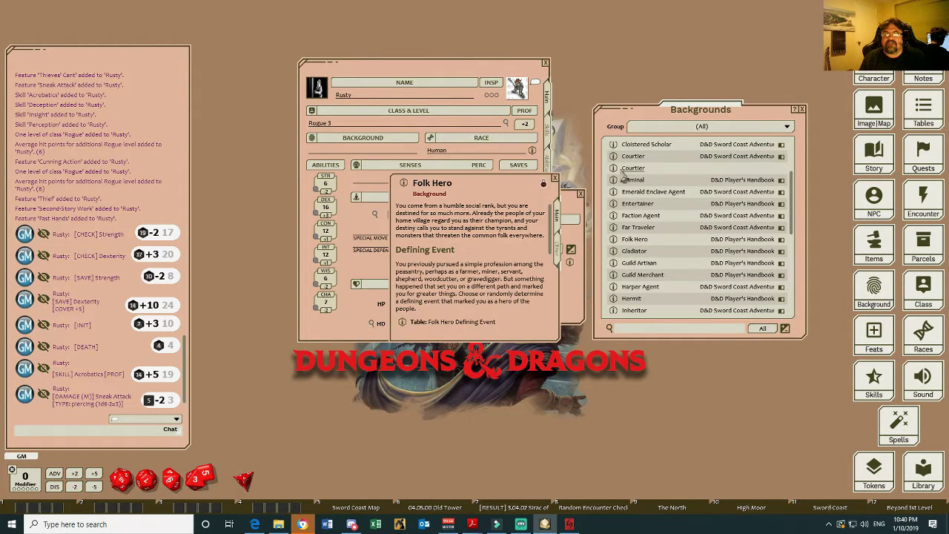
pyautogui.moveTo(456, 189); pyautogui.dragTo(701, 186)
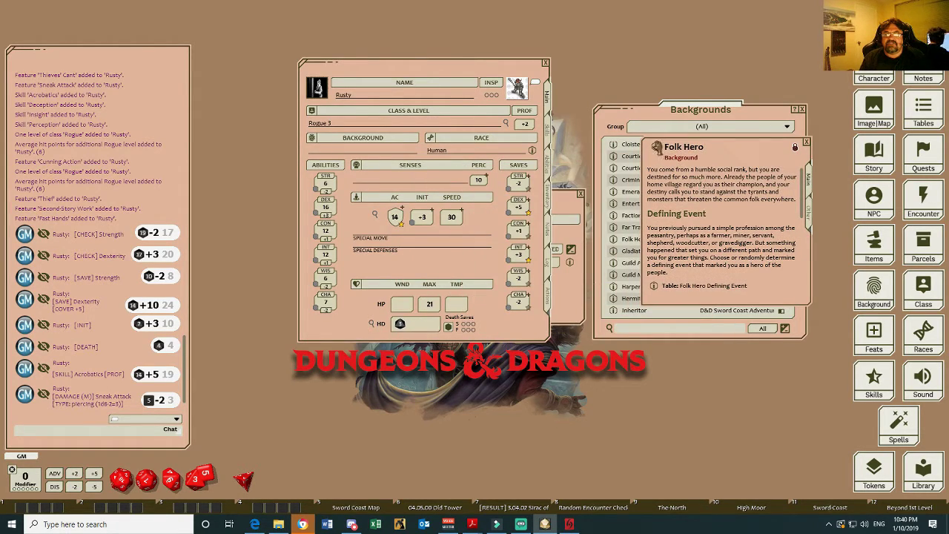
pyautogui.moveTo(657, 148); pyautogui.dragTo(340, 155)
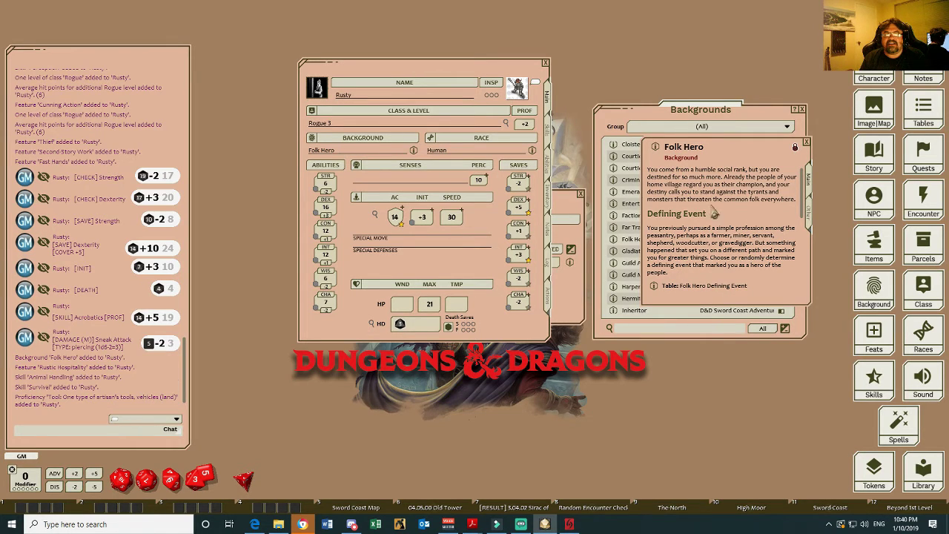
# - Open the Folk Hero Defining Event table beside the character's personal notes and roll on it
pyautogui.scroll(-1, 750, 236)
pyautogui.scroll(1, 749, 236)
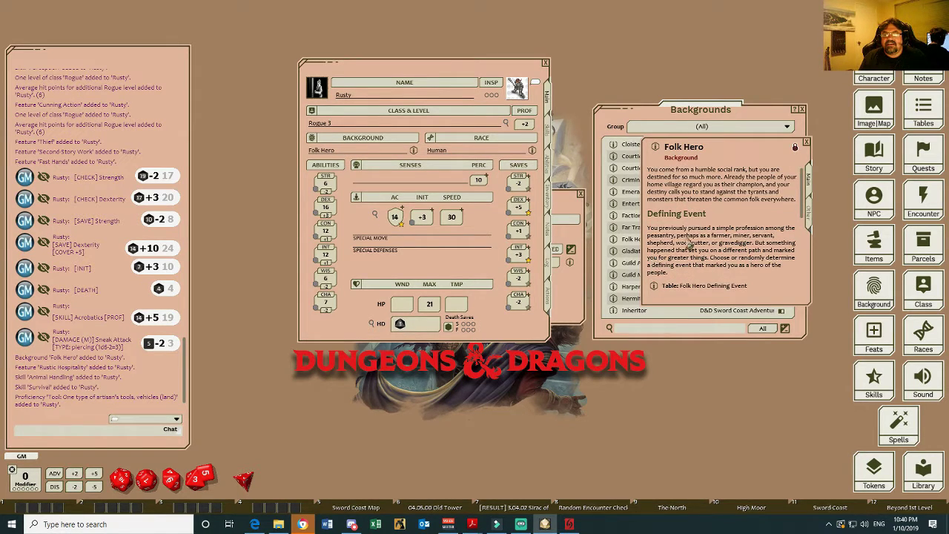
pyautogui.click(655, 289)
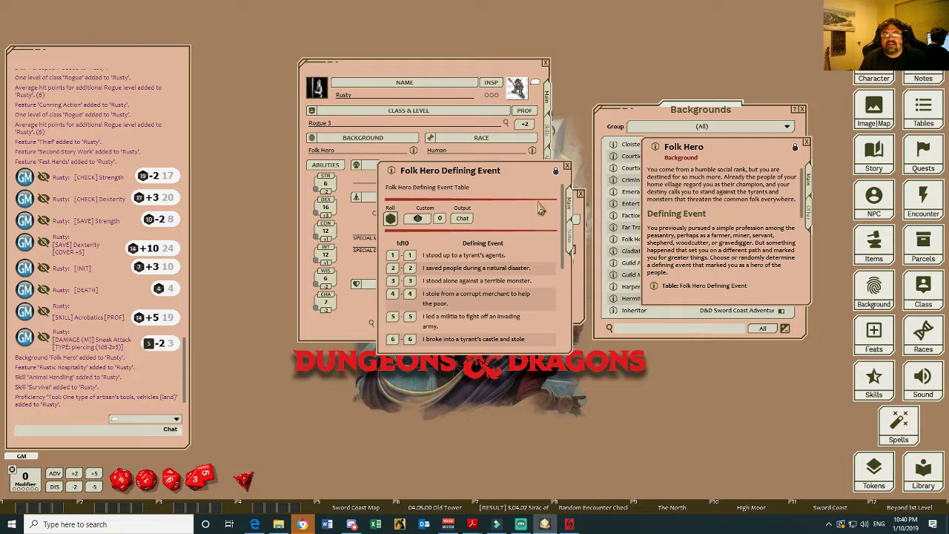
pyautogui.moveTo(508, 179); pyautogui.dragTo(781, 259)
pyautogui.click(549, 239)
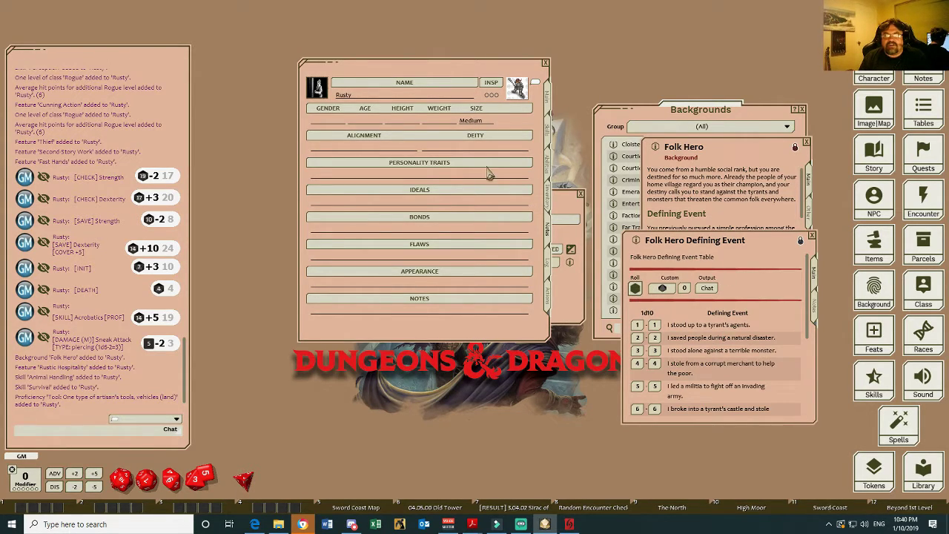
pyautogui.click(635, 289)
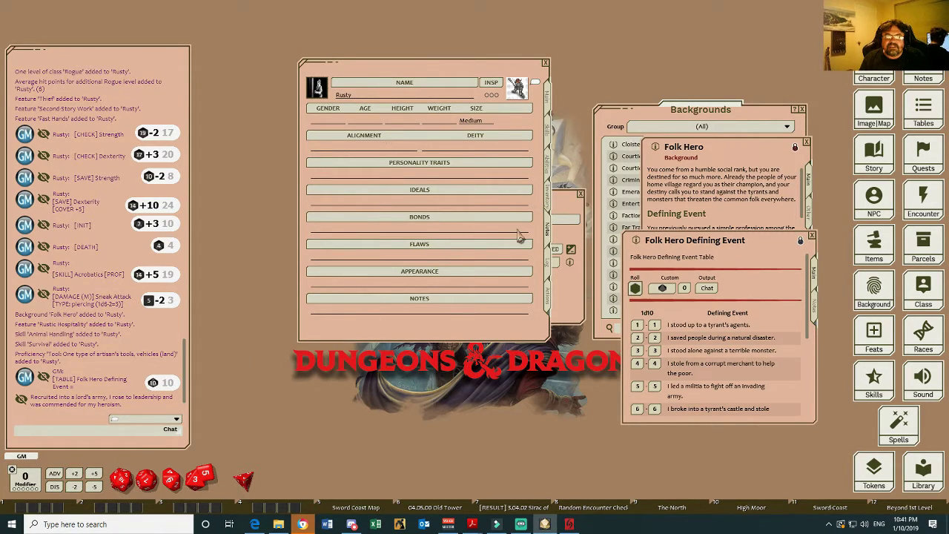
# - Copy the rolled defining event about being recruited into a lord's army into the character's Notes and close the event table
pyautogui.moveTo(70, 402); pyautogui.dragTo(386, 324)
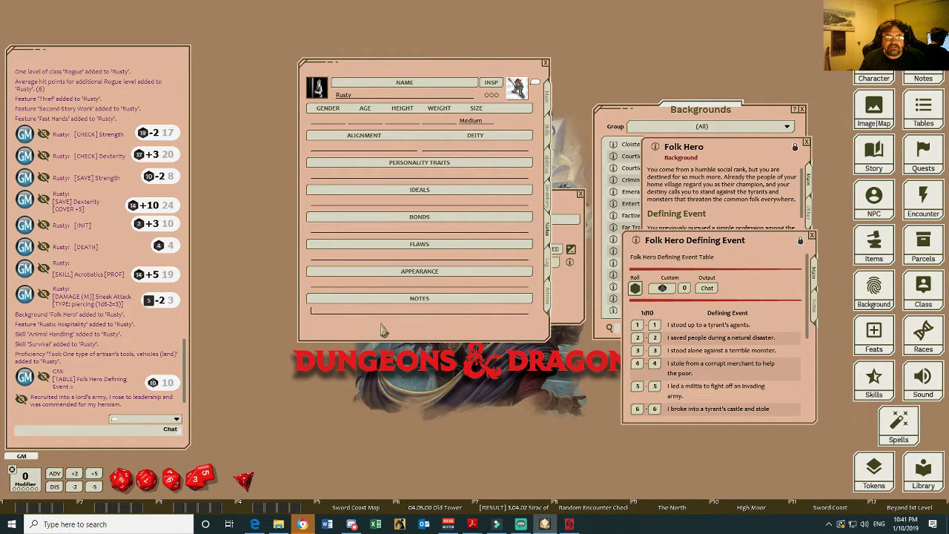
pyautogui.moveTo(56, 401); pyautogui.dragTo(394, 314)
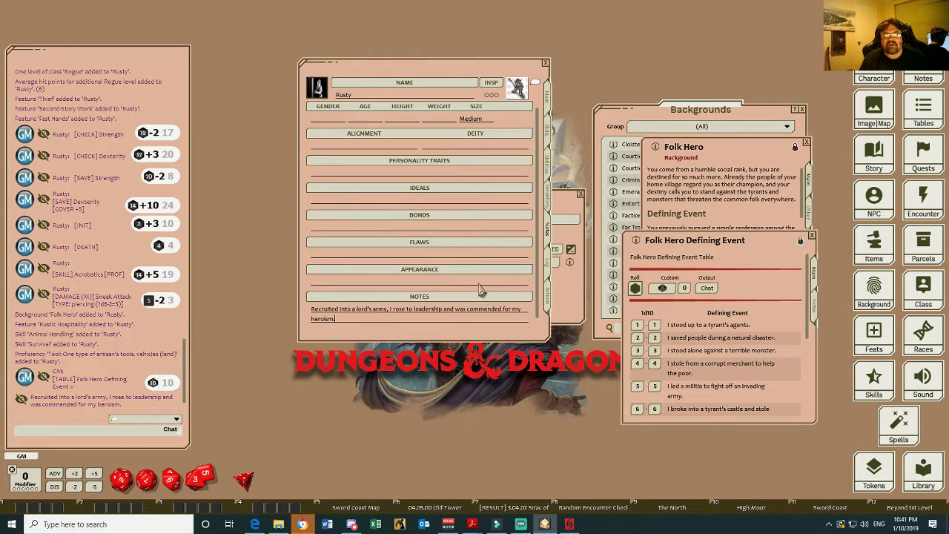
pyautogui.click(812, 237)
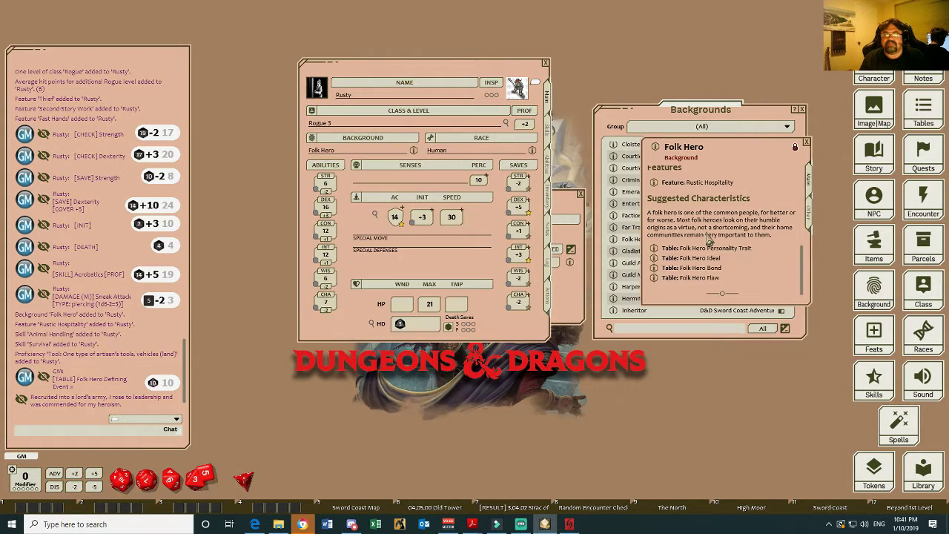
# - Open the Folk Hero Personality Trait table beside the character's personal notes and roll on it
pyautogui.click(653, 249)
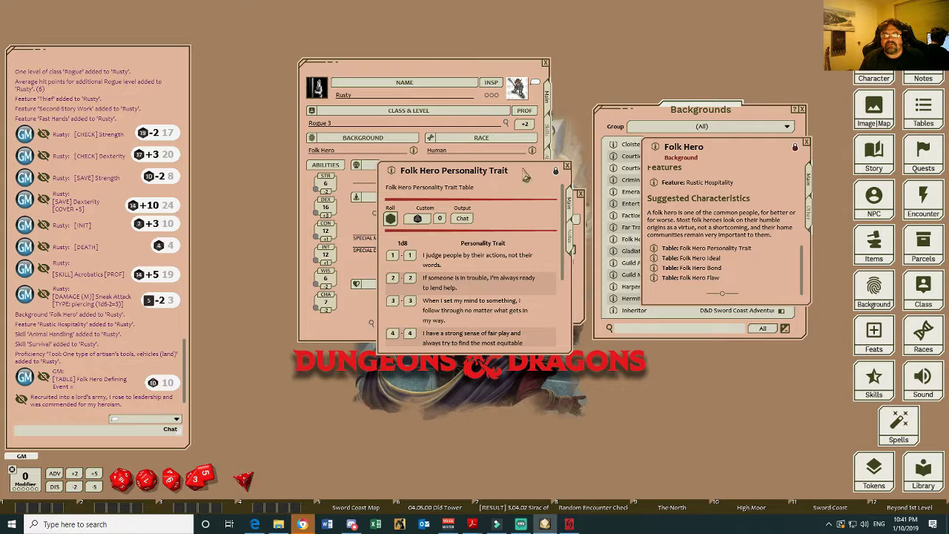
pyautogui.moveTo(543, 180); pyautogui.dragTo(759, 208)
pyautogui.click(547, 237)
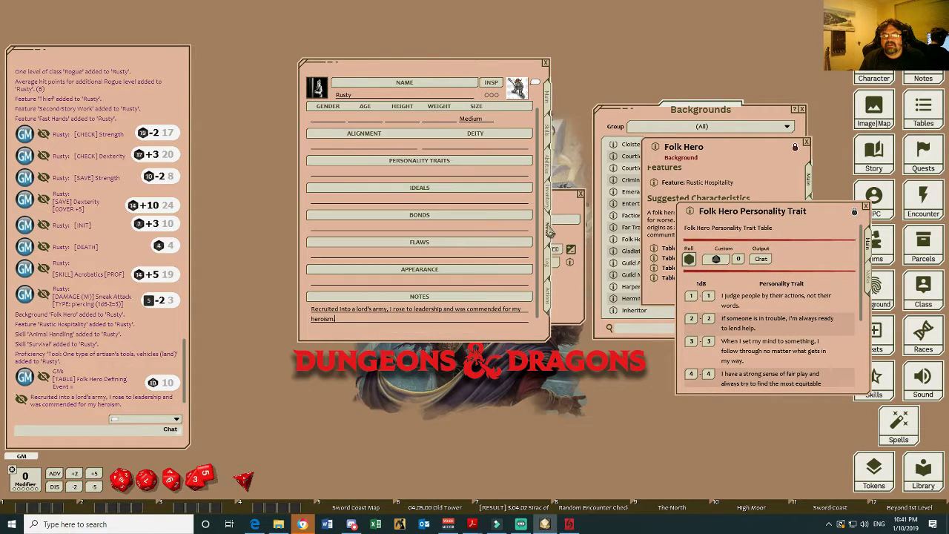
pyautogui.click(688, 261)
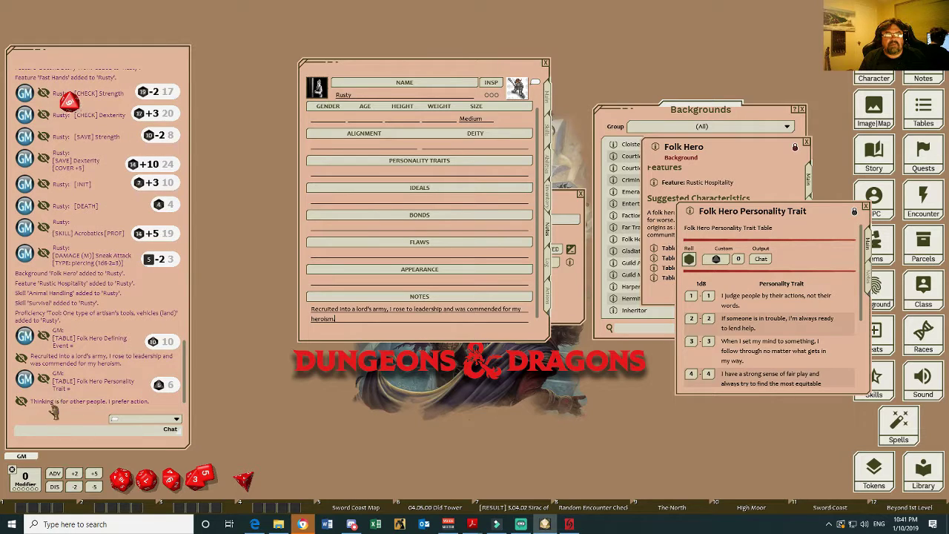
# - Copy the rolled trait about preferring action over thinking into the character's Personality Traits
pyautogui.moveTo(55, 406); pyautogui.dragTo(374, 179)
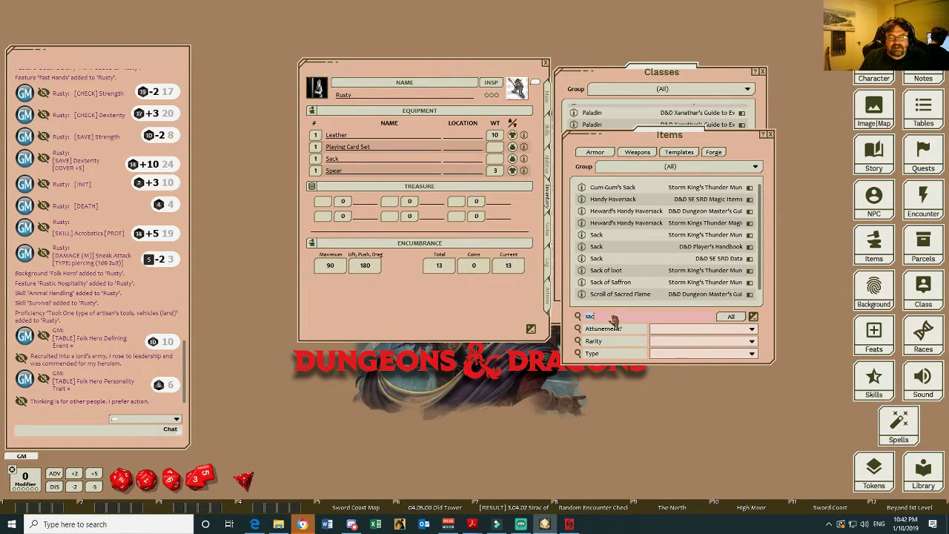
# - Search the items for "pack", add the D&D 5E SRD Data Dungeoneer's Pack to the character's equipment and close the Items list
pyautogui.press('BackSpace')
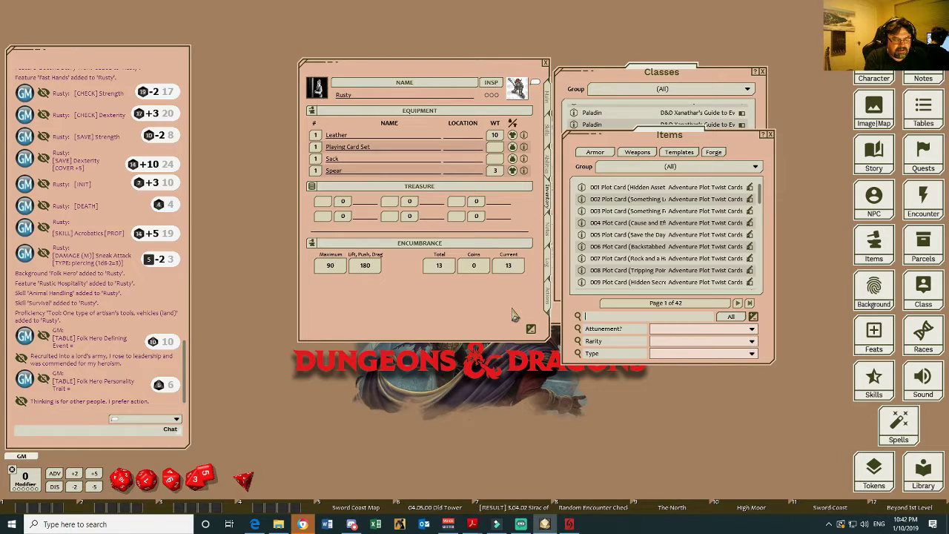
pyautogui.write('pack')
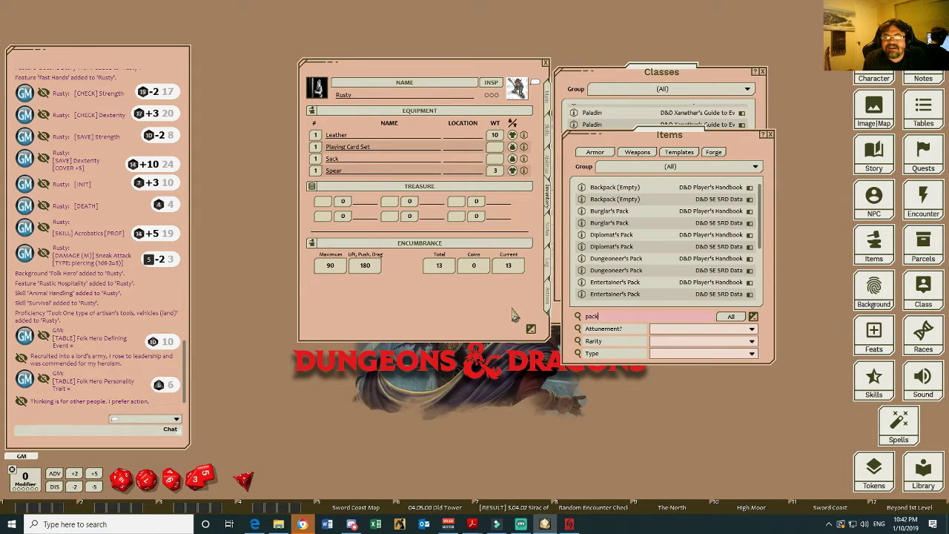
pyautogui.scroll(-1, 633, 271)
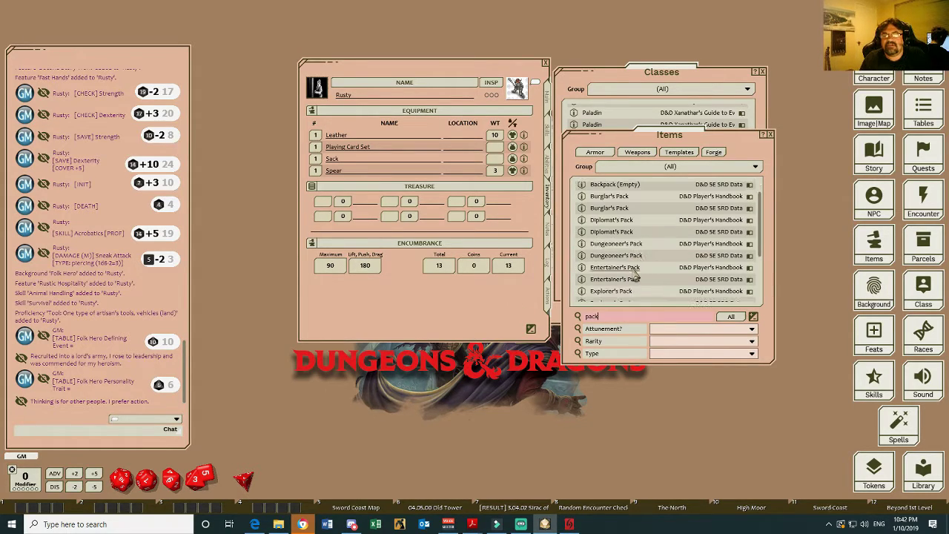
pyautogui.scroll(1, 634, 273)
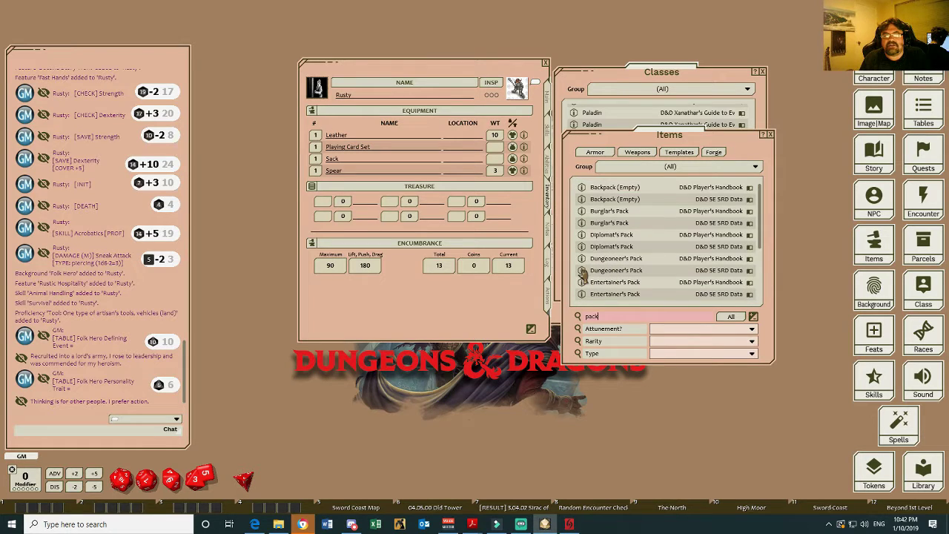
pyautogui.moveTo(583, 272); pyautogui.dragTo(356, 185)
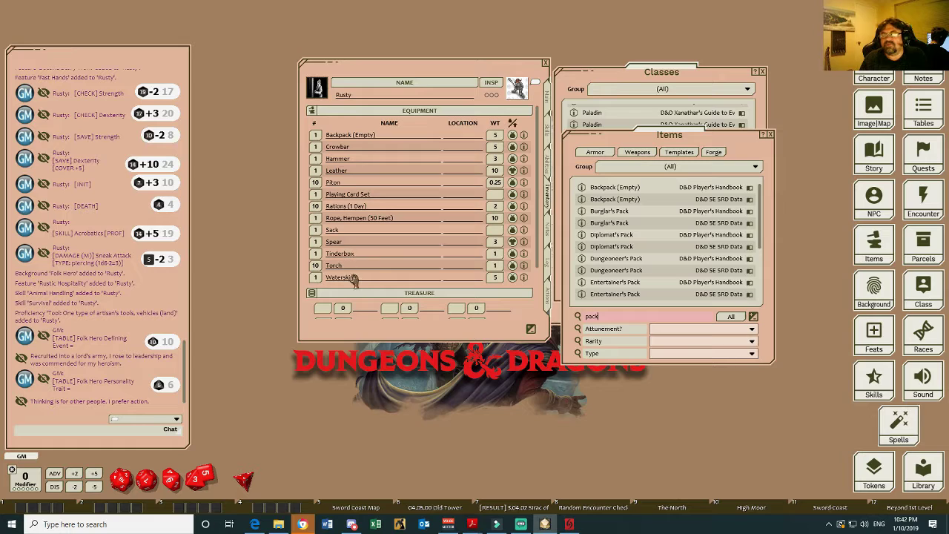
pyautogui.click(769, 134)
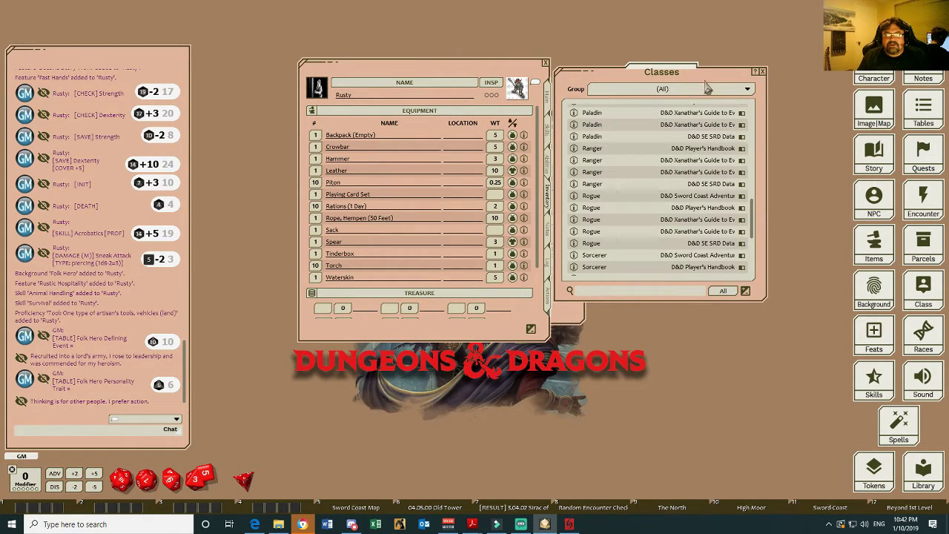
# - Add a new adventure entry to the character's log and leave its name blank
pyautogui.click(548, 244)
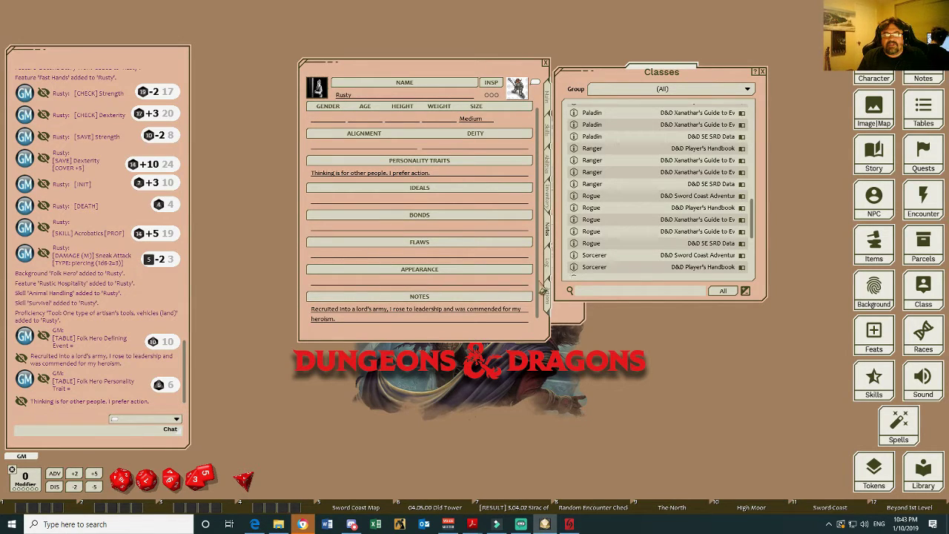
pyautogui.click(549, 270)
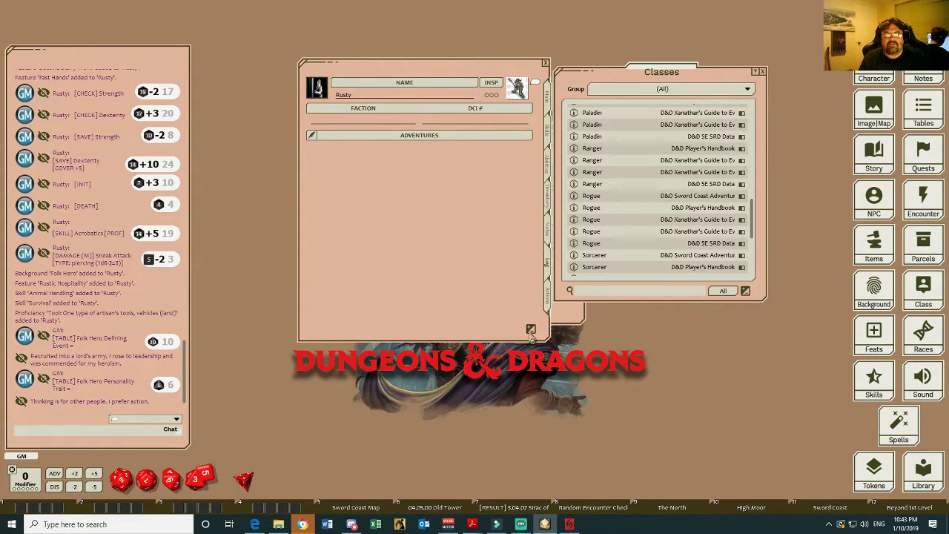
pyautogui.click(521, 136)
pyautogui.write('c')
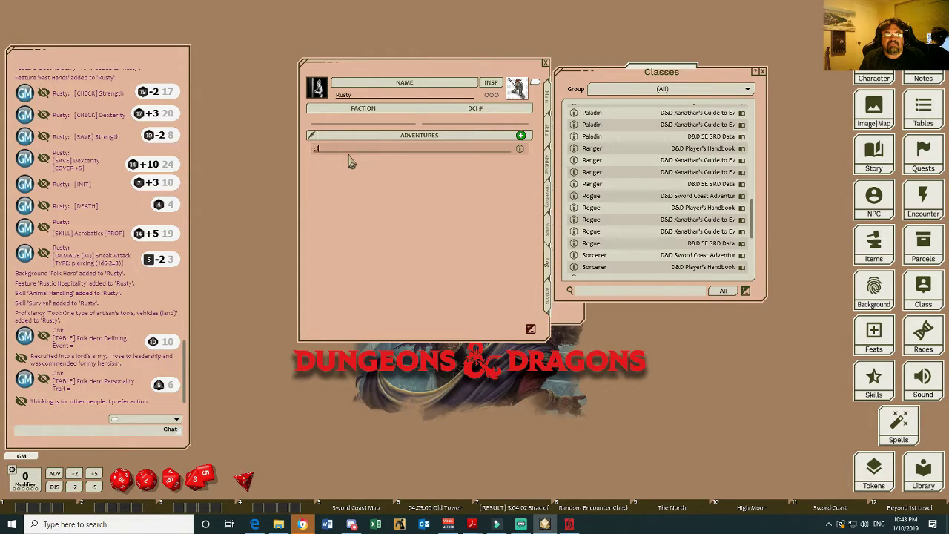
pyautogui.write('fff')
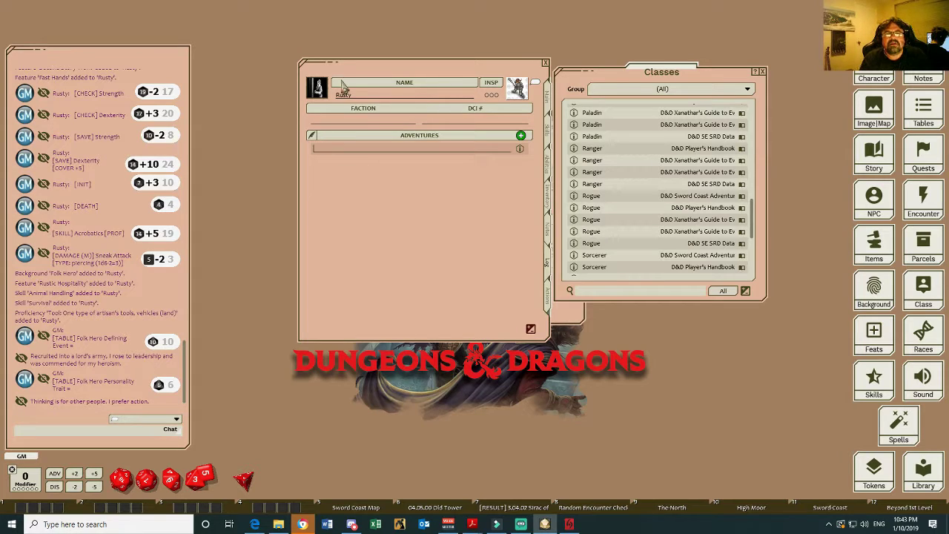
# - Examine the blank adventure entry's session, gold, downtime, renown, notes, magic item, story reward and purchase fields, and close its record
pyautogui.click(521, 150)
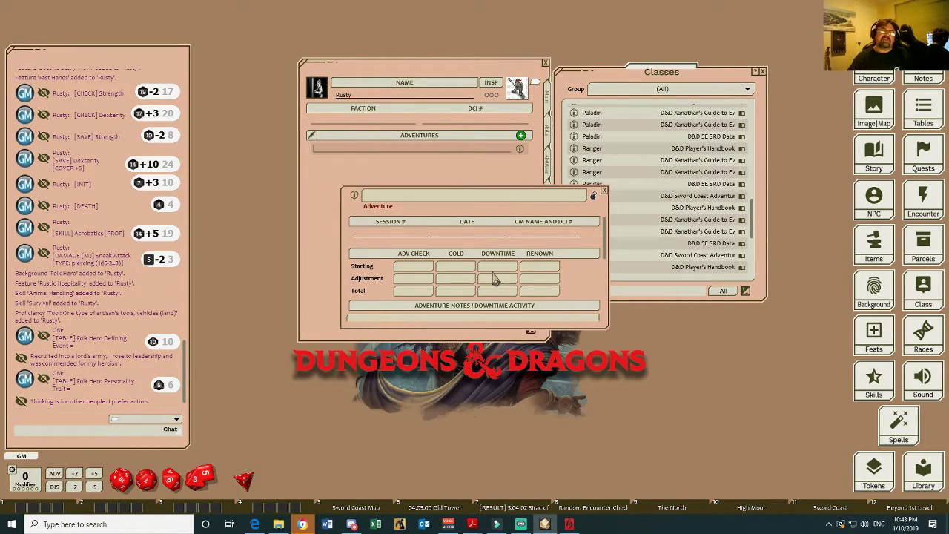
pyautogui.scroll(-5, 546, 271)
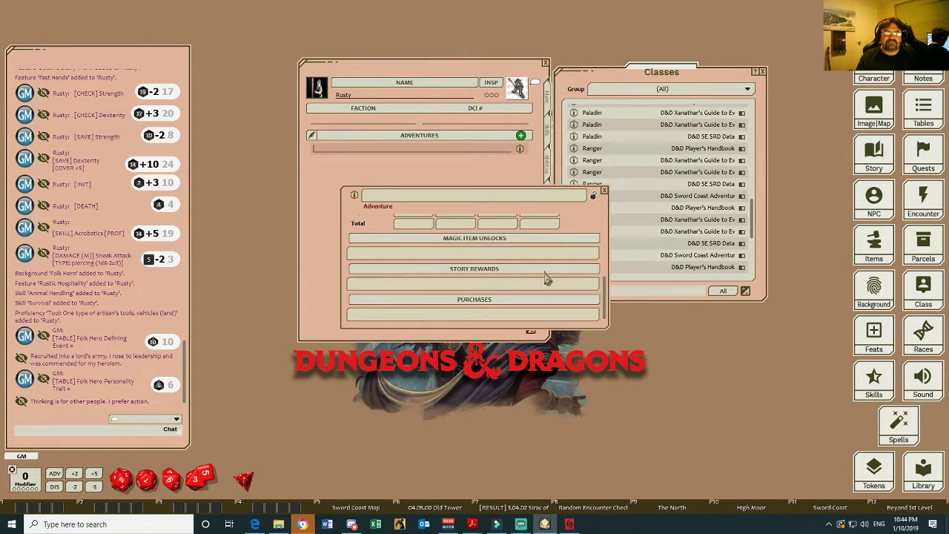
pyautogui.scroll(4, 503, 276)
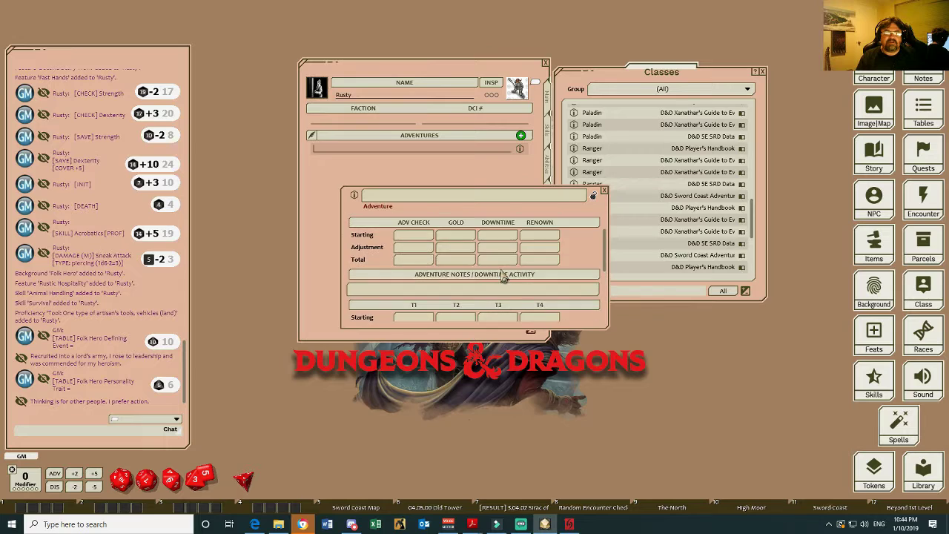
pyautogui.scroll(1, 503, 276)
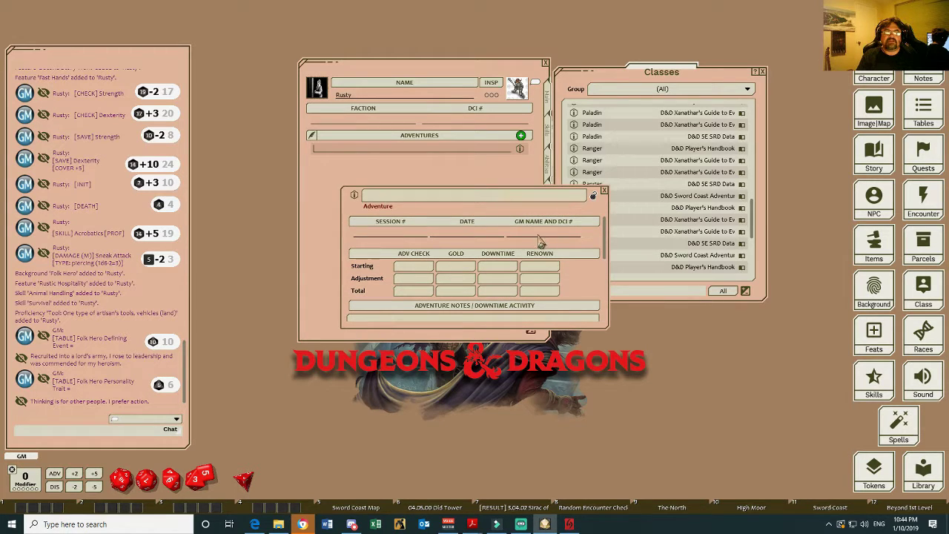
pyautogui.scroll(-1, 470, 230)
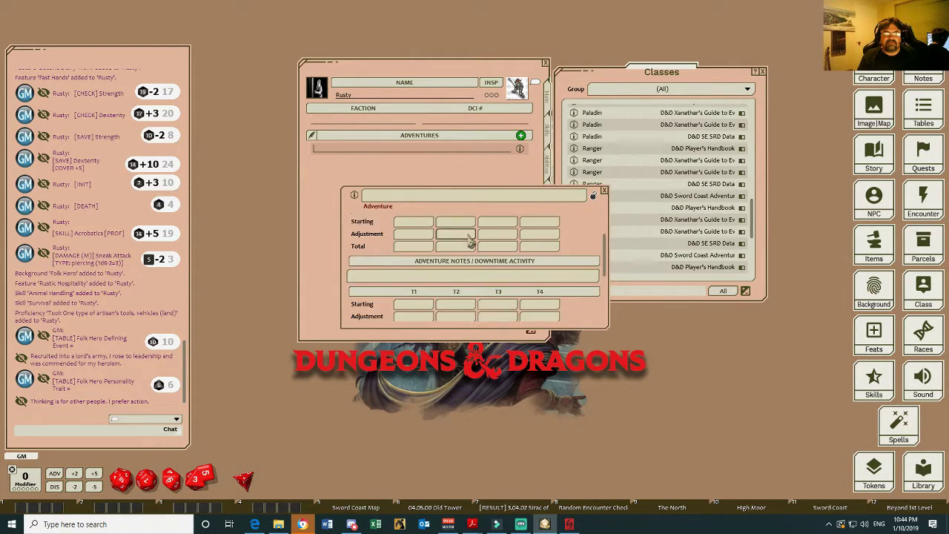
pyautogui.scroll(1, 470, 238)
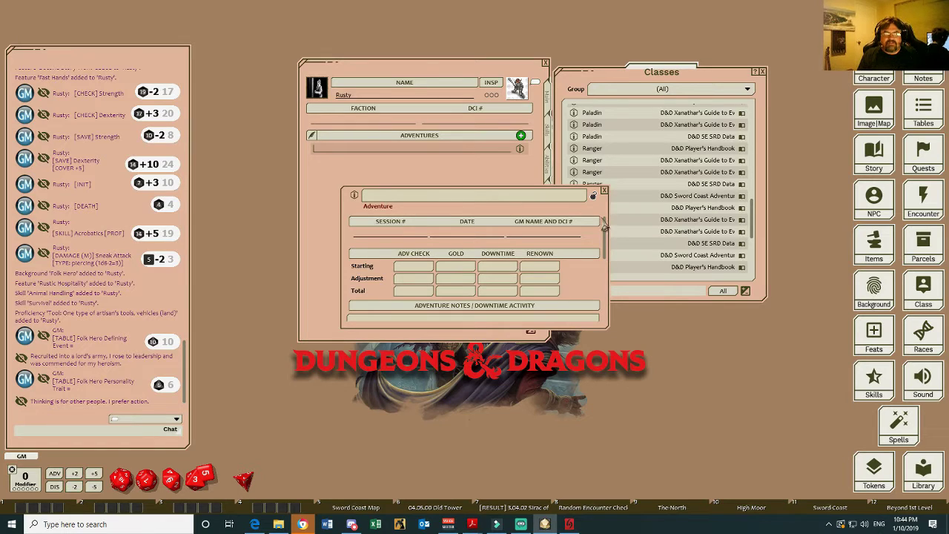
pyautogui.scroll(-1, 470, 276)
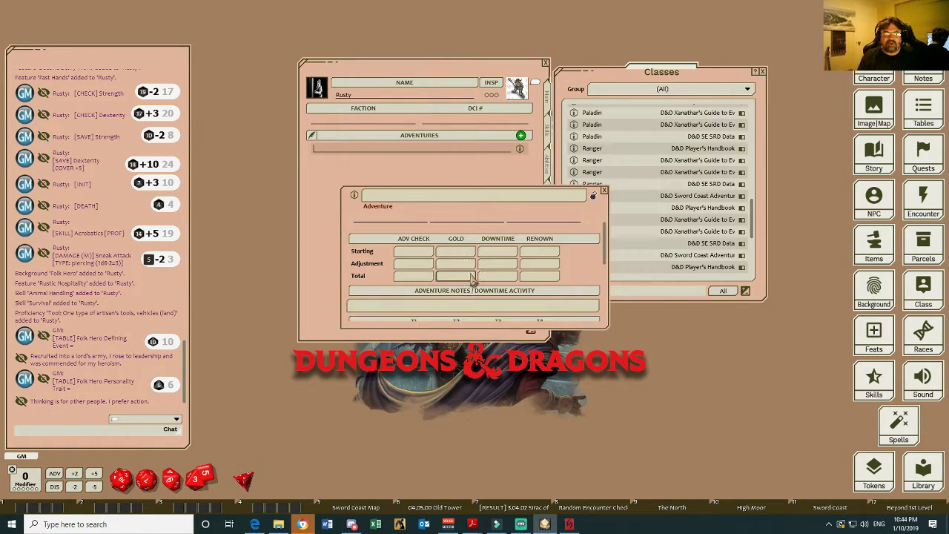
pyautogui.scroll(1, 470, 276)
pyautogui.click(604, 192)
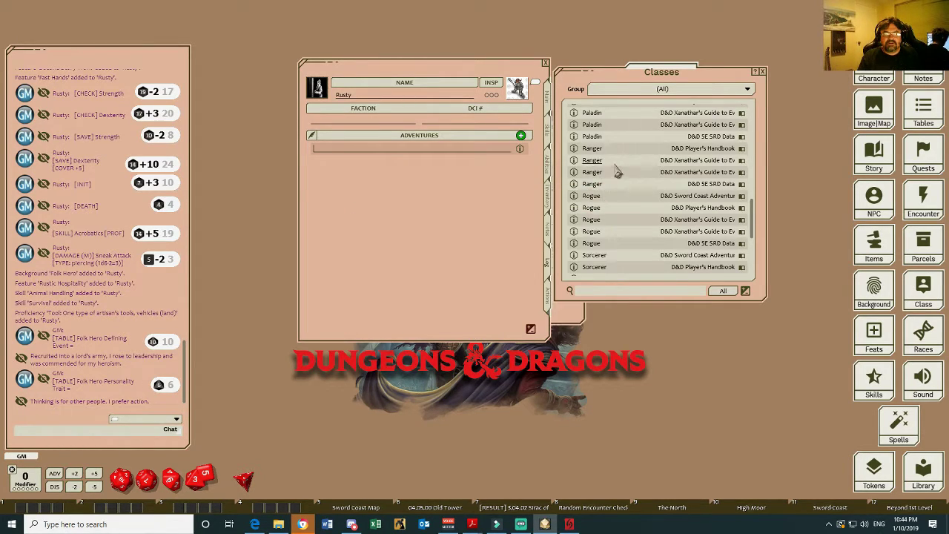
# - Close the Classes list and roll the character's Sneak Attack normally, once with advantage, and for damage
pyautogui.click(762, 71)
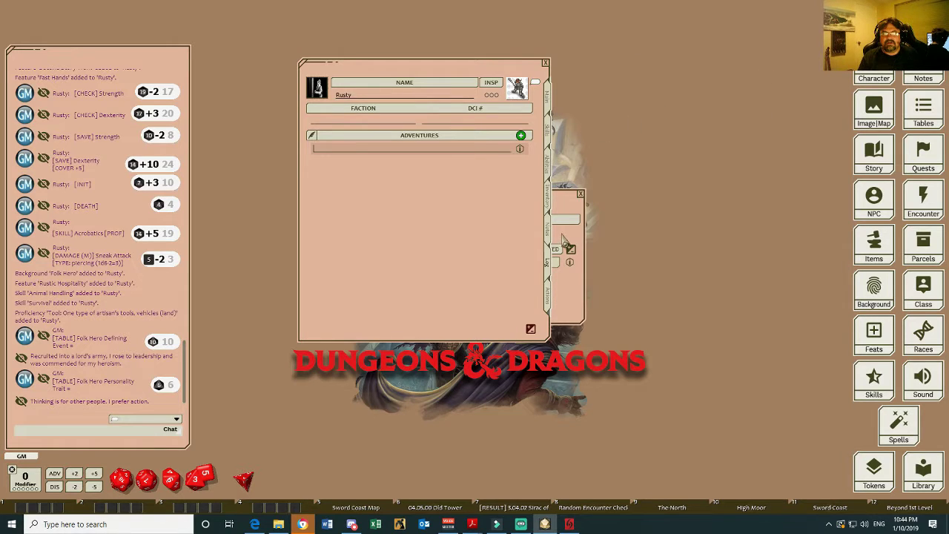
pyautogui.click(550, 295)
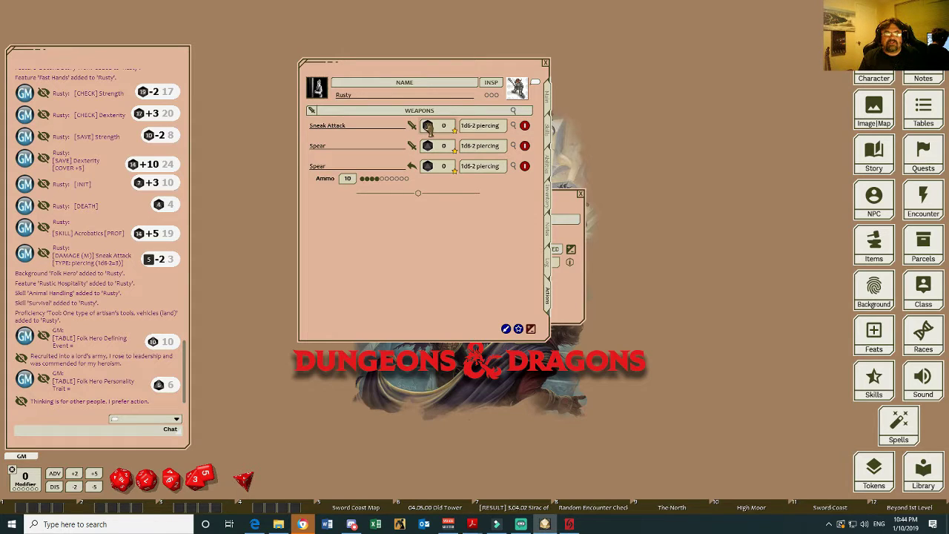
pyautogui.doubleClick(428, 126)
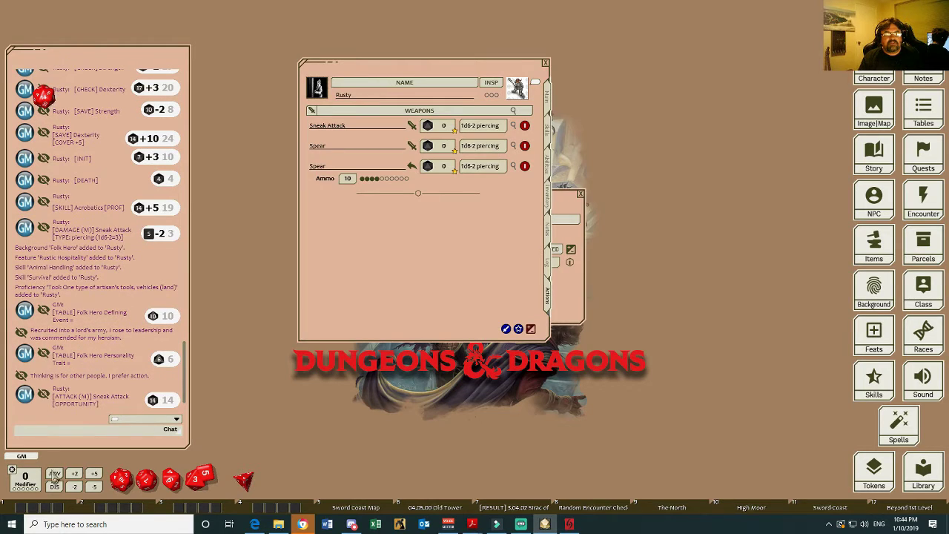
pyautogui.doubleClick(428, 126)
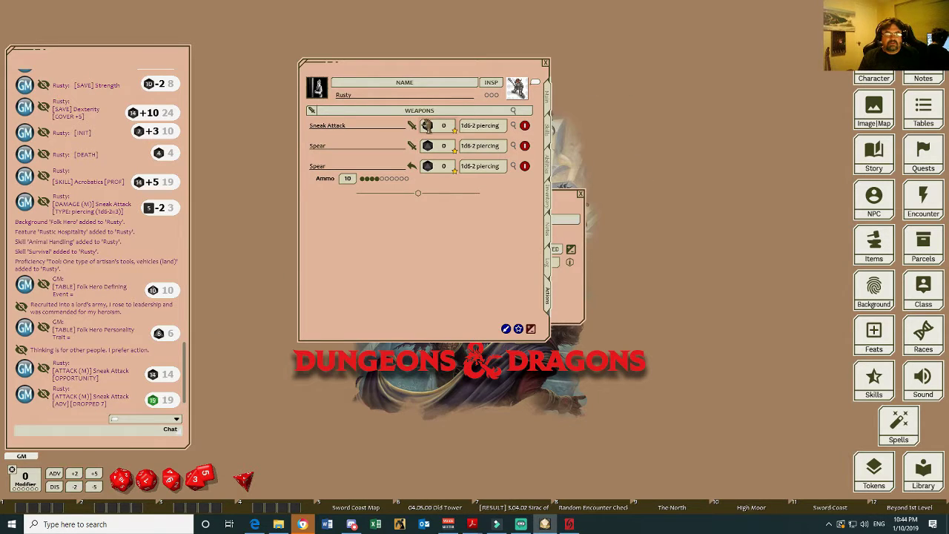
pyautogui.doubleClick(483, 128)
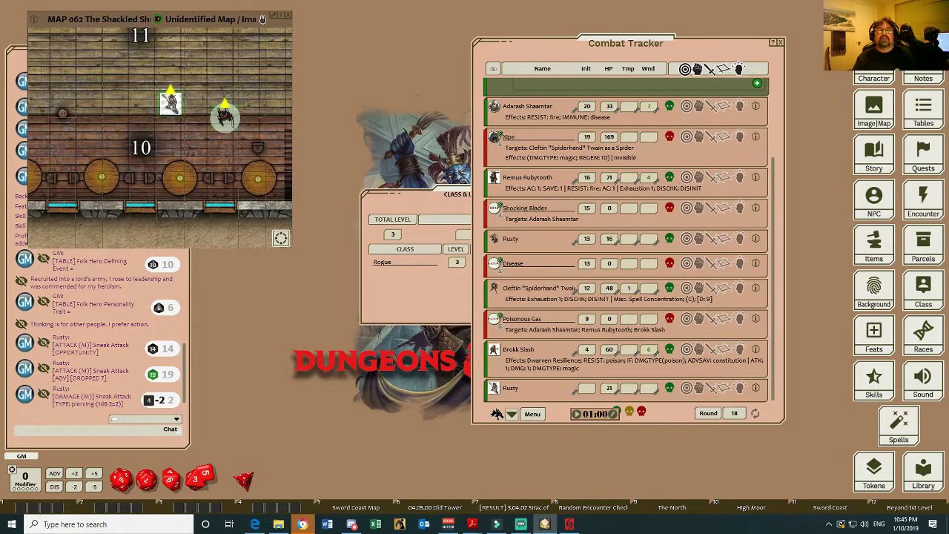
# - Place the Combat Tracker and the map side by side, clear of the chat, and give the last-listed Rusty the turn
pyautogui.moveTo(762, 52); pyautogui.dragTo(811, 45)
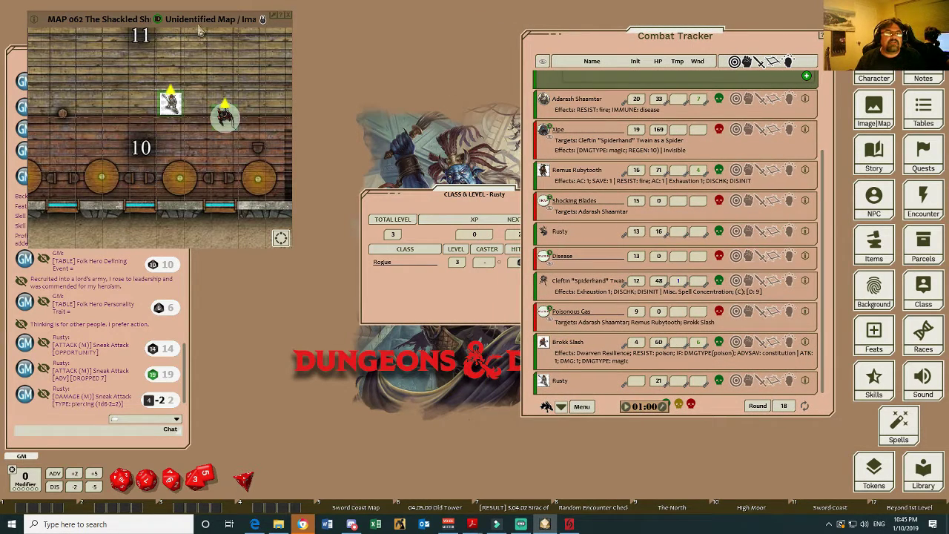
pyautogui.moveTo(198, 30); pyautogui.dragTo(390, 21)
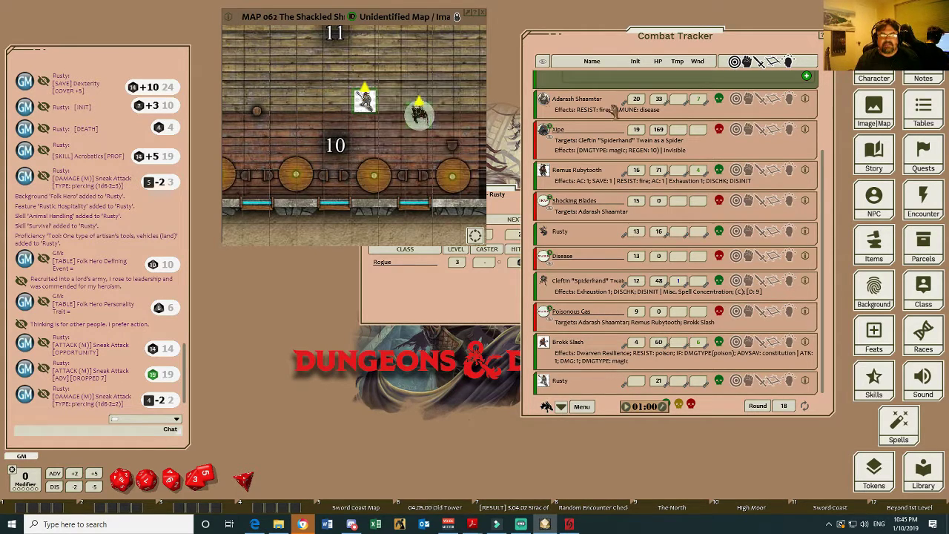
pyautogui.click(531, 381)
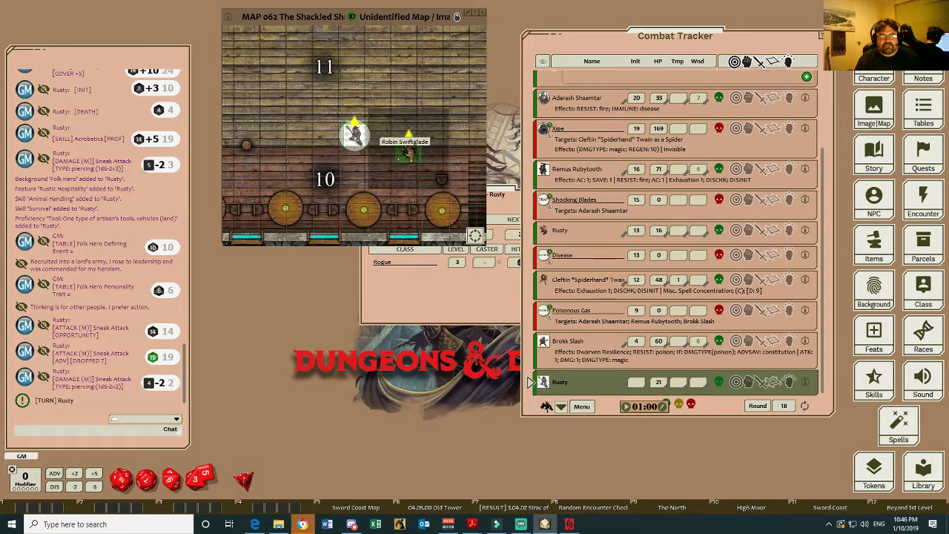
# - Target Robin Swiftglade's token on the map as Rusty and check the target listed in Rusty's Combat Tracker entry
pyautogui.press('ctrl')
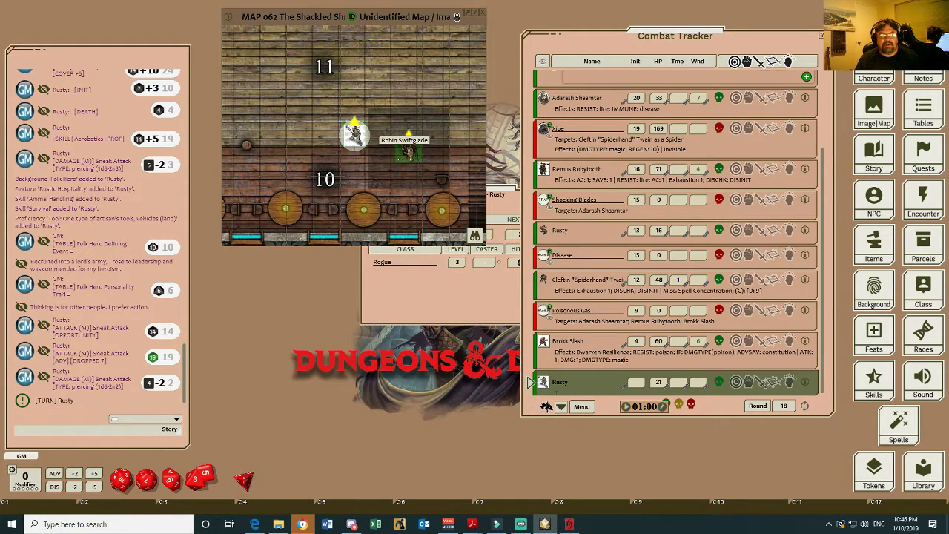
pyautogui.keyDown('ctrl'); pyautogui.click(407, 150); pyautogui.keyUp('ctrl')
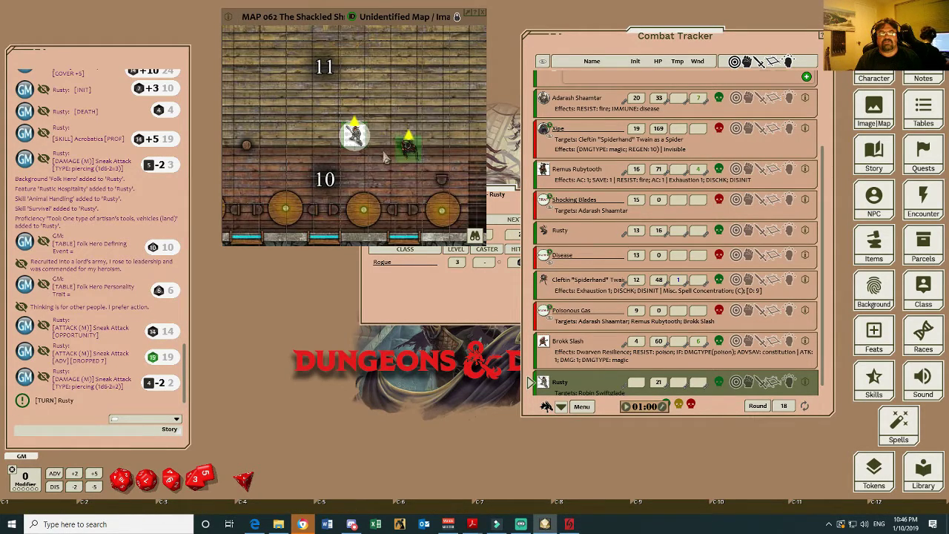
pyautogui.scroll(-1, 615, 349)
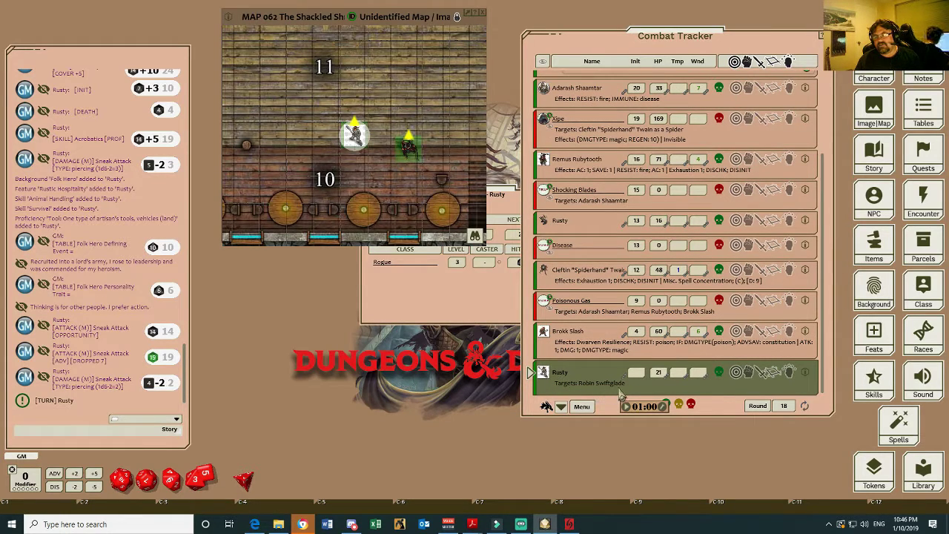
pyautogui.press('ctrl')
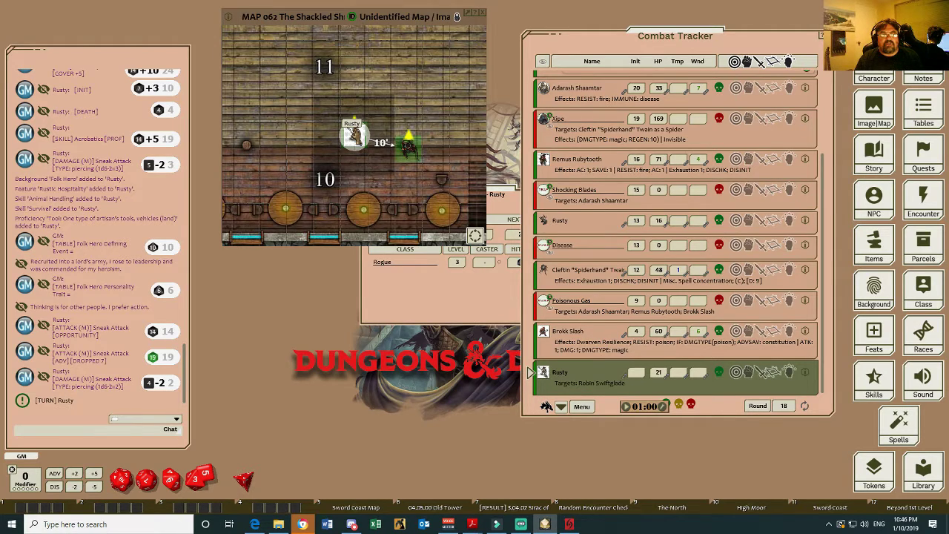
# - Move Rusty's token away from the target and back into the square beside it, and open Rusty's character sheet clear of the map
pyautogui.moveTo(355, 138); pyautogui.dragTo(314, 115)
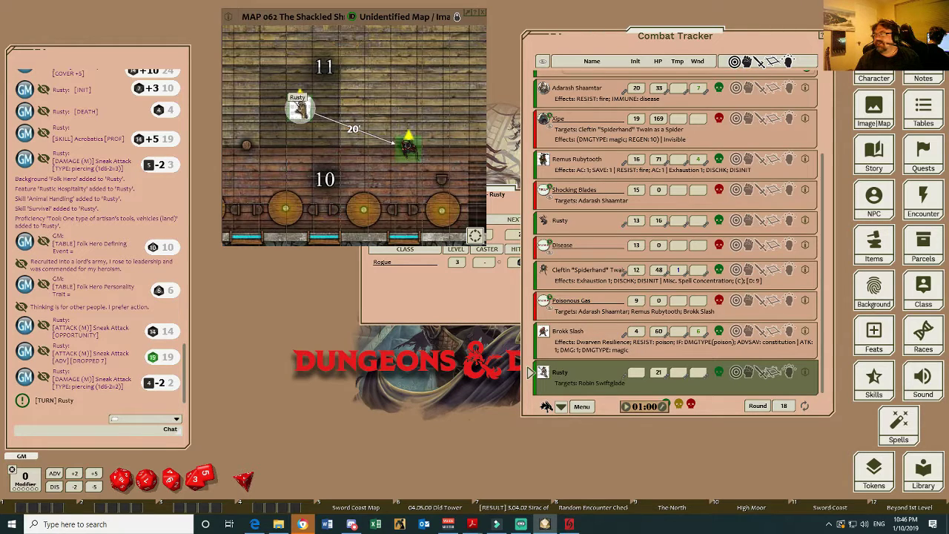
pyautogui.moveTo(300, 109); pyautogui.dragTo(381, 147)
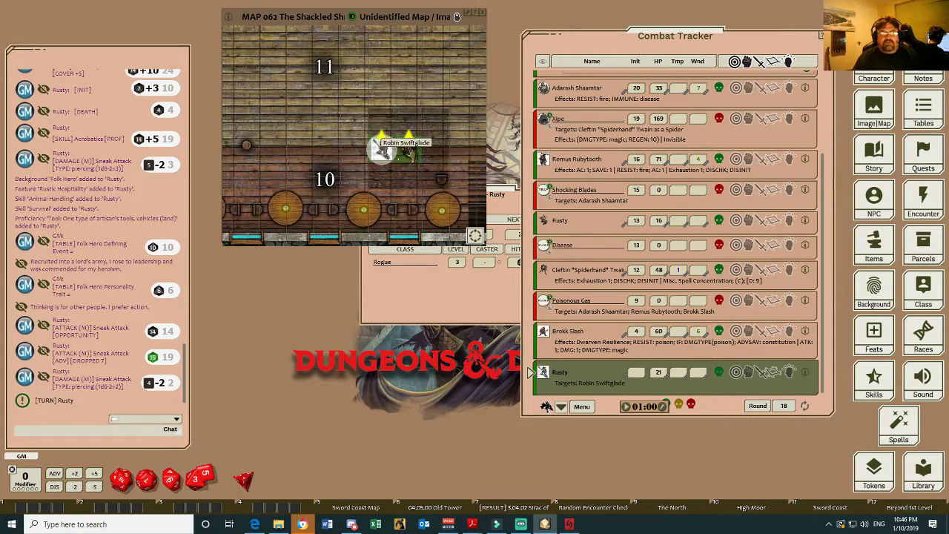
pyautogui.doubleClick(380, 152)
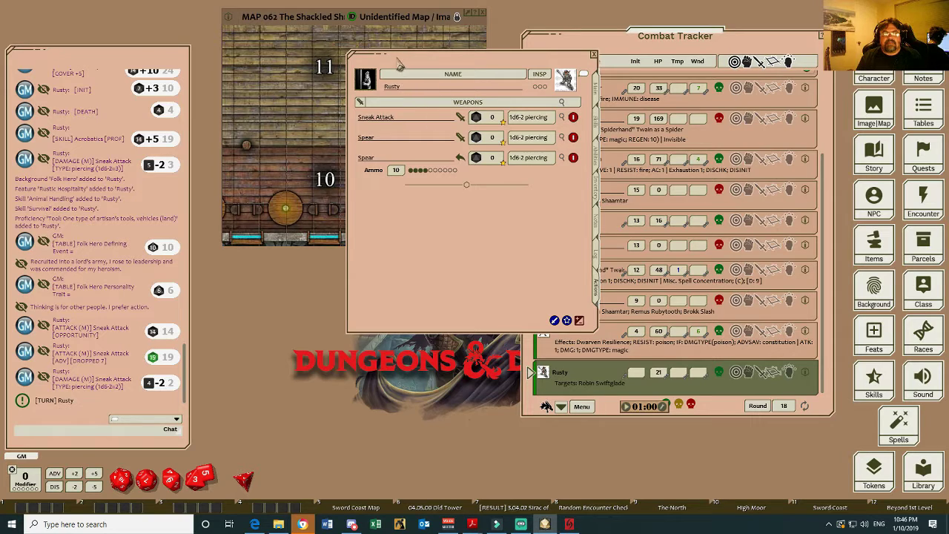
pyautogui.moveTo(396, 59); pyautogui.dragTo(684, 60)
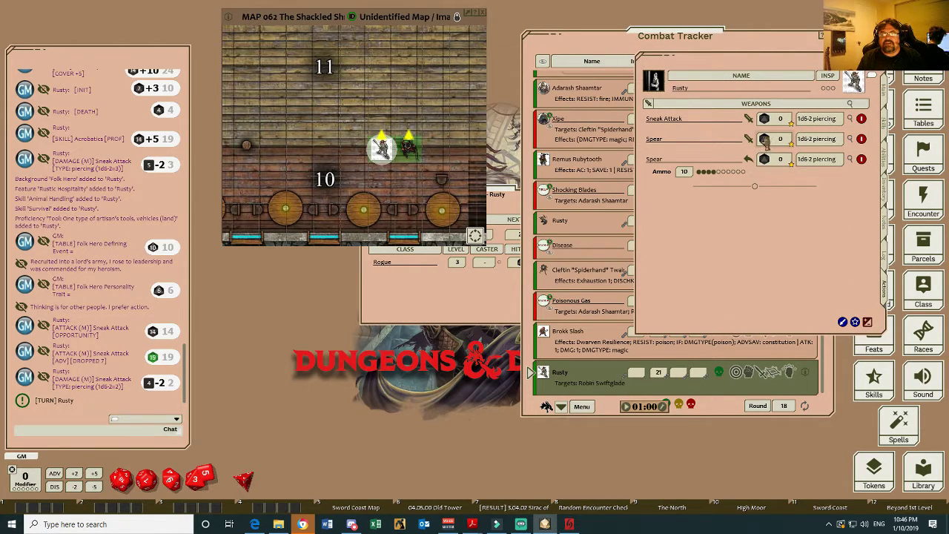
# - Roll Rusty's melee Spear attack and Sneak Attack damage against Robin Swiftglade, moving the character sheet clear of the target's wounds in the Combat Tracker
pyautogui.click(763, 141)
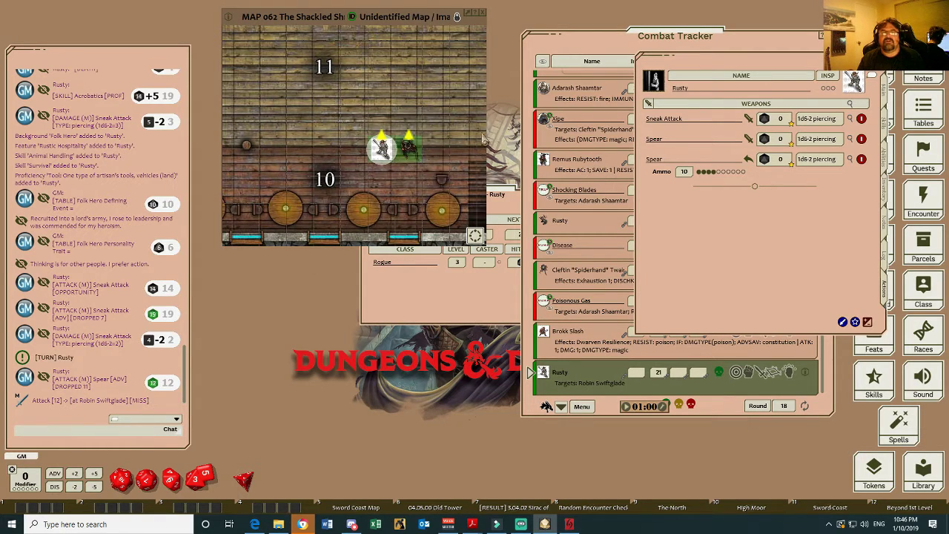
pyautogui.scroll(3, 566, 160)
pyautogui.scroll(1, 568, 162)
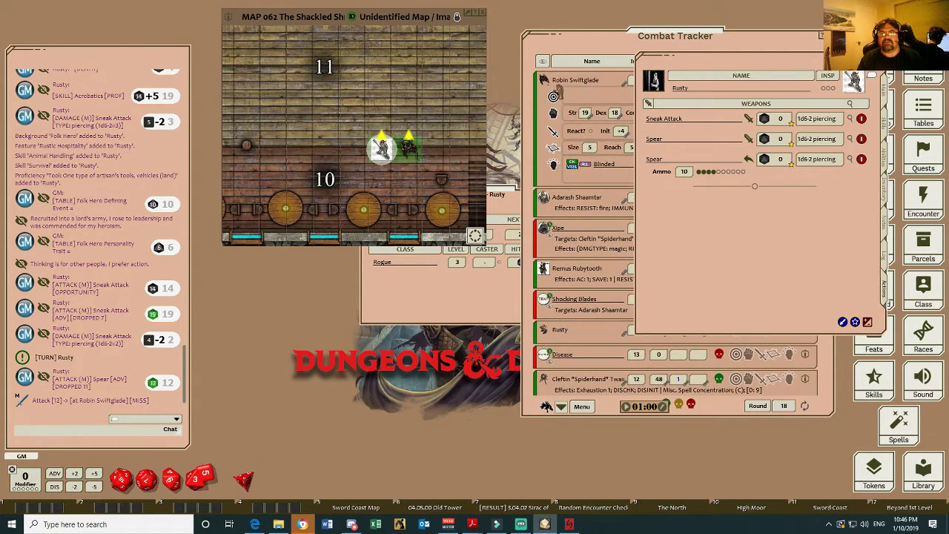
pyautogui.moveTo(697, 59); pyautogui.dragTo(581, 287)
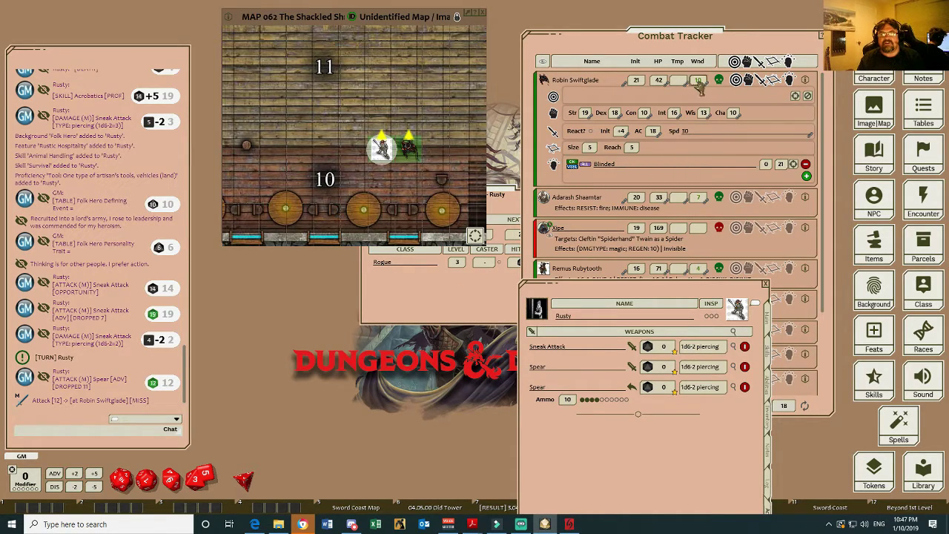
pyautogui.doubleClick(697, 346)
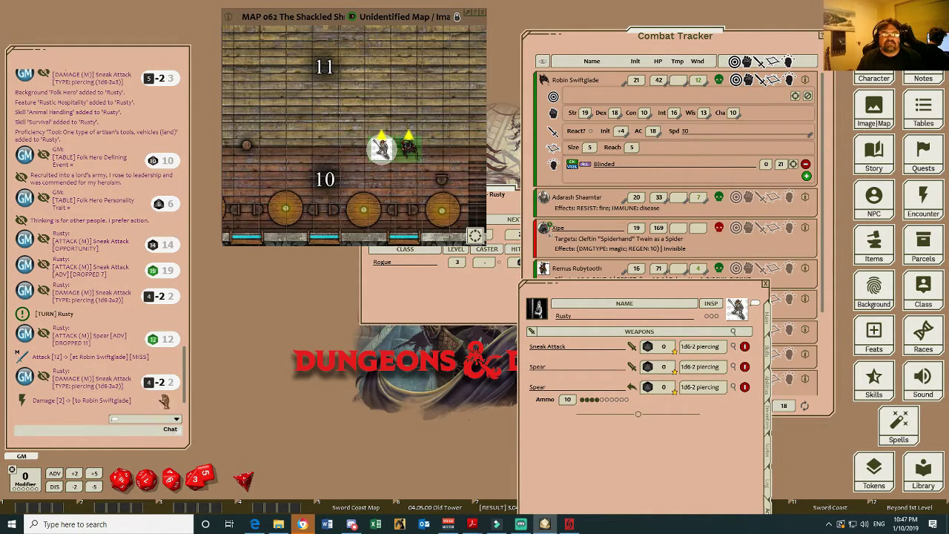
# - Set Robin Swiftglade's wounds to 10 in the Combat Tracker
pyautogui.click(697, 82)
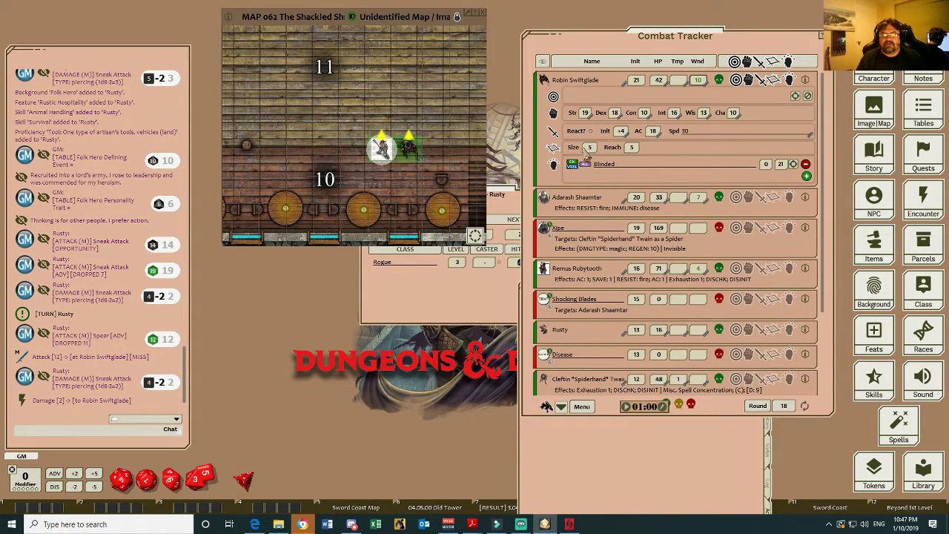
pyautogui.scroll(-1, 585, 230)
pyautogui.scroll(-1, 593, 230)
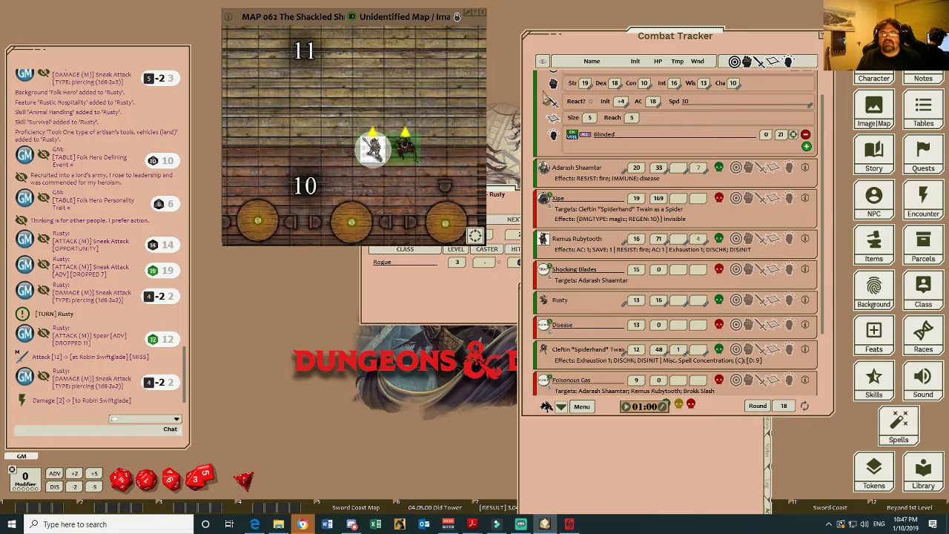
pyautogui.scroll(2, 723, 122)
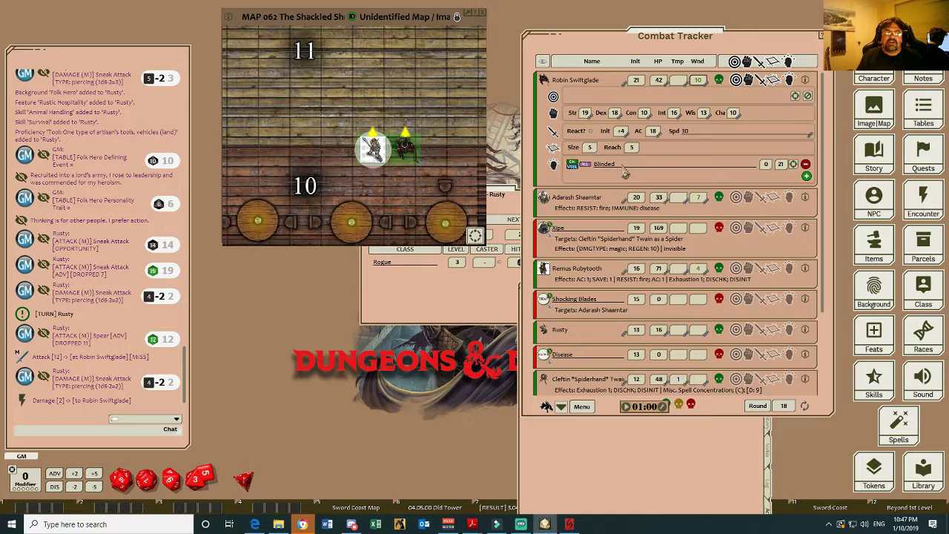
# - Close Rusty's character sheet and the Class & Level window, leaving the map and Combat Tracker open
pyautogui.click(655, 479)
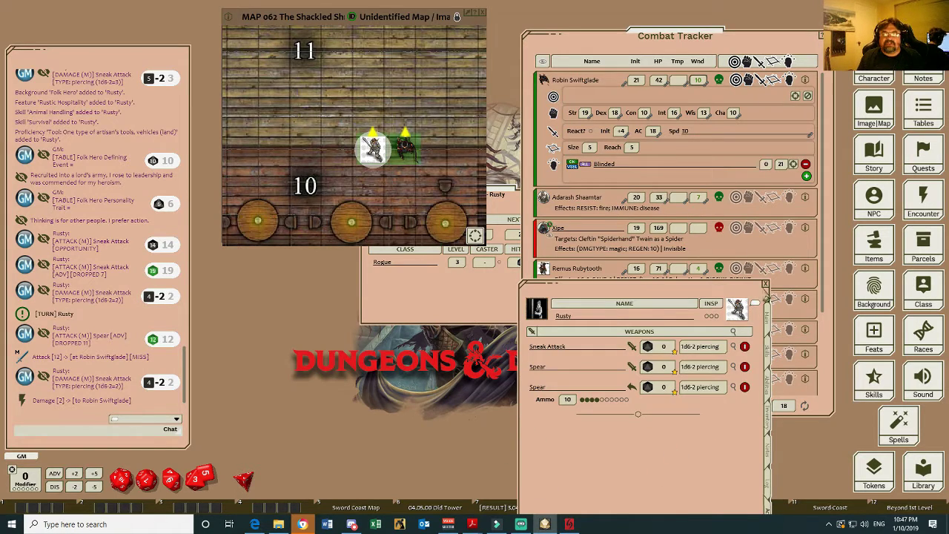
pyautogui.click(766, 285)
pyautogui.click(512, 291)
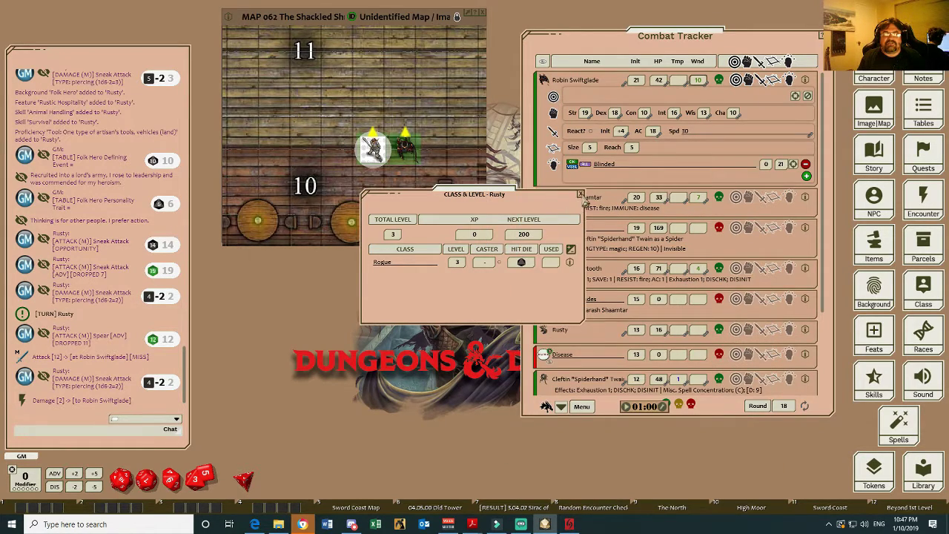
pyautogui.click(580, 195)
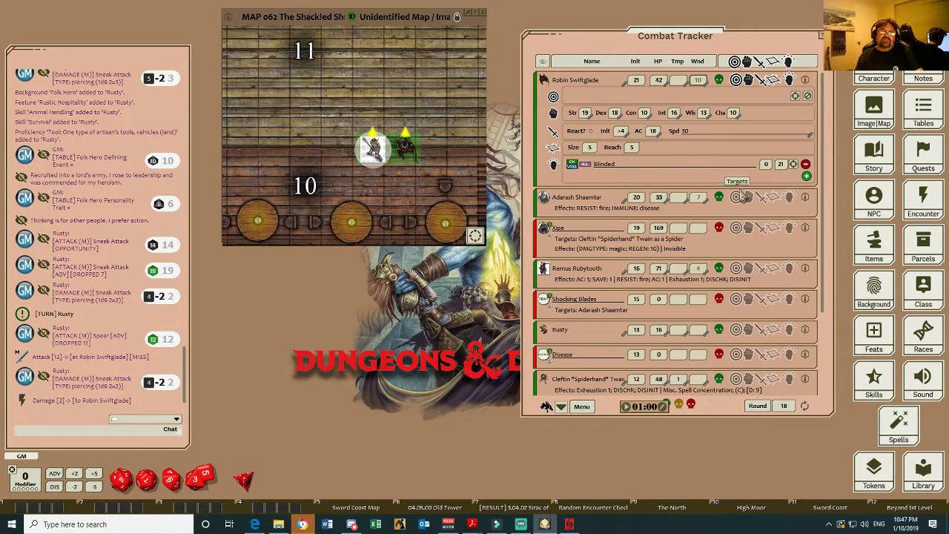